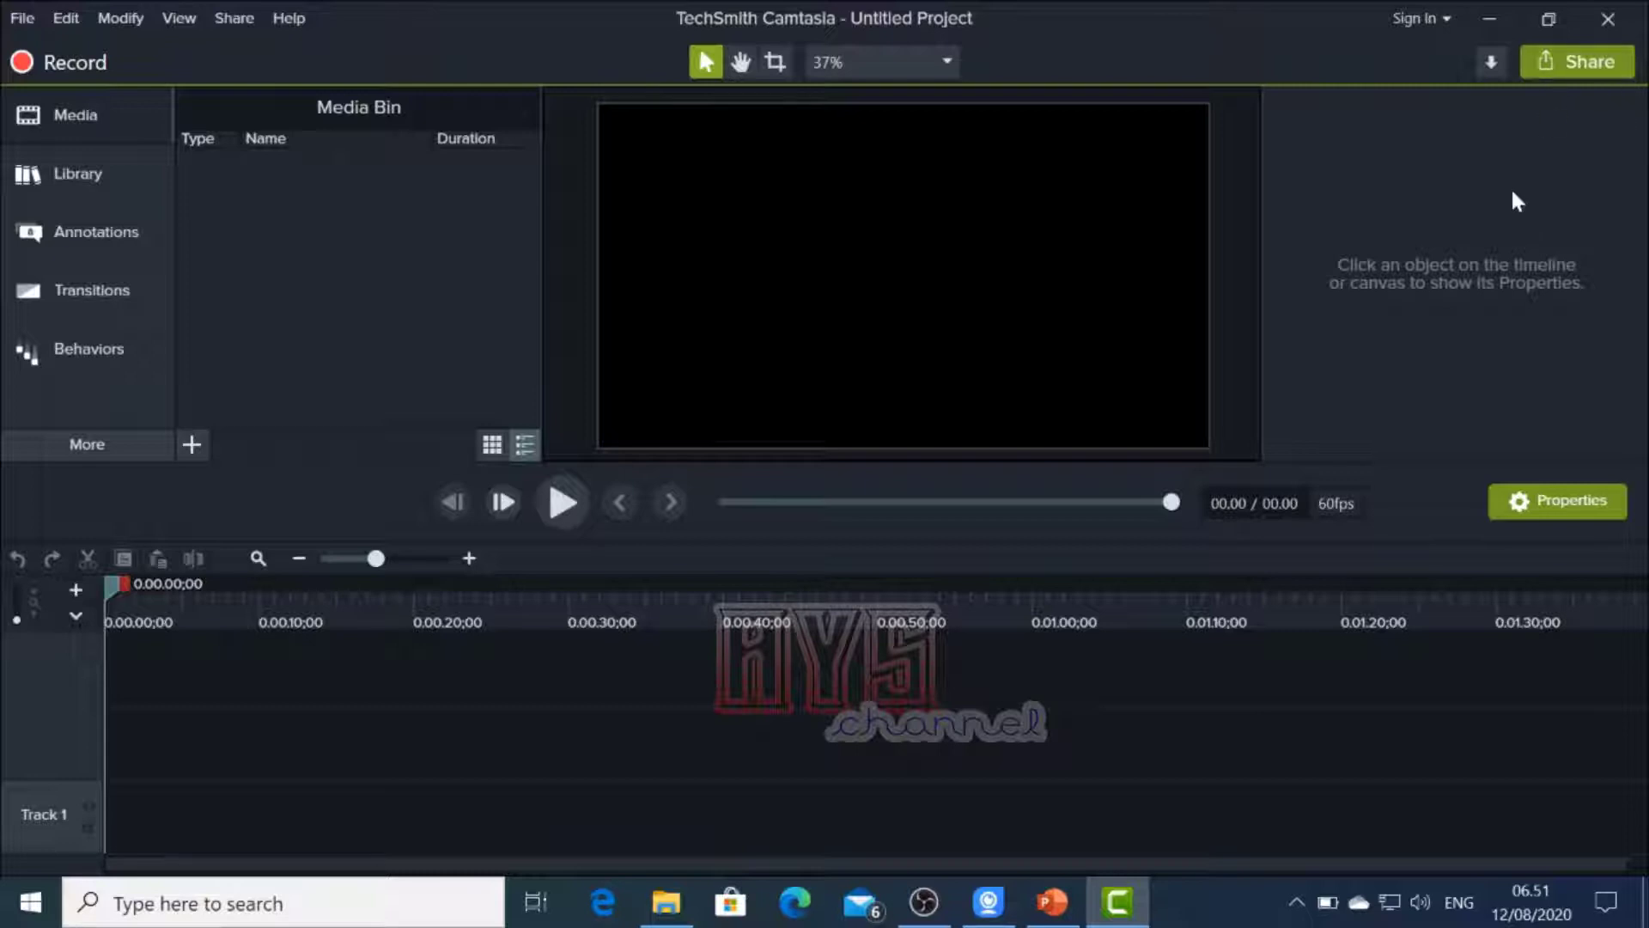
left_click(1567, 72)
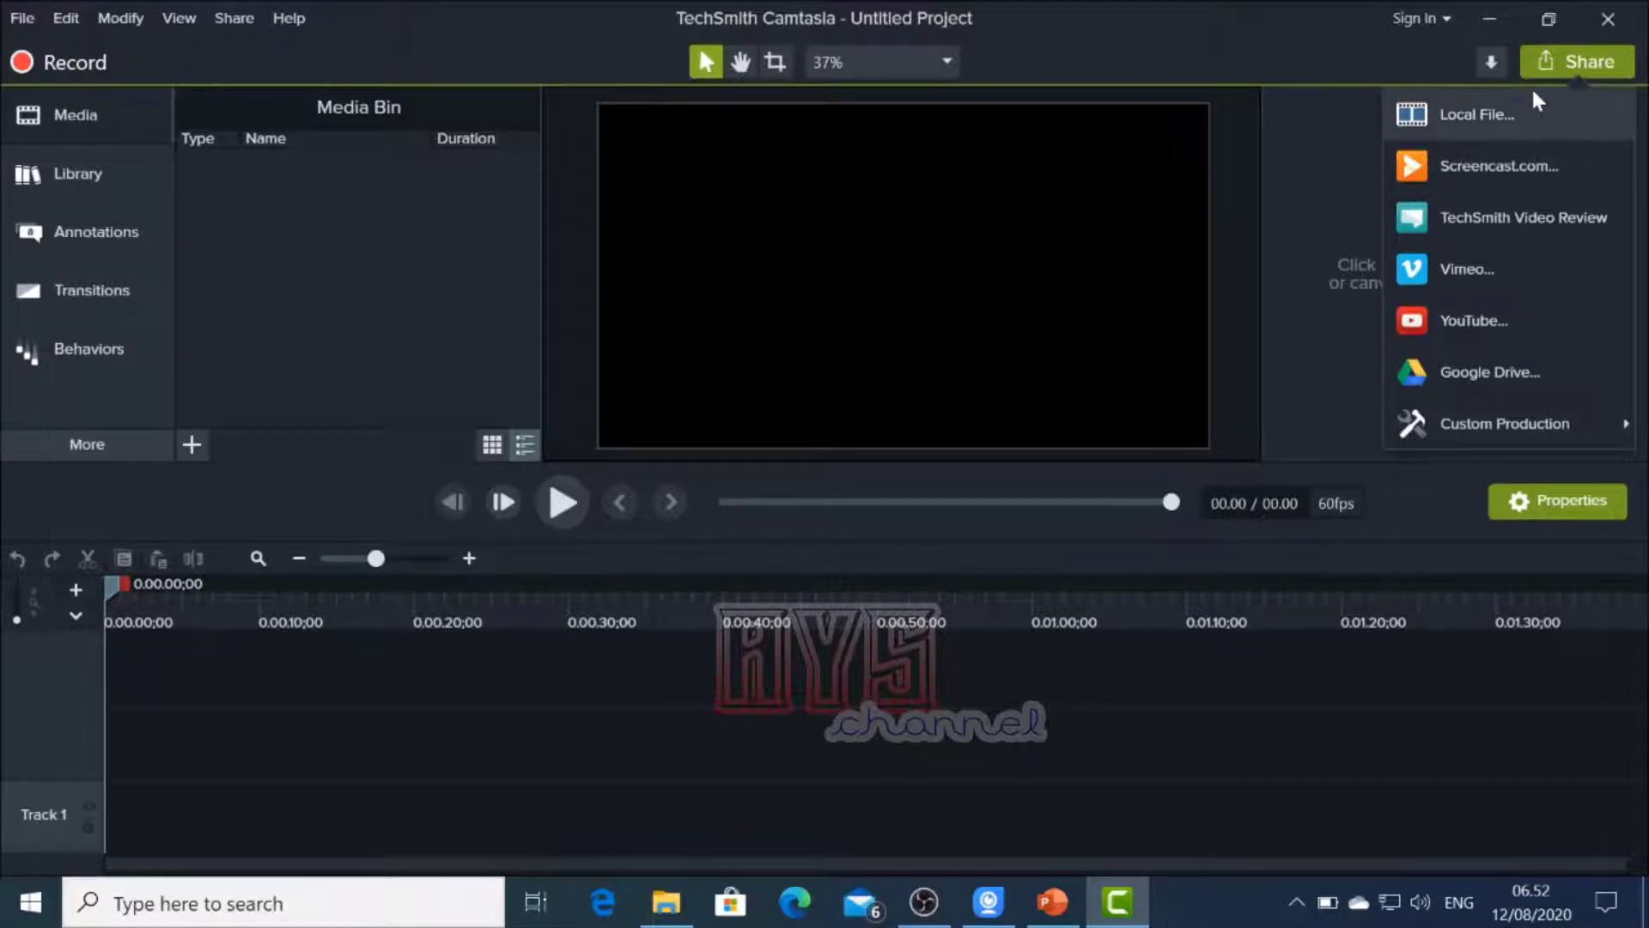
left_click(1336, 148)
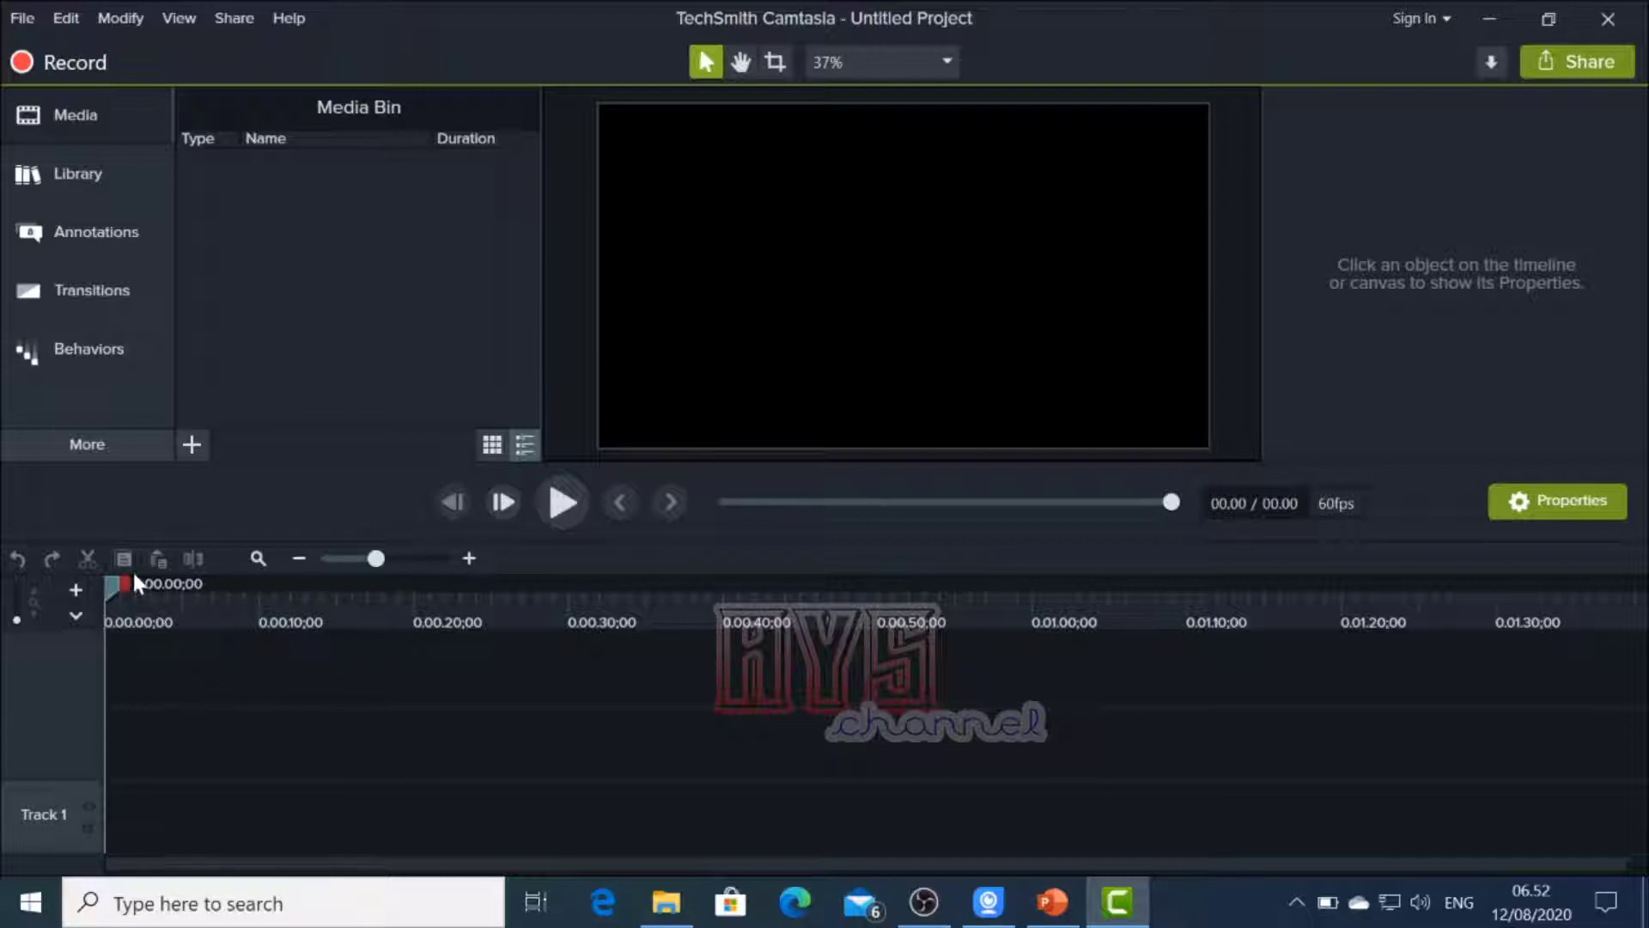
mouse_move(112, 599)
left_mouse_down()
mouse_move(733, 593)
mouse_move(189, 626)
mouse_move(838, 593)
mouse_move(122, 586)
left_mouse_up()
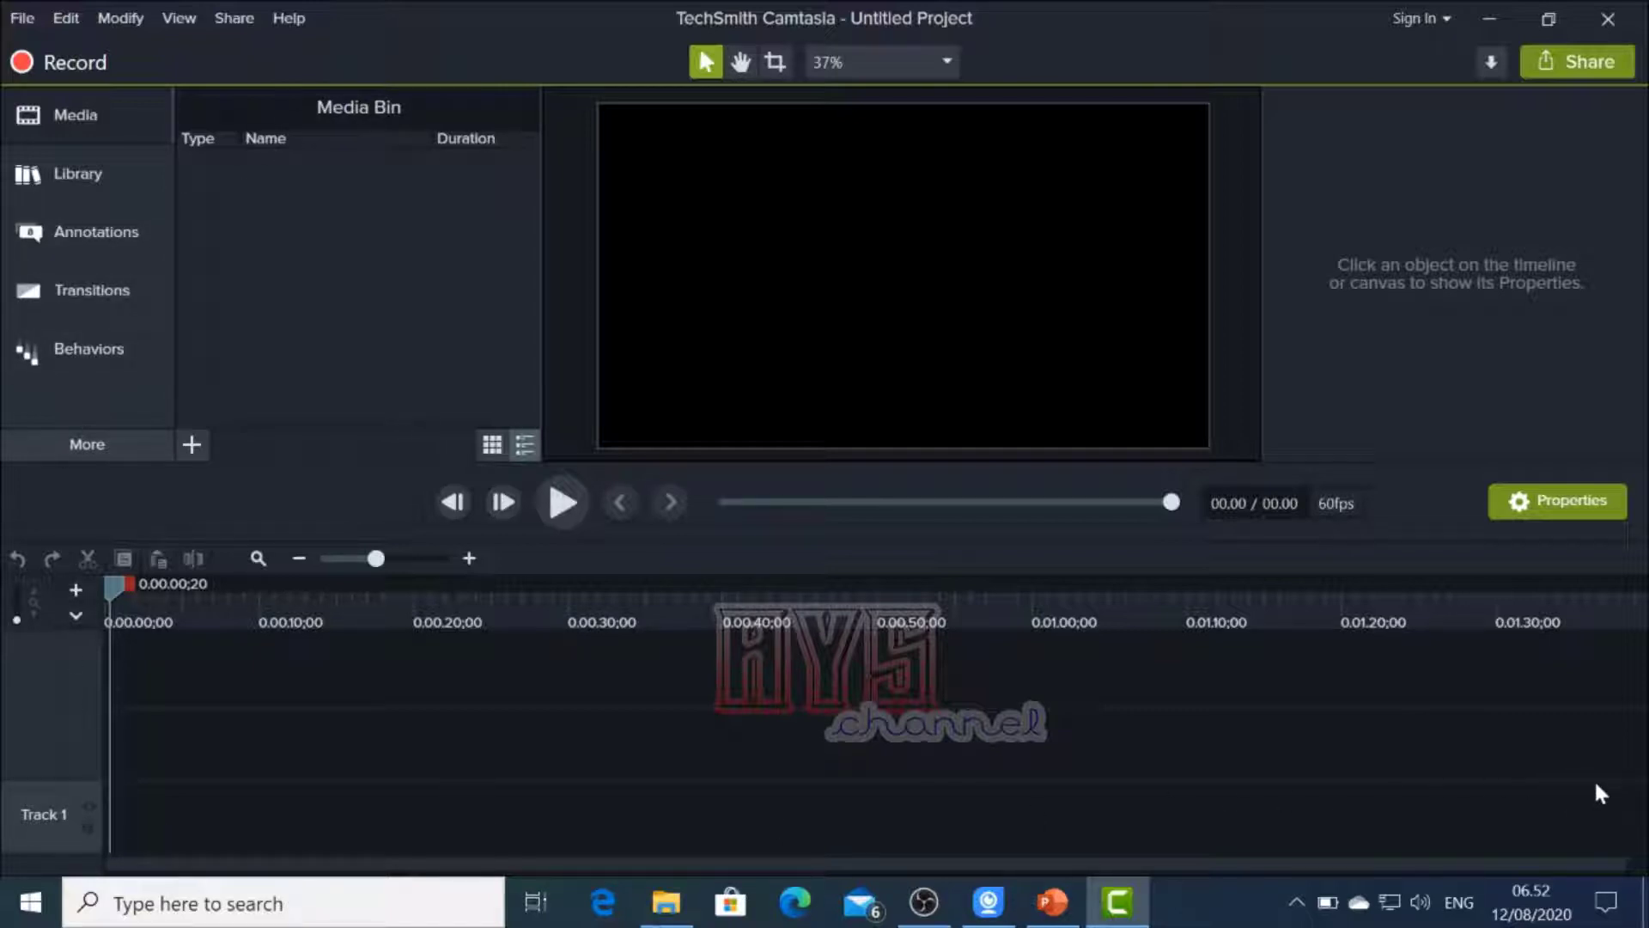
mouse_move(128, 593)
left_mouse_down()
mouse_move(155, 602)
mouse_move(110, 597)
left_mouse_up()
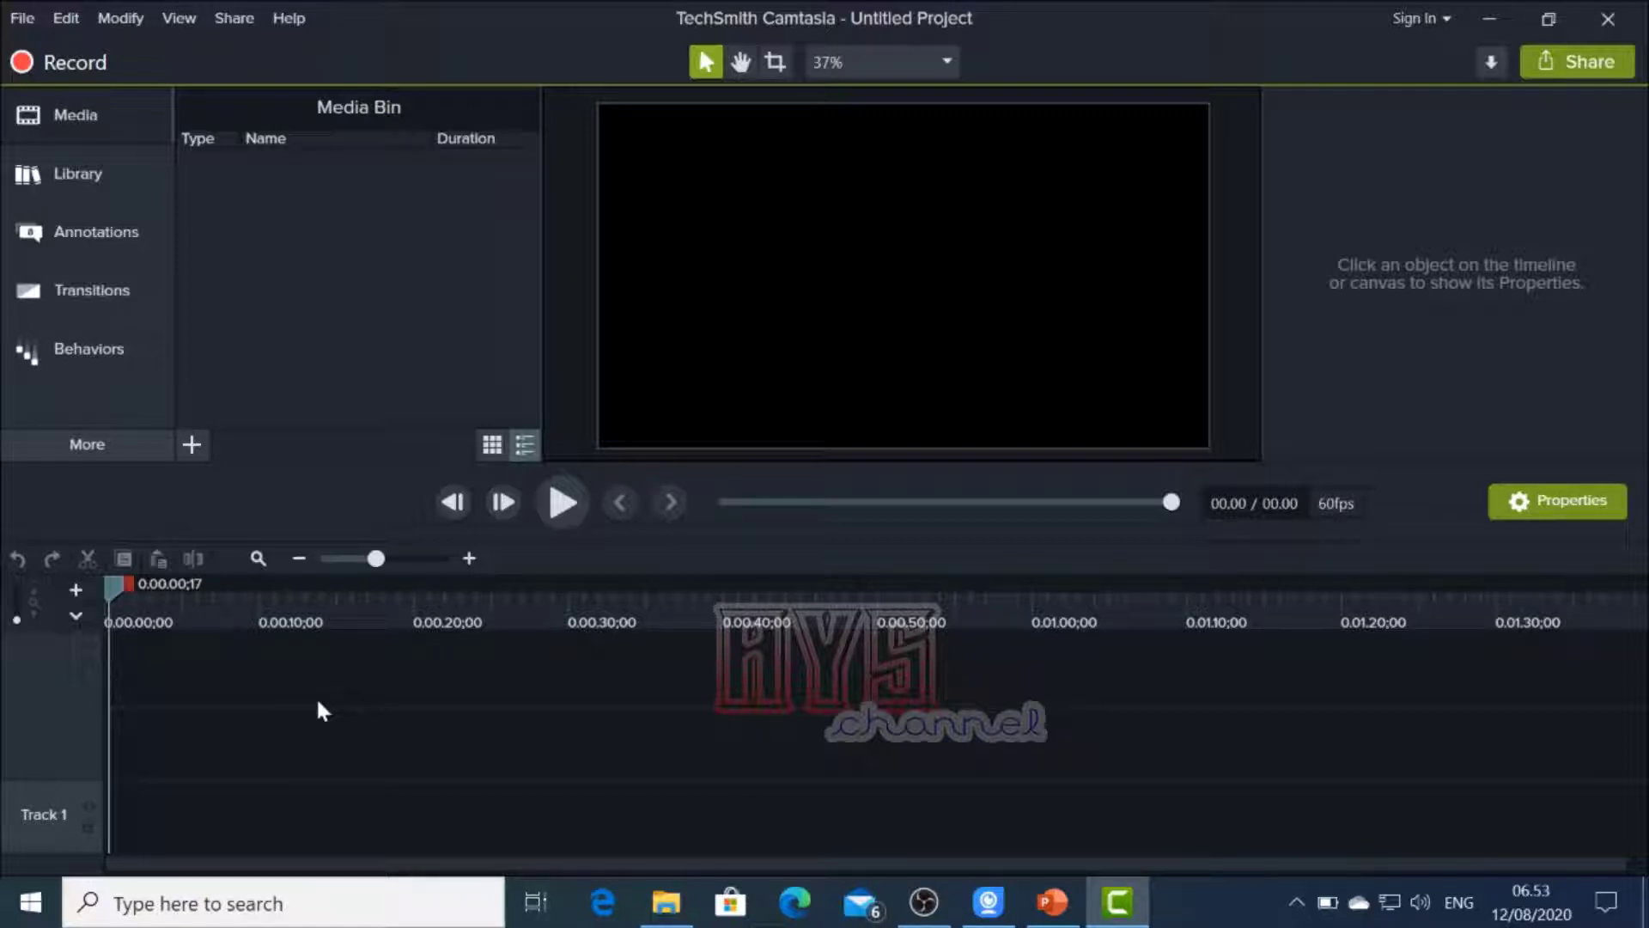
Open the screen recorder and reposition its window over the upper half of the desktop
left_click(62, 62)
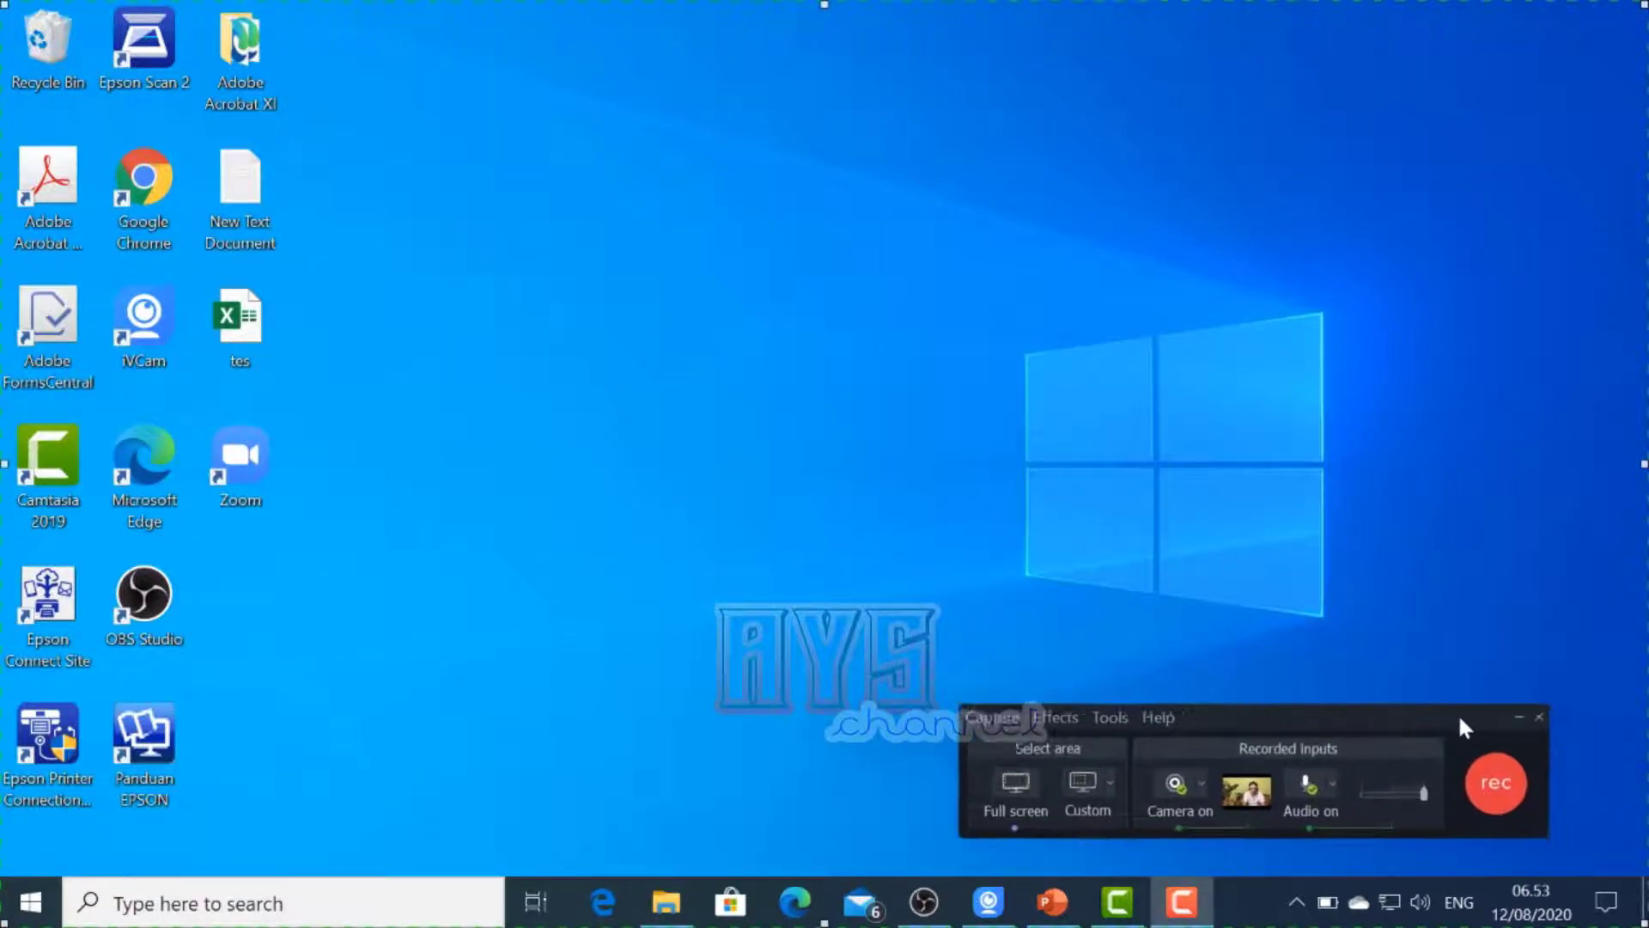
left_click_drag(1558, 744, 1081, 371)
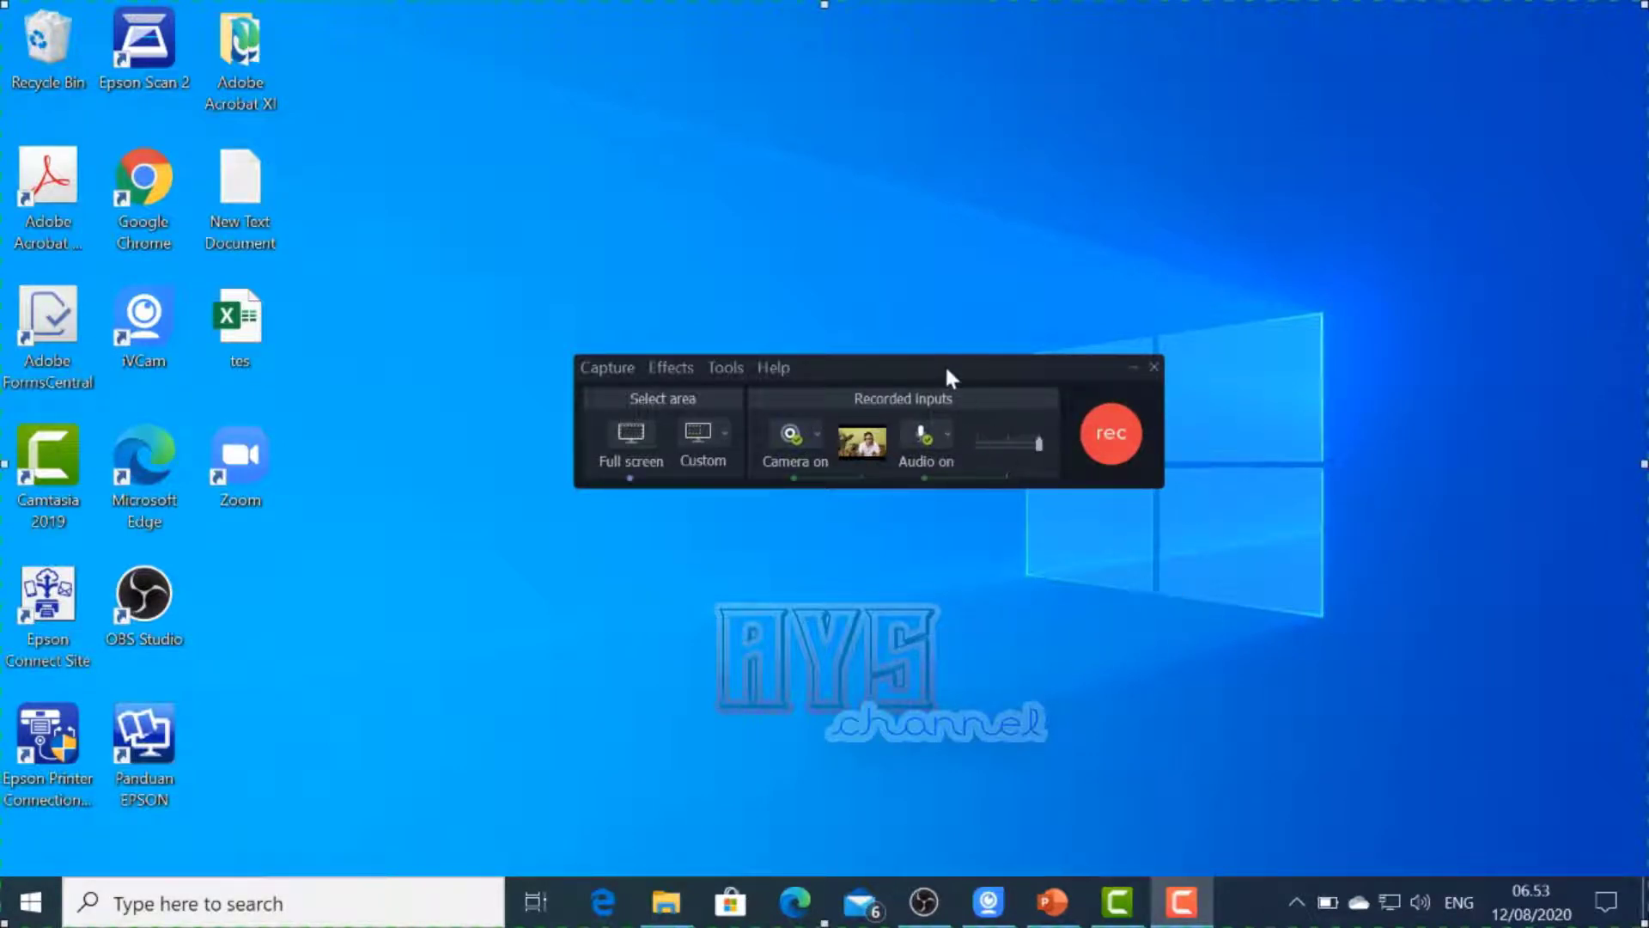
left_click_drag(959, 372, 1196, 325)
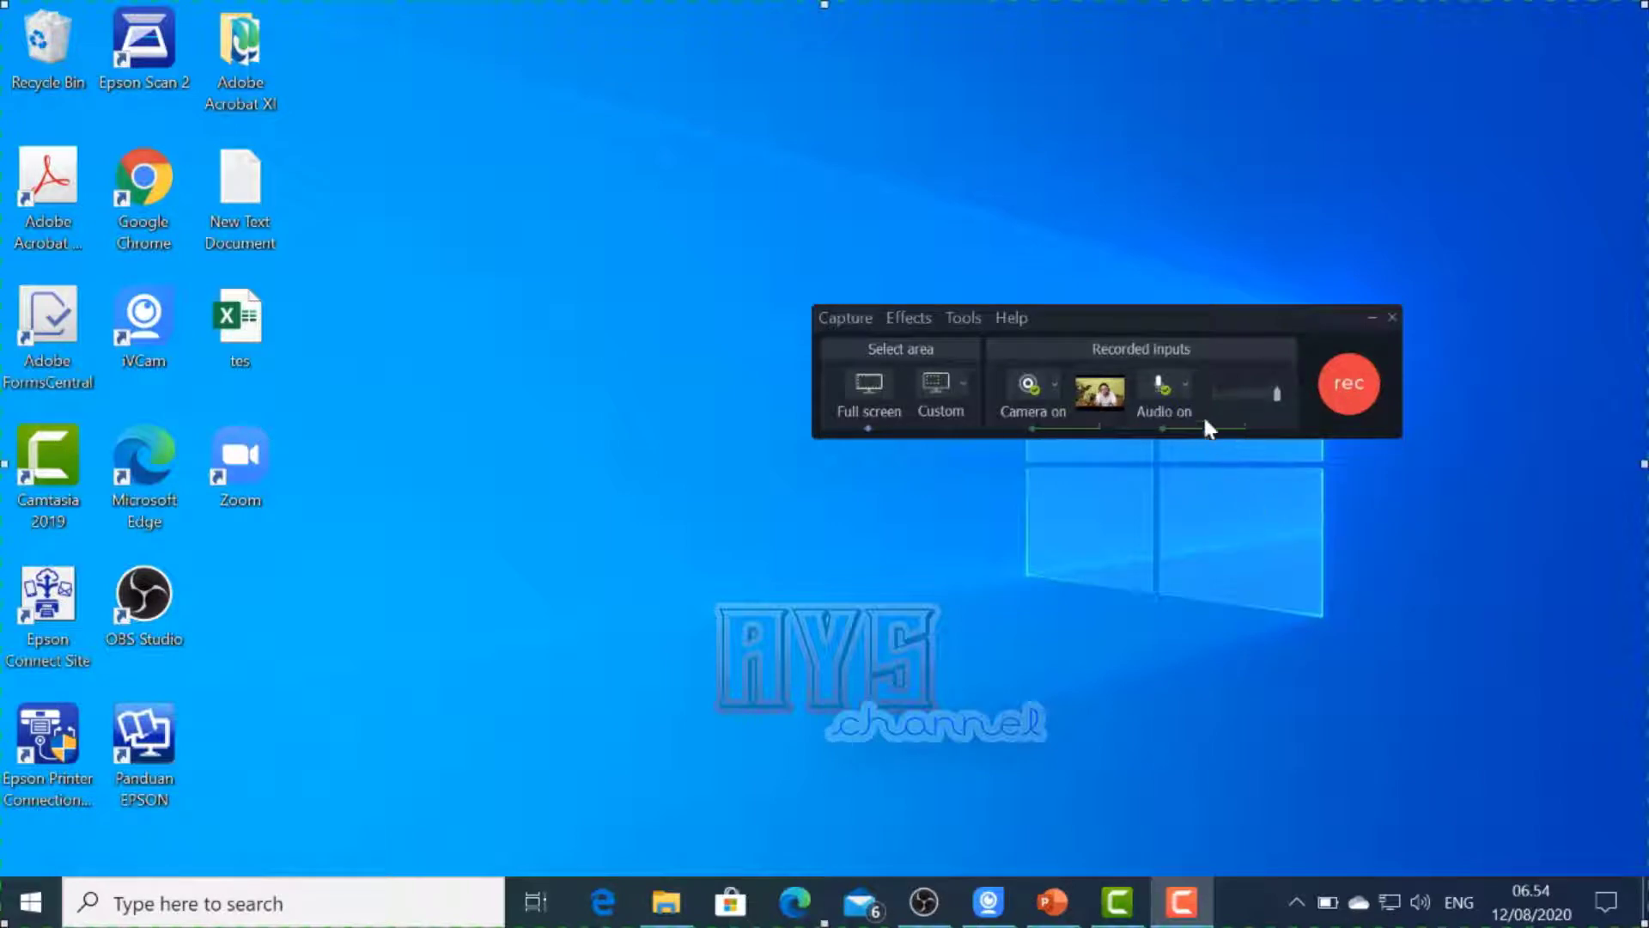
Review the recorder's microphone and system audio choices, camera devices and custom recording area presets
left_click(1190, 391)
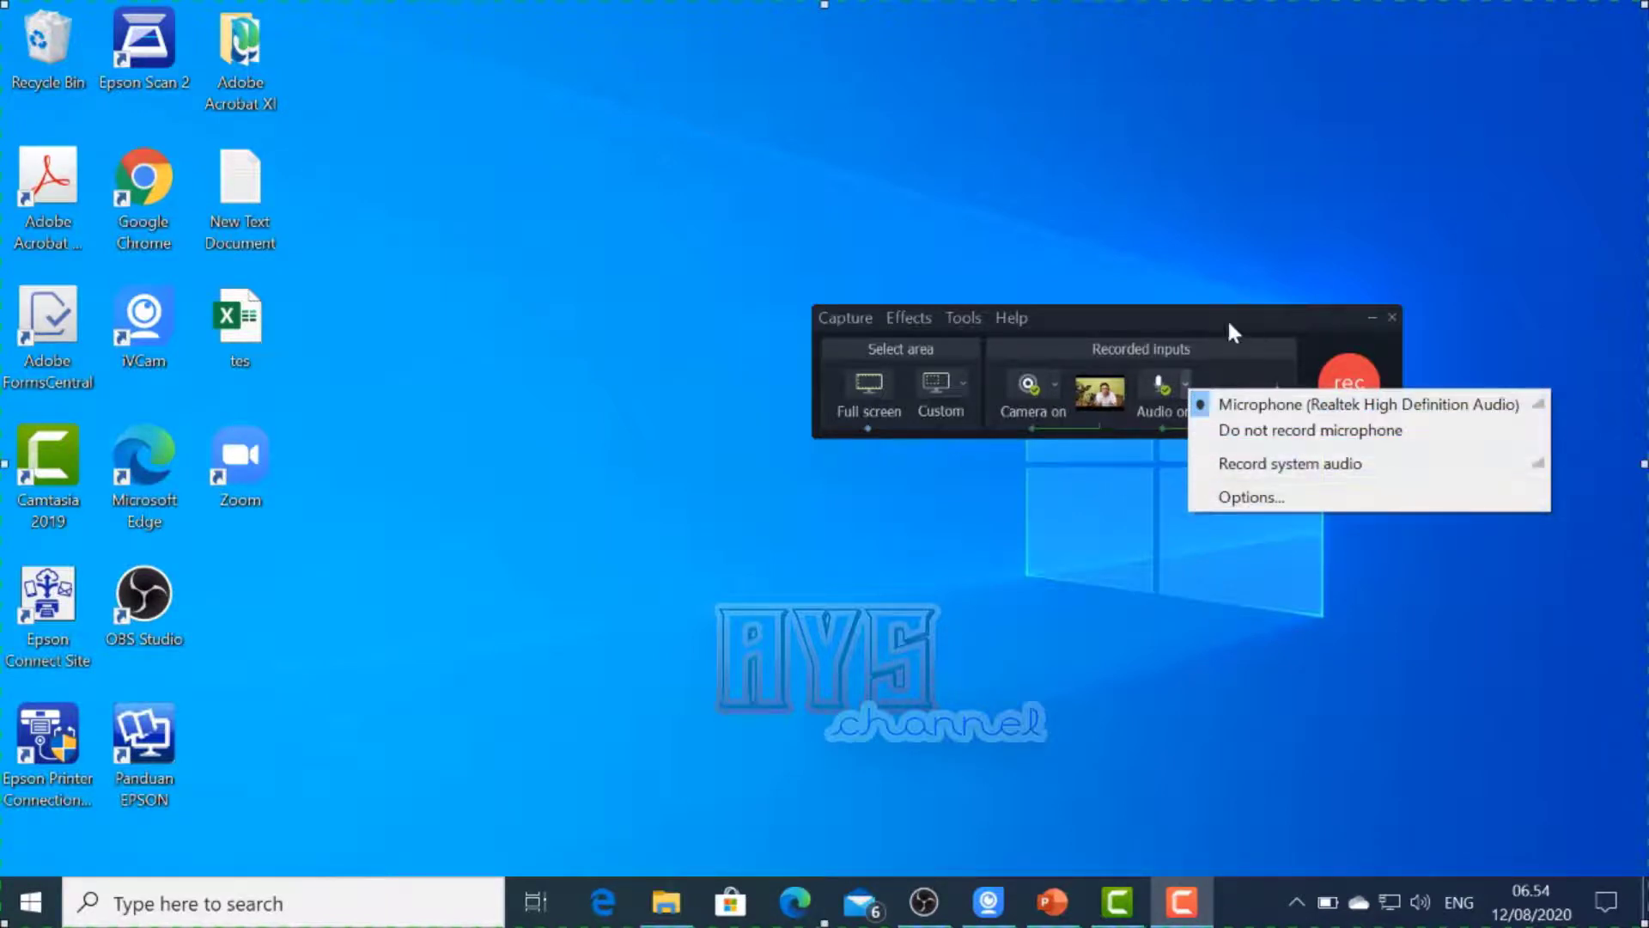
left_click(1270, 255)
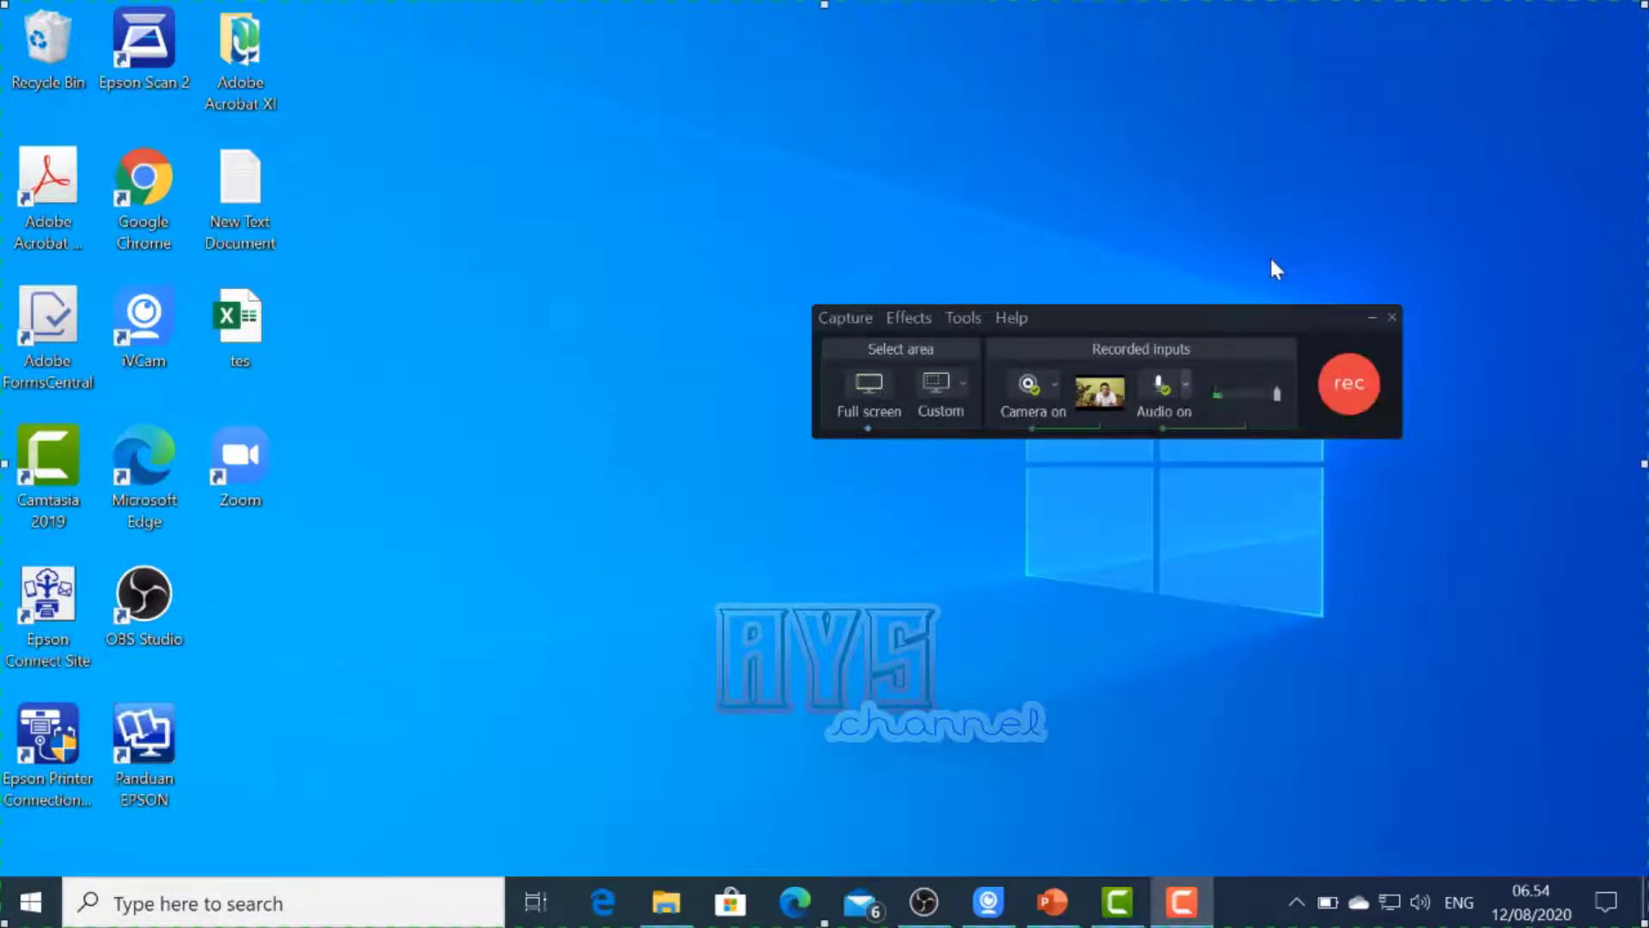
left_click(1057, 388)
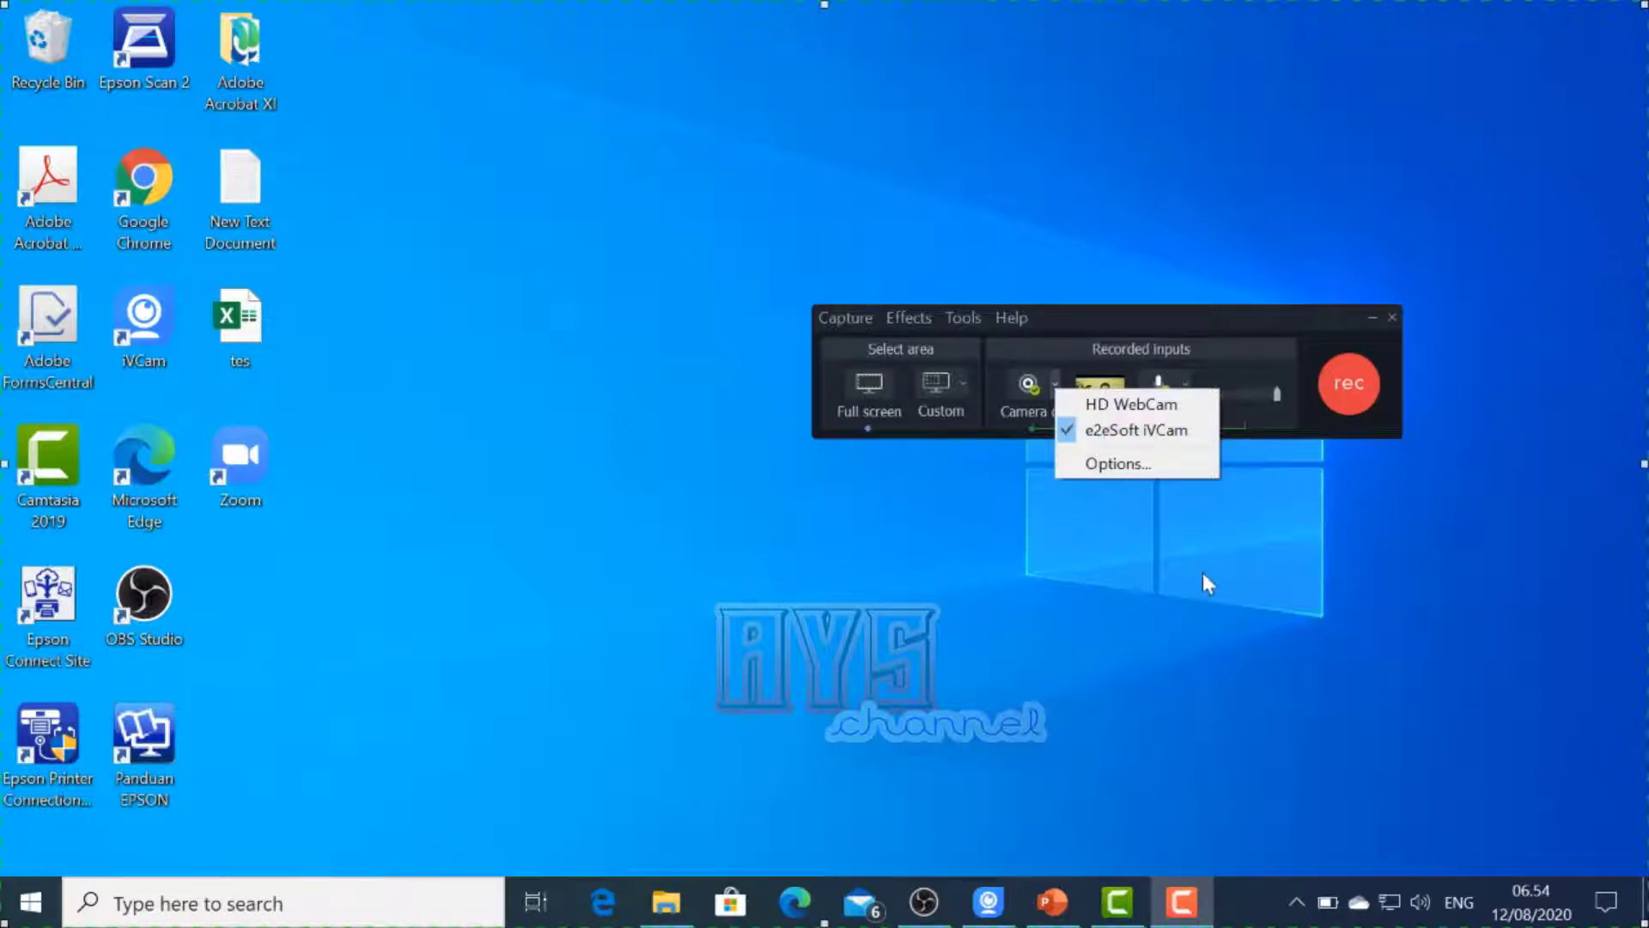
left_click(1115, 559)
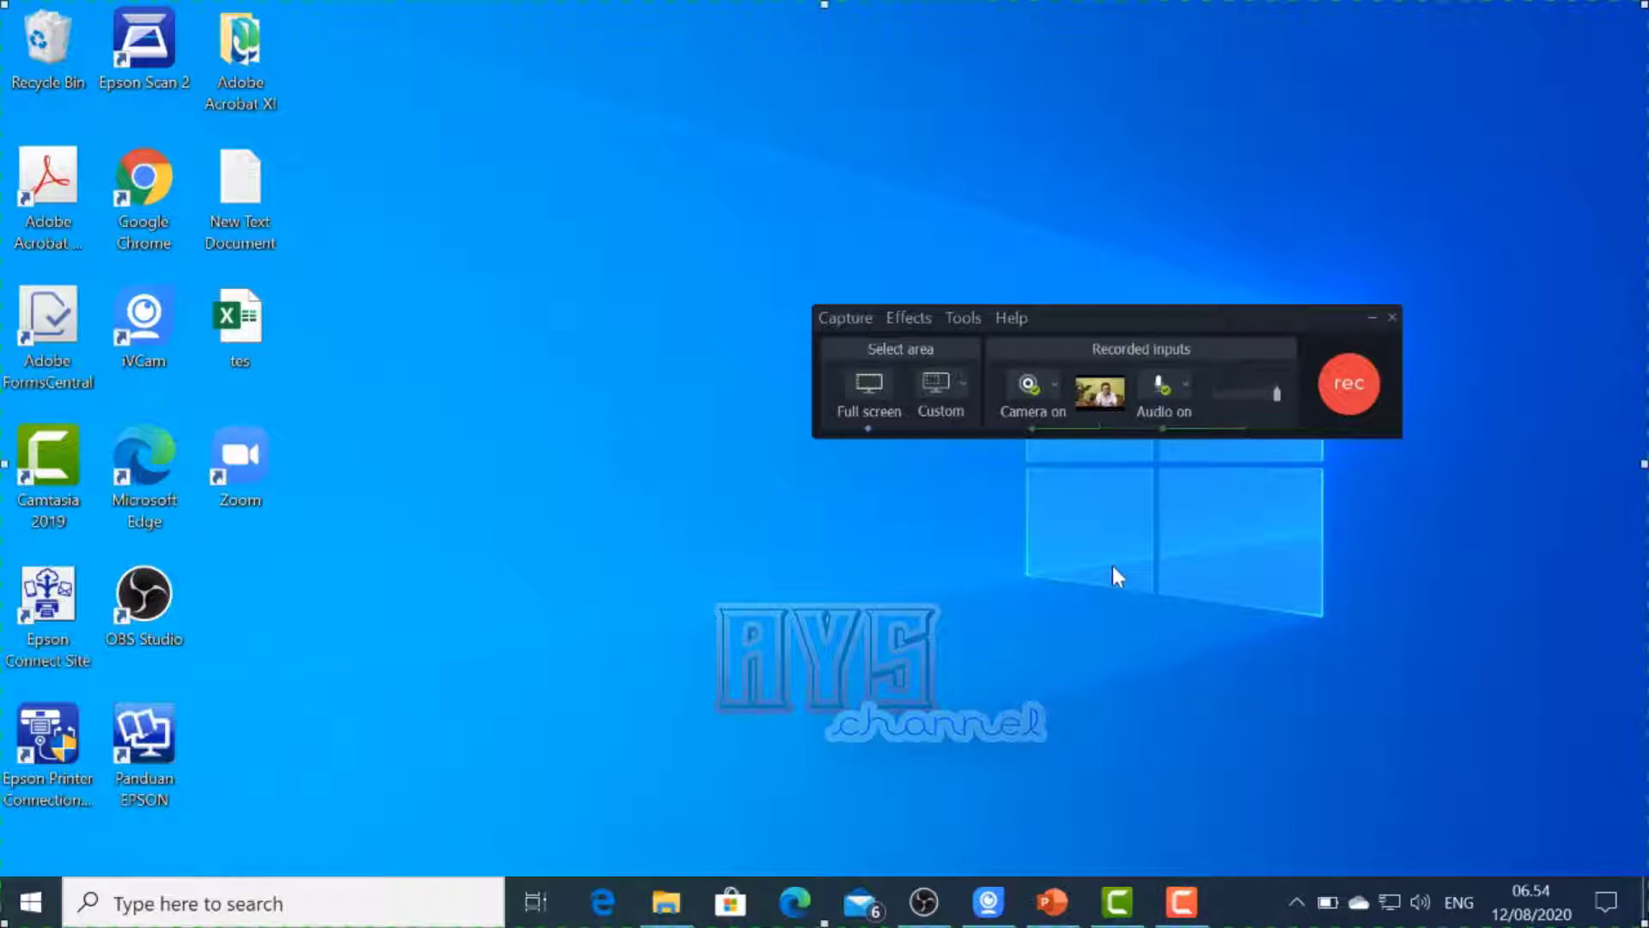
left_click(969, 391)
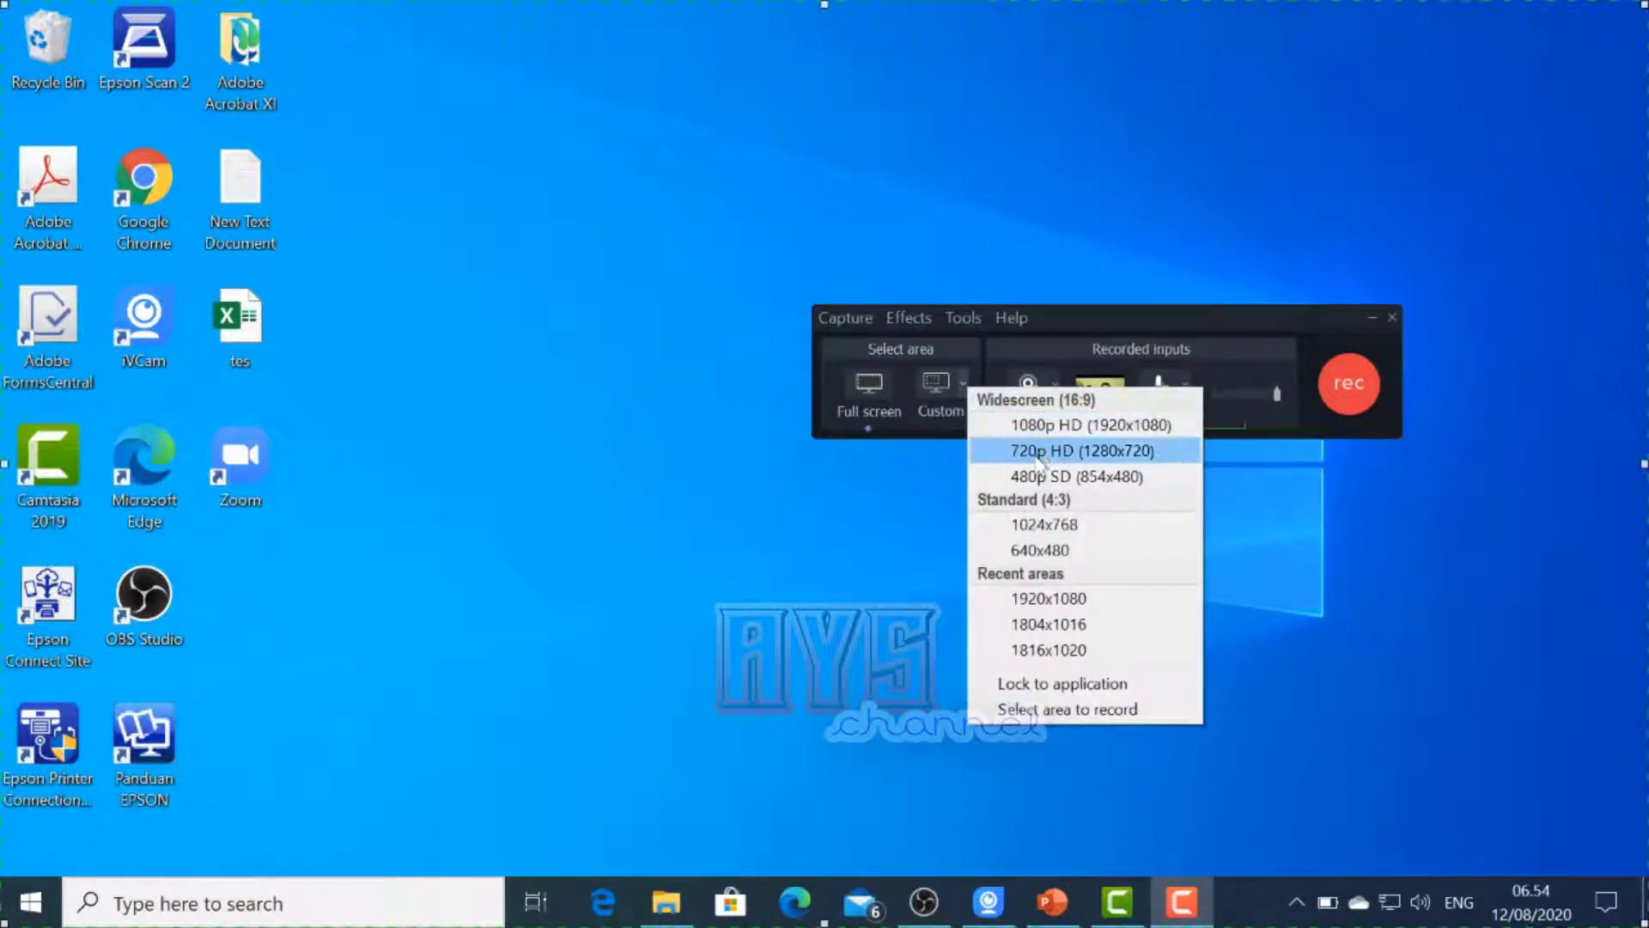
left_click(885, 538)
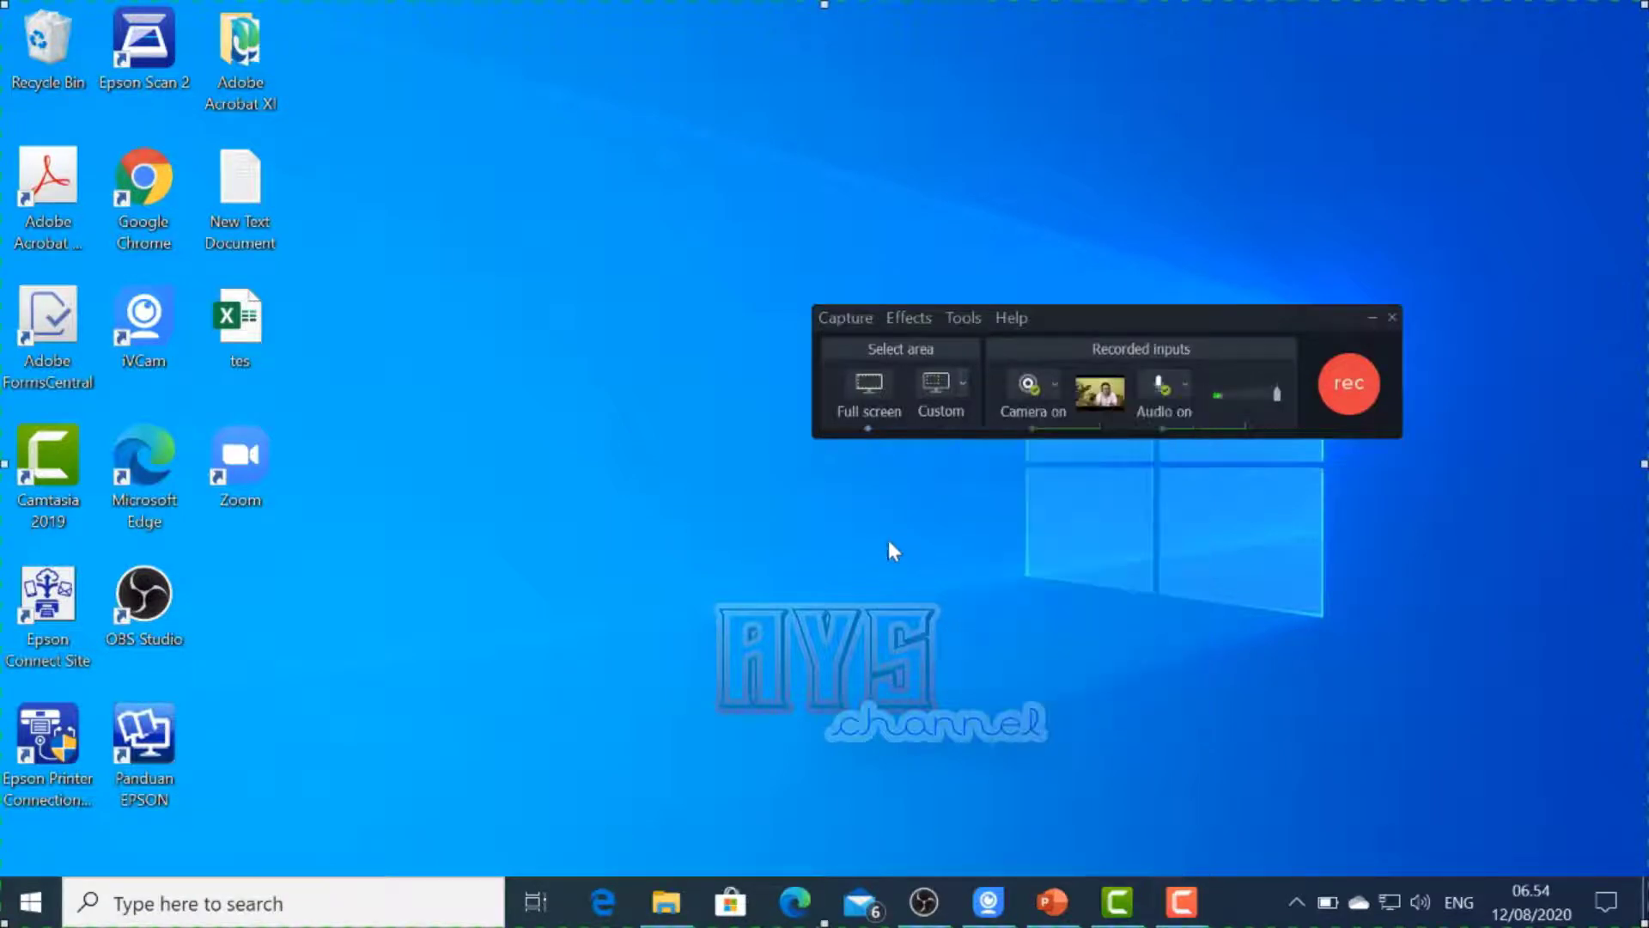
Try the 1080p HD recording area, shorten it to 1920x1014 above the taskbar, and restore full-screen capture
left_click(858, 420)
left_click(965, 391)
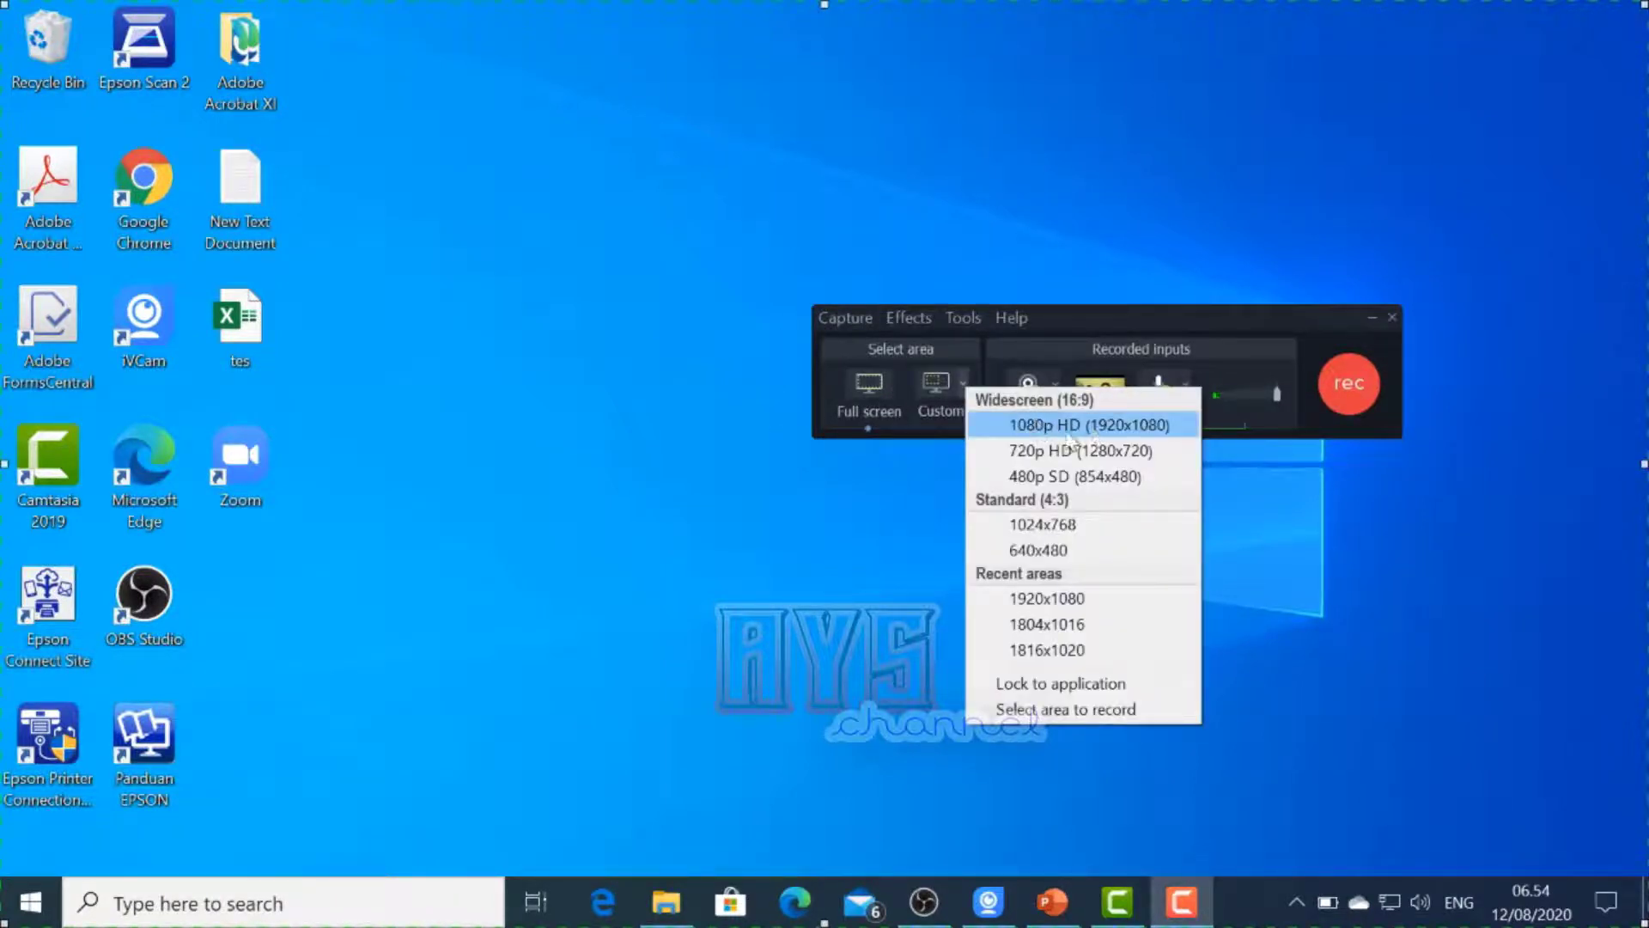
left_click(1085, 427)
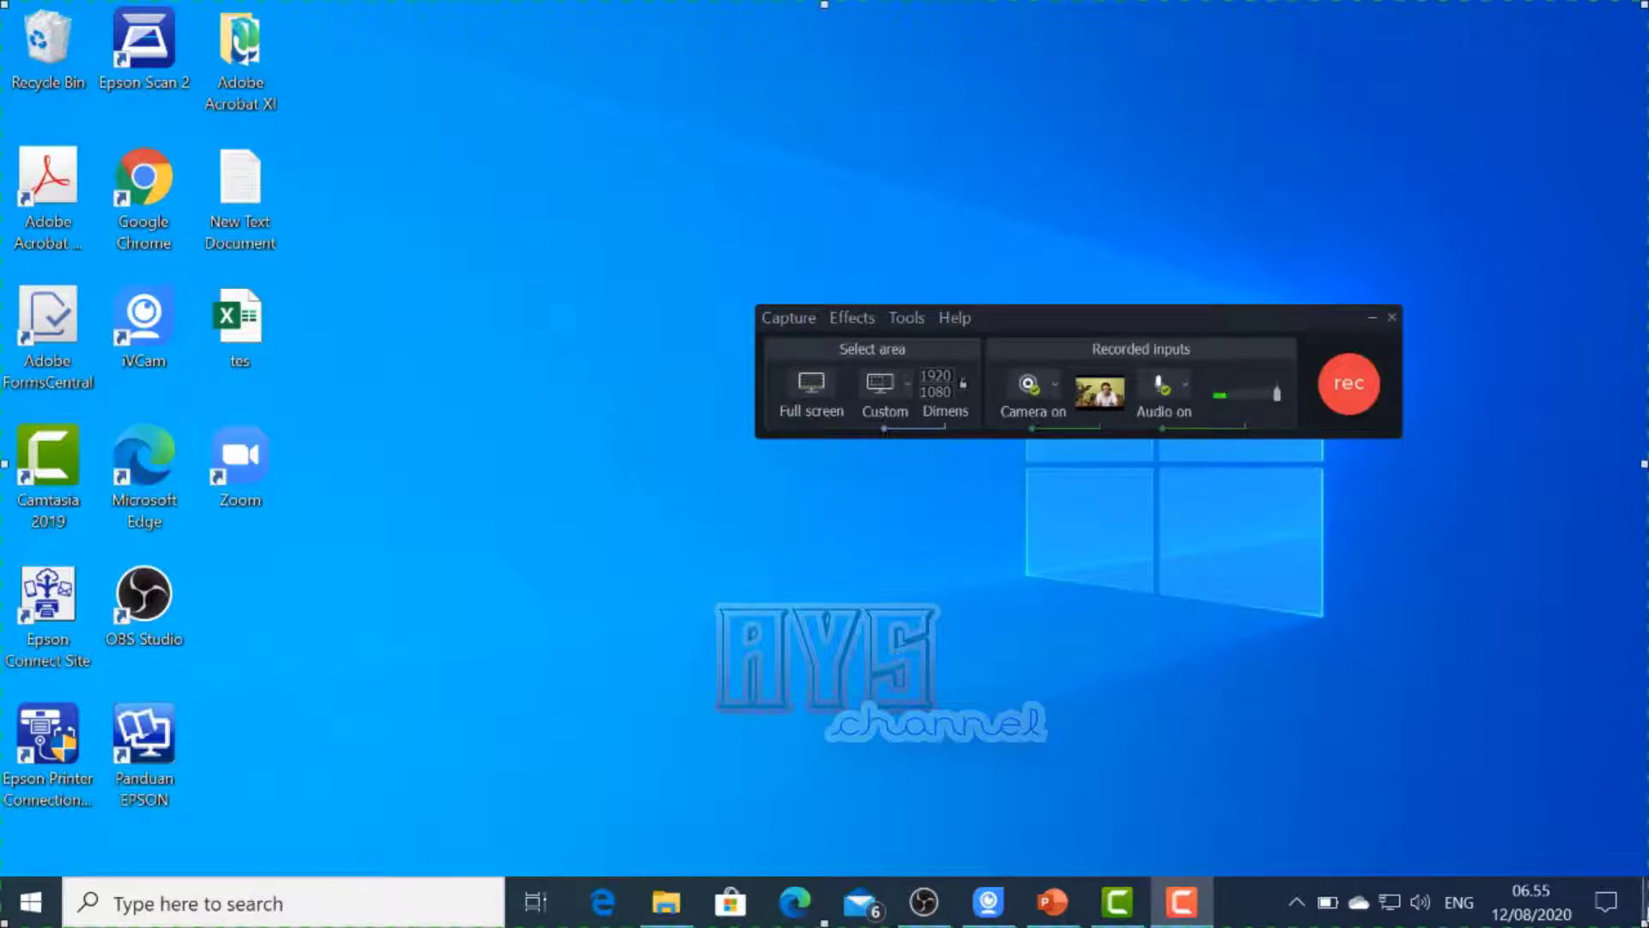
left_click_drag(1641, 921, 1643, 865)
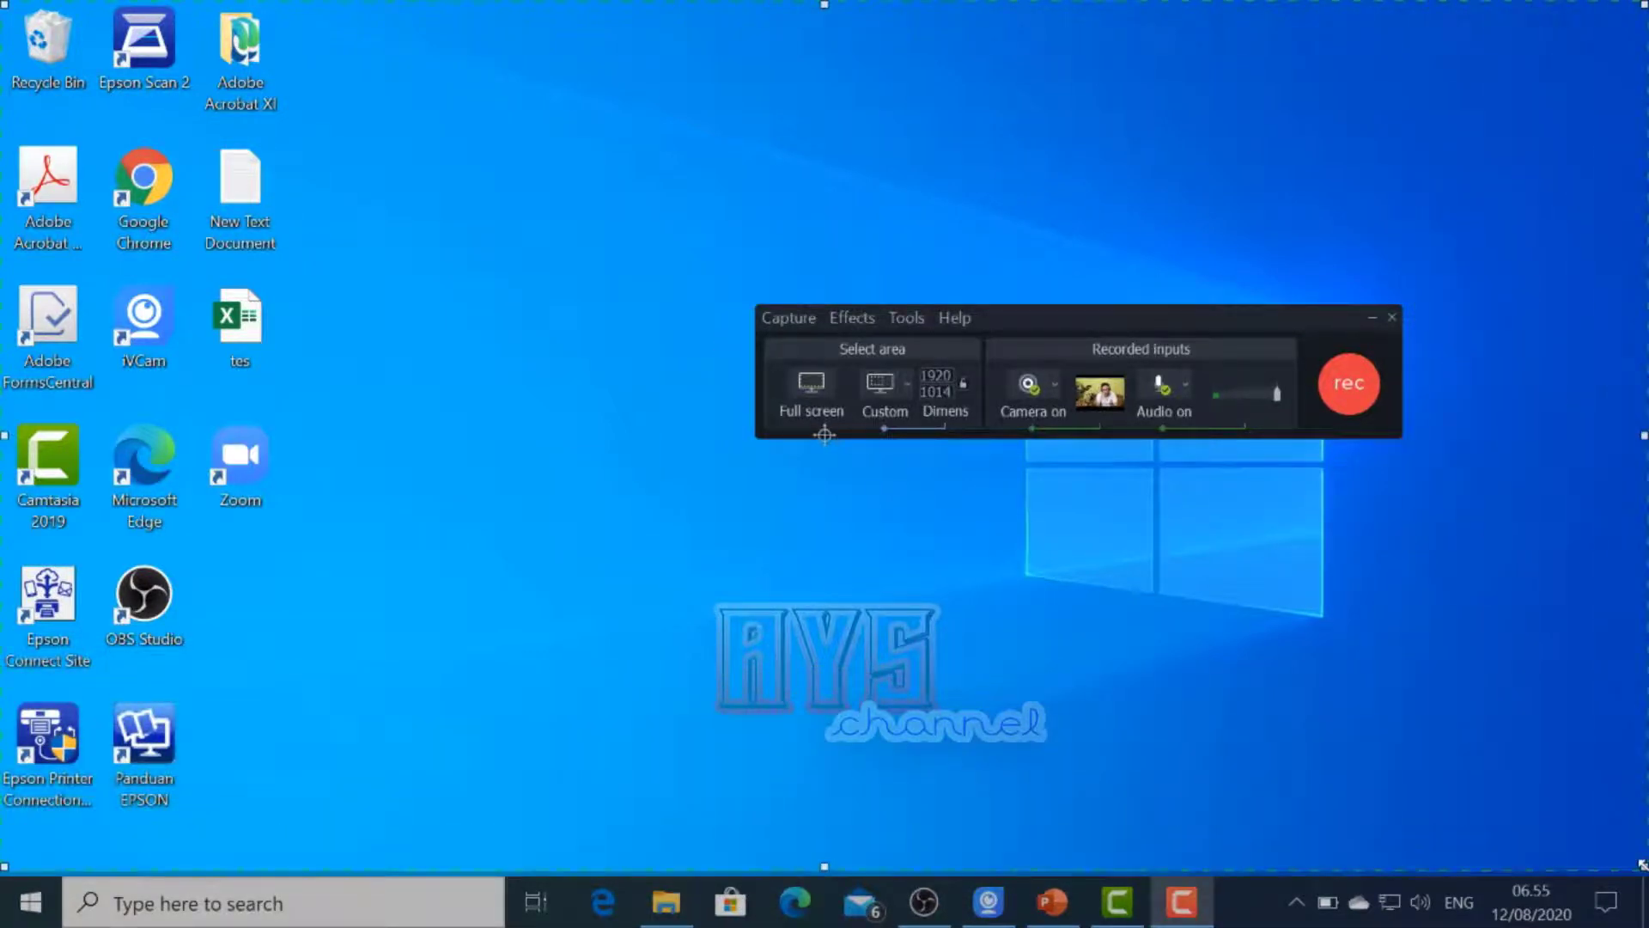
left_click(811, 388)
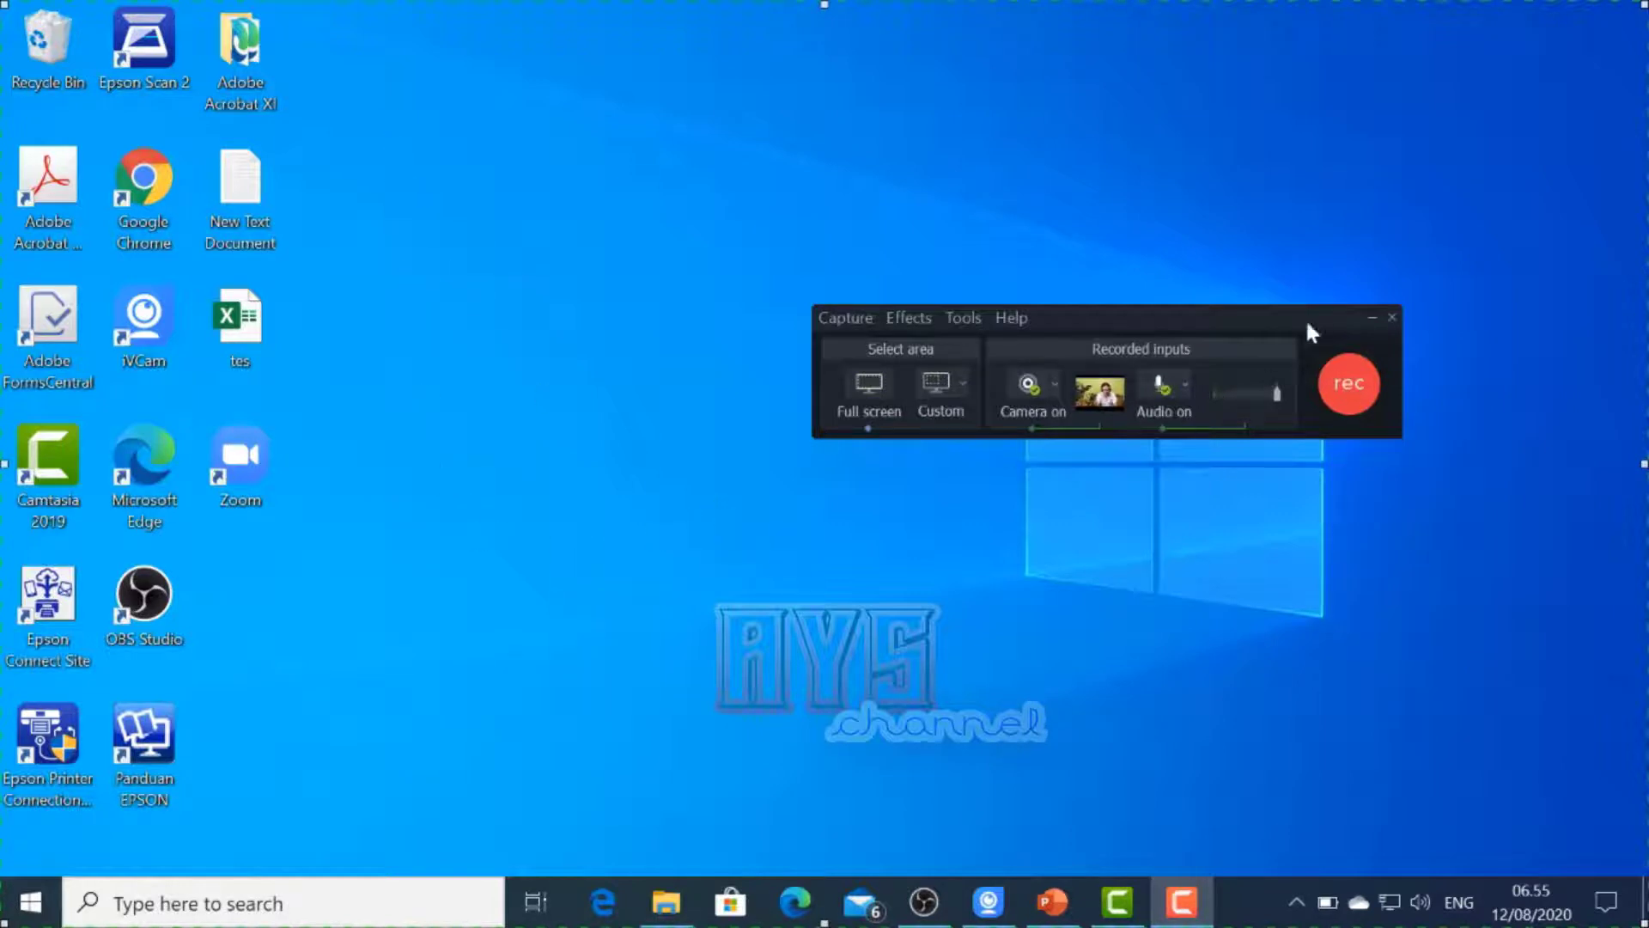
Start the full-screen recording with camera and audio, and present the PENGAUDITAN 1 slide show in PowerPoint
left_click_drag(1244, 317, 1249, 477)
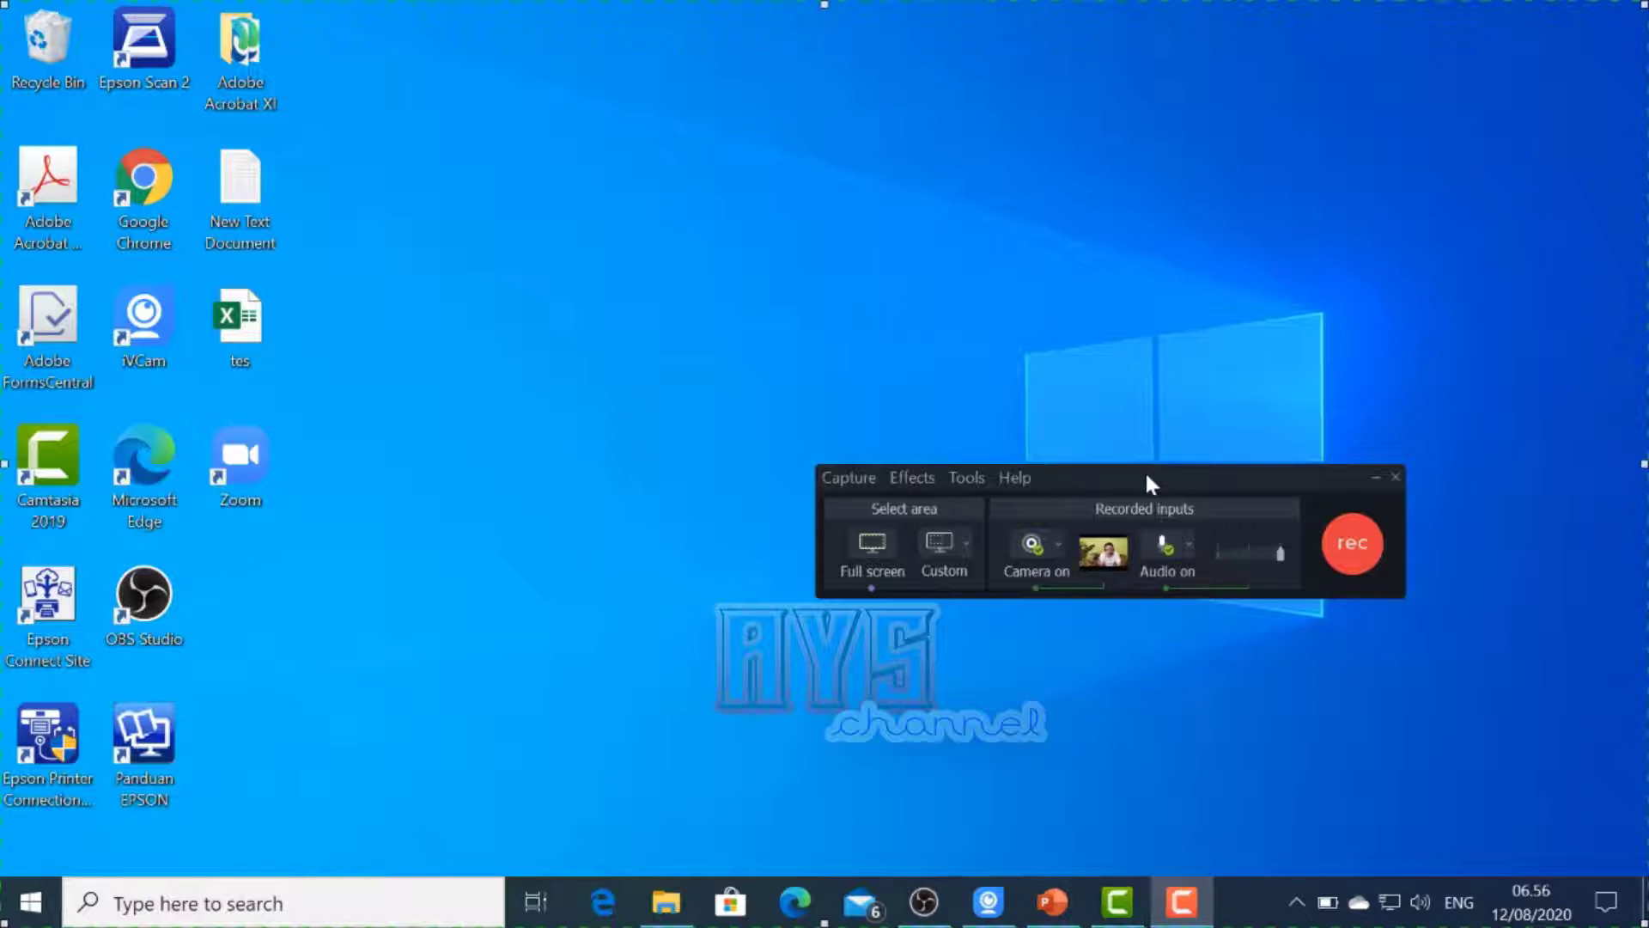
left_click_drag(1147, 475, 1180, 524)
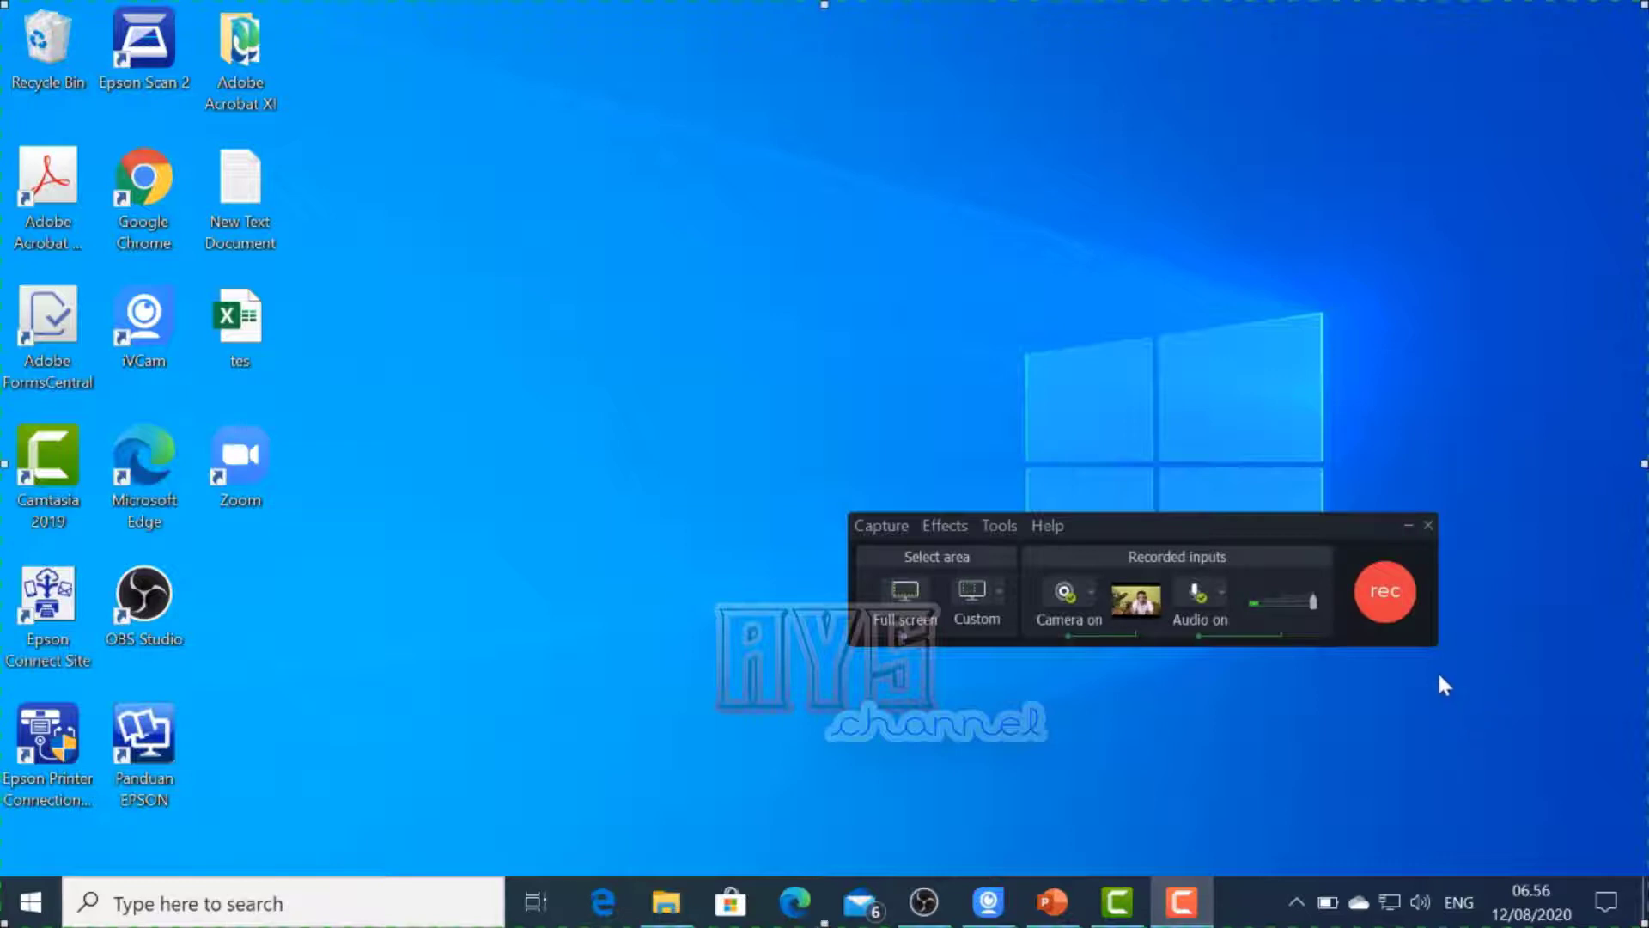
left_click(1385, 592)
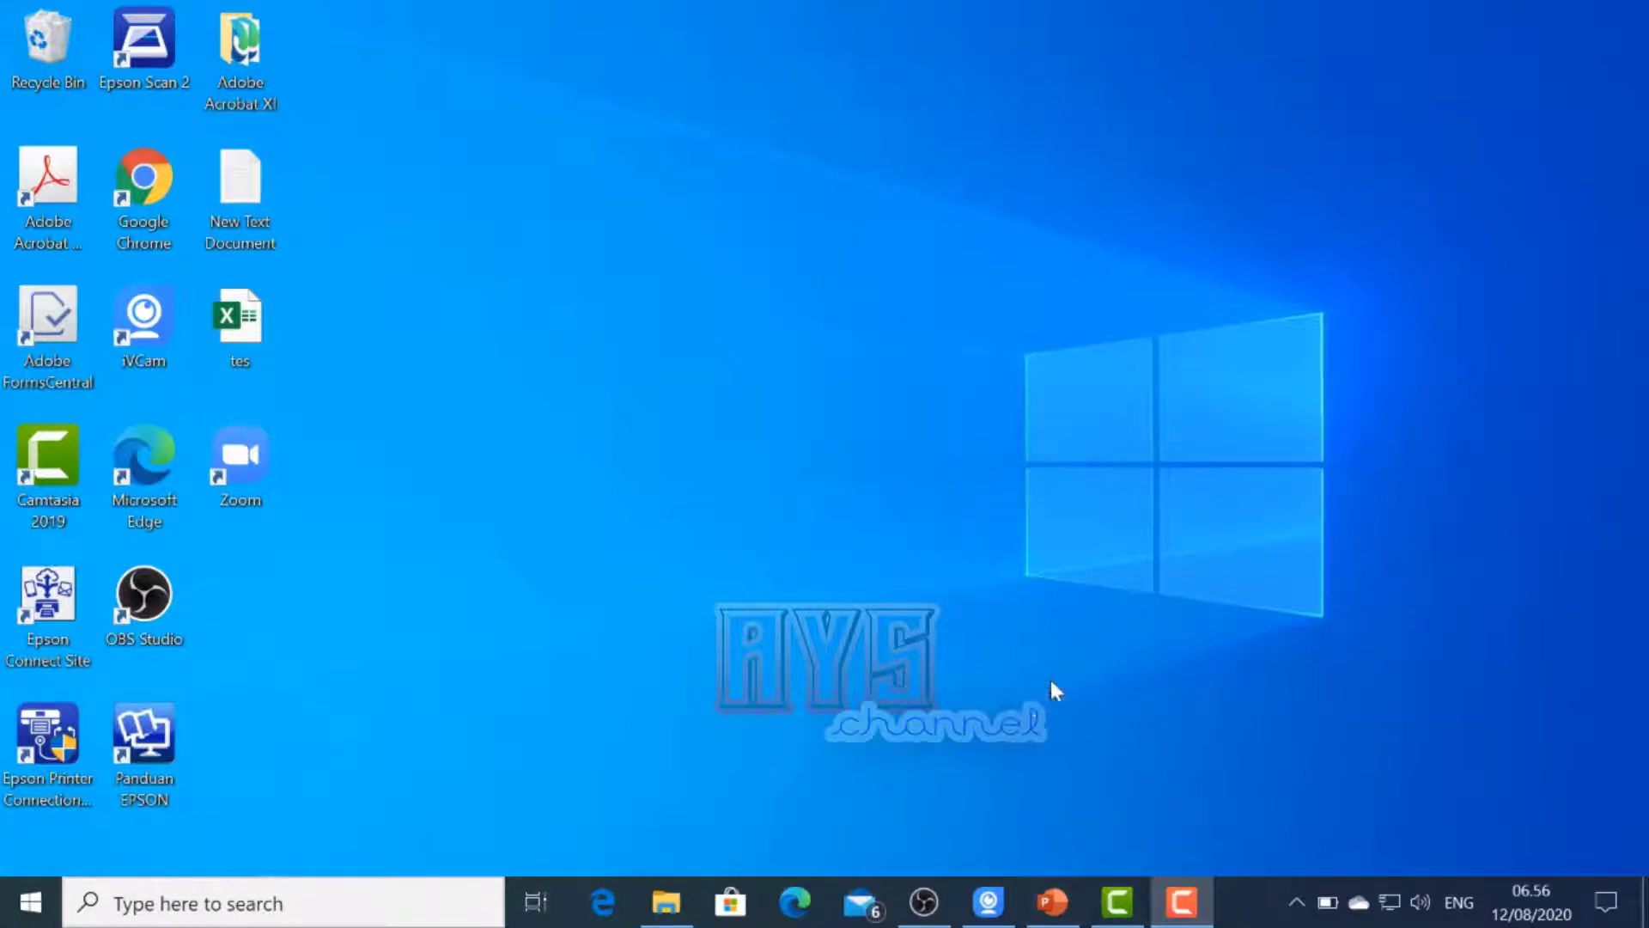
left_click(1053, 902)
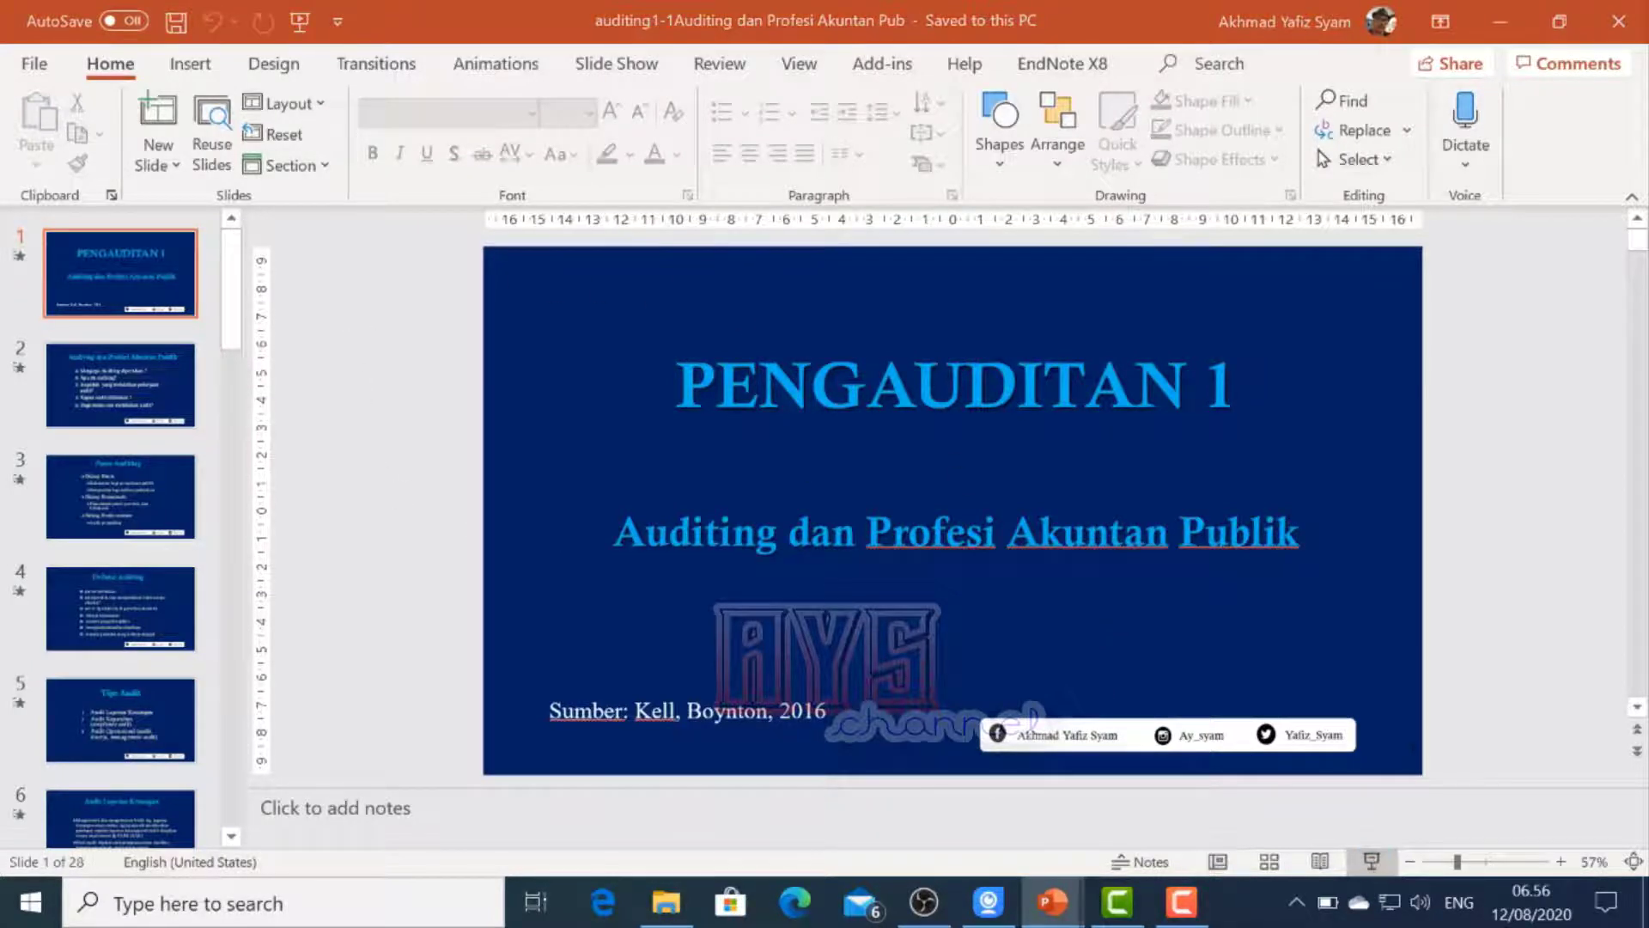
left_click(1372, 862)
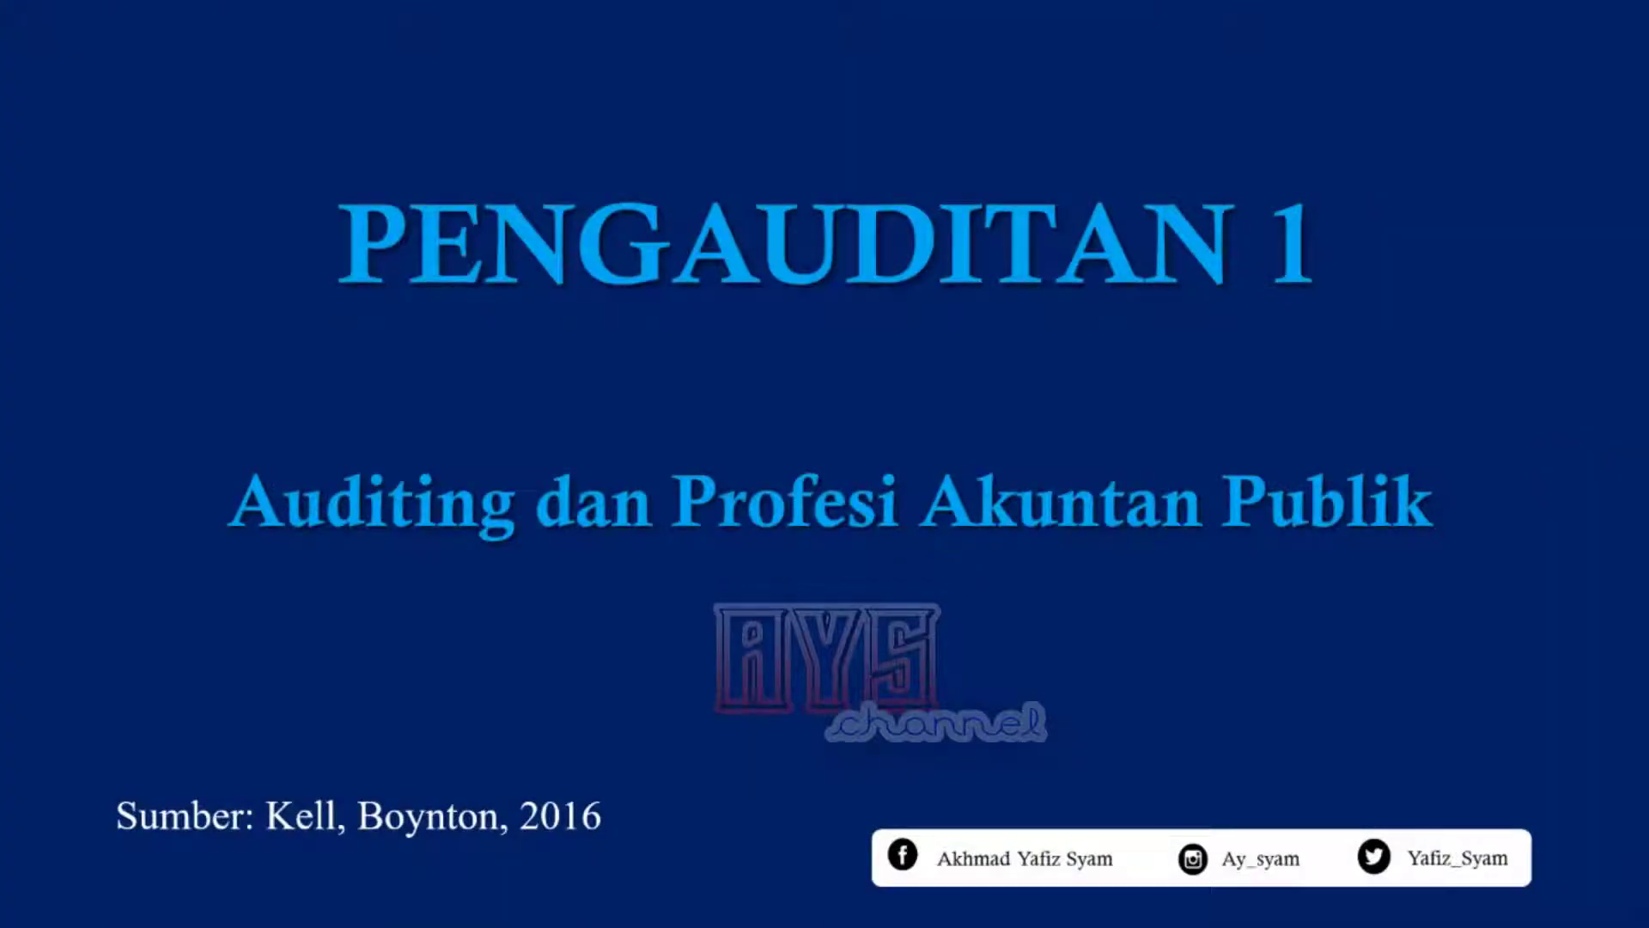
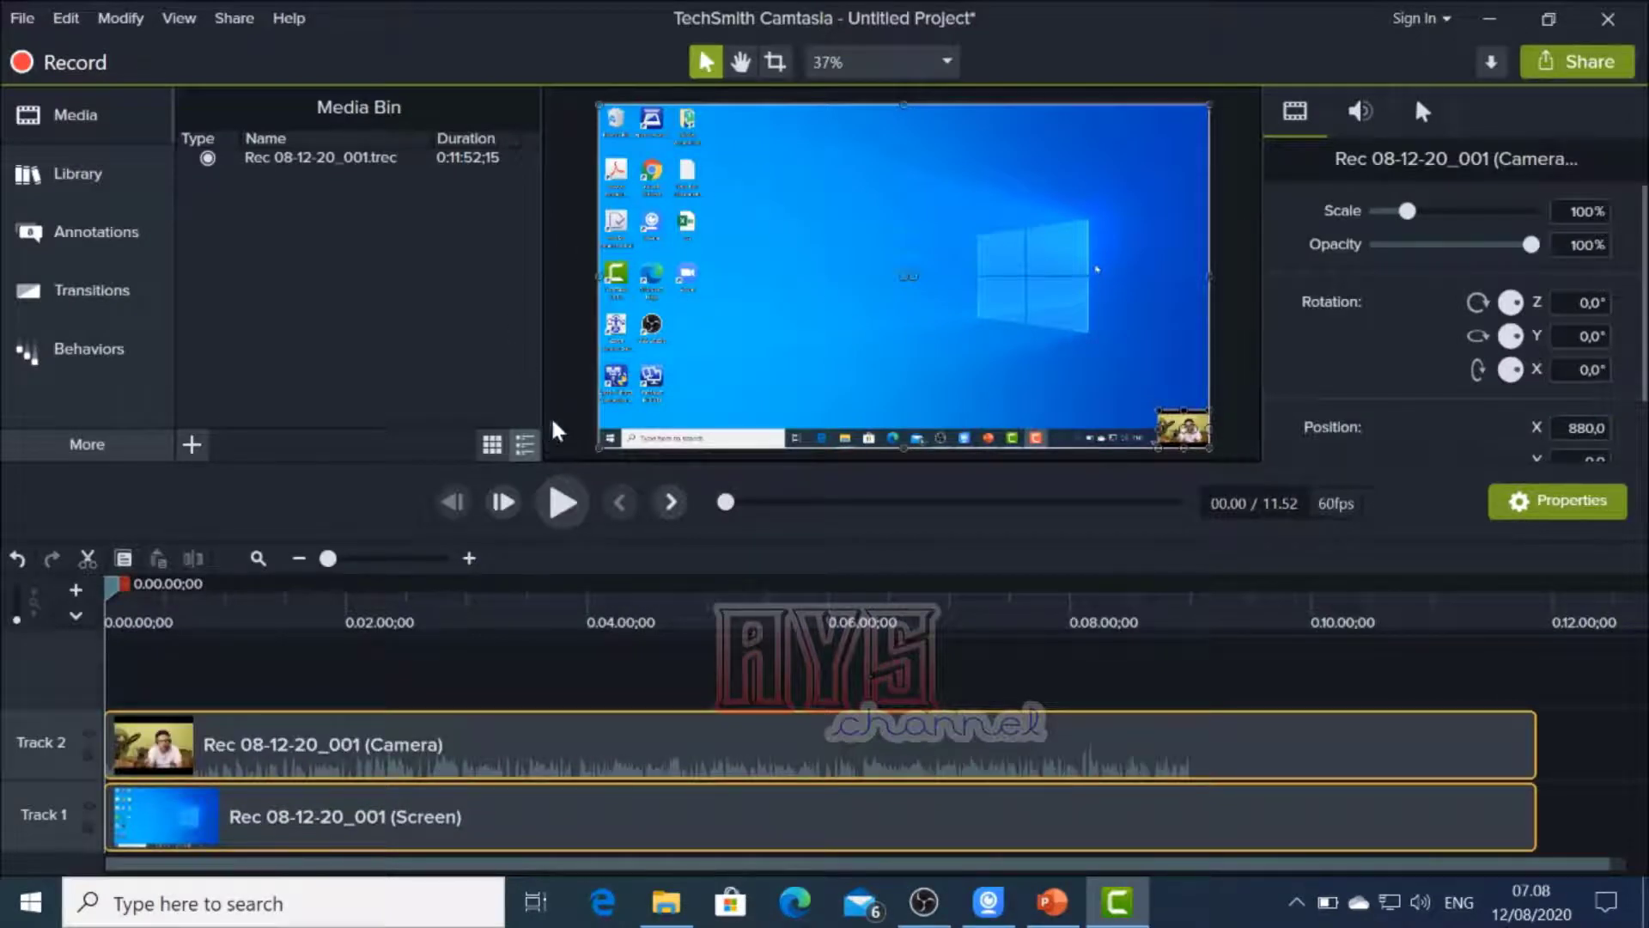
Play back the start of the new recording and scrub the timeline forward to about 2:35
left_click(567, 516)
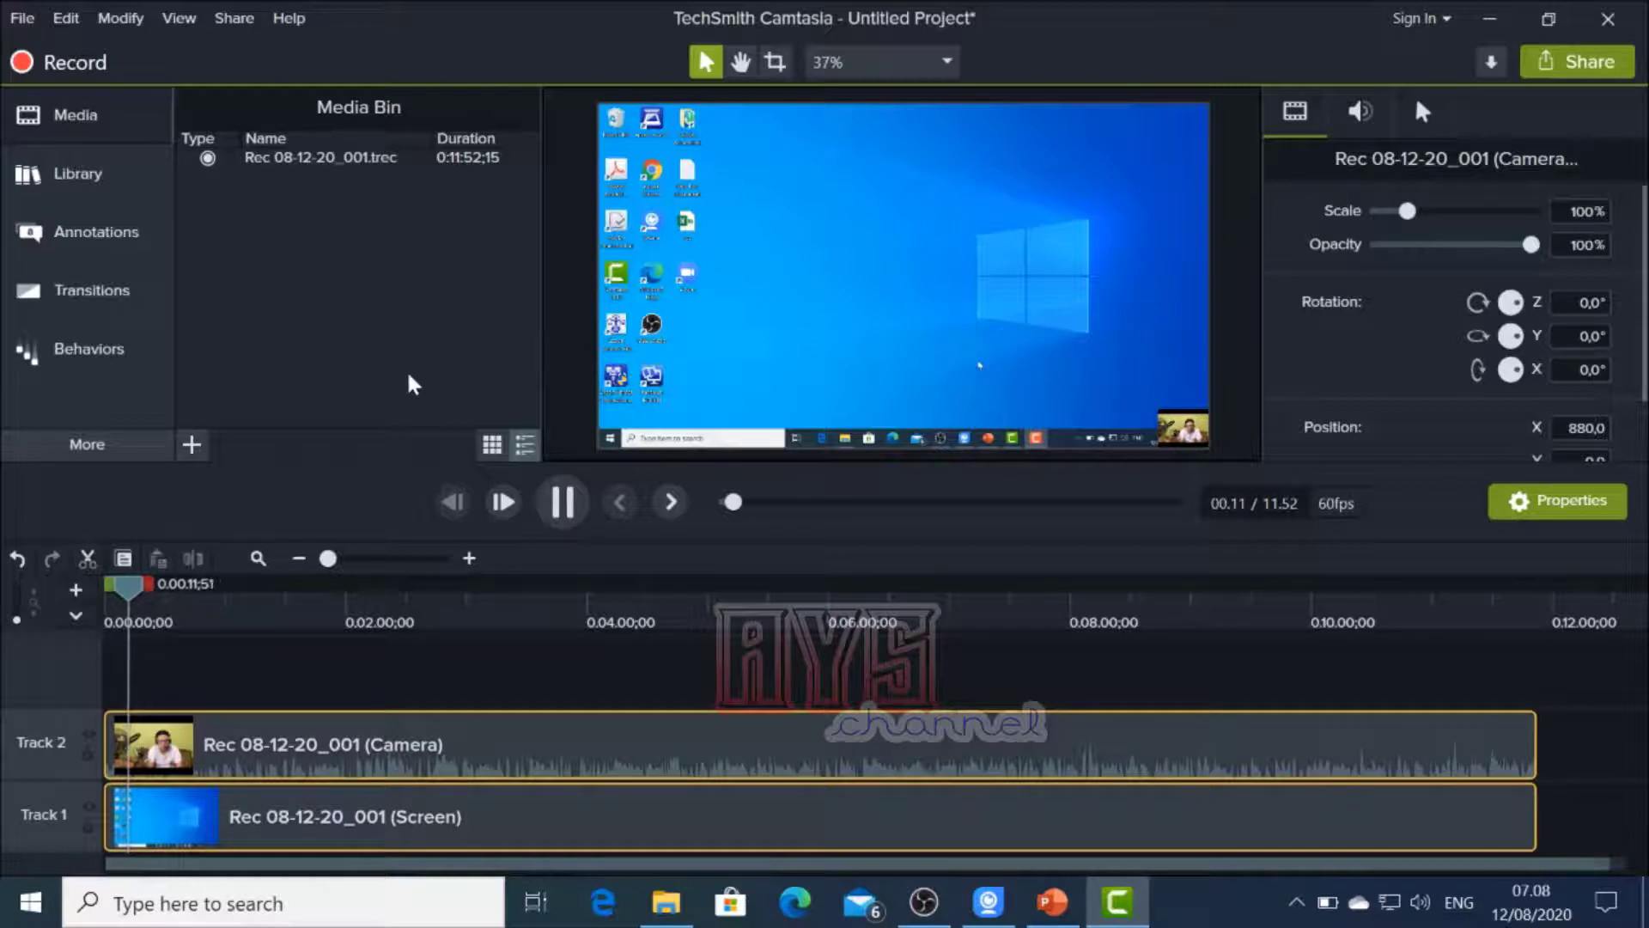
left_click(560, 502)
left_click_drag(135, 593, 397, 588)
mouse_move(230, 607)
left_mouse_down()
mouse_move(1138, 600)
mouse_move(309, 625)
mouse_move(157, 610)
mouse_move(515, 590)
mouse_move(1241, 590)
mouse_move(146, 607)
mouse_move(209, 589)
mouse_move(1284, 591)
mouse_move(214, 618)
mouse_move(452, 618)
mouse_move(365, 640)
mouse_move(232, 614)
left_mouse_up()
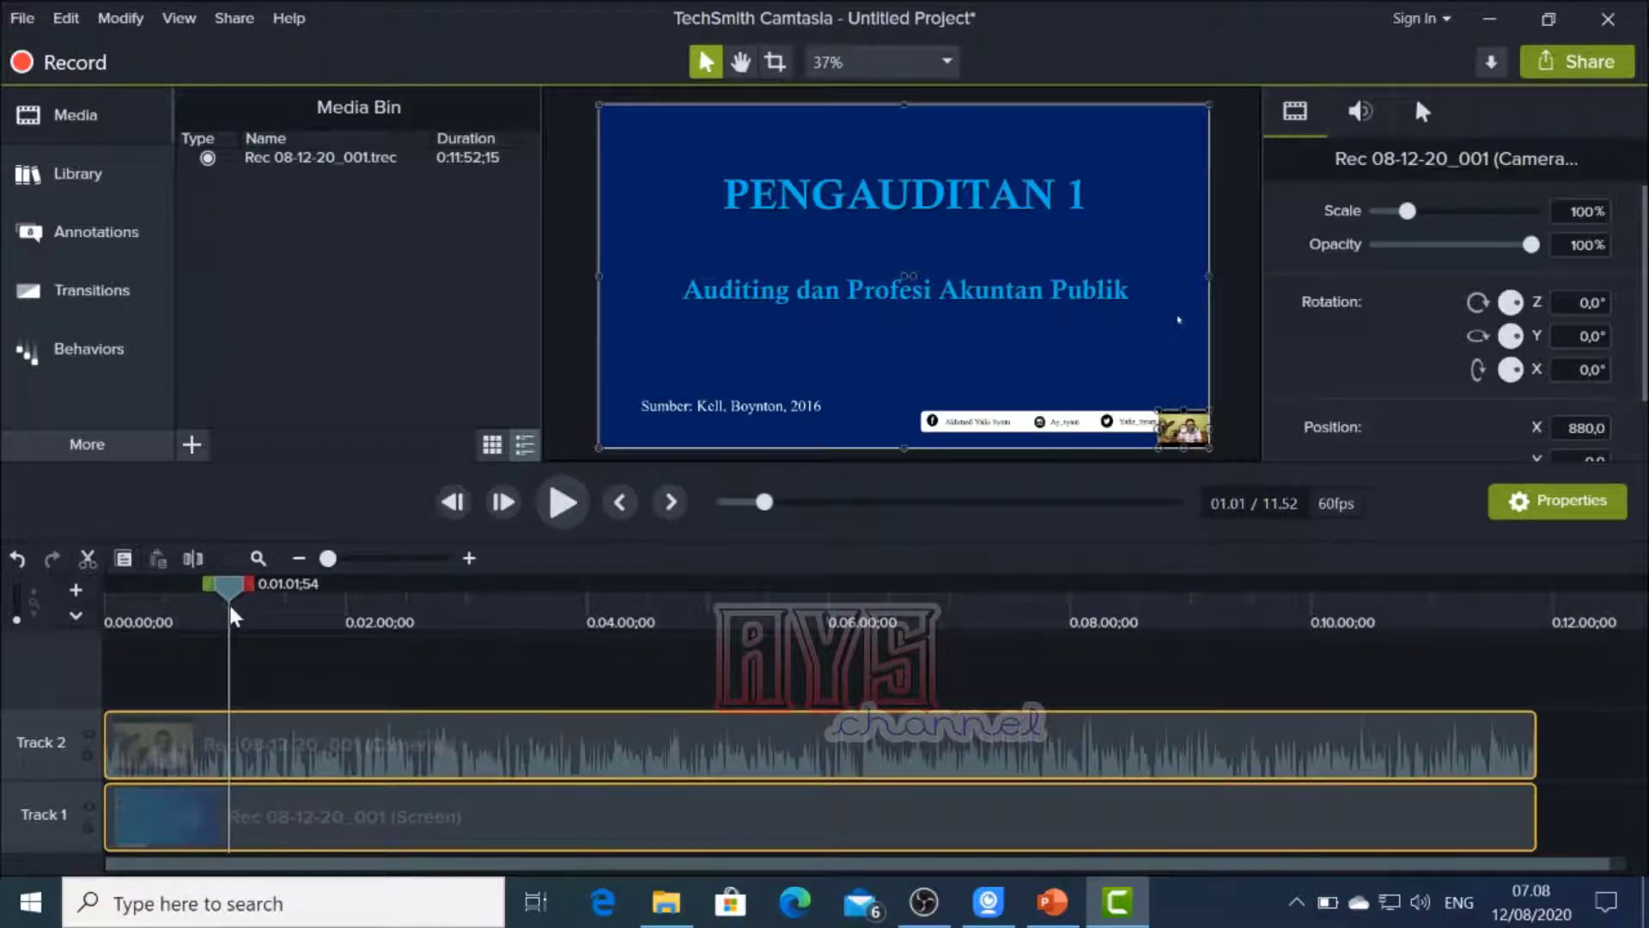
left_click_drag(238, 595, 425, 668)
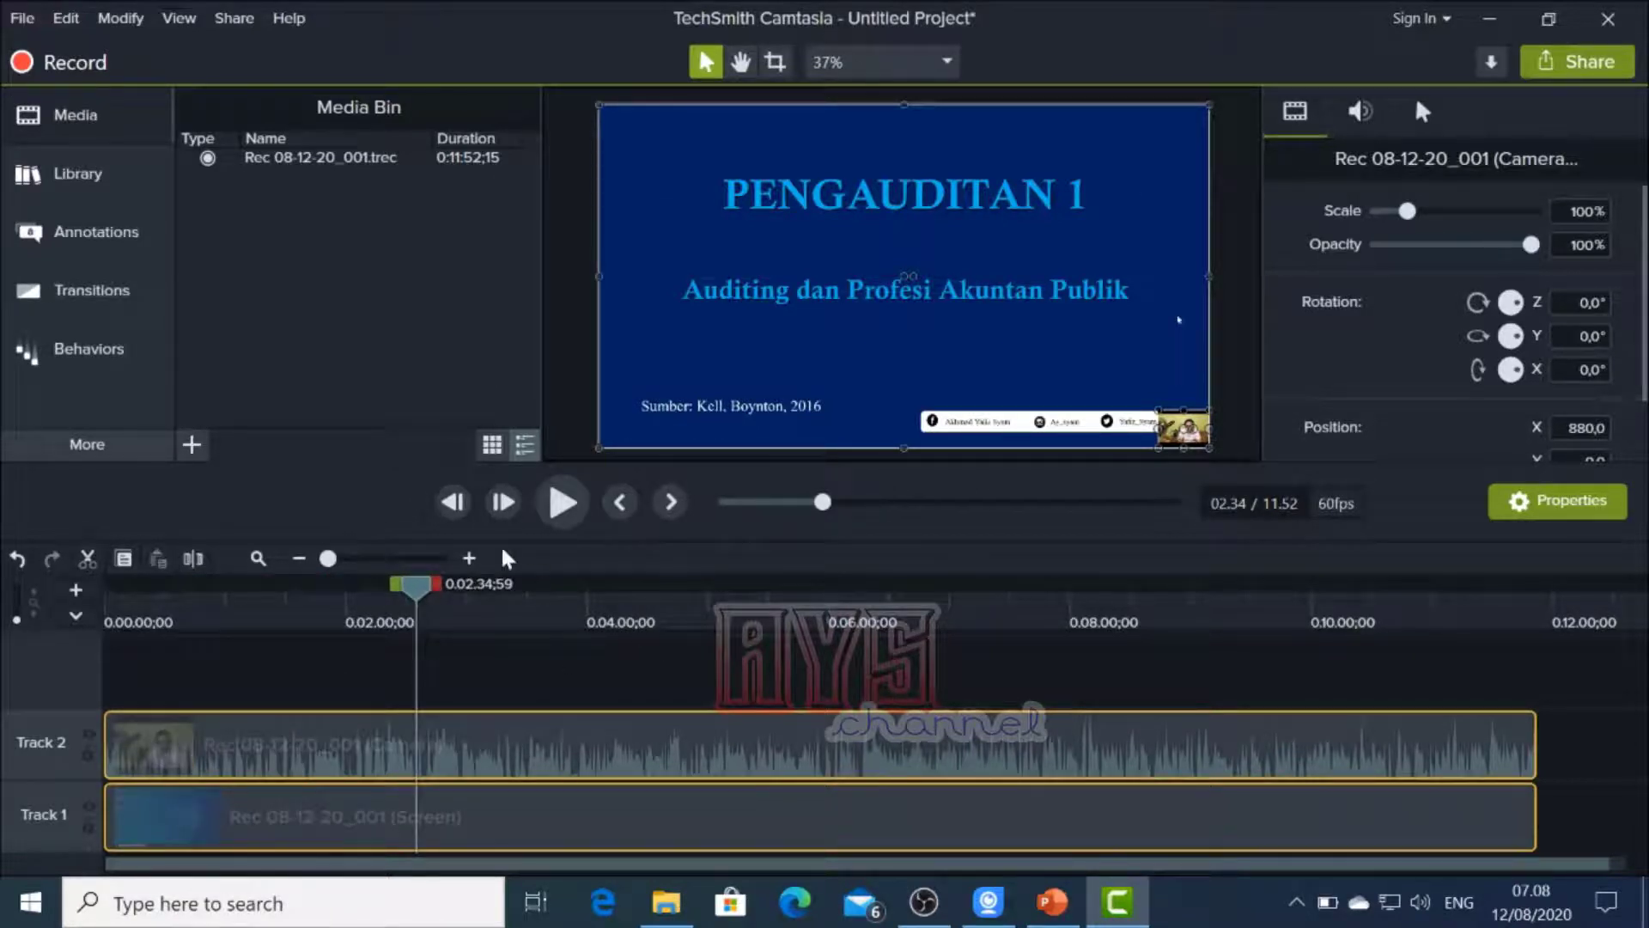
Select the camera clip on Track 2 and preview the recording from about 2:35 to 2:50
left_click(454, 722)
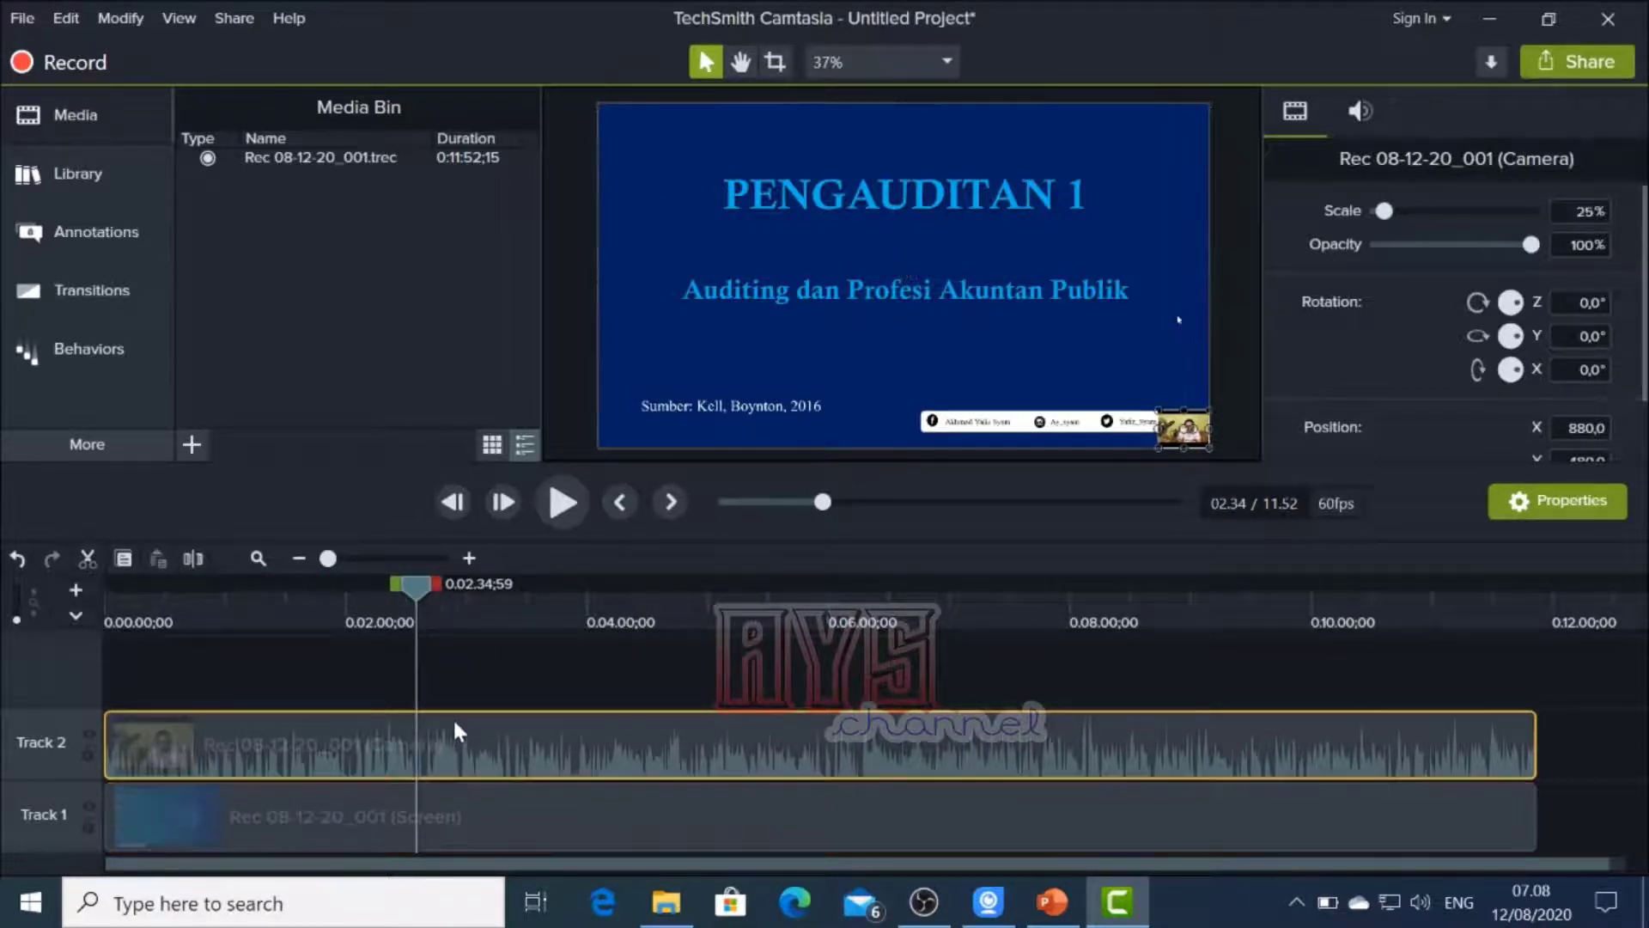
left_click(562, 503)
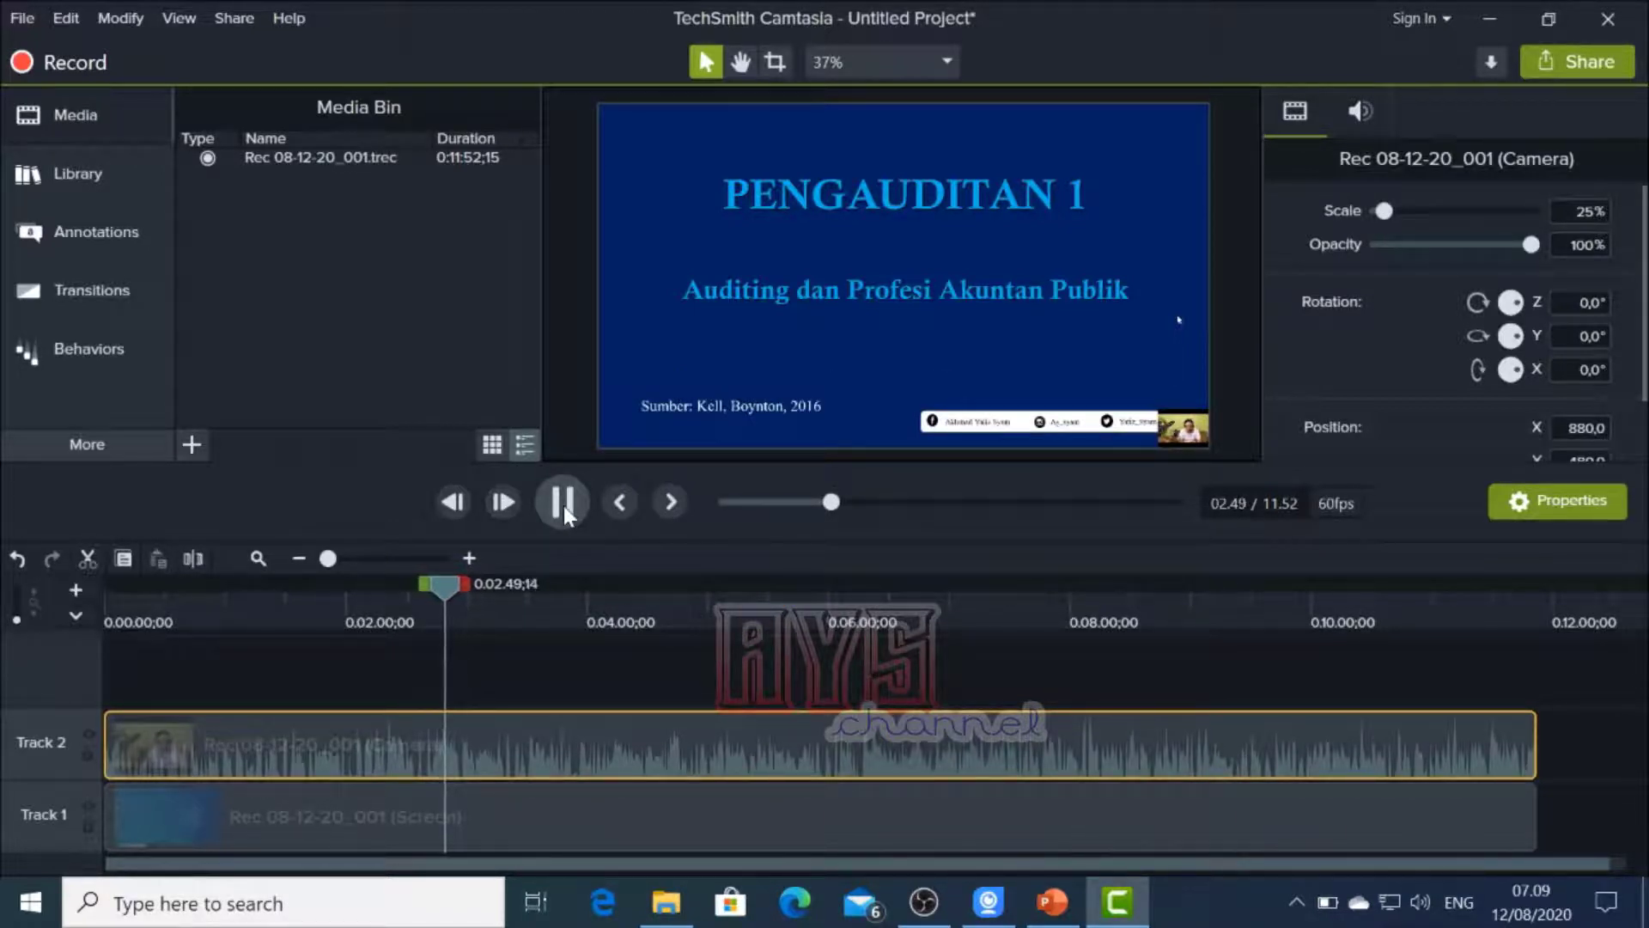
left_click(564, 507)
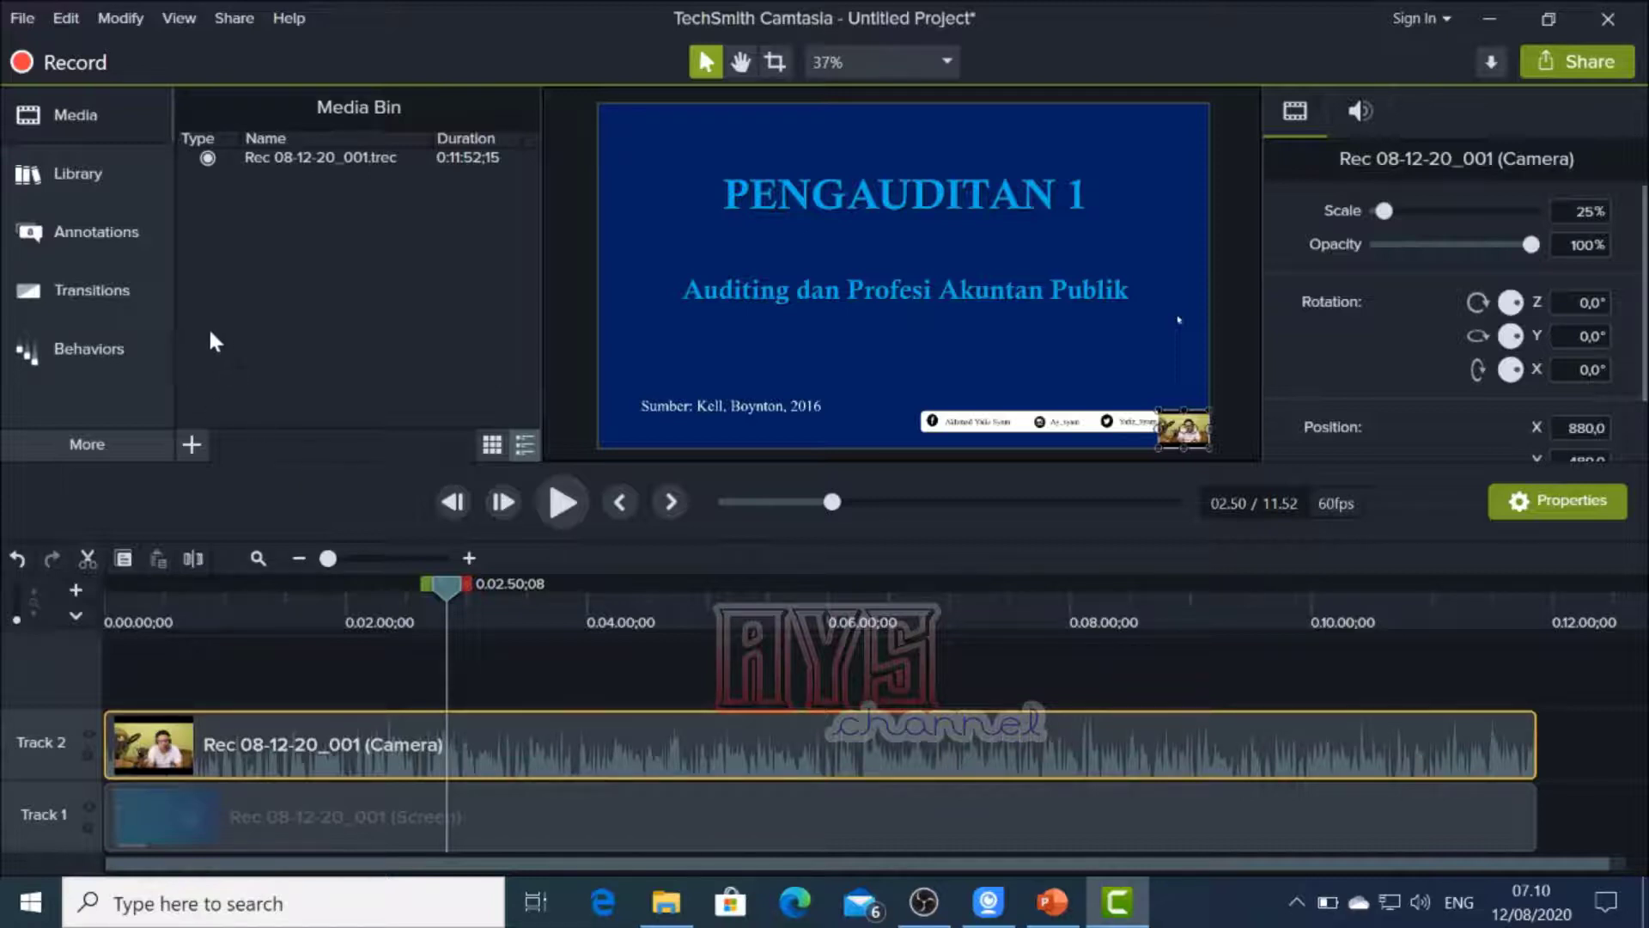
Spot-check the recorded audio by playing short passages from about 2:50 and just after 4:00
left_click(562, 505)
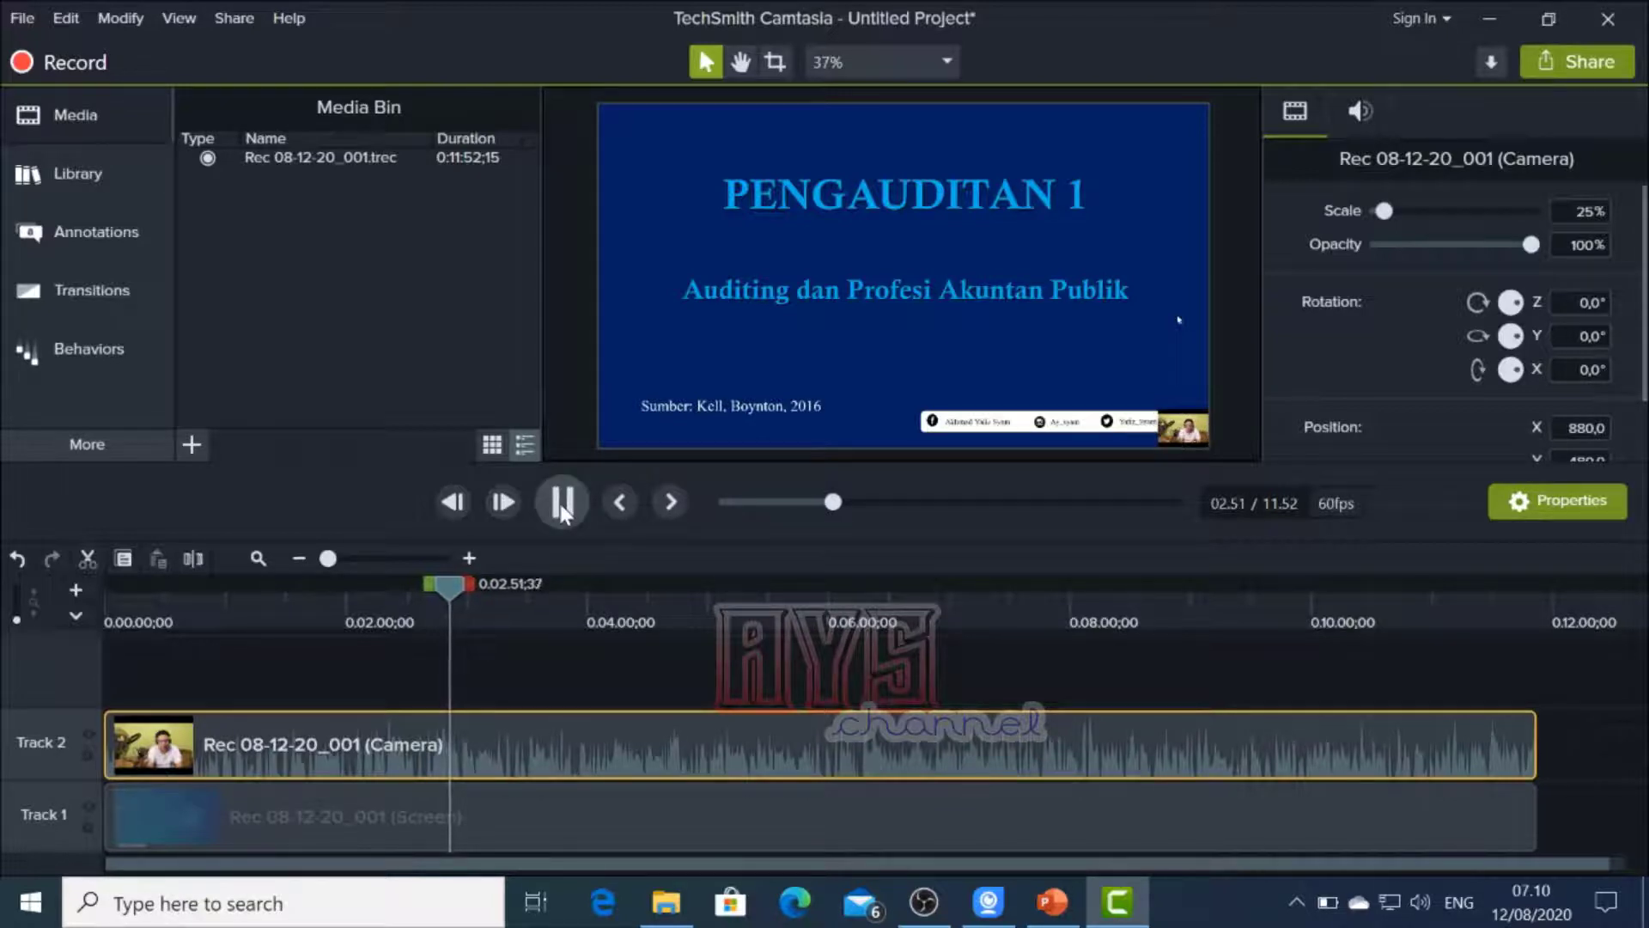
left_click_drag(452, 593, 468, 593)
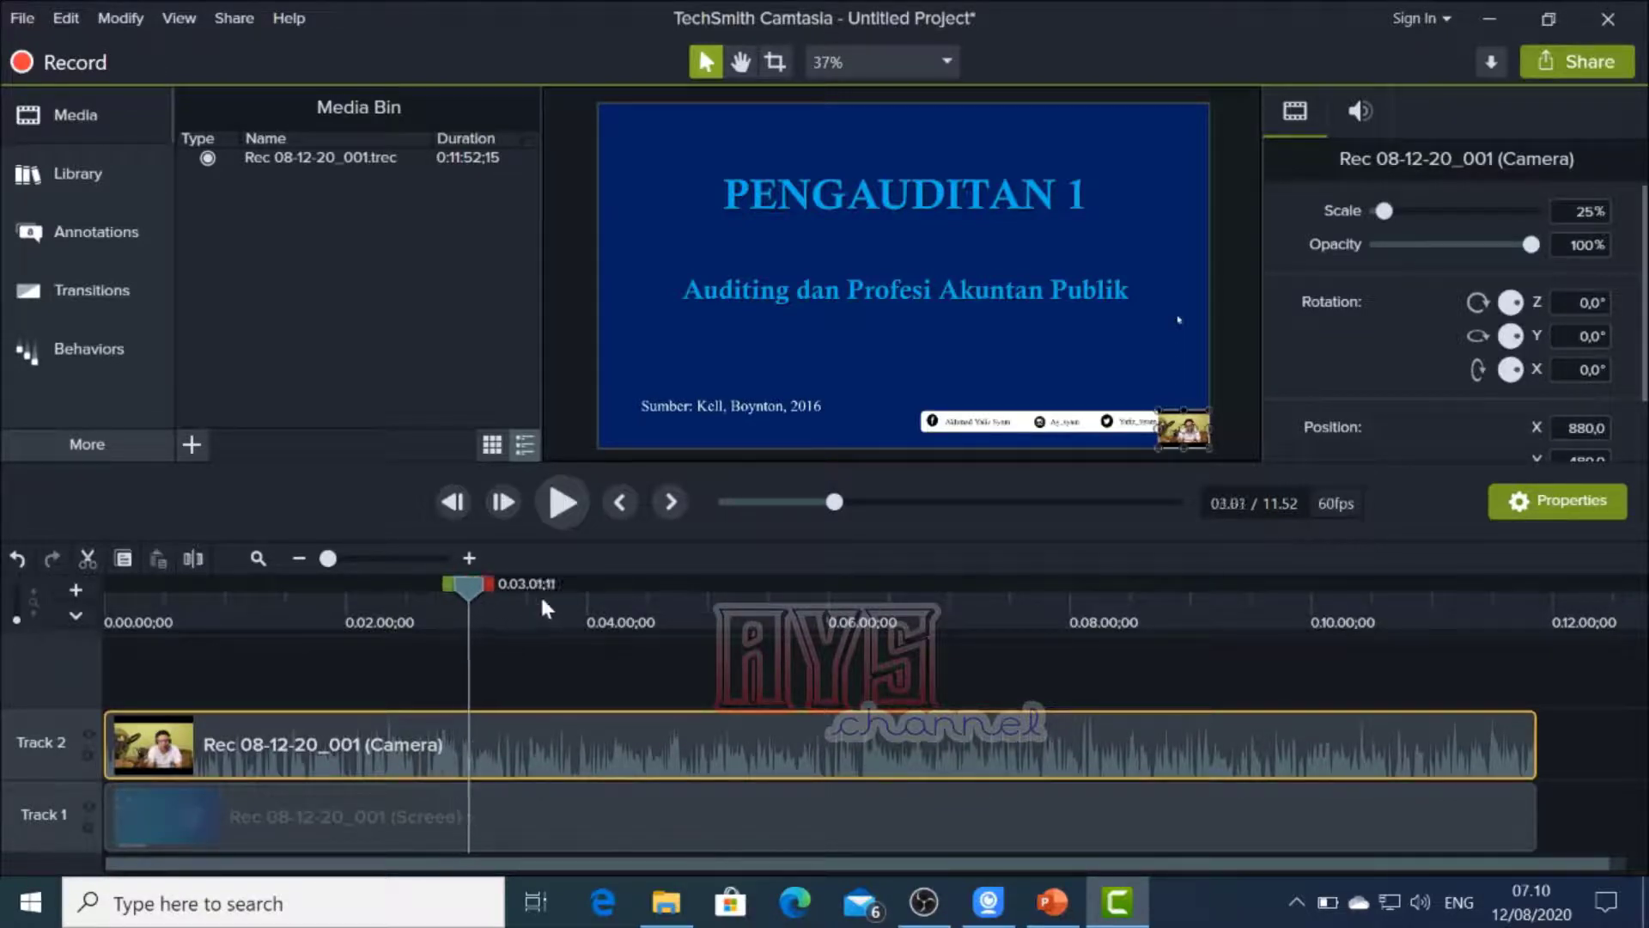
left_click(599, 593)
left_click(565, 507)
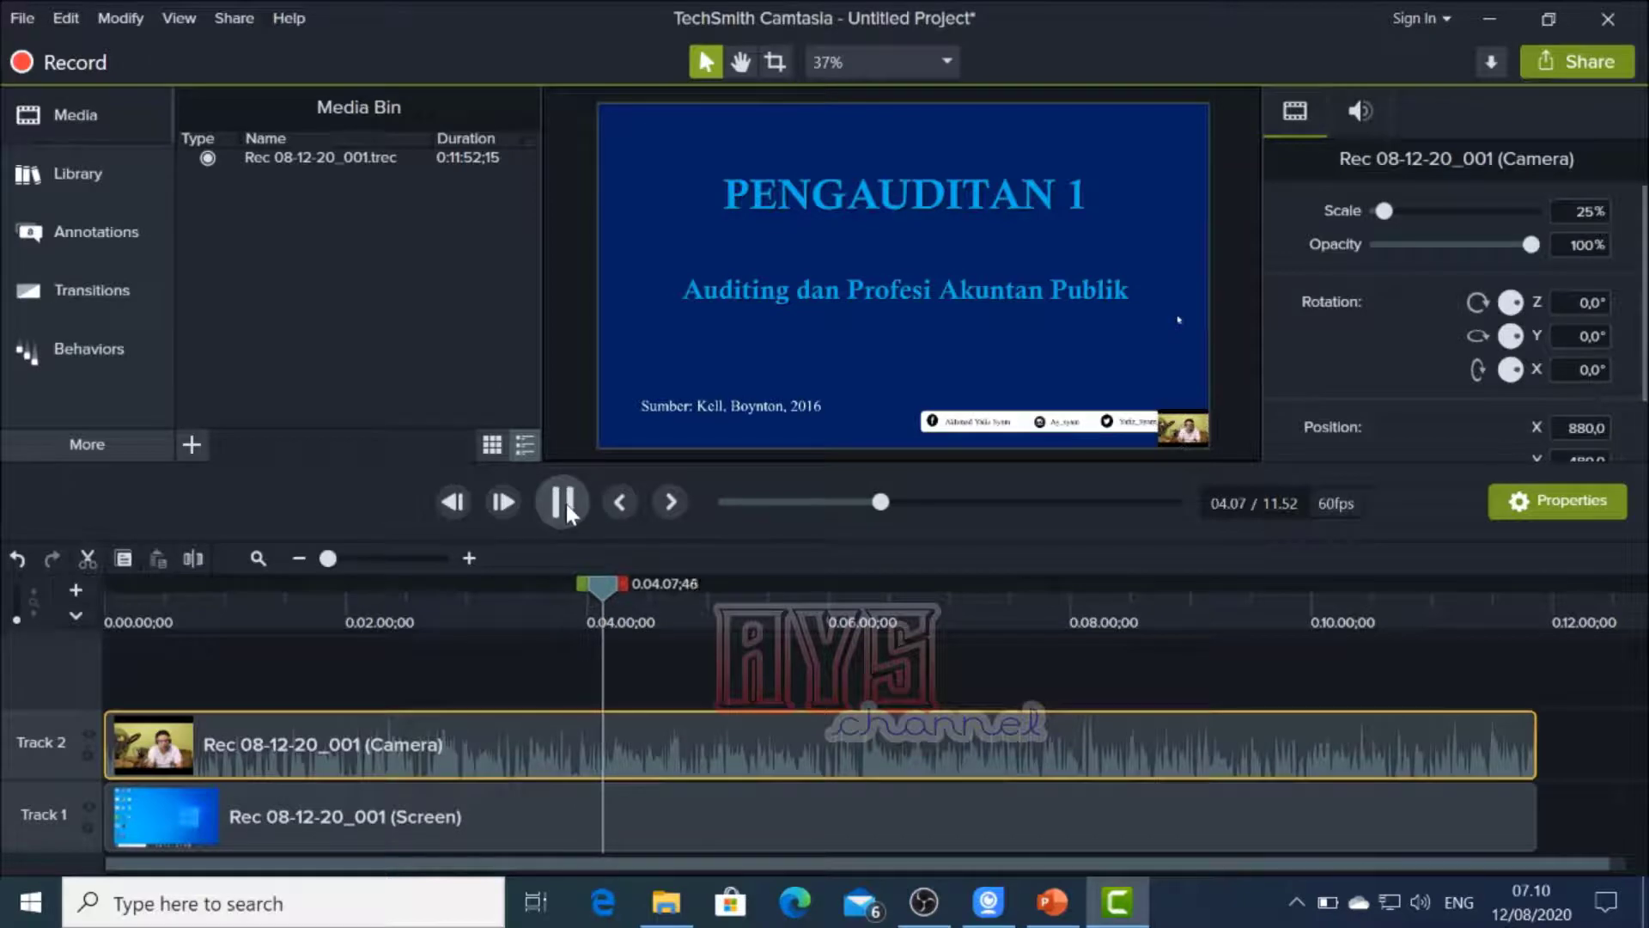
left_click(565, 507)
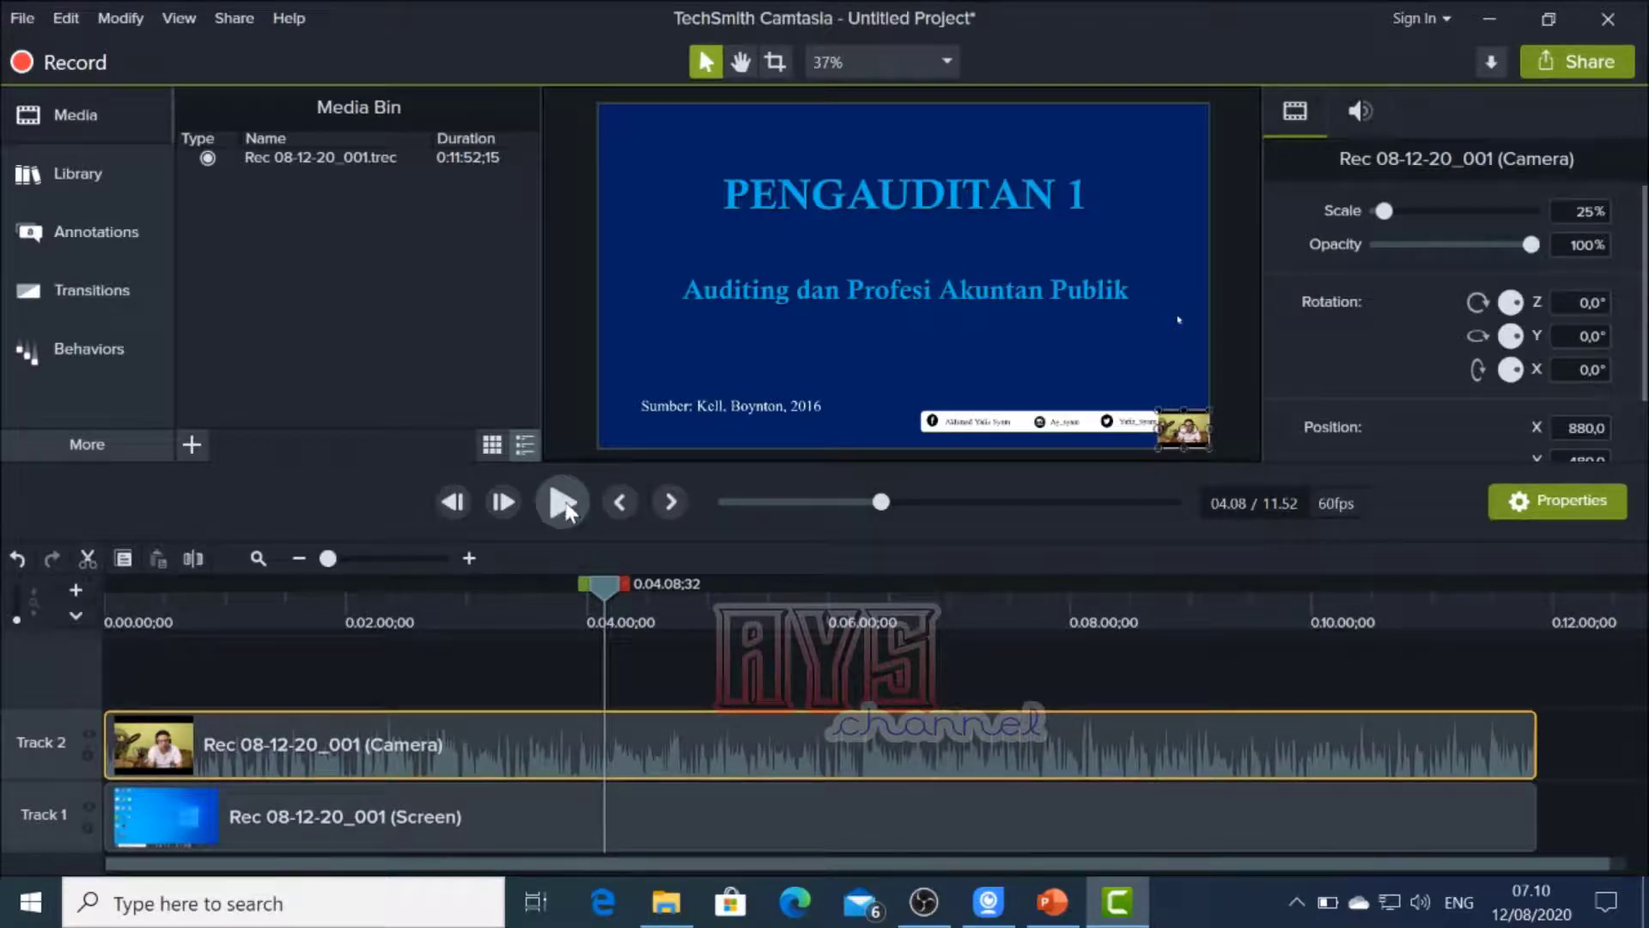
left_click(565, 507)
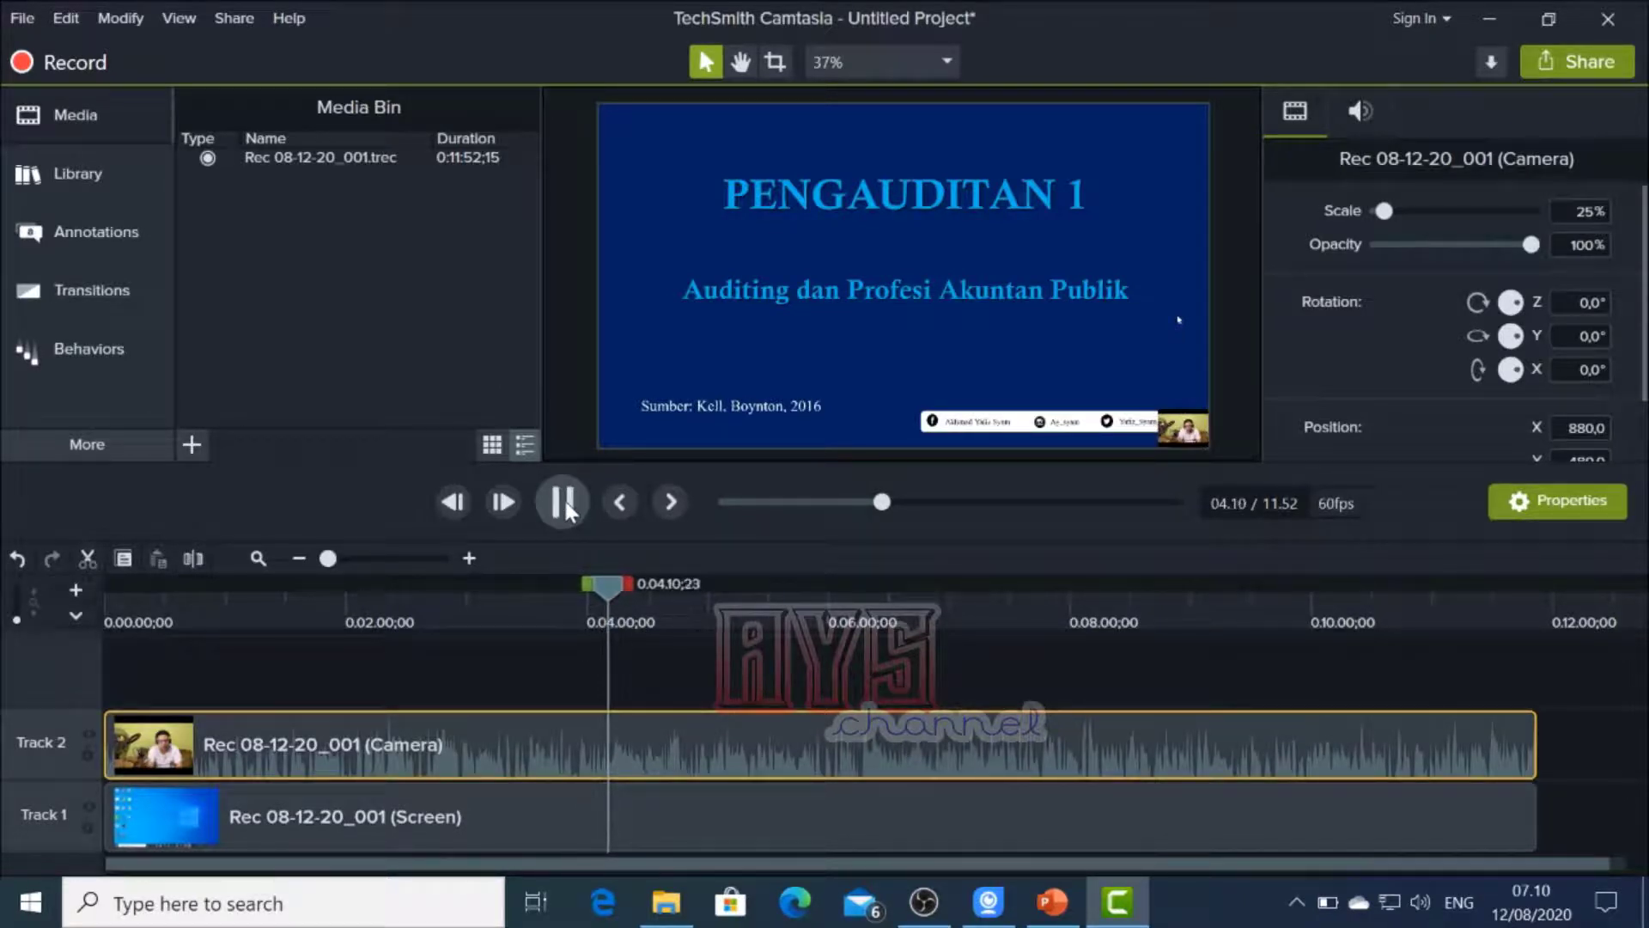
left_click(566, 506)
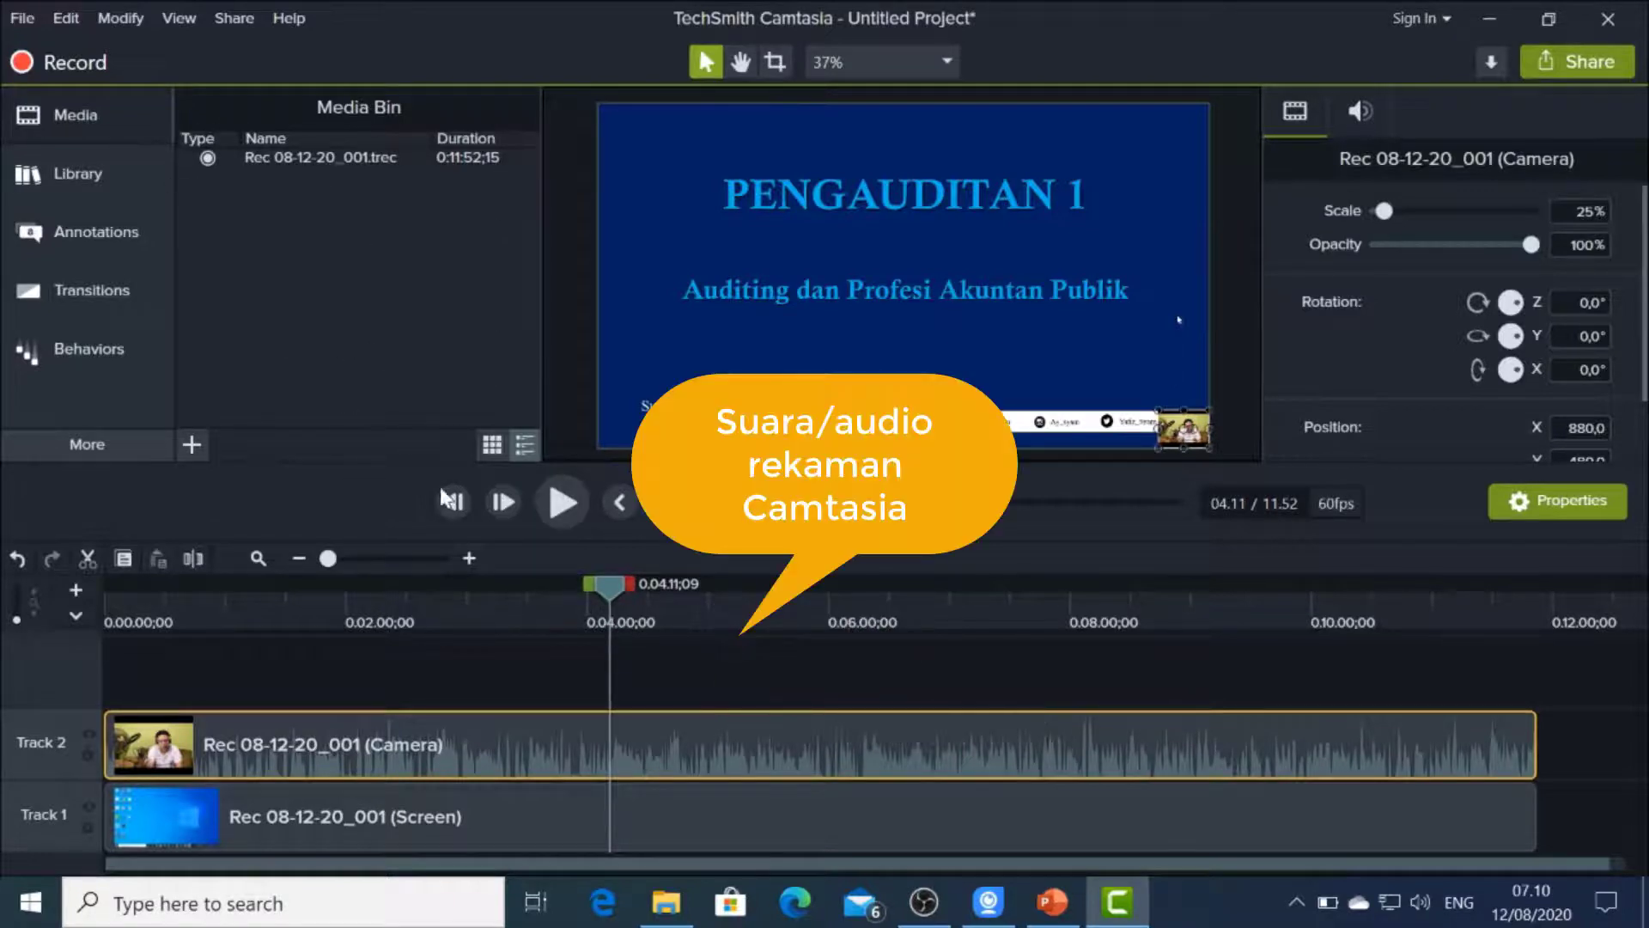
Add the Noise Removal audio effect to the camera clip on Track 2 and listen to the passage from about 4:11 to 4:18
left_click(126, 18)
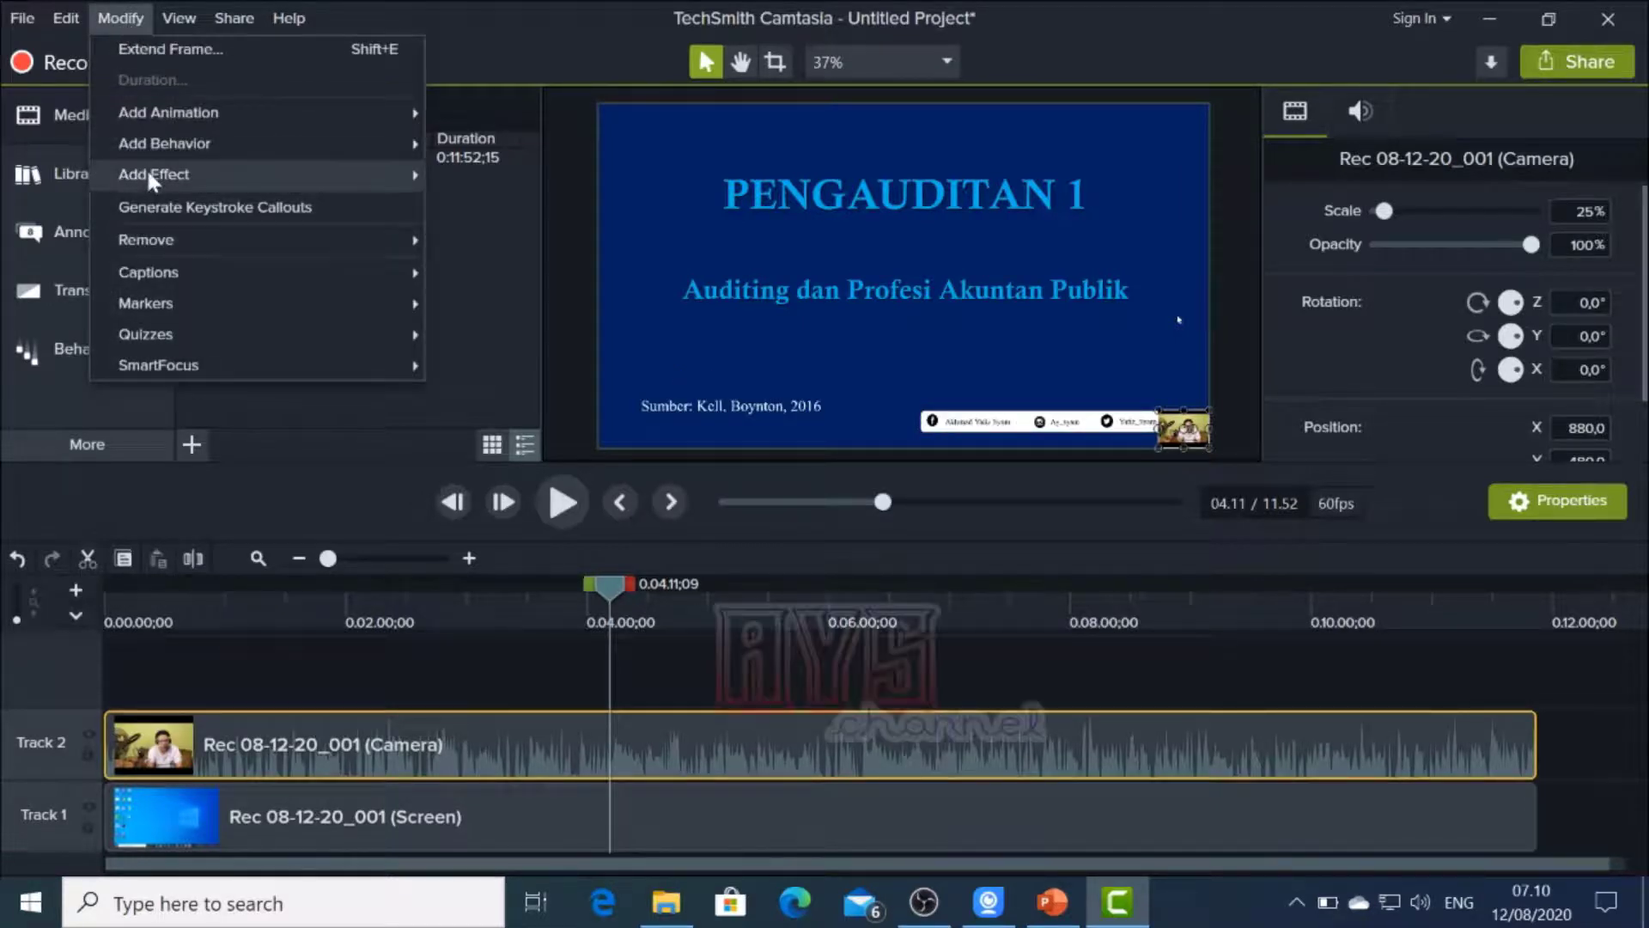
mouse_move(151, 178)
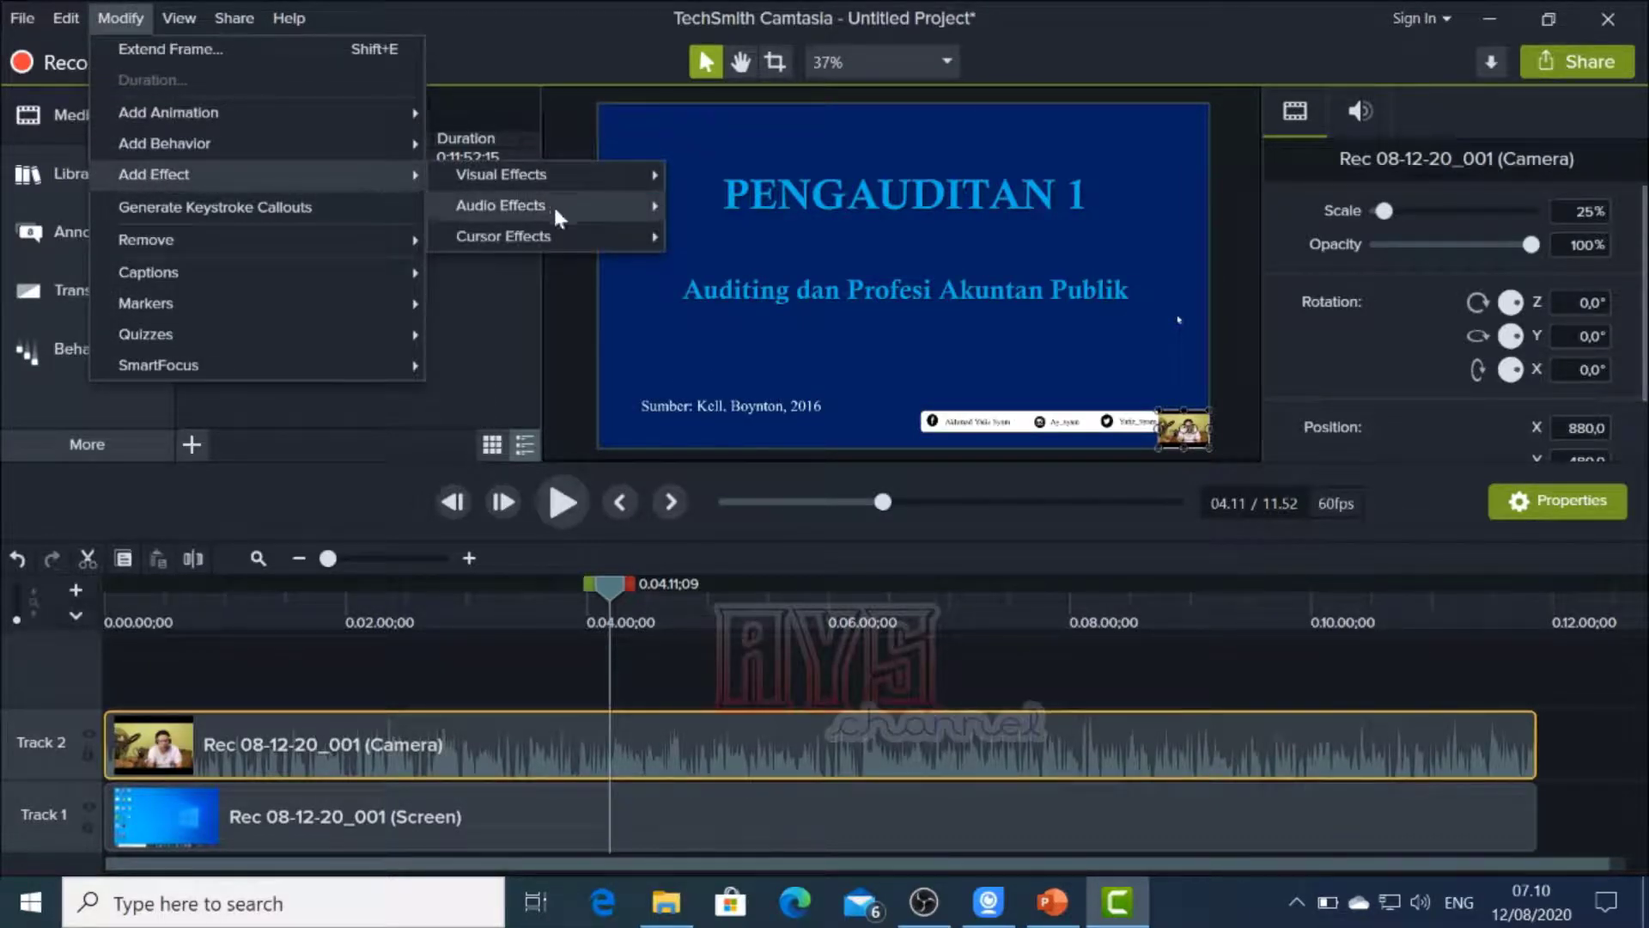
mouse_move(501, 208)
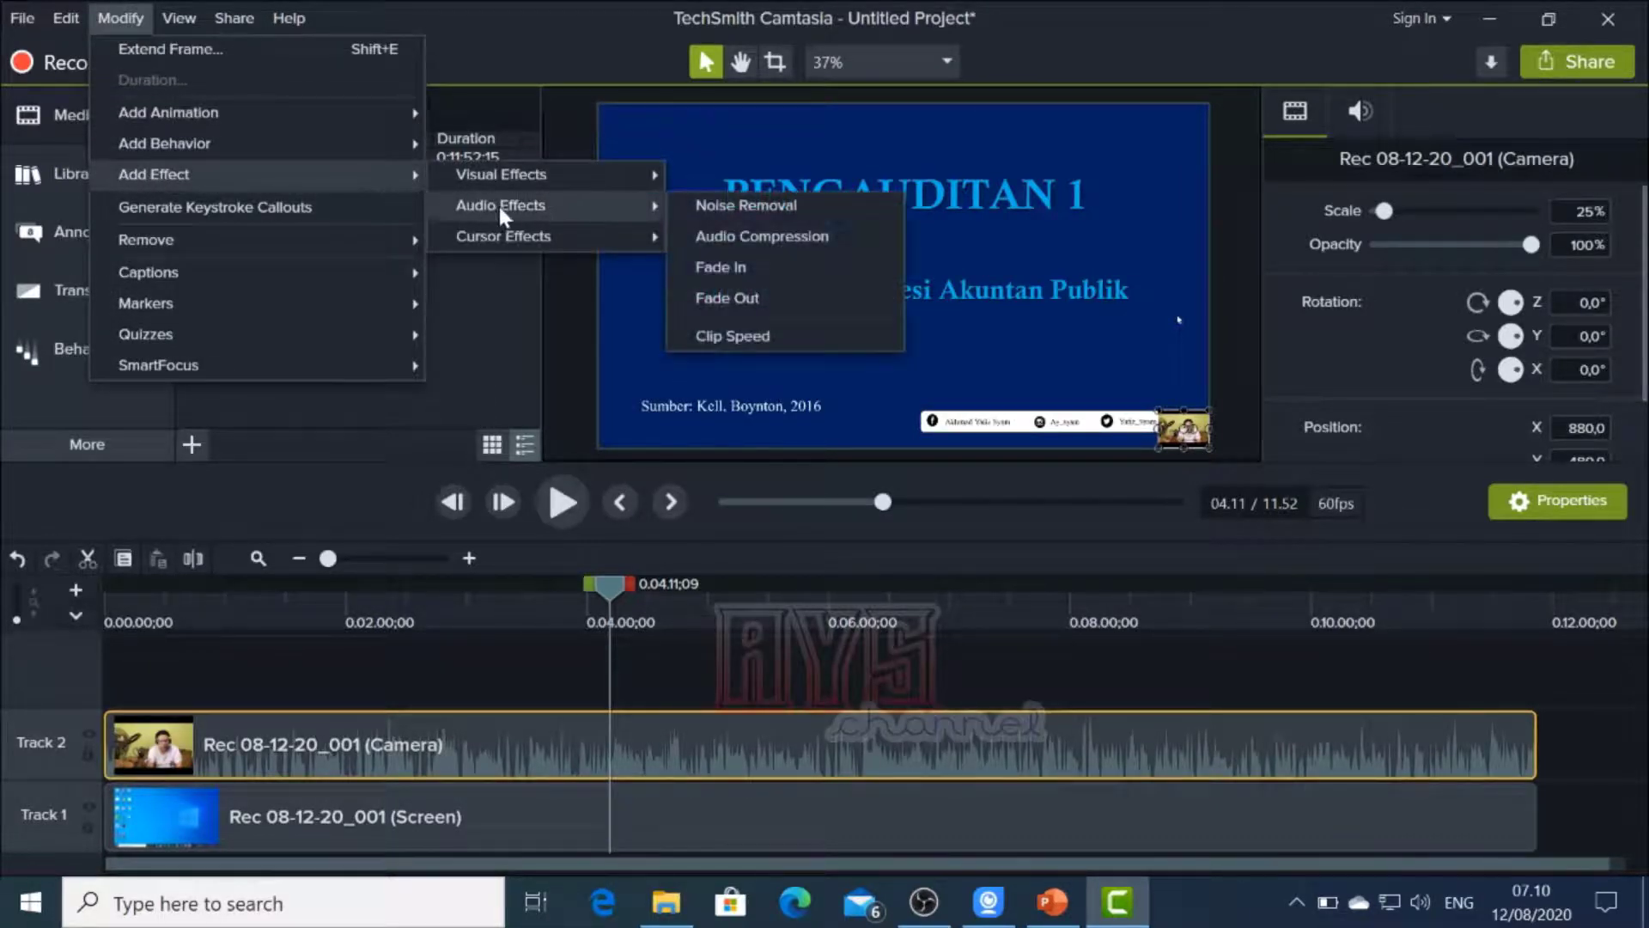
left_click(765, 205)
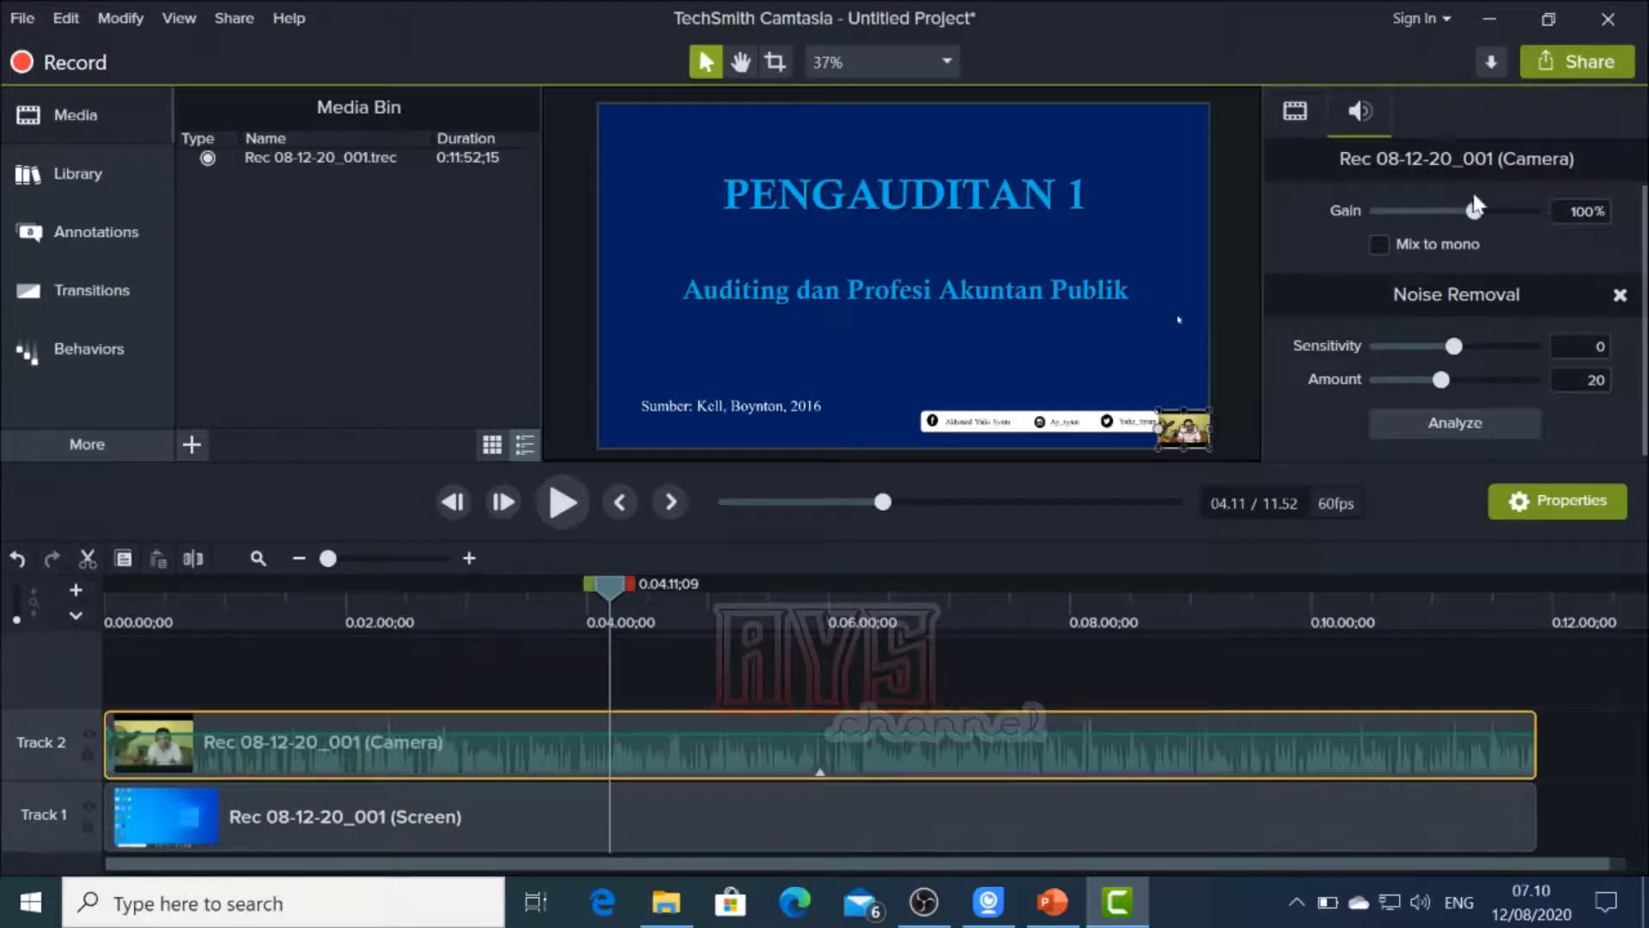
left_click(567, 507)
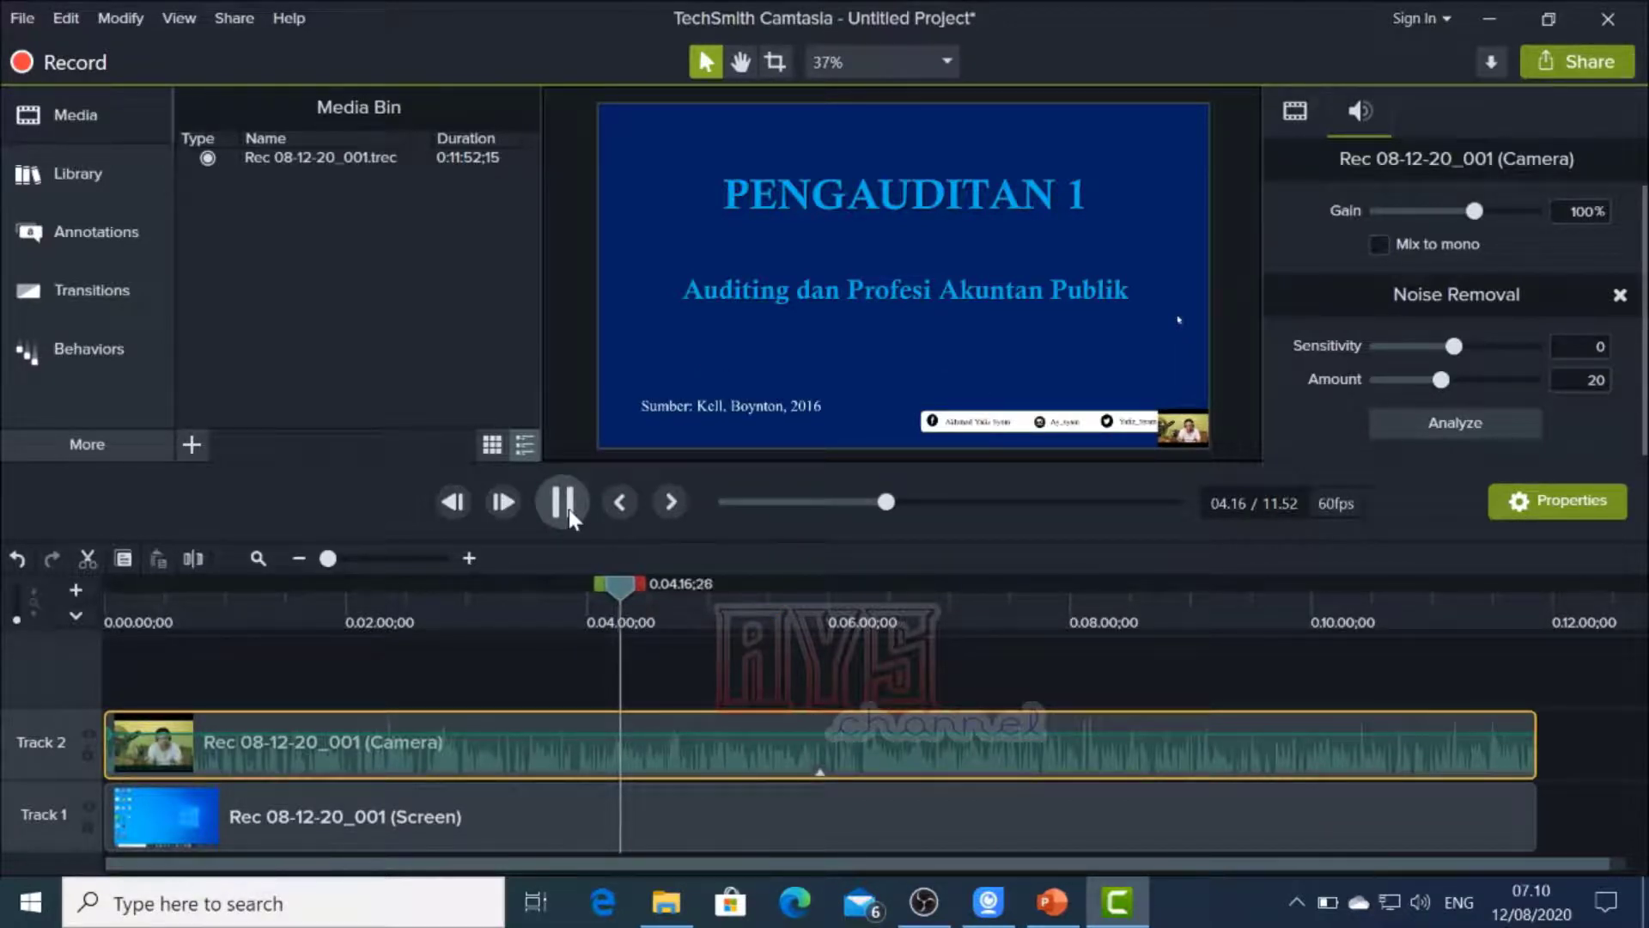
left_click(568, 514)
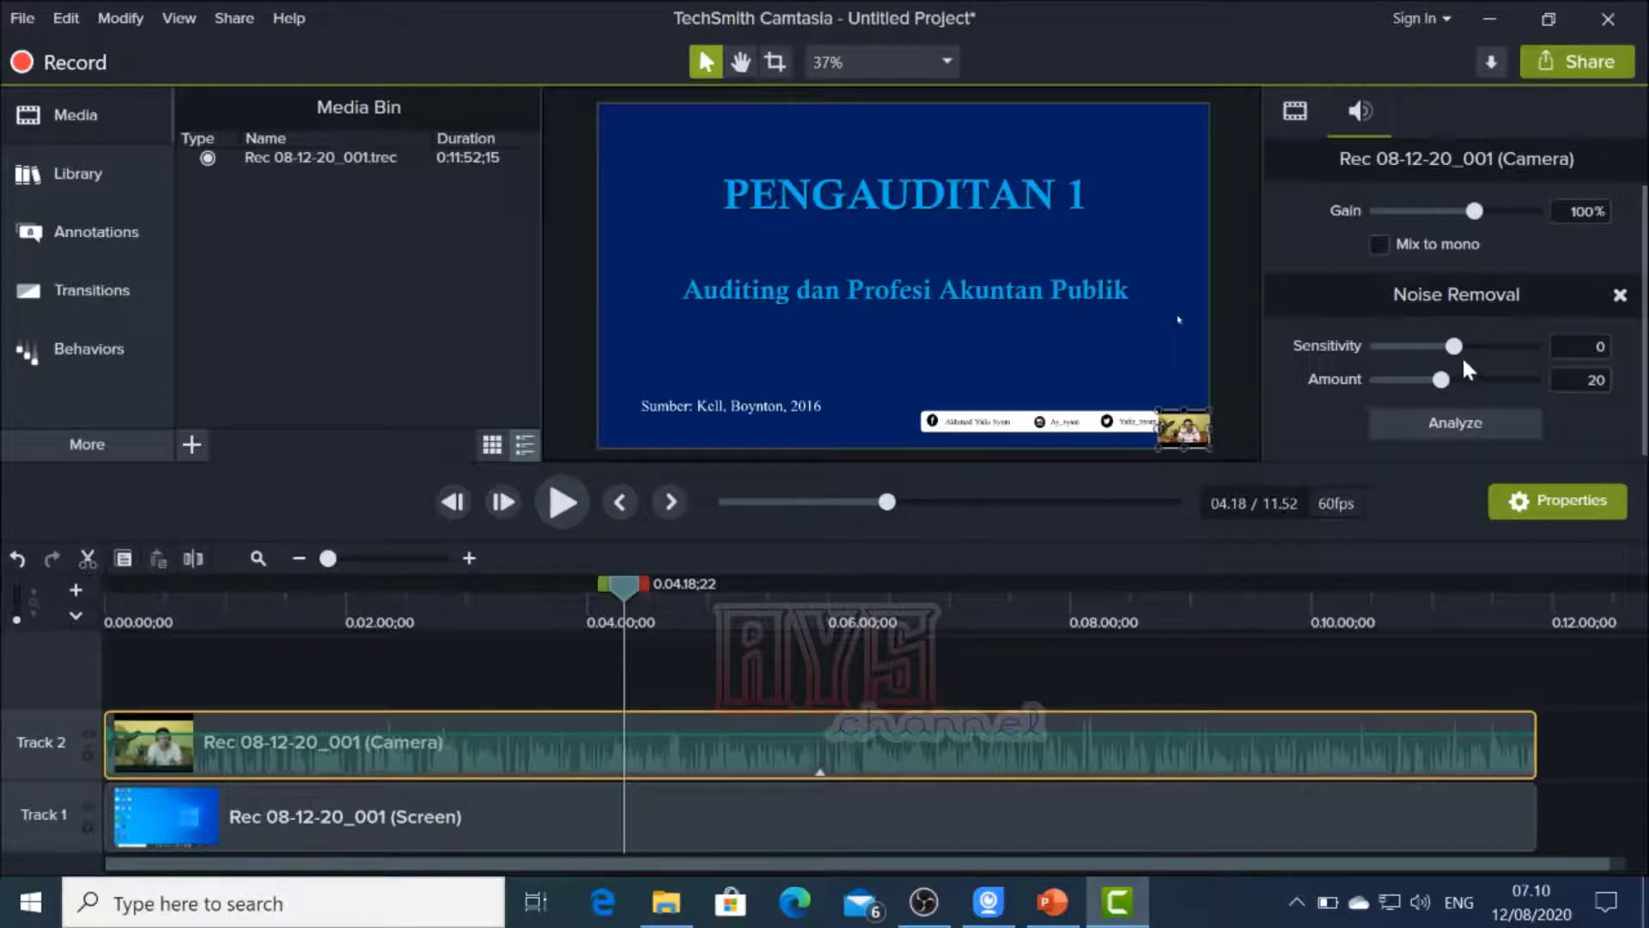
Set the Noise Removal amount to 11 and listen to the camera clip's audio up to about 4:29
left_click_drag(1438, 385, 1417, 385)
left_click(561, 502)
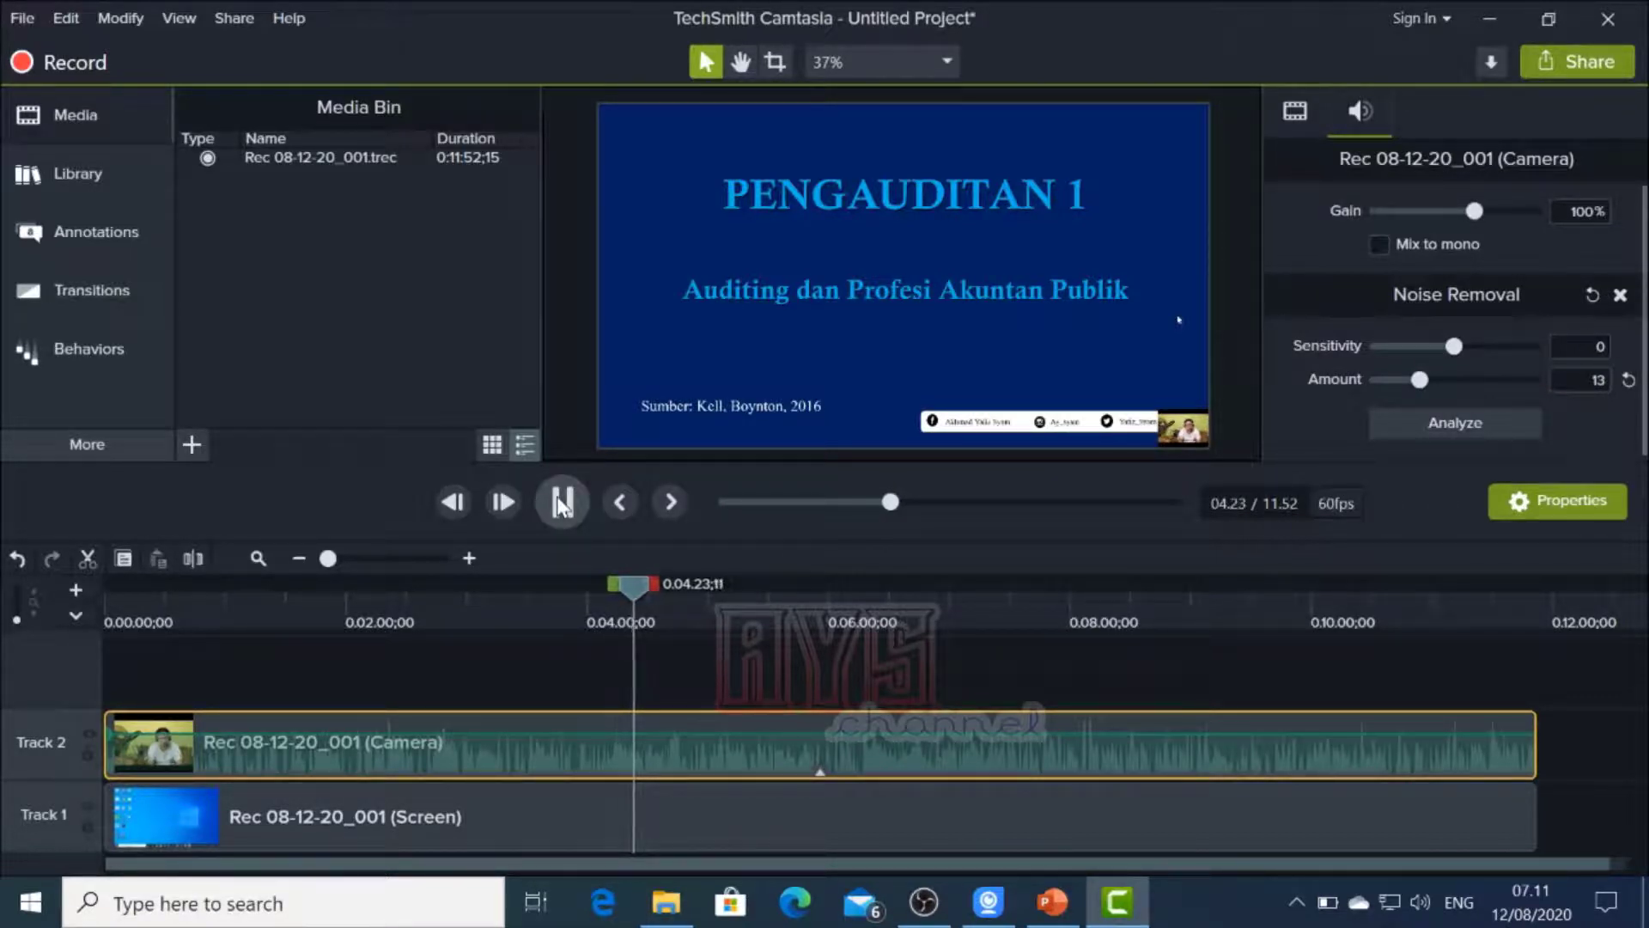
left_click(561, 501)
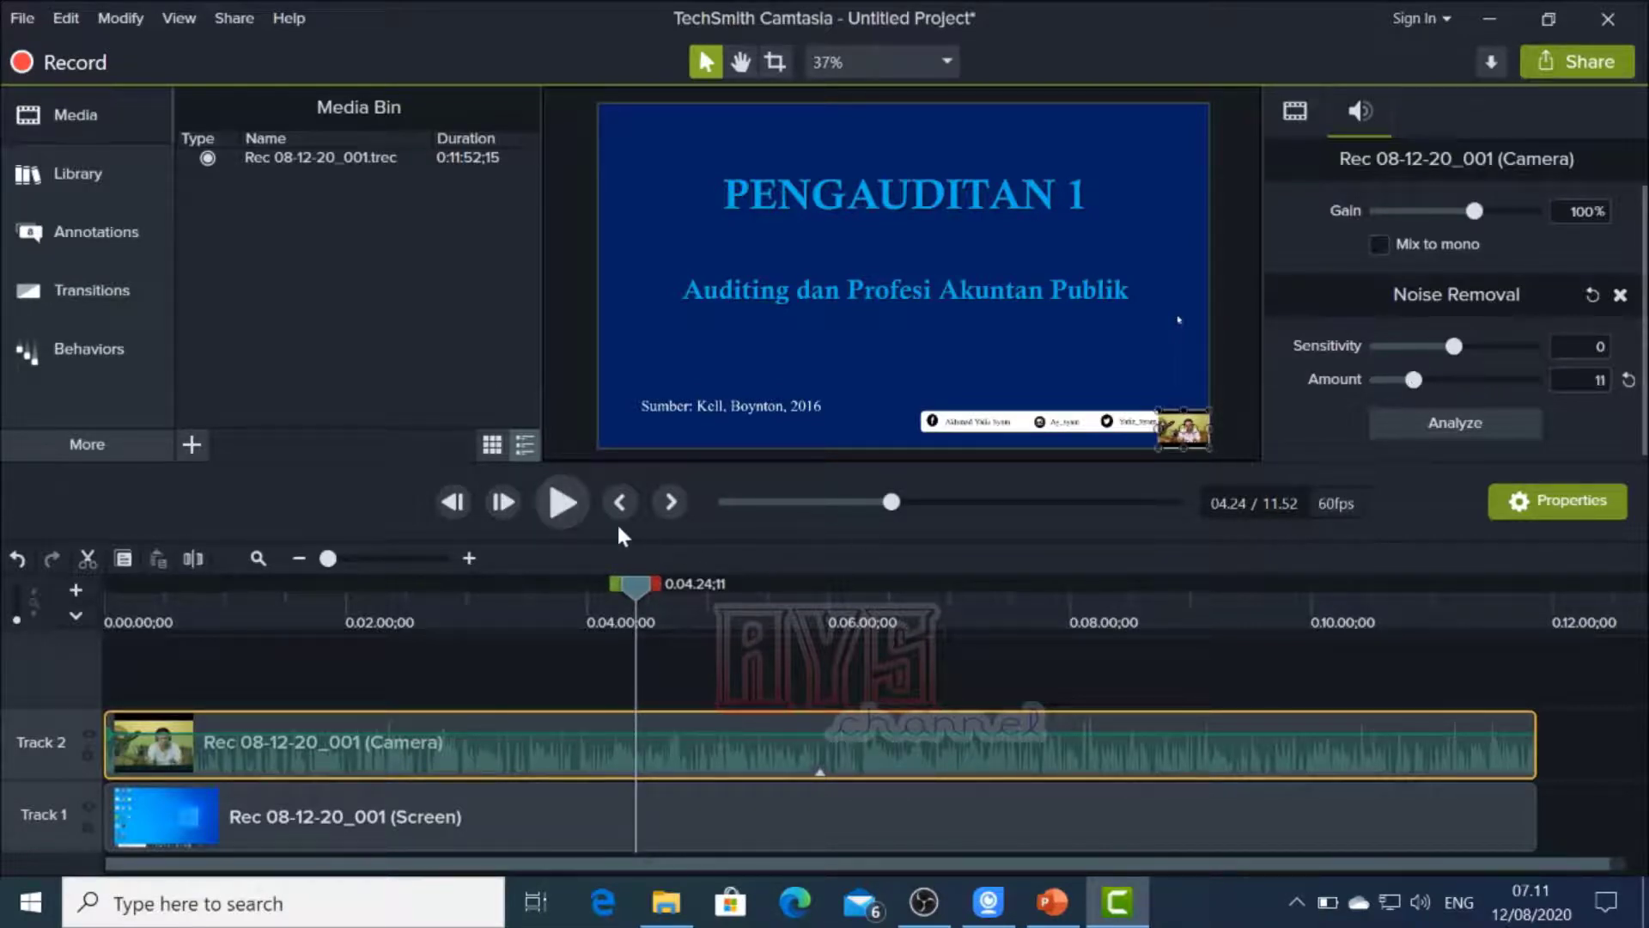
left_click(561, 504)
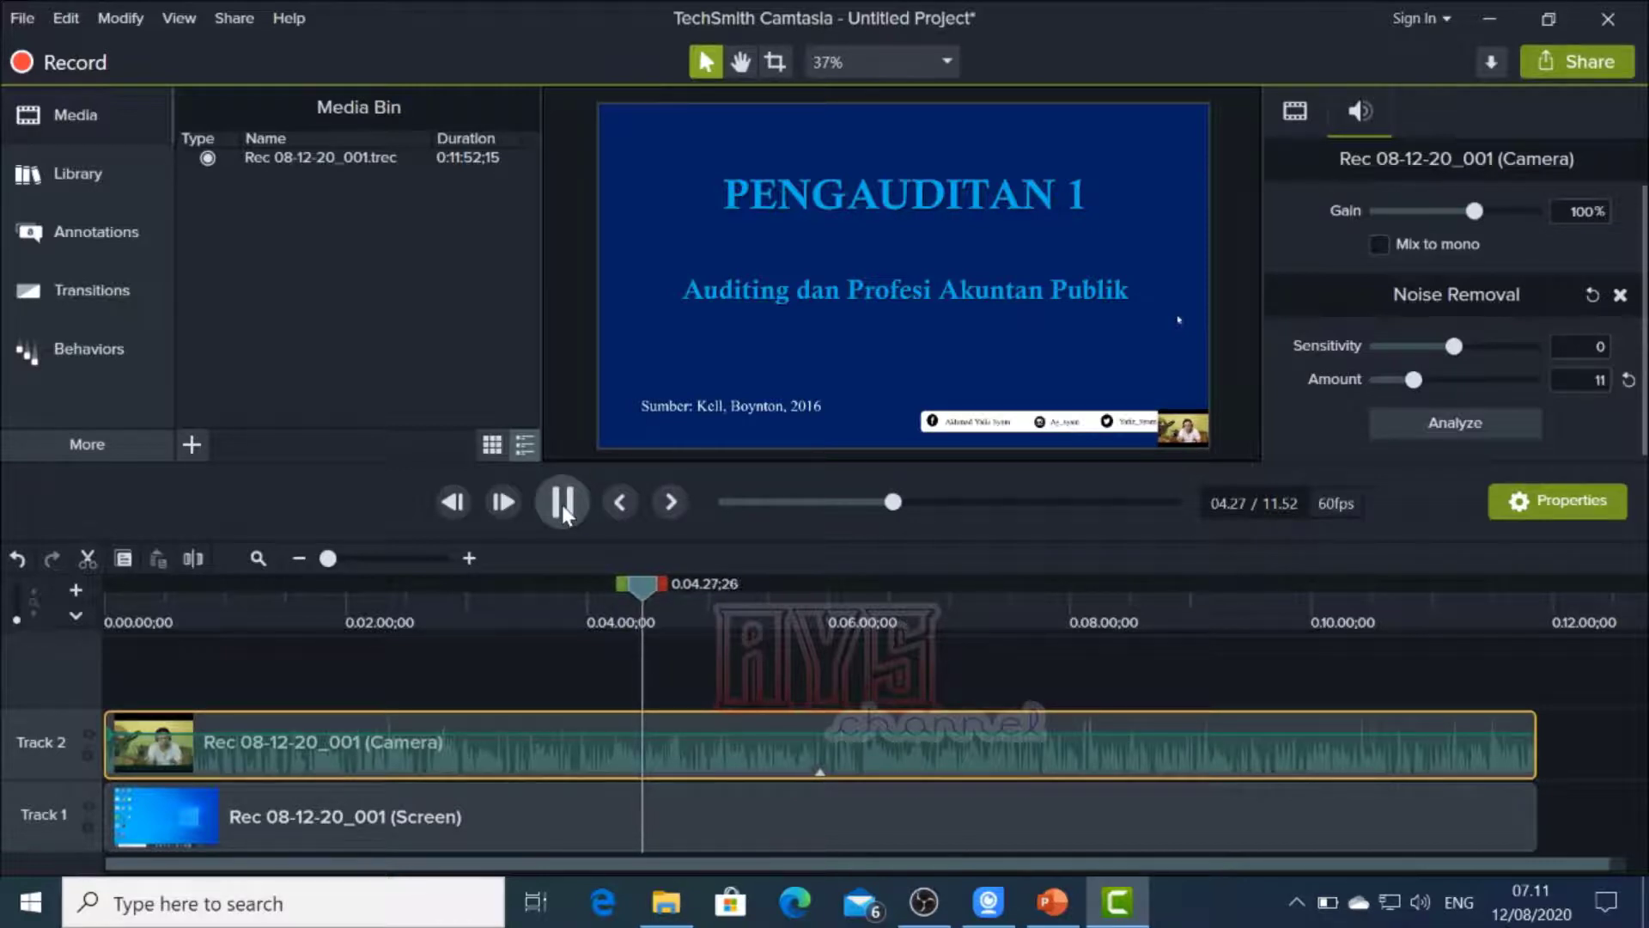
left_click(563, 511)
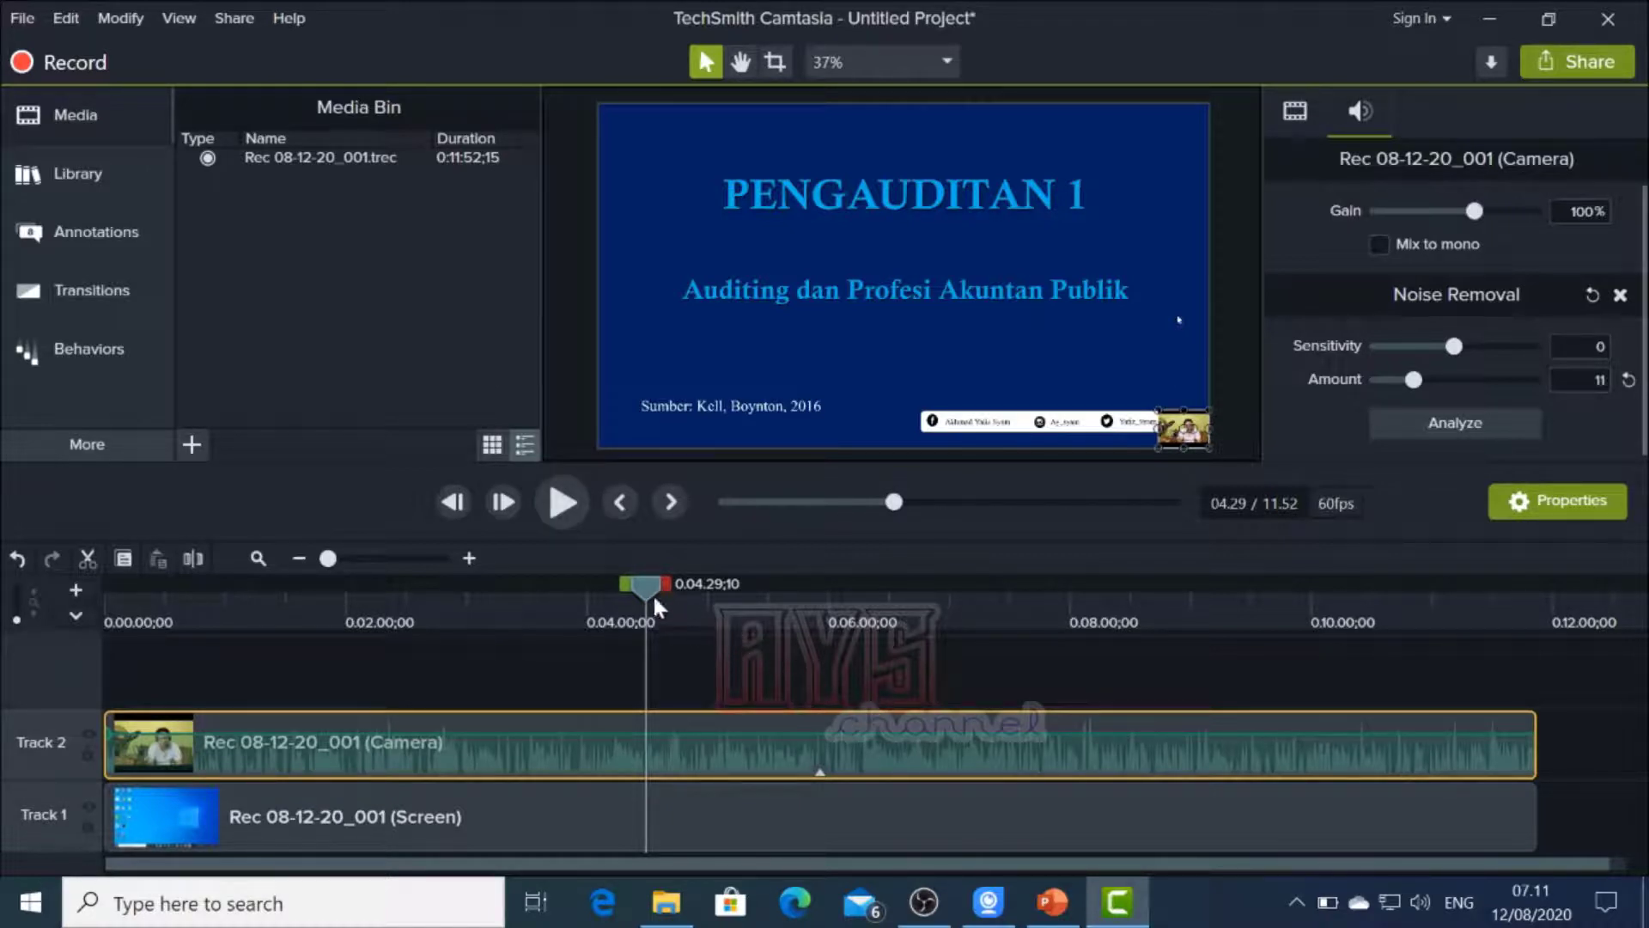
Spot-check the noise-reduced audio by playing short passages from about 5:25 and 7:13
left_click_drag(652, 595, 756, 593)
left_click(577, 501)
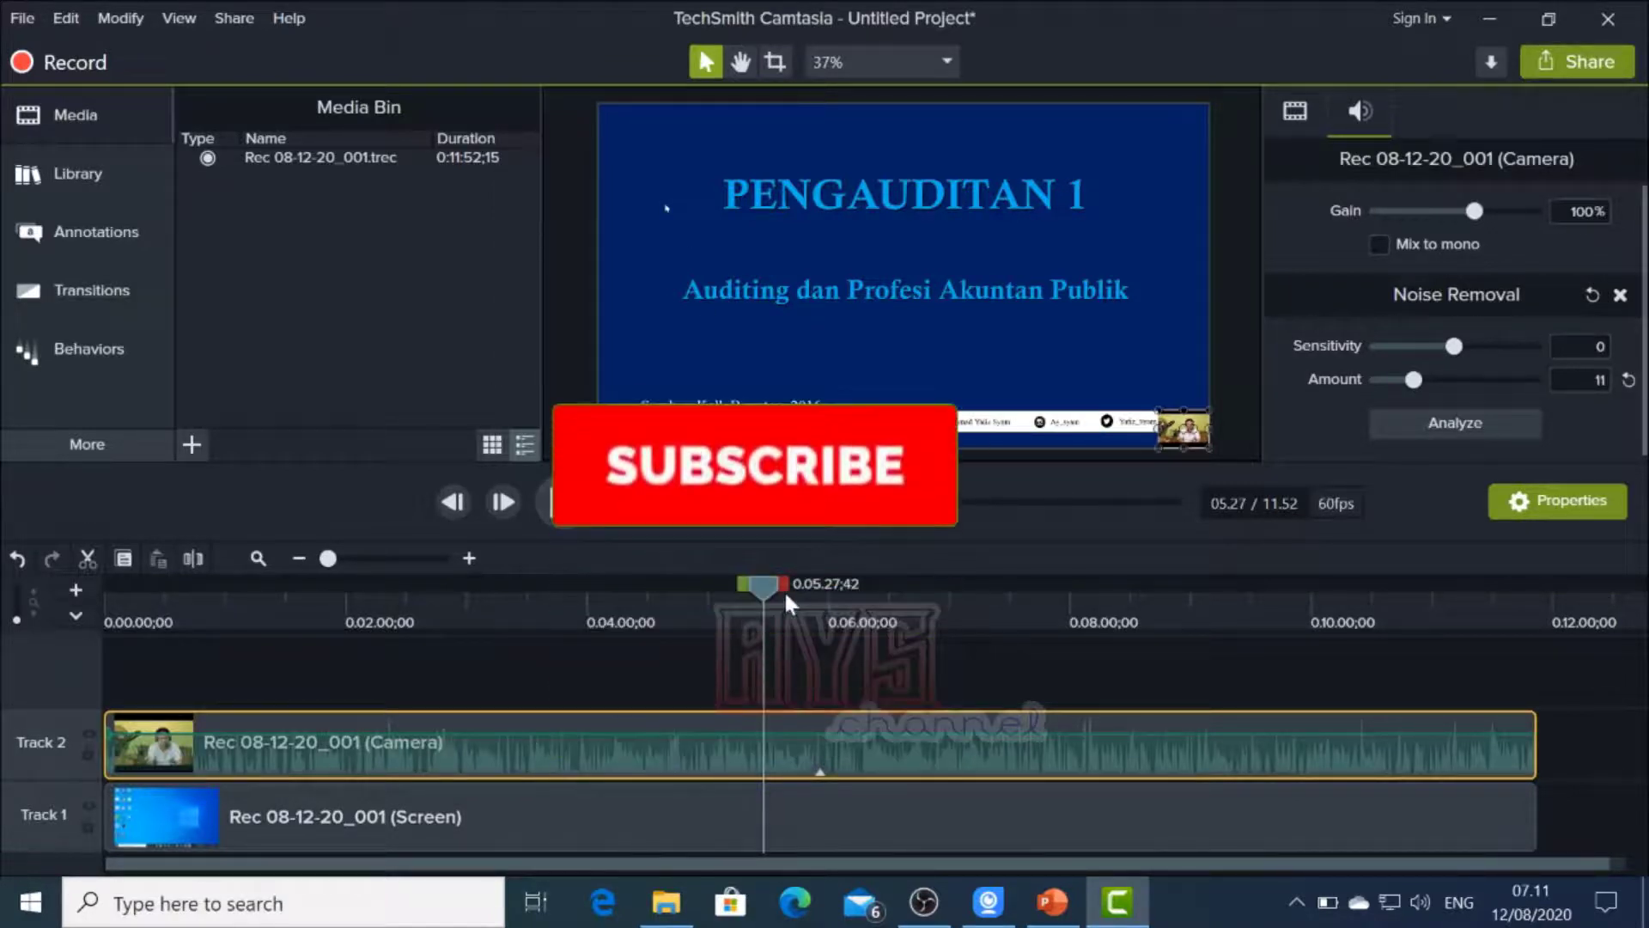
left_click_drag(766, 593, 977, 604)
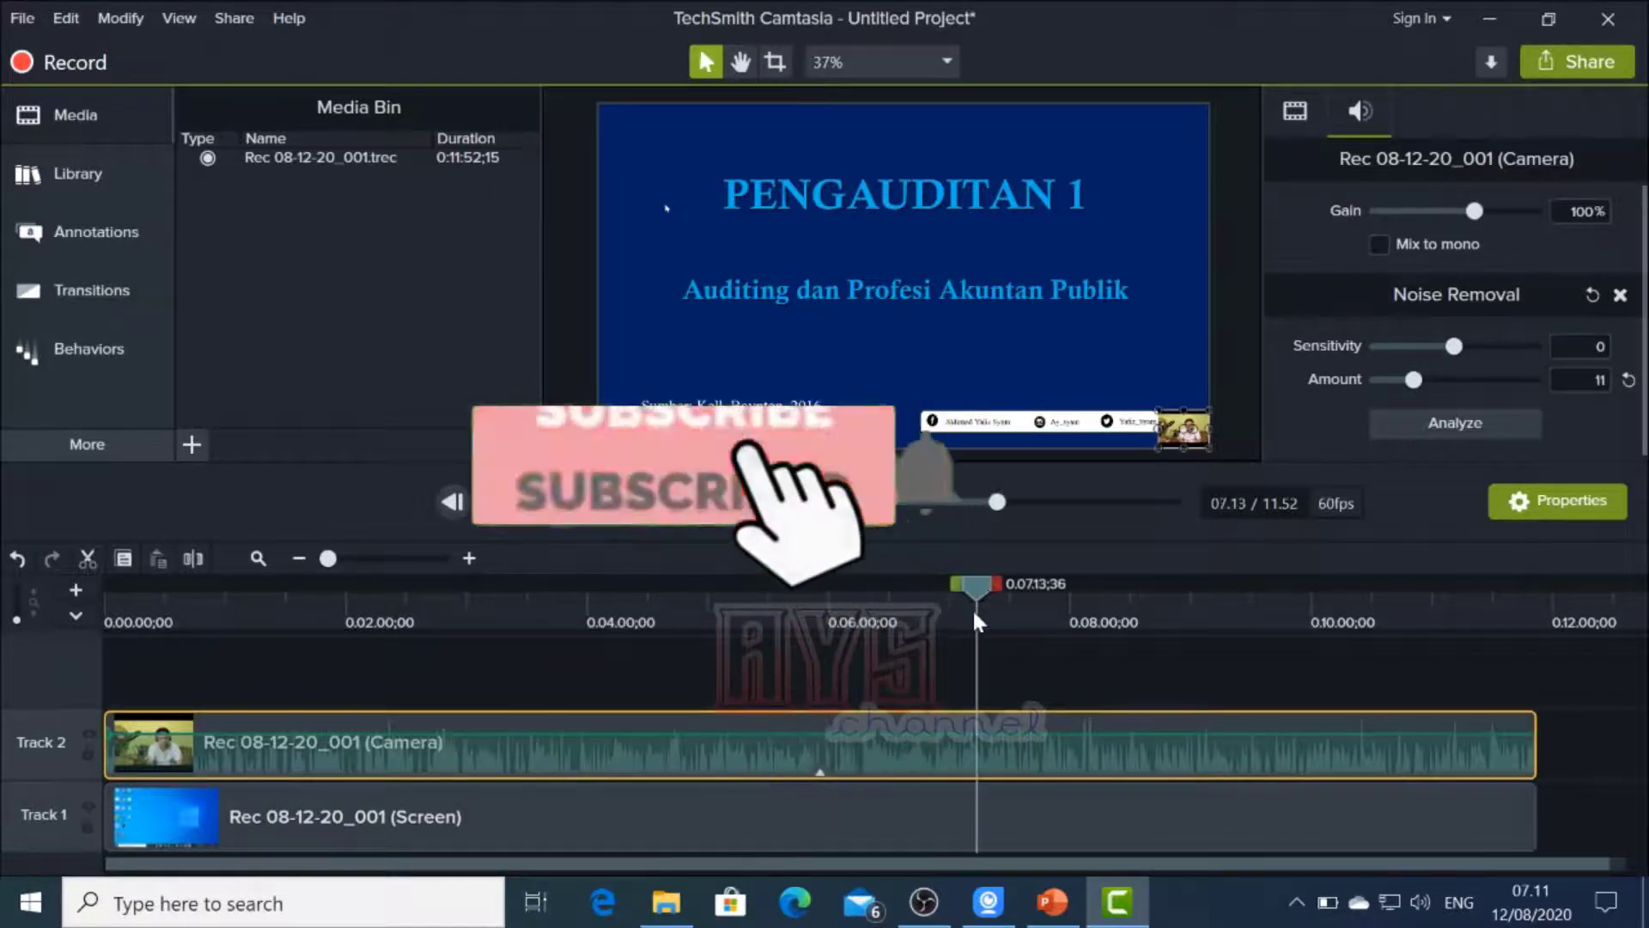
left_click(563, 505)
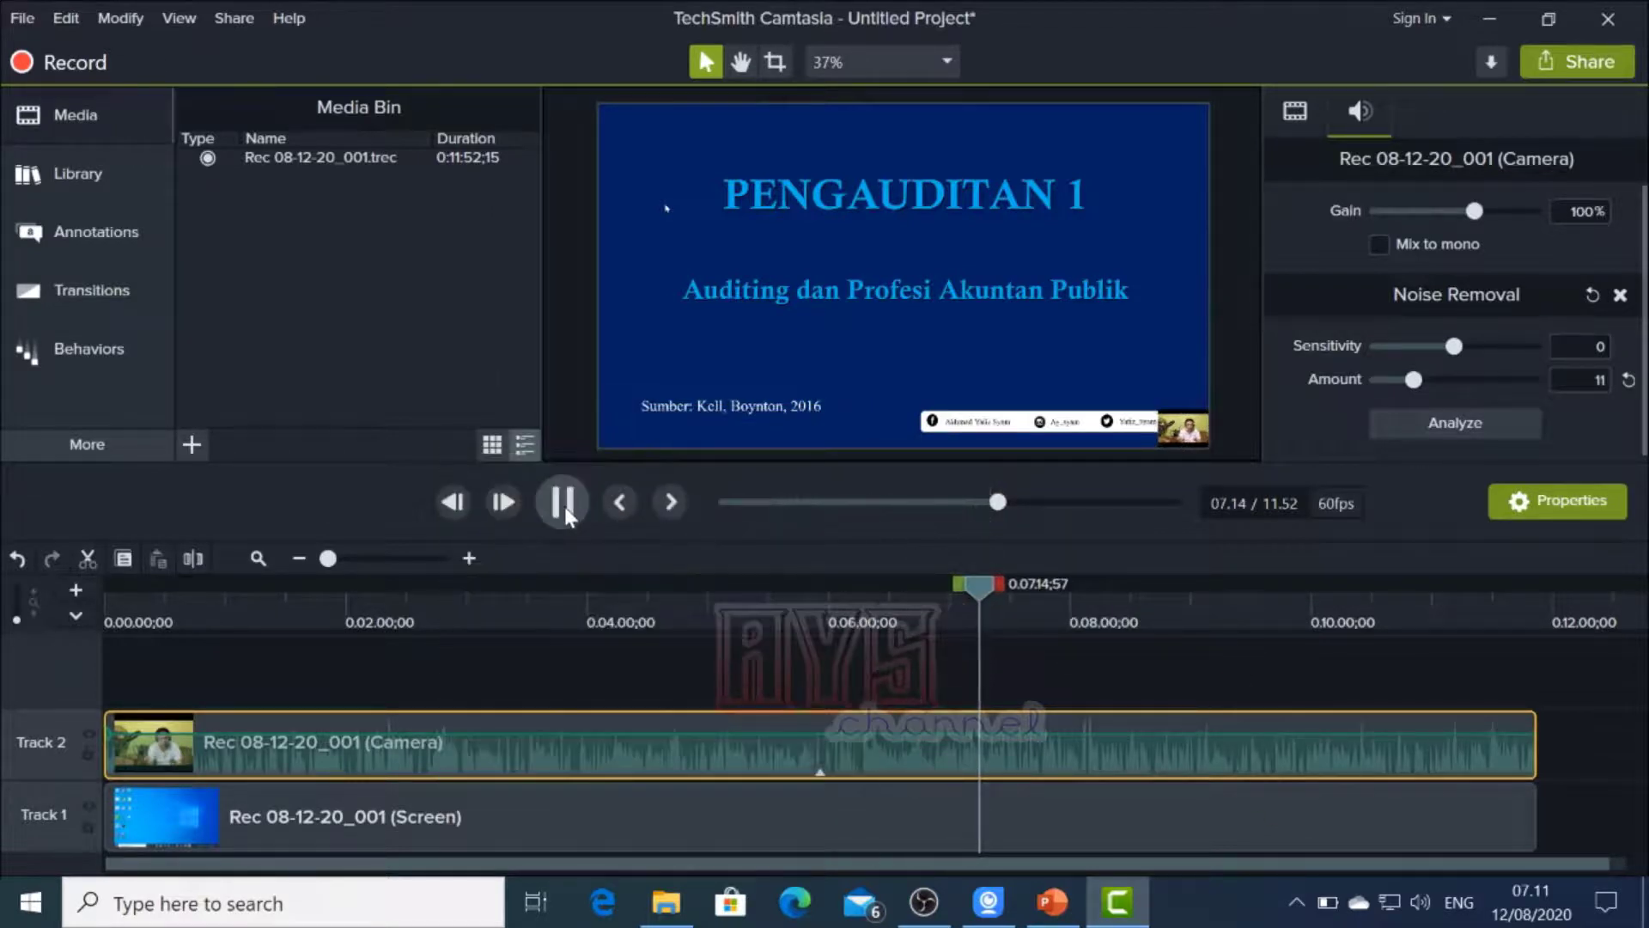
left_click(563, 507)
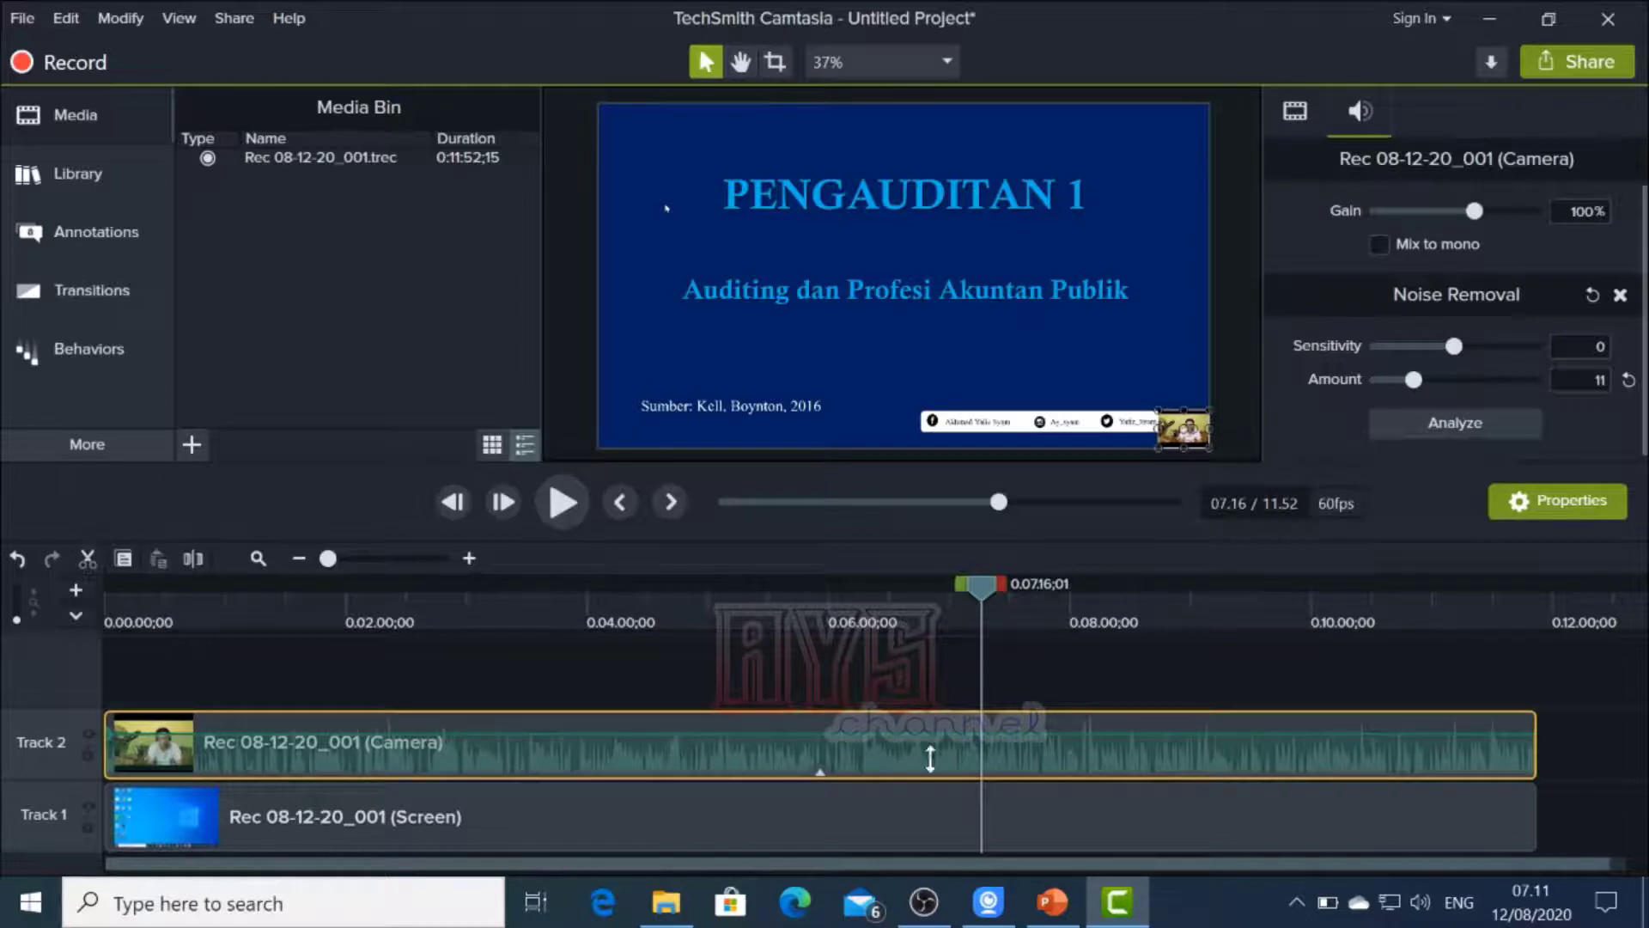
Enlarge the timeline scale and play a short passage of the recording just after 2:00
left_click_drag(637, 612, 413, 655)
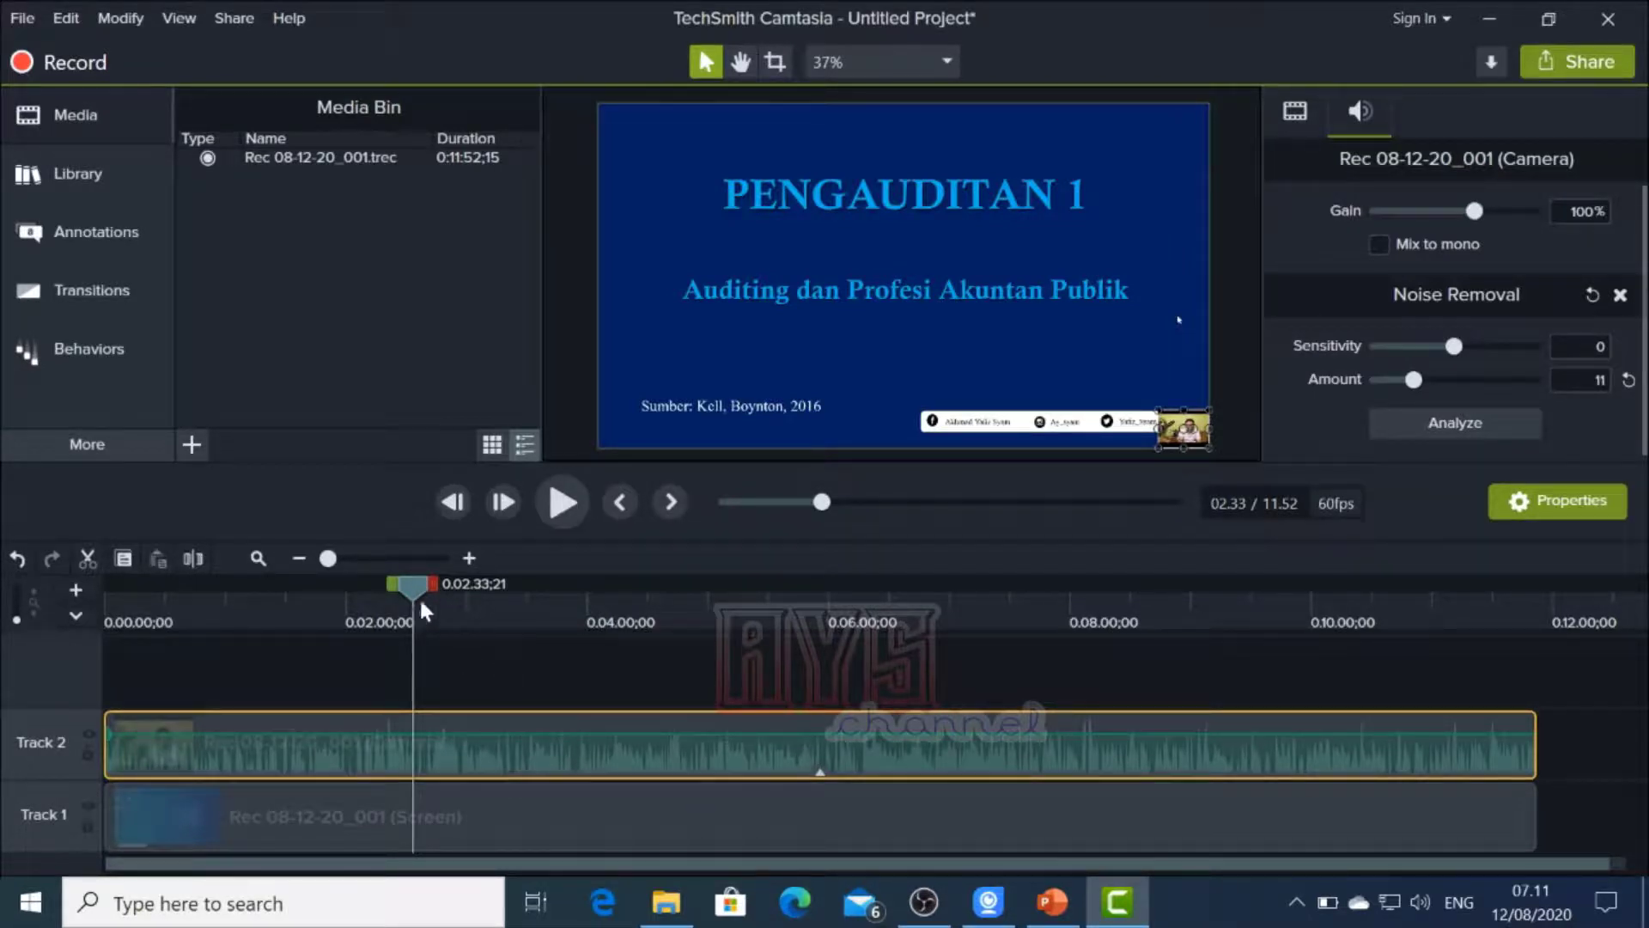
left_click_drag(421, 610, 598, 586)
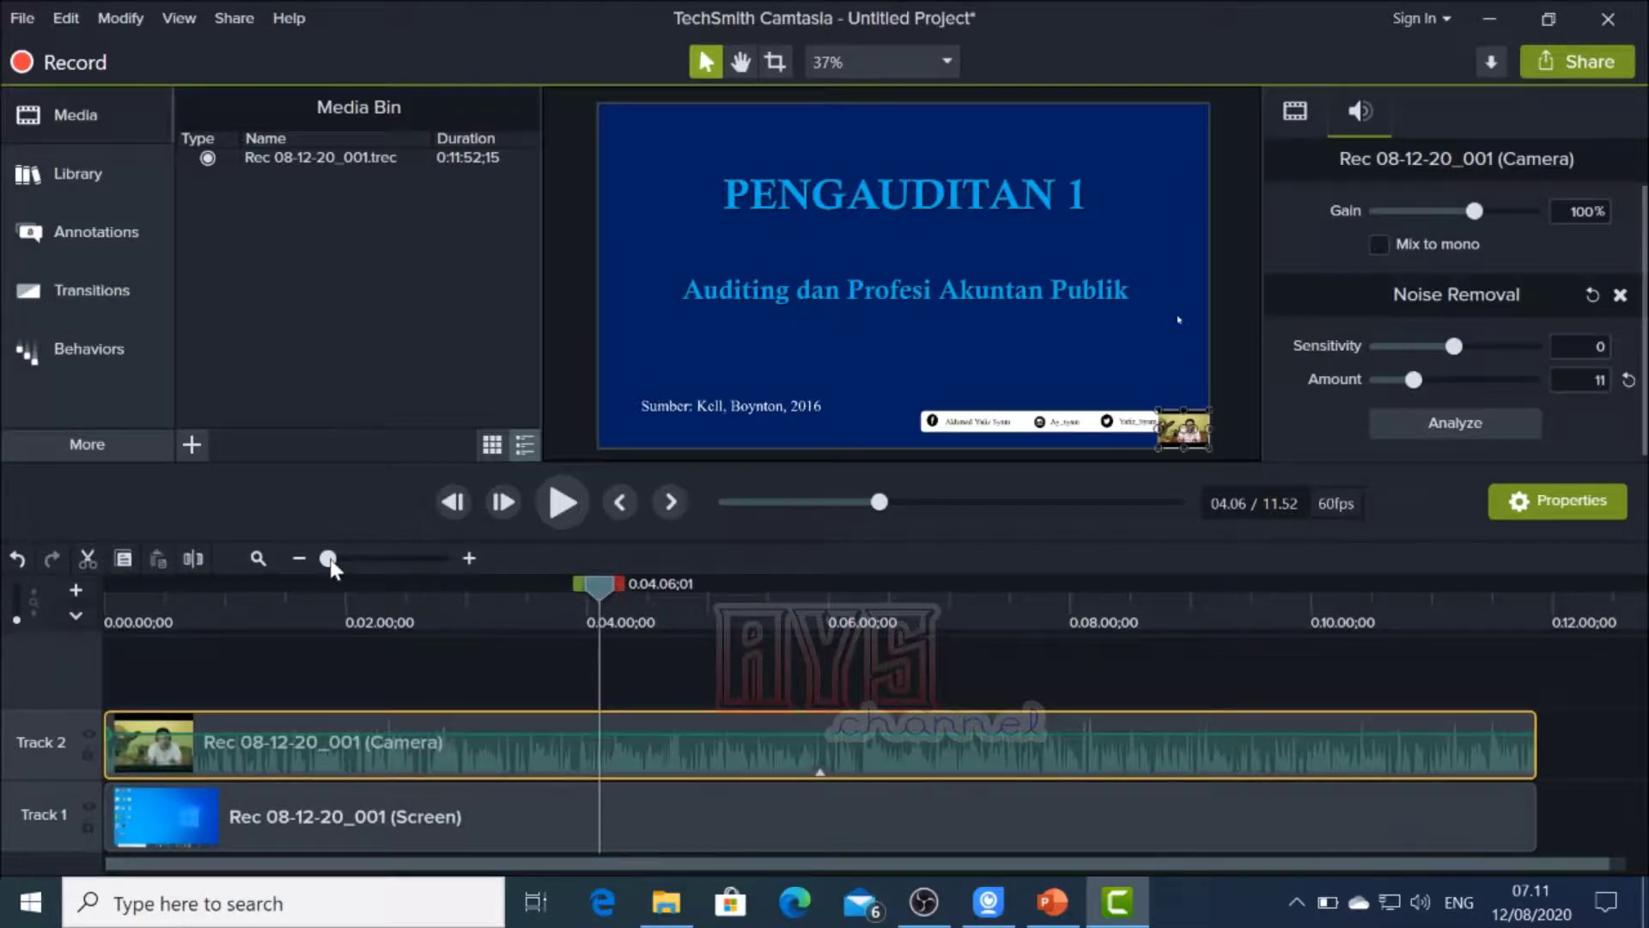
left_click_drag(340, 560, 362, 565)
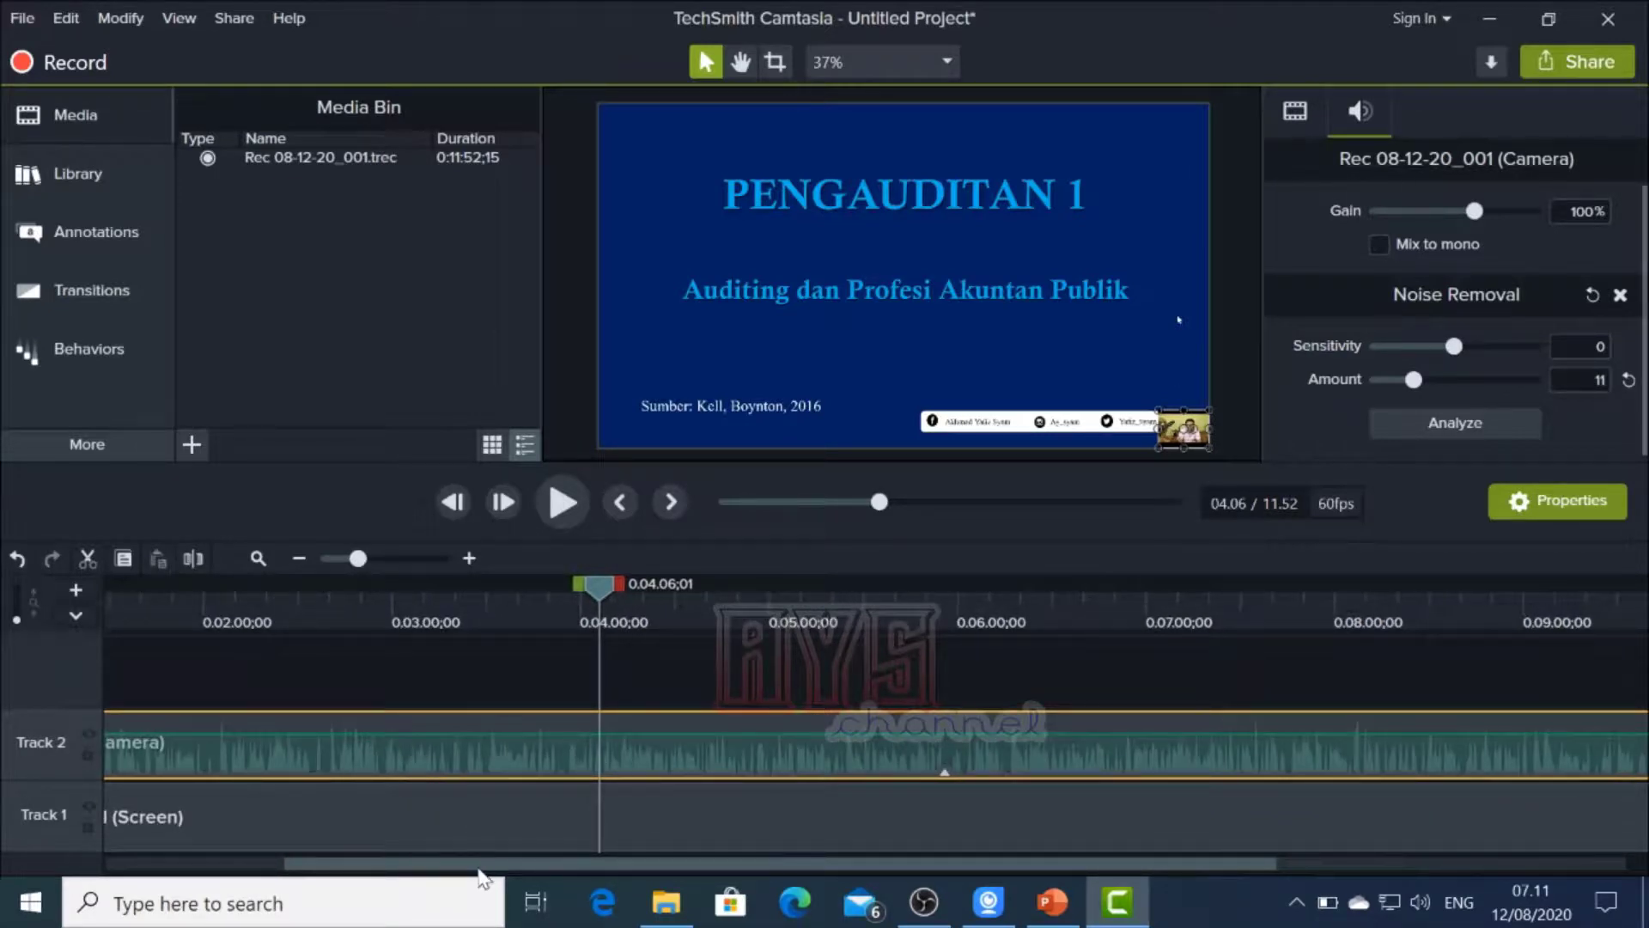
left_click_drag(479, 866, 258, 870)
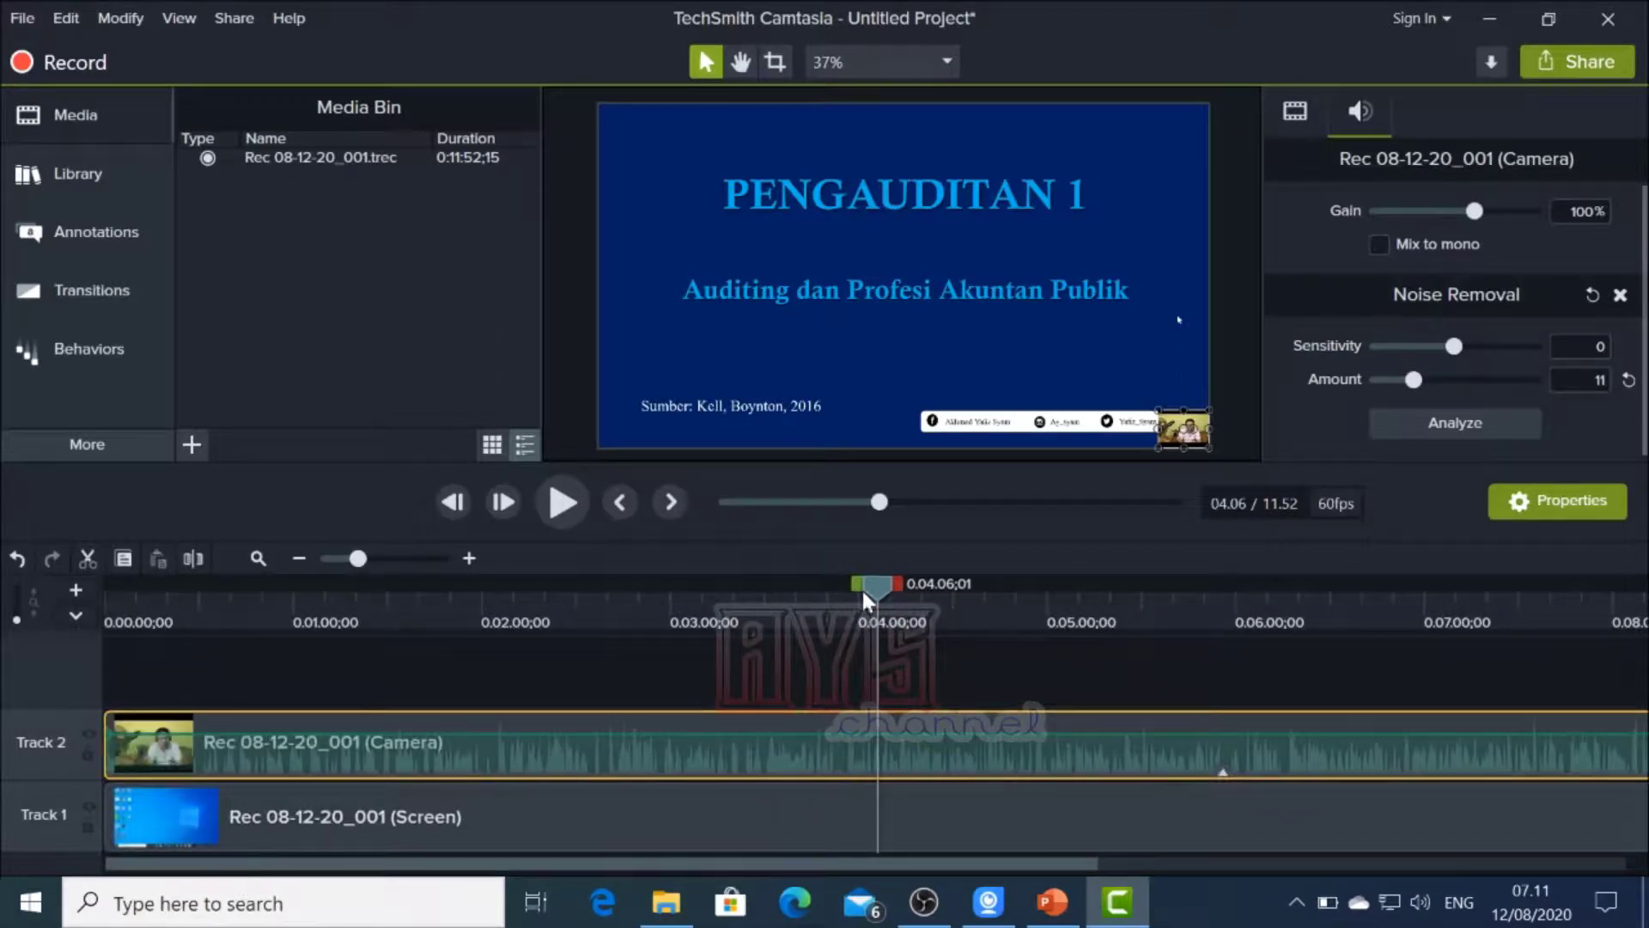
left_click_drag(864, 584, 483, 627)
left_click(557, 508)
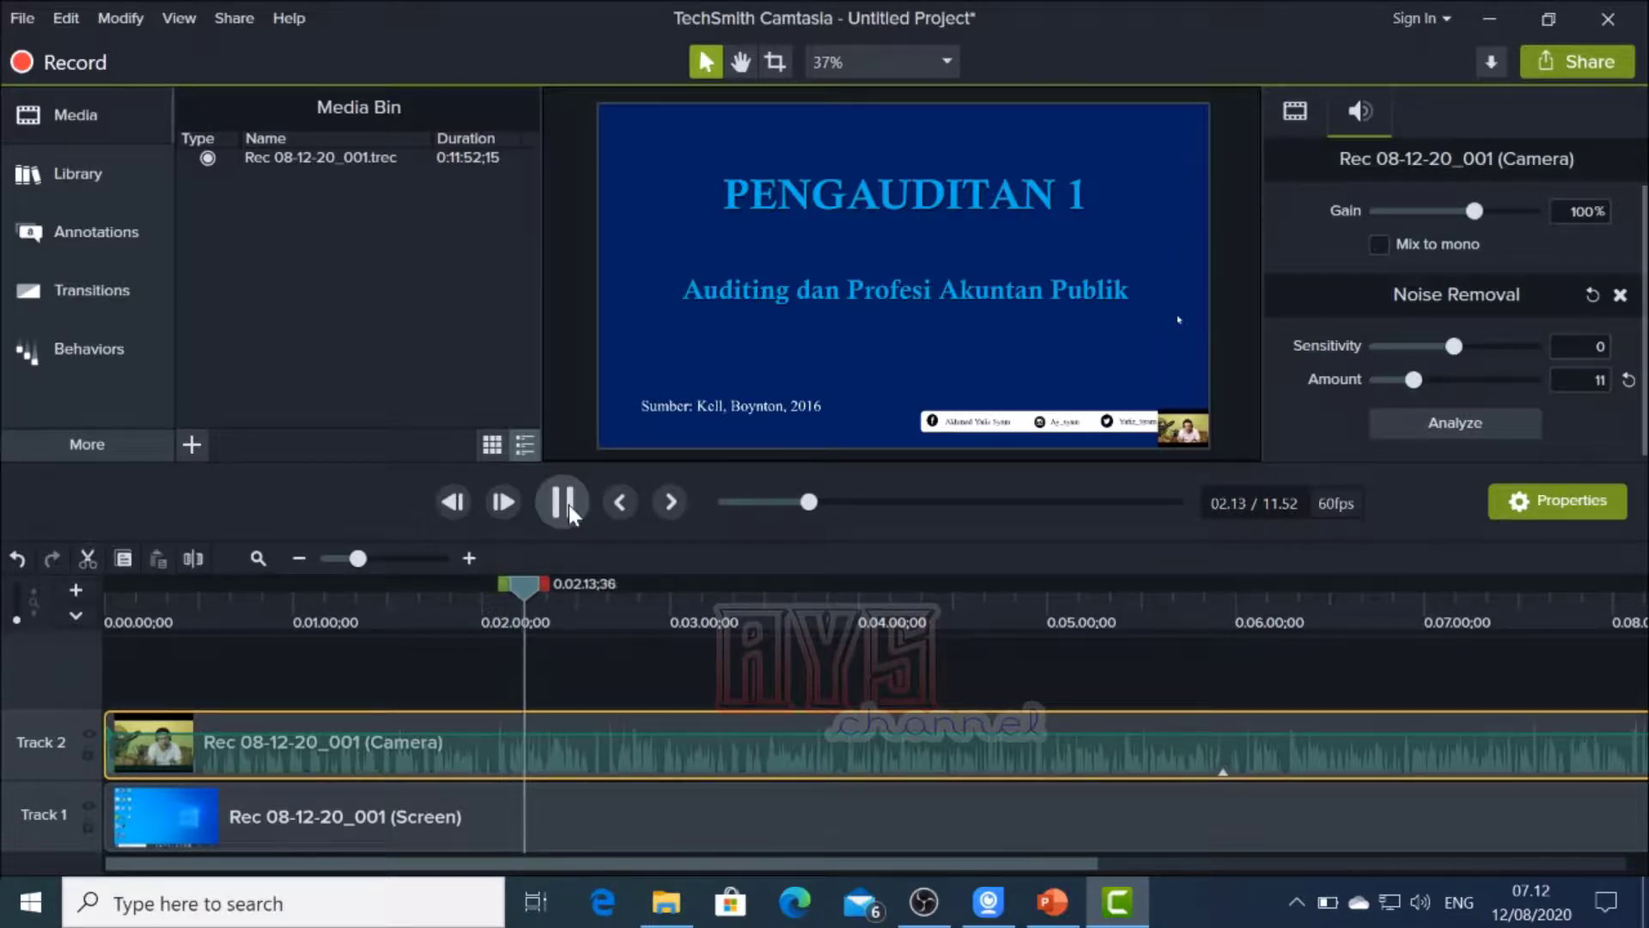
left_click(567, 503)
Spot-check the cleaned audio by playing short passages near 1:15, 1:44 and 5:35
left_click_drag(525, 591, 340, 653)
left_click(562, 507)
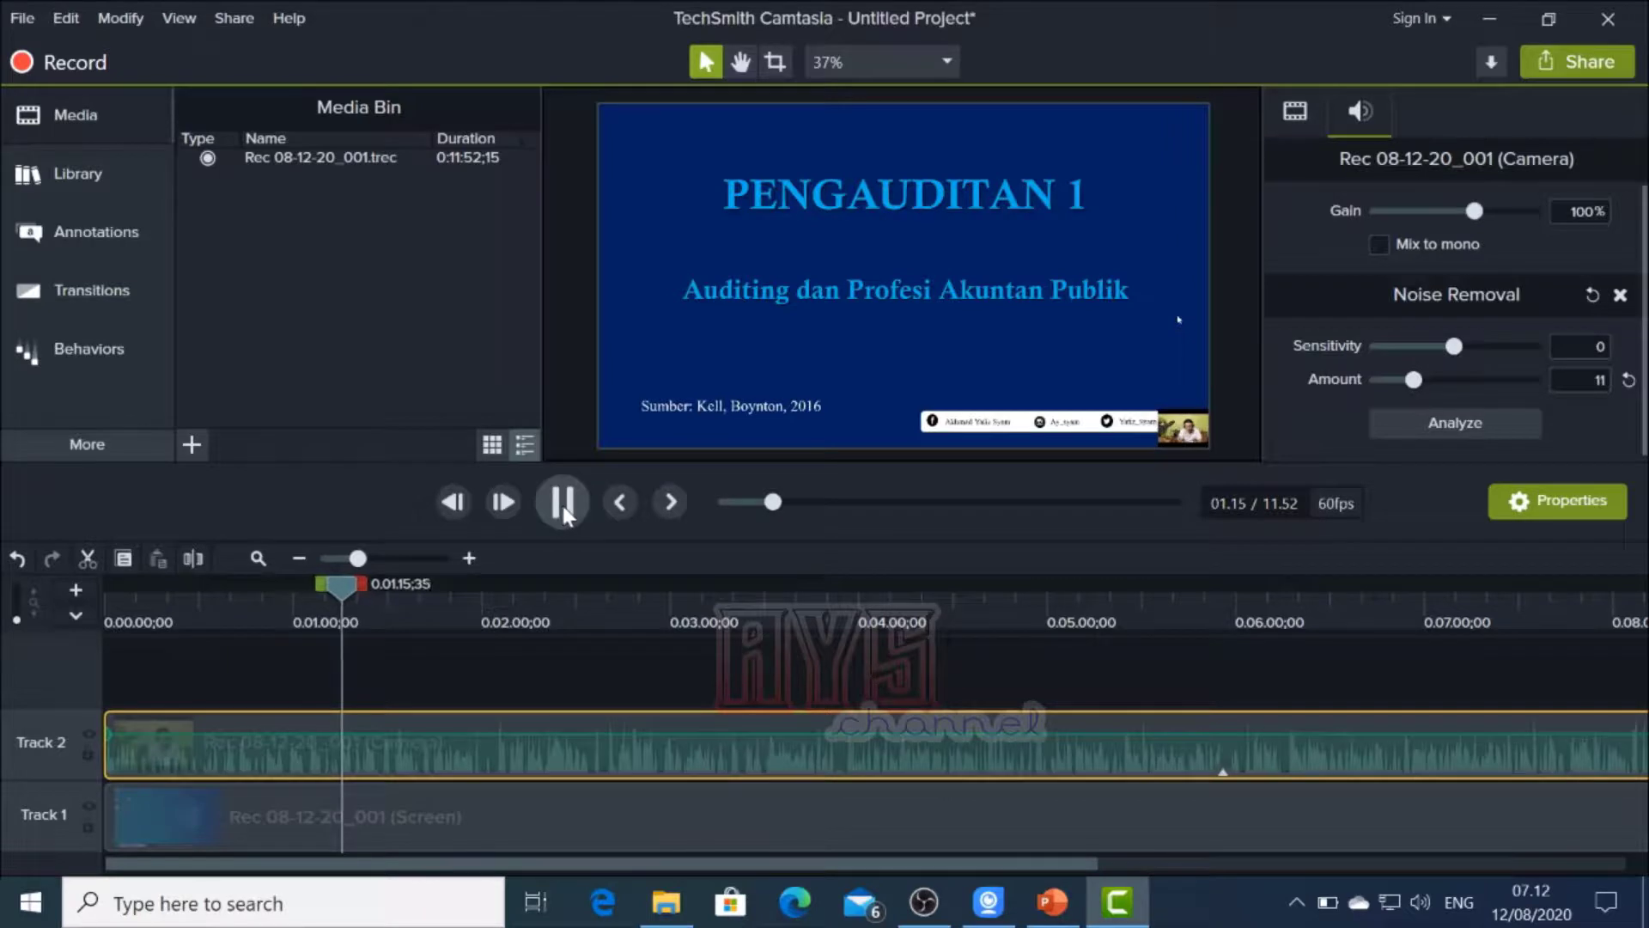
left_click(562, 503)
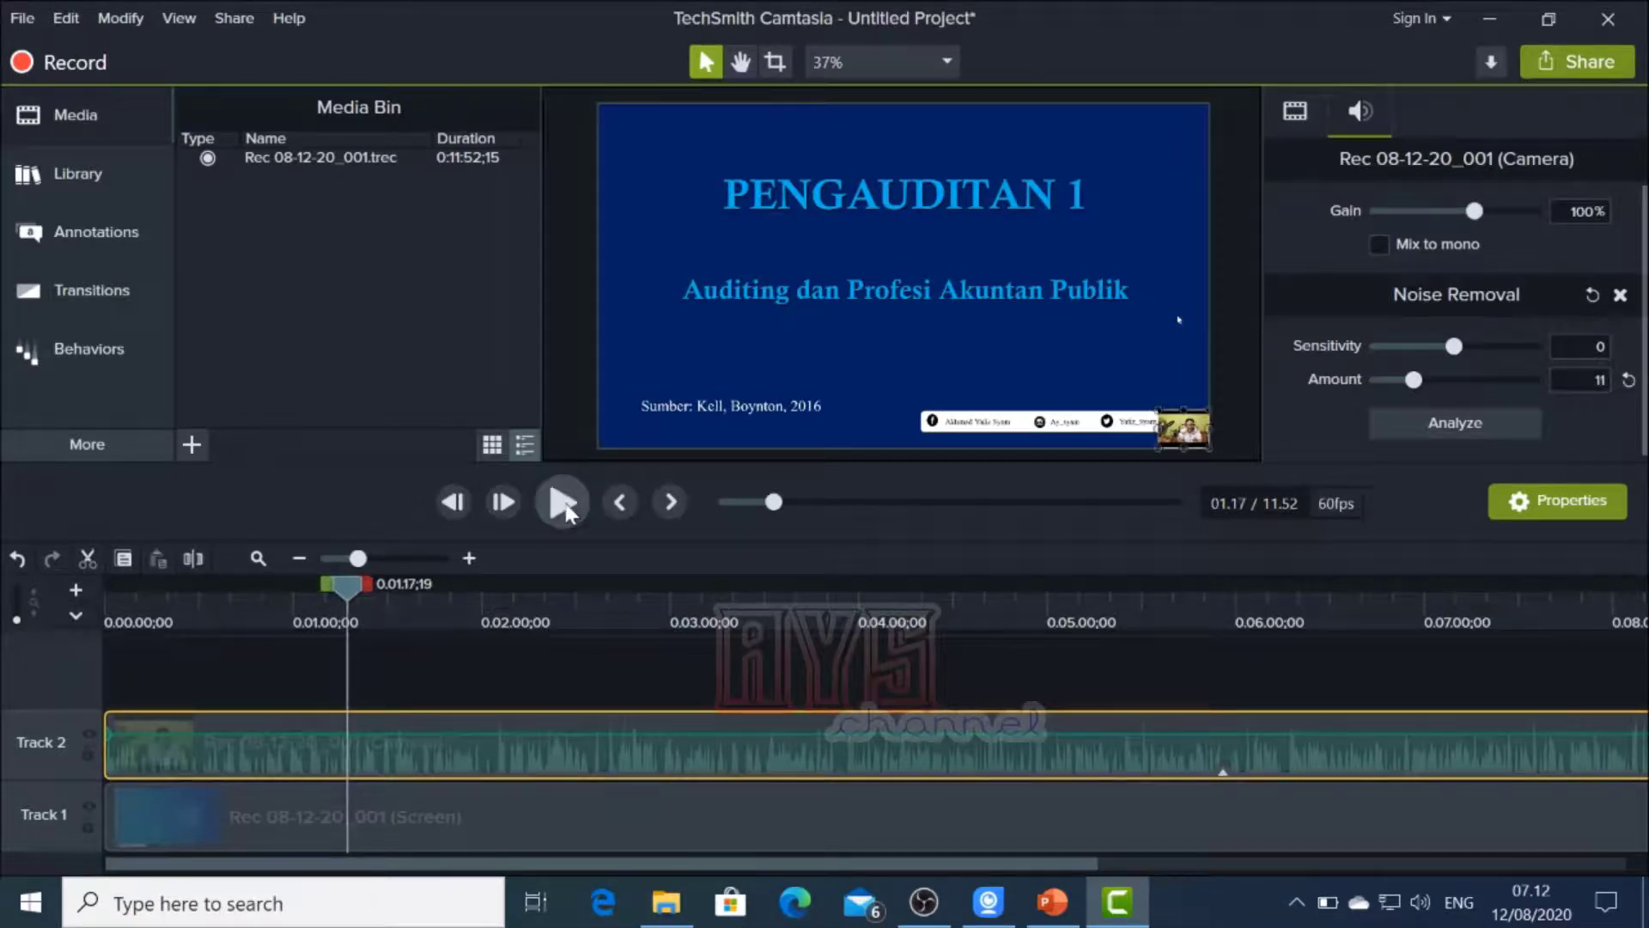
left_click_drag(354, 589, 441, 586)
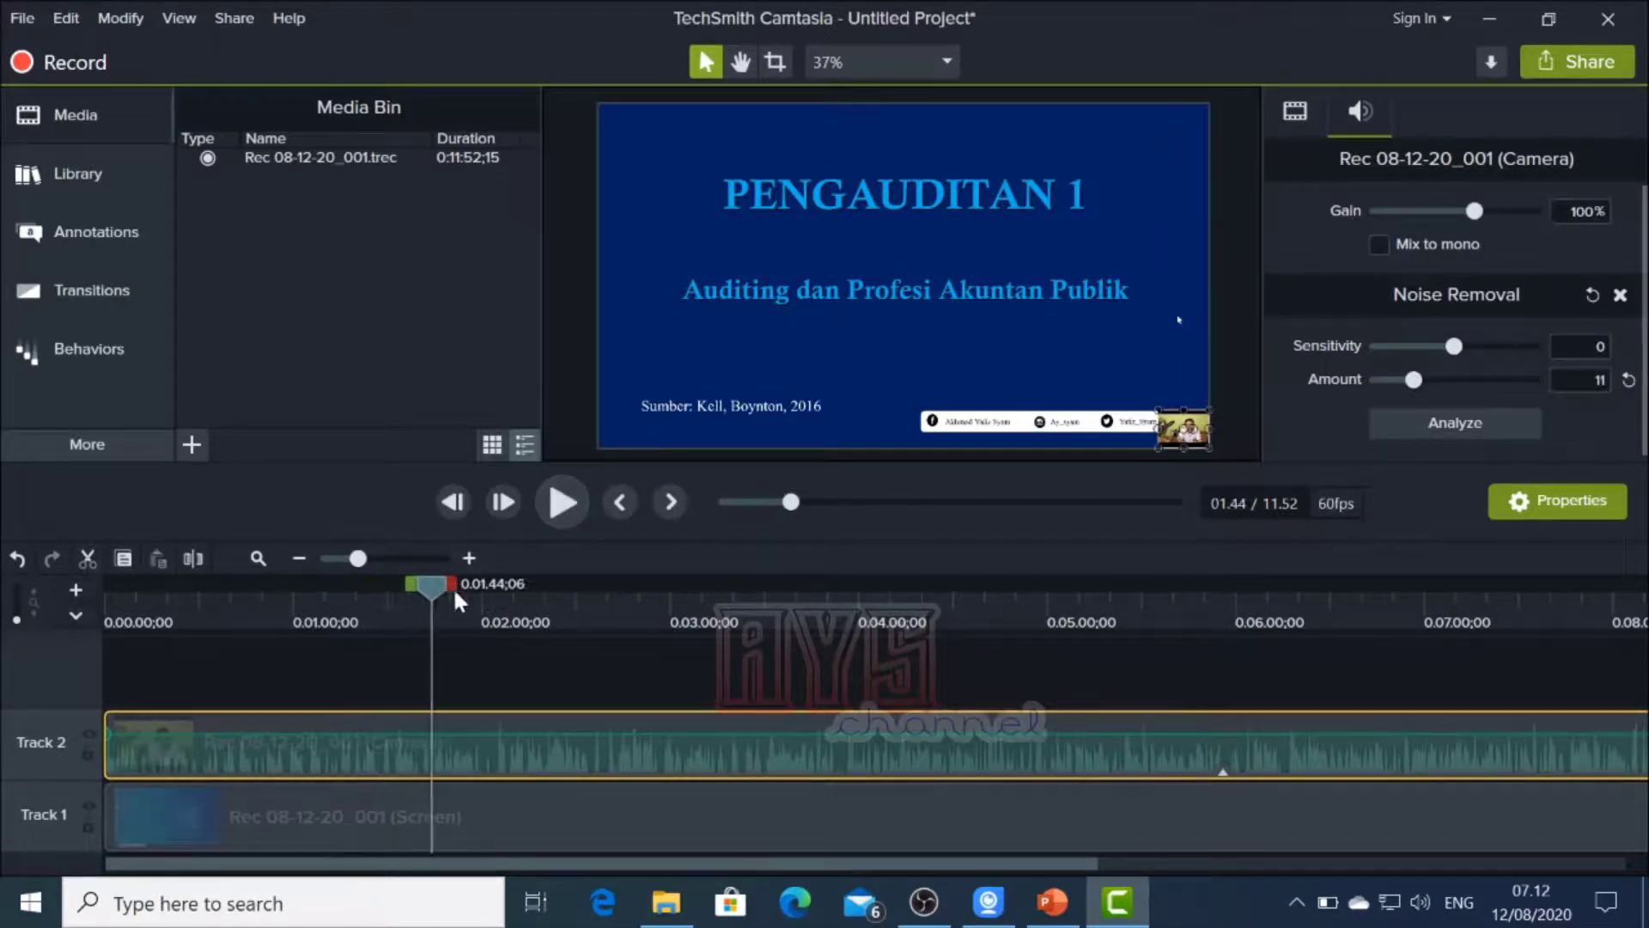
left_click(562, 507)
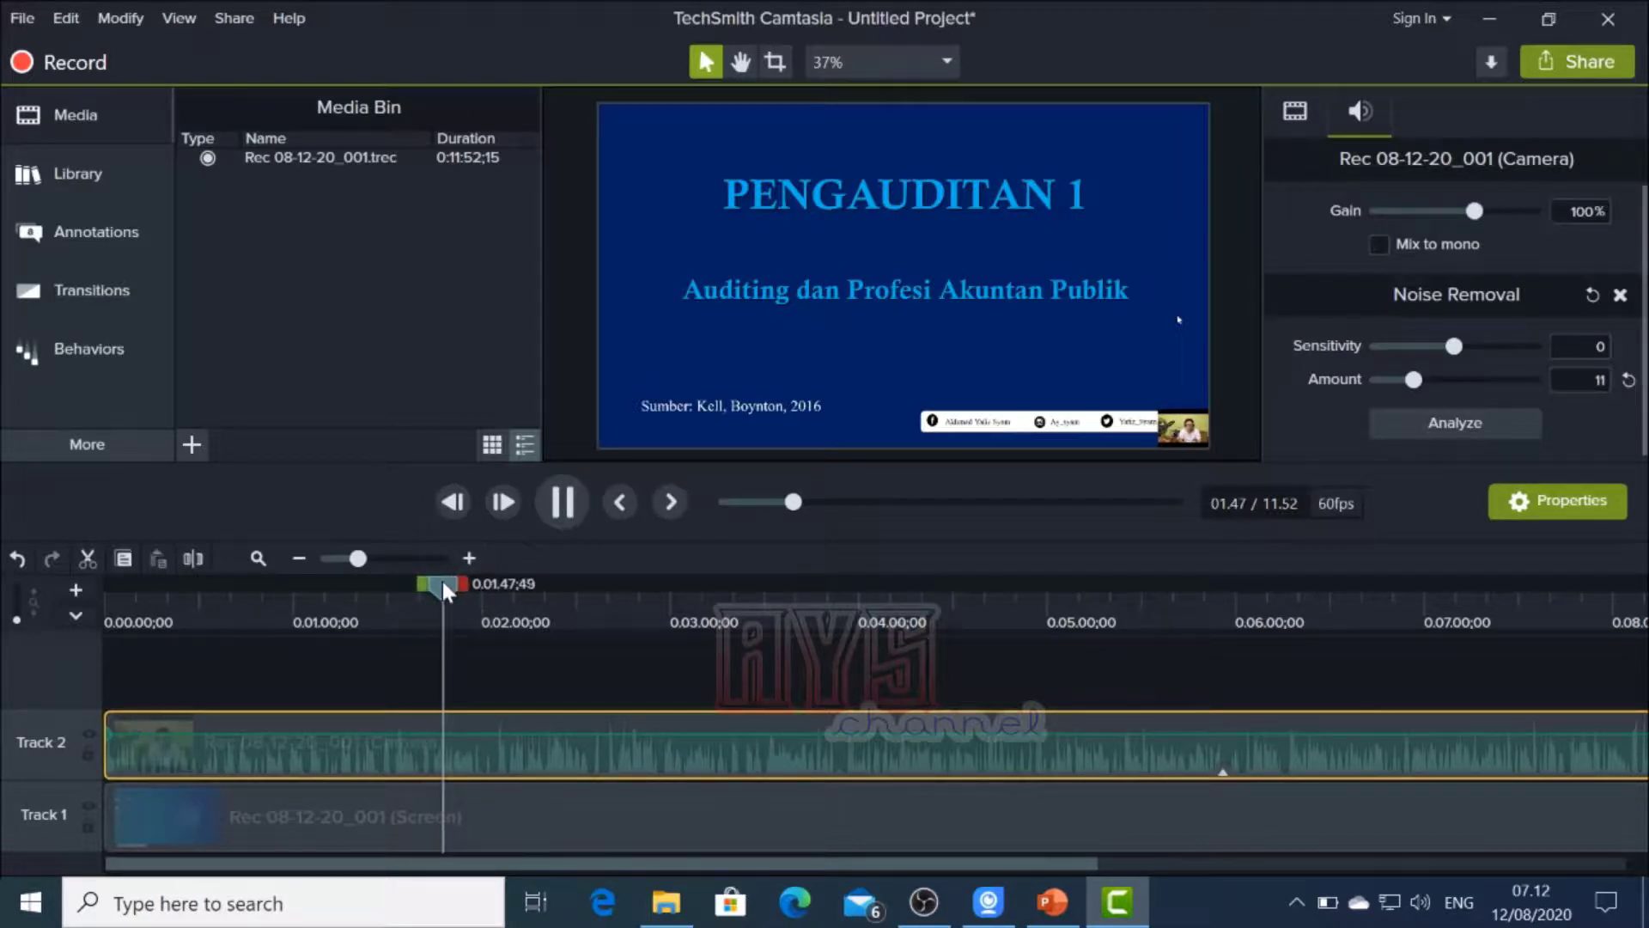
left_click_drag(442, 580, 1157, 677)
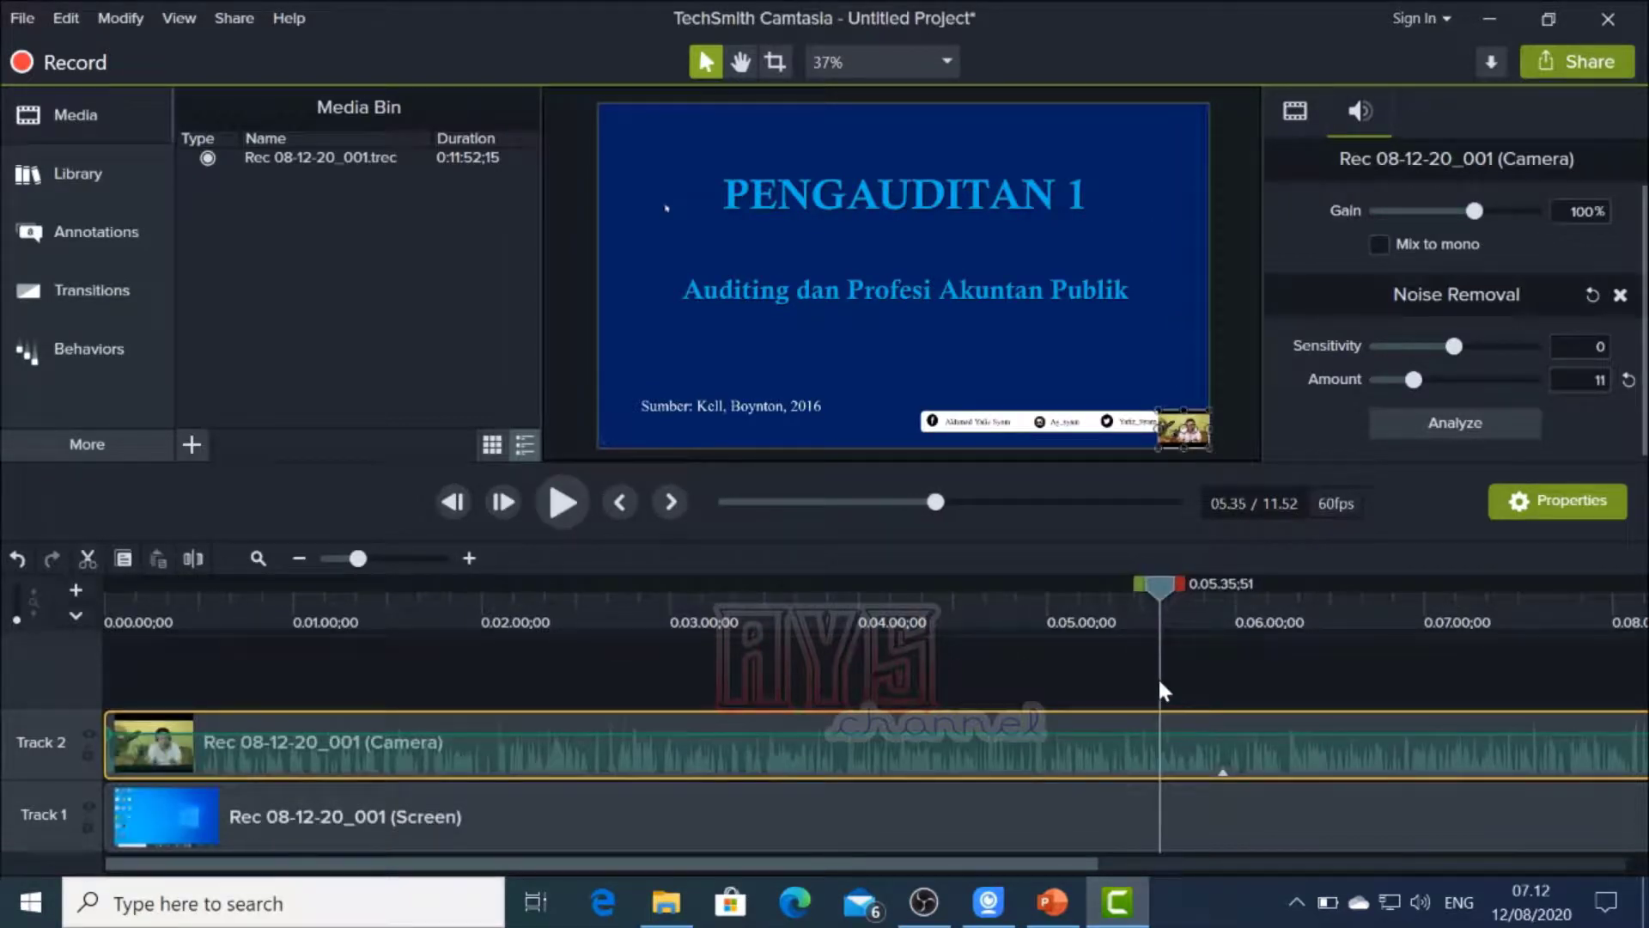
left_click(564, 501)
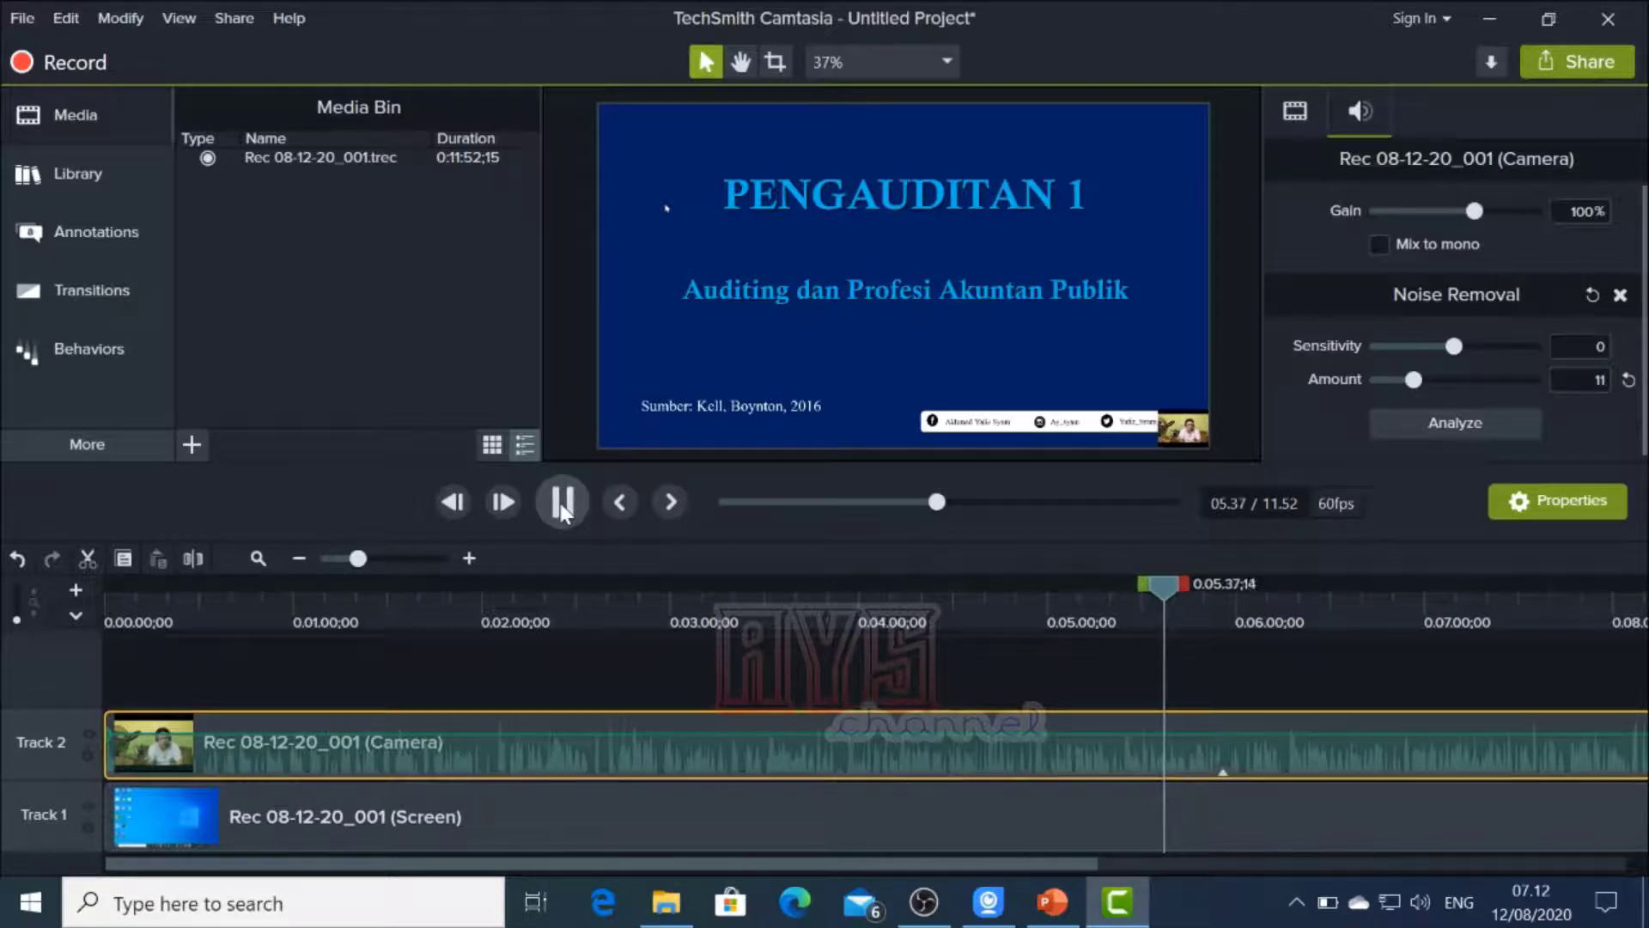
left_click(563, 504)
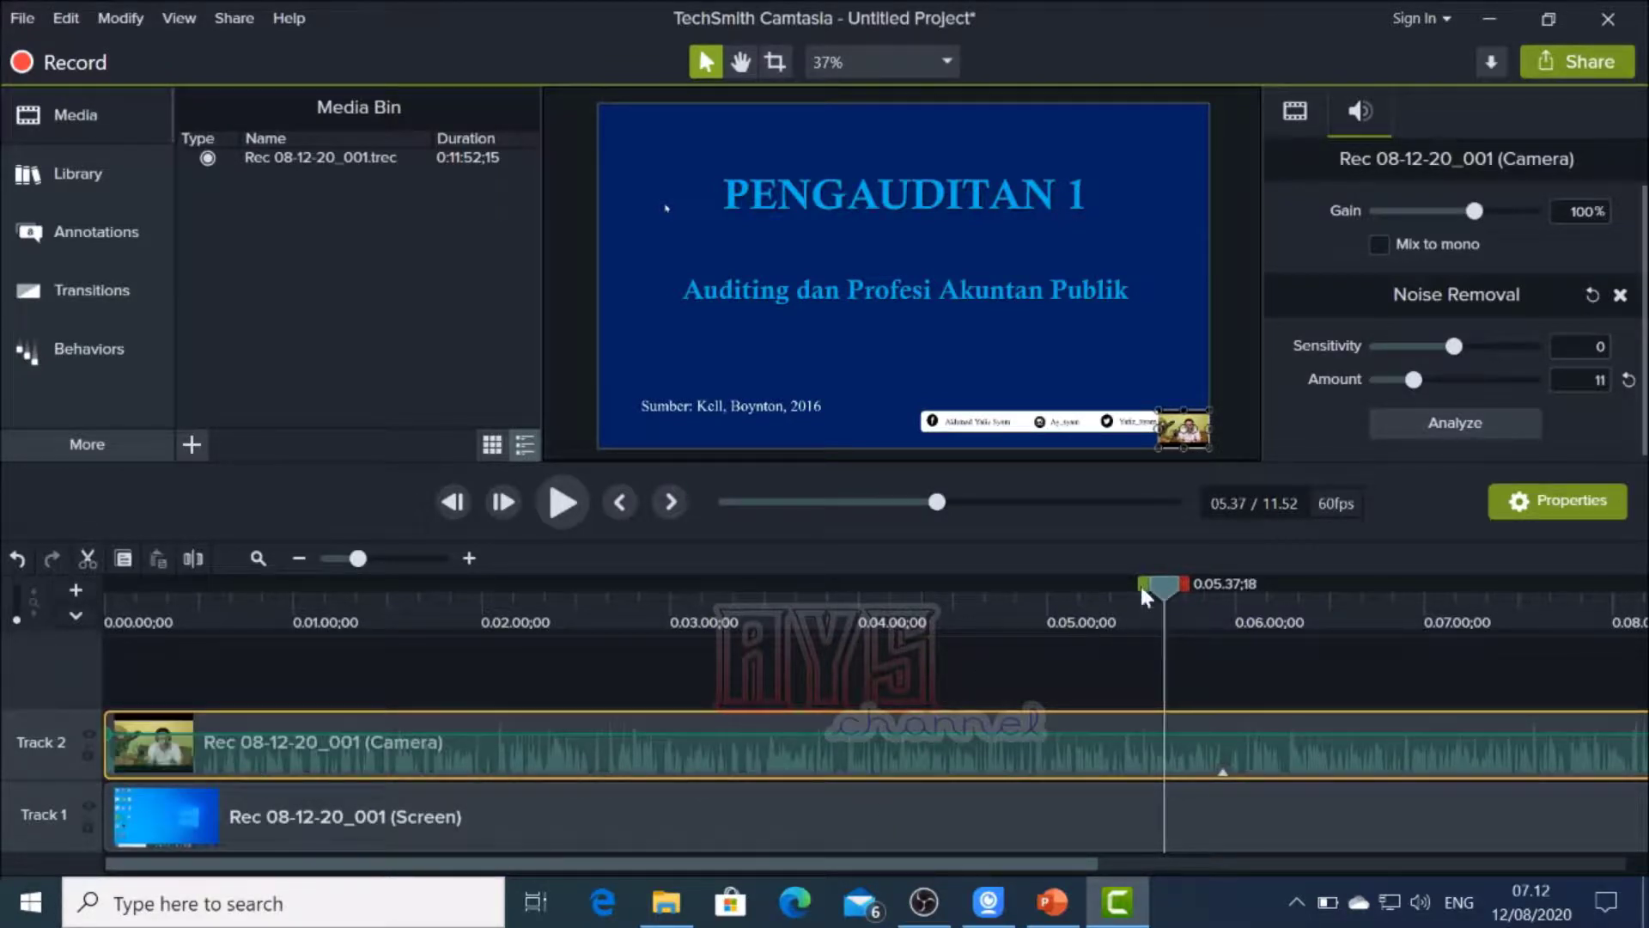
Move the playhead to about 1:03 and inspect the screen clip on Track 1, ending with the camera clip on Track 2 selected
left_click_drag(1141, 584, 298, 626)
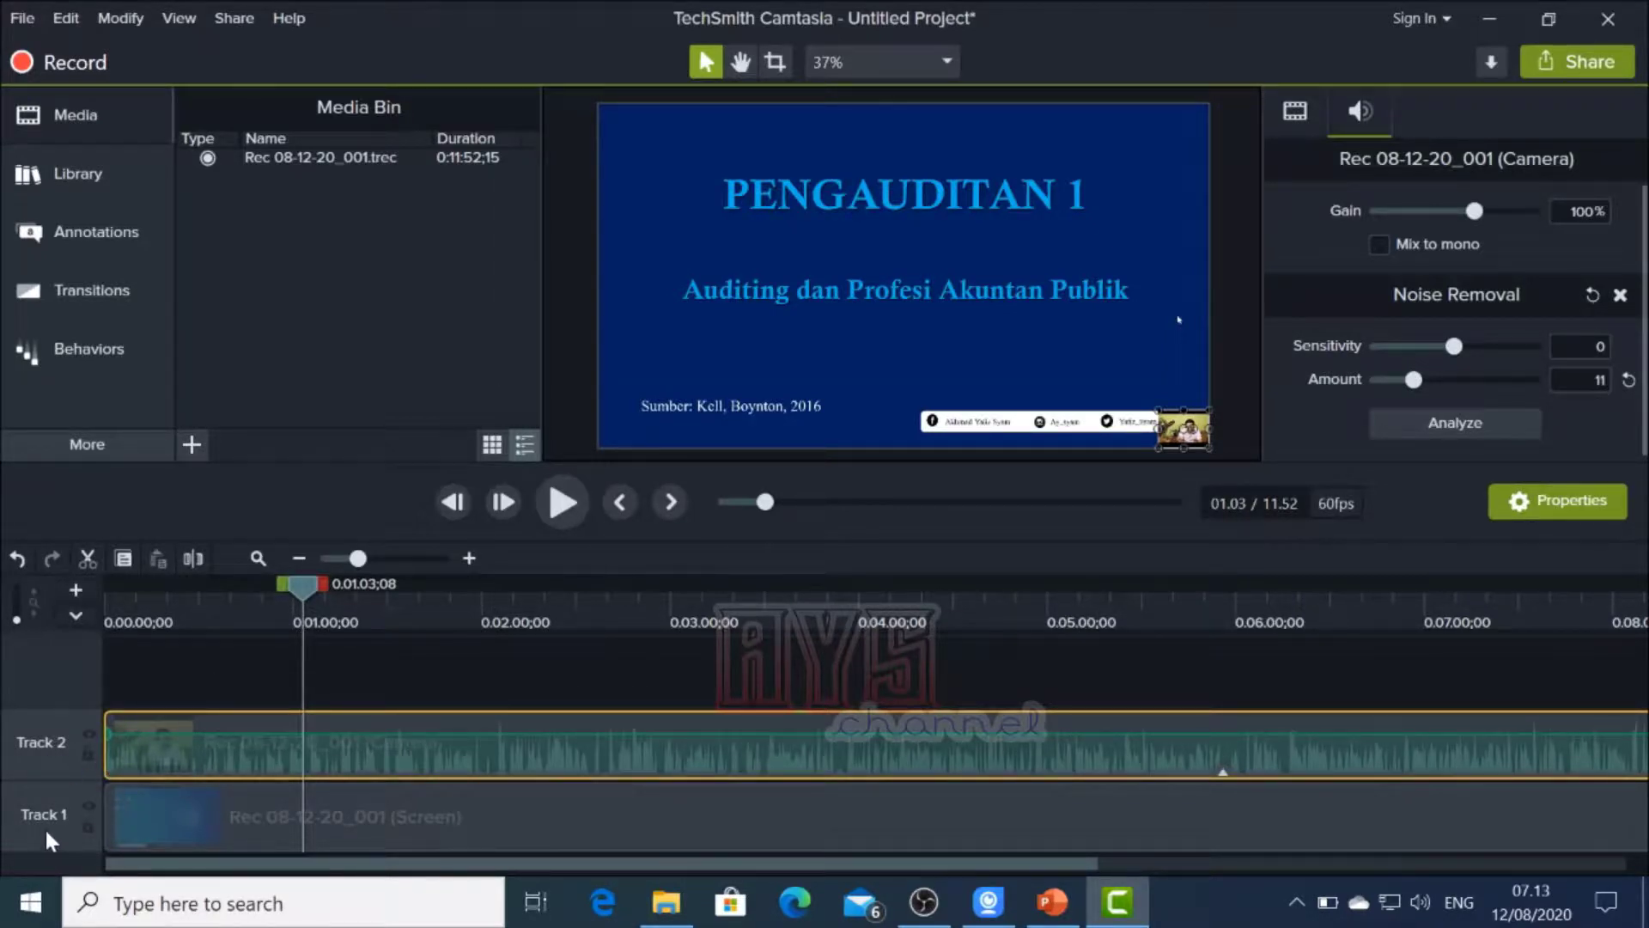
left_click(172, 818)
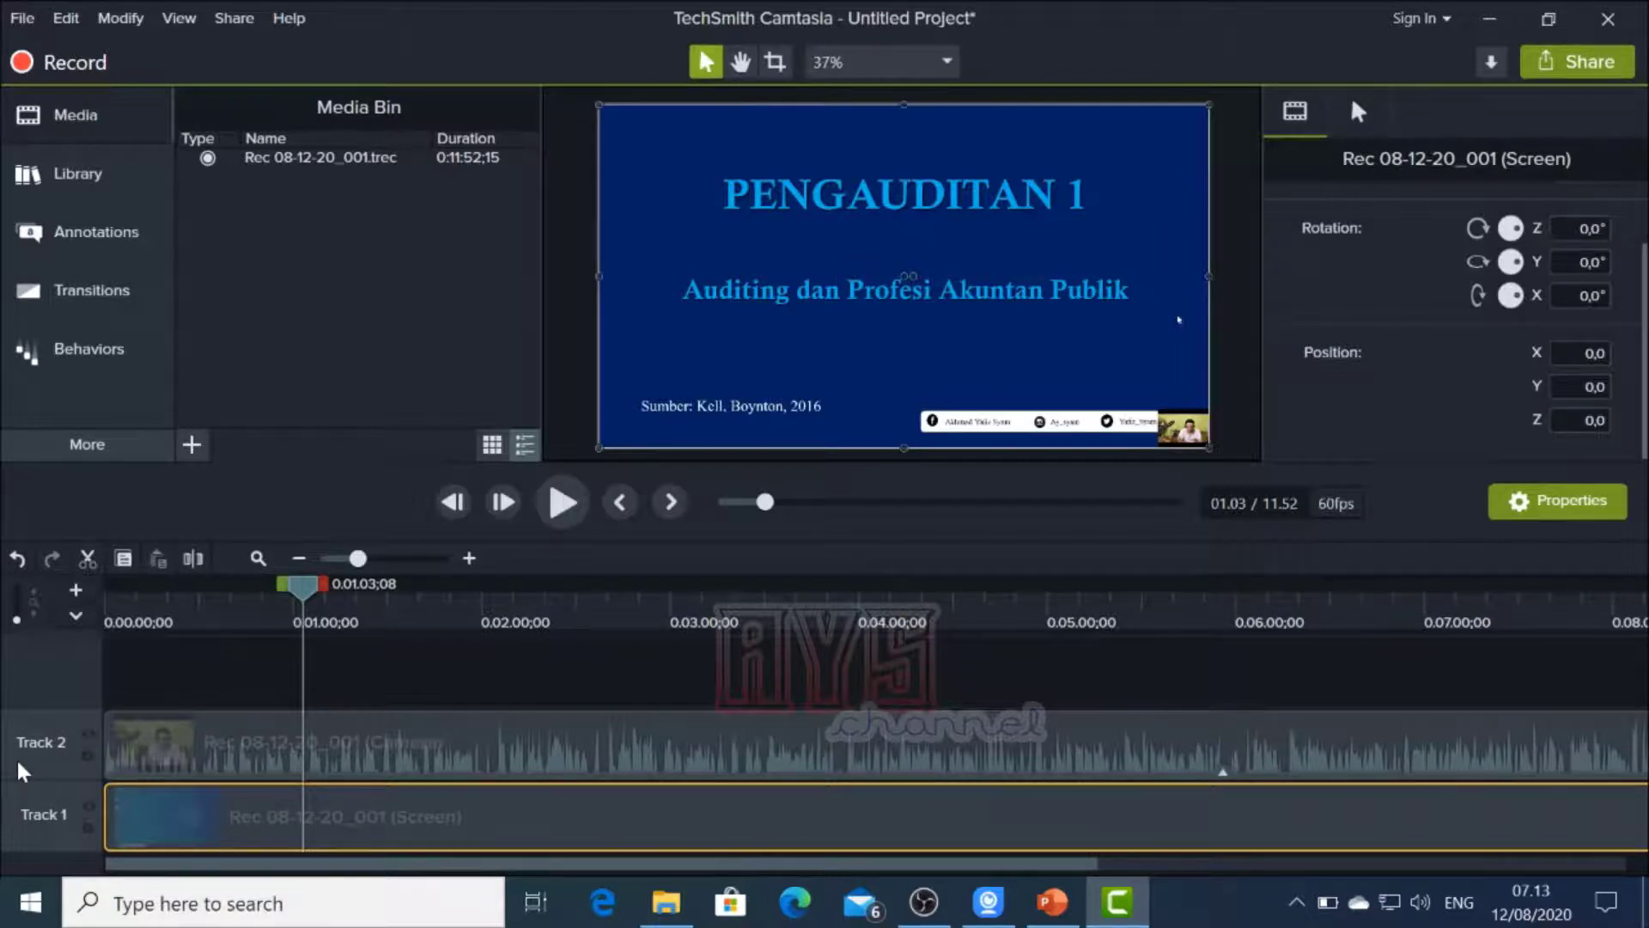
left_click(318, 753)
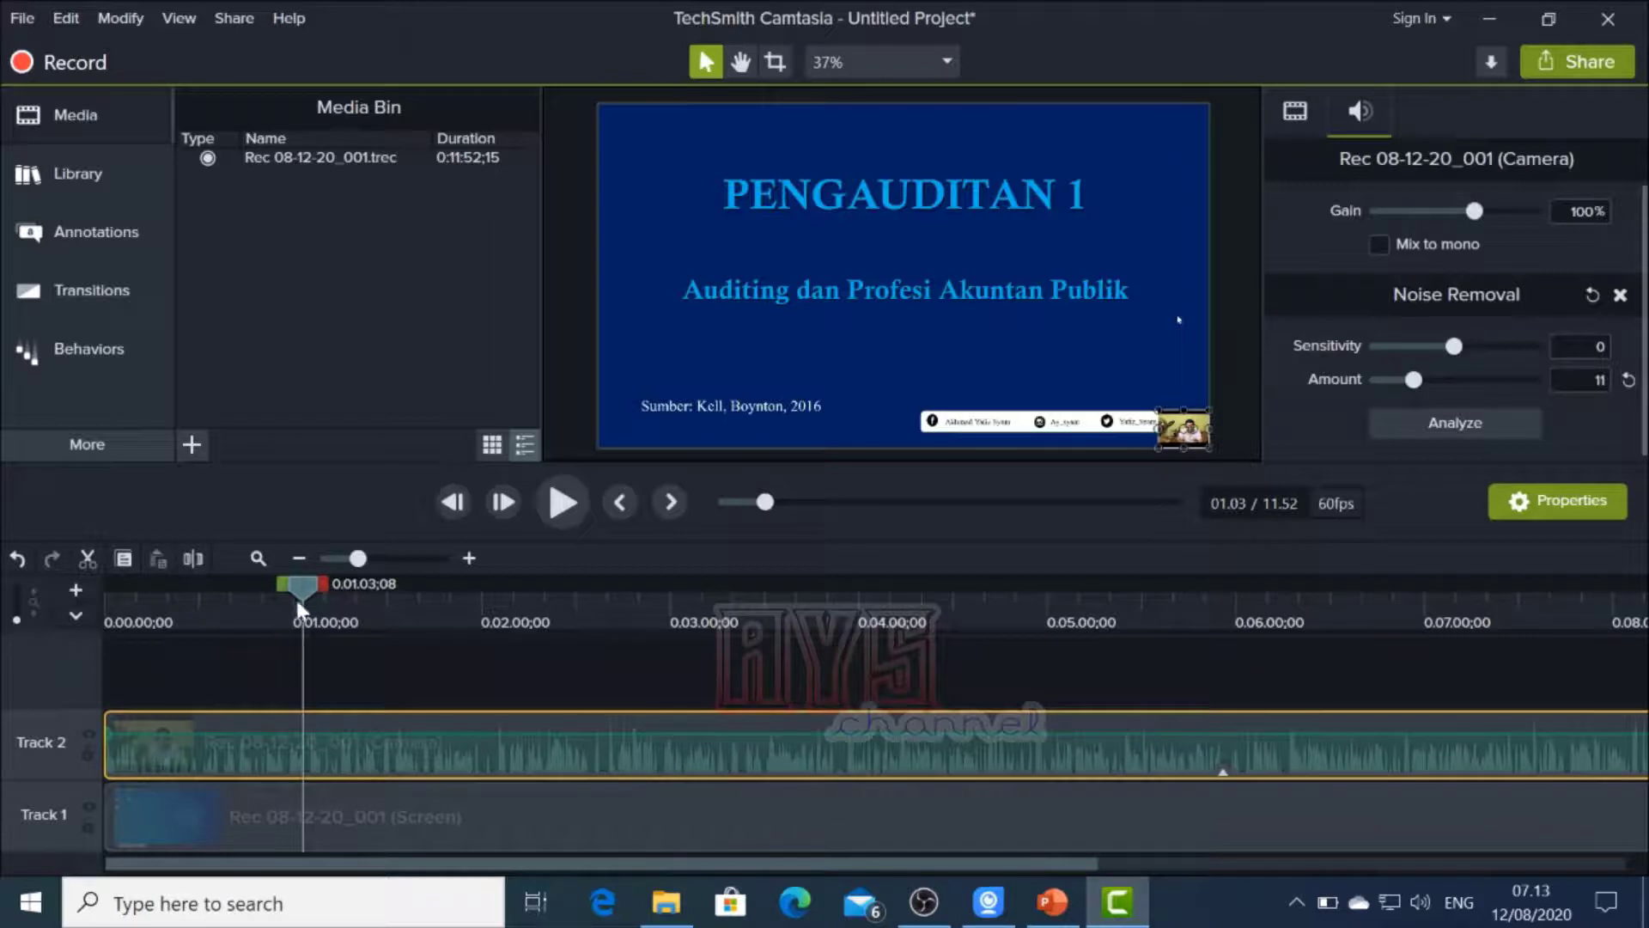
Scrub through the first two minutes of the recording and return the playhead to the start of the timeline
left_click_drag(304, 589, 235, 584)
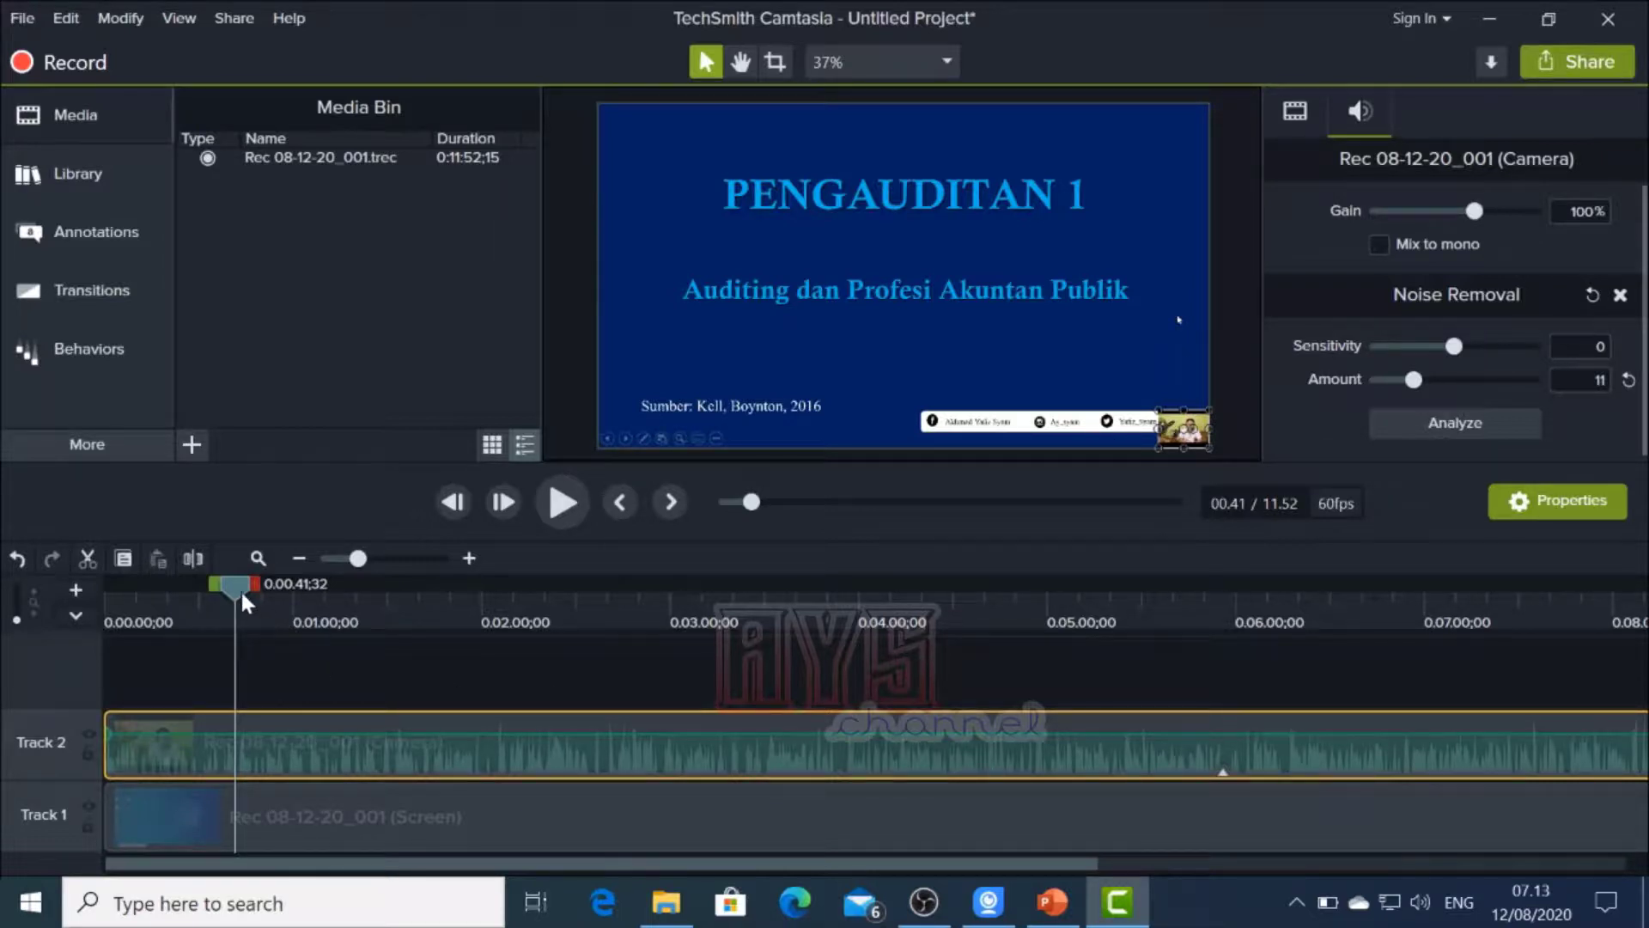
left_click_drag(240, 590, 456, 589)
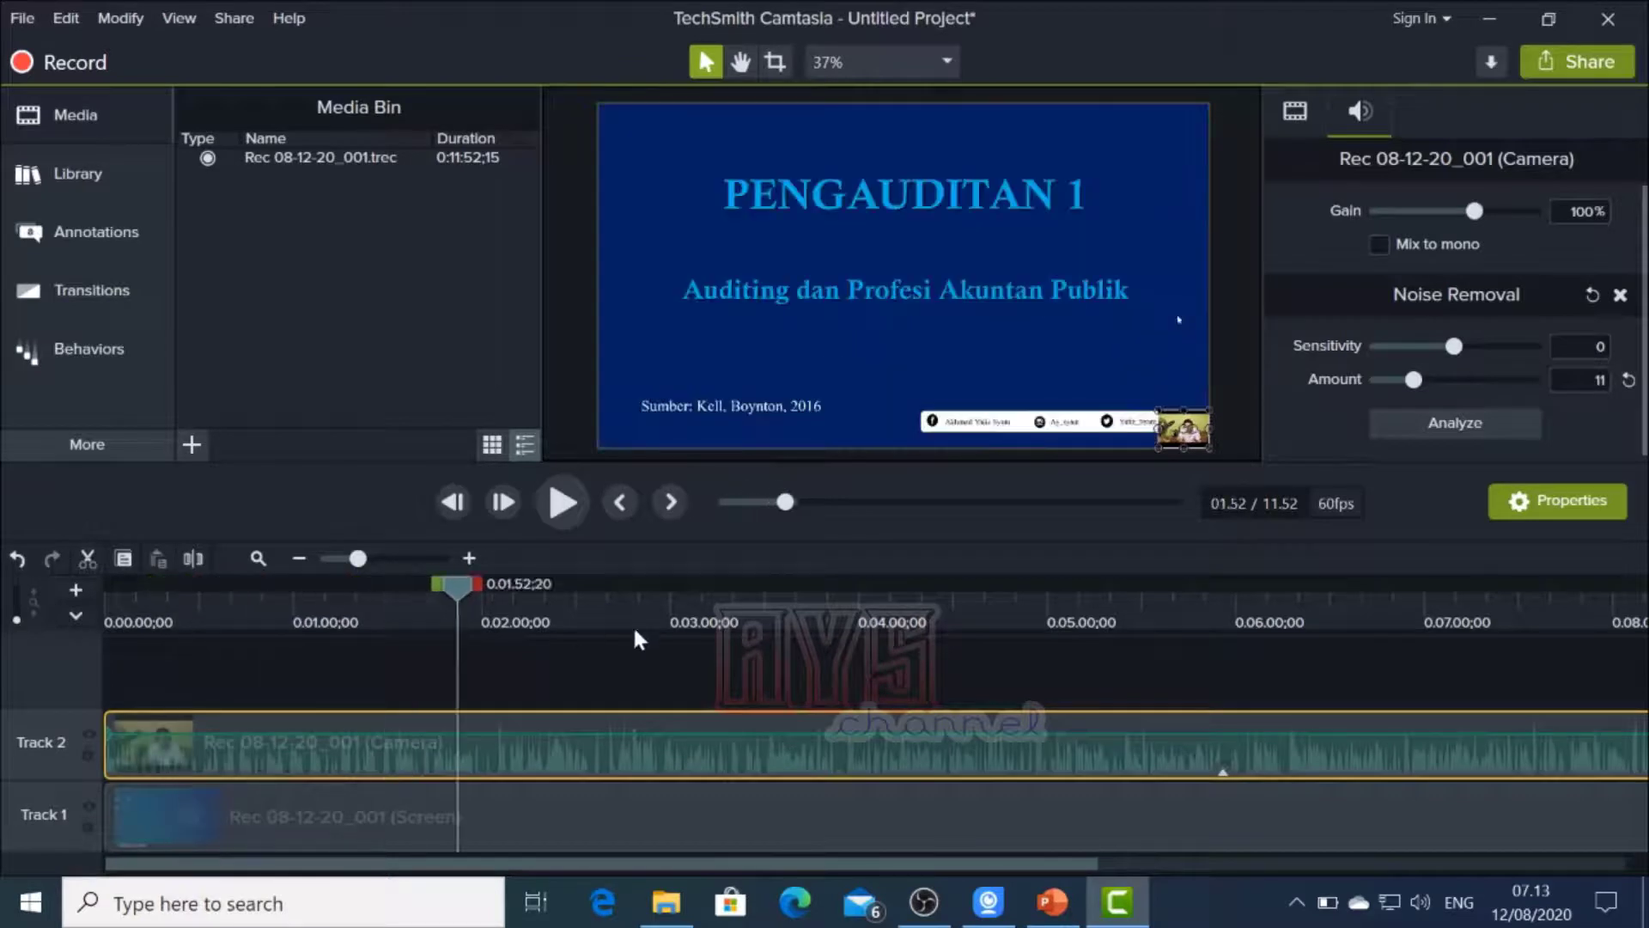
left_click_drag(635, 631, 536, 589)
key("ctrl+Home")
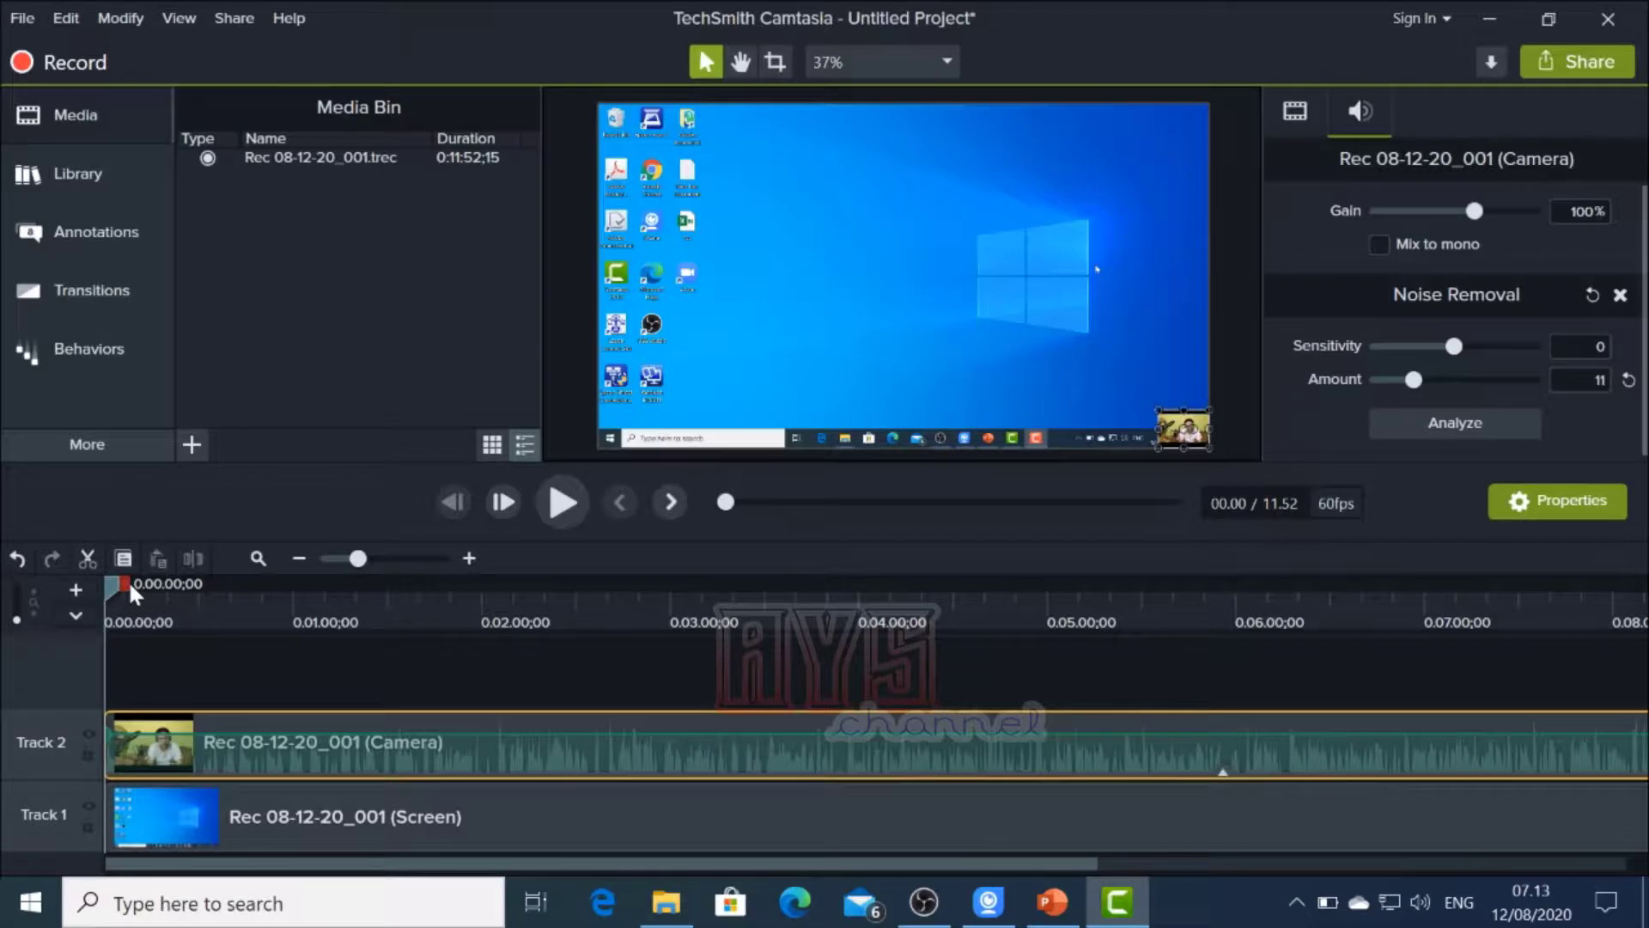
Insert blank time from the start of the timeline to about 0:01:06 ahead of both recording clips, and clear the range selection
left_click_drag(125, 580, 334, 619)
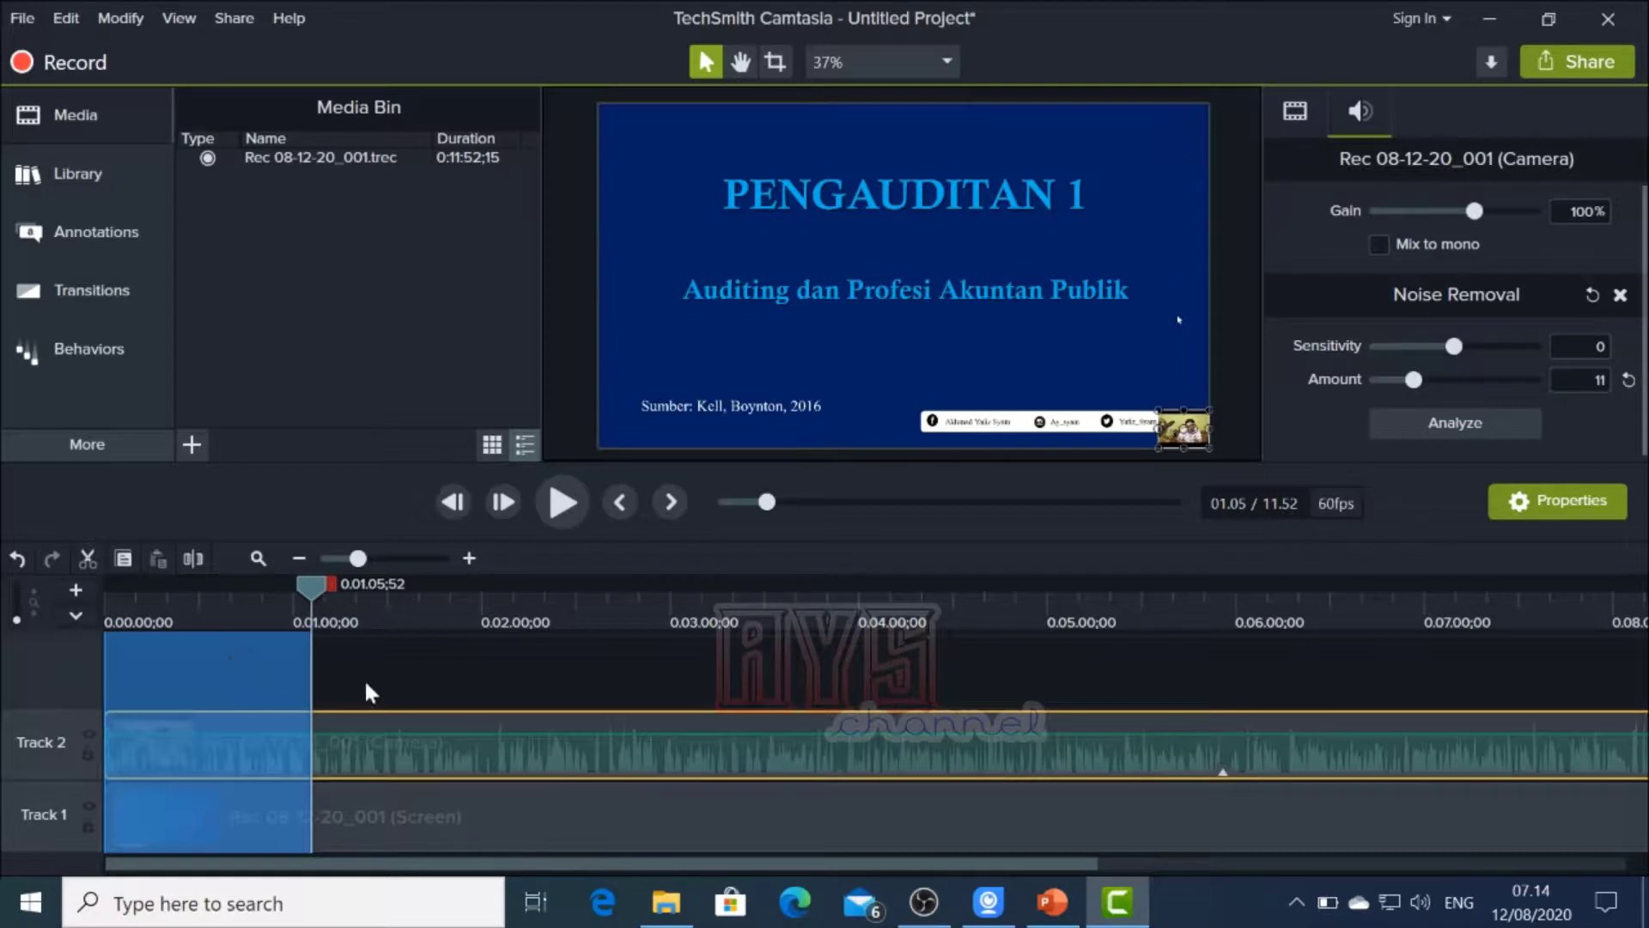
mouse_move(316, 591)
left_mouse_down()
mouse_move(287, 586)
mouse_move(332, 586)
mouse_move(314, 586)
left_mouse_up()
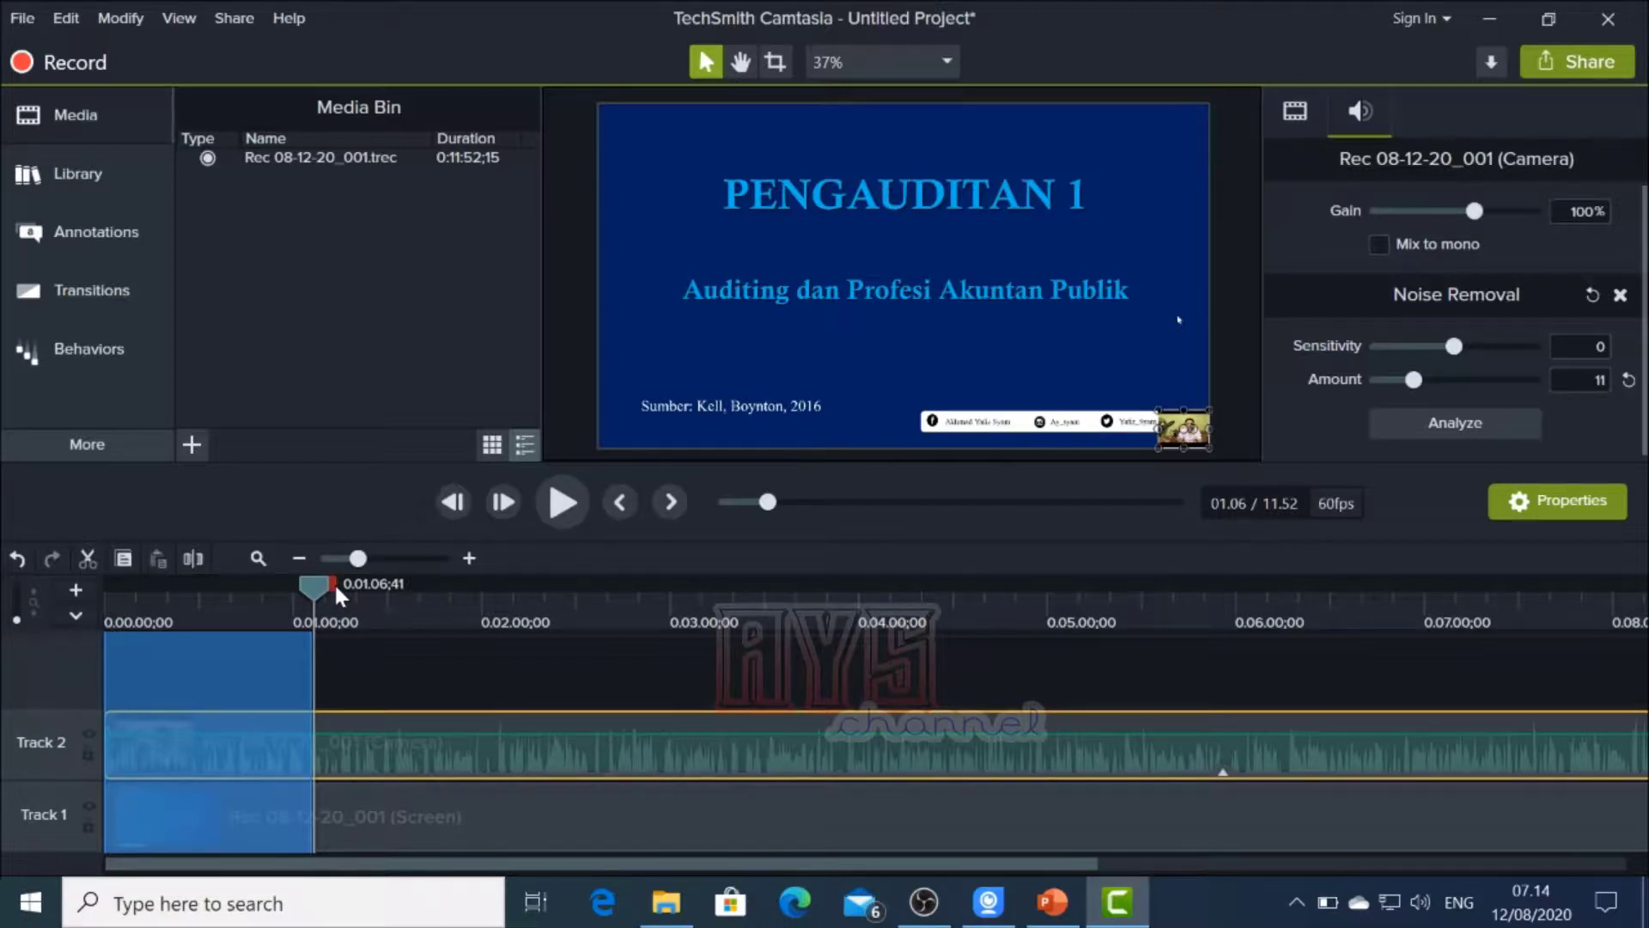
right_click(168, 687)
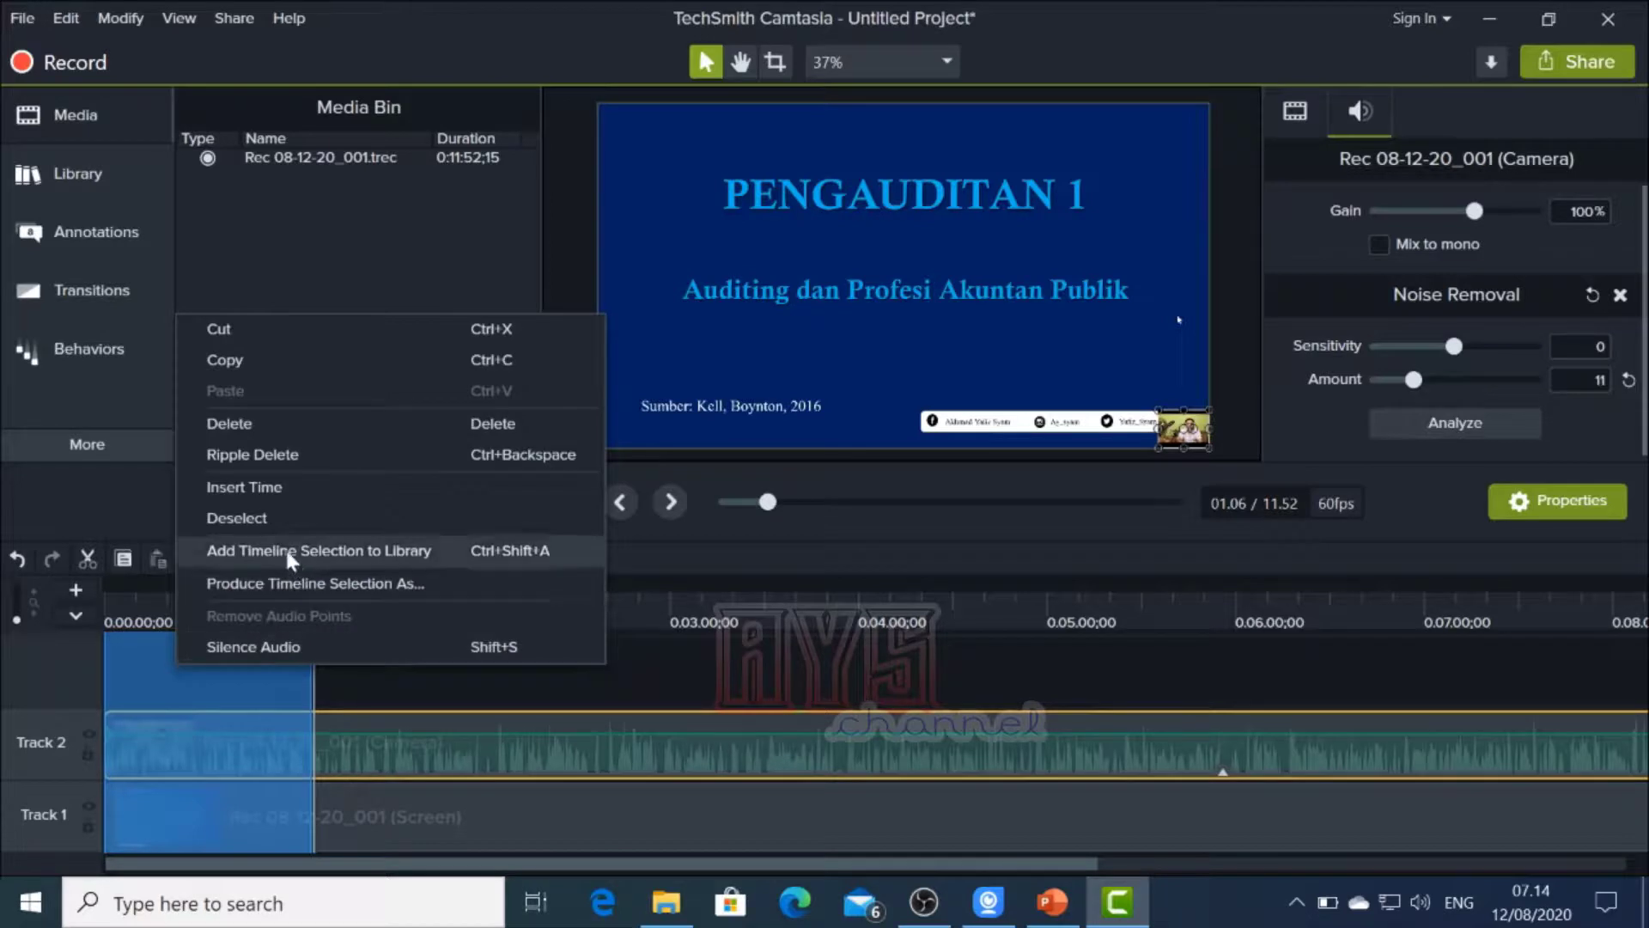
left_click(273, 496)
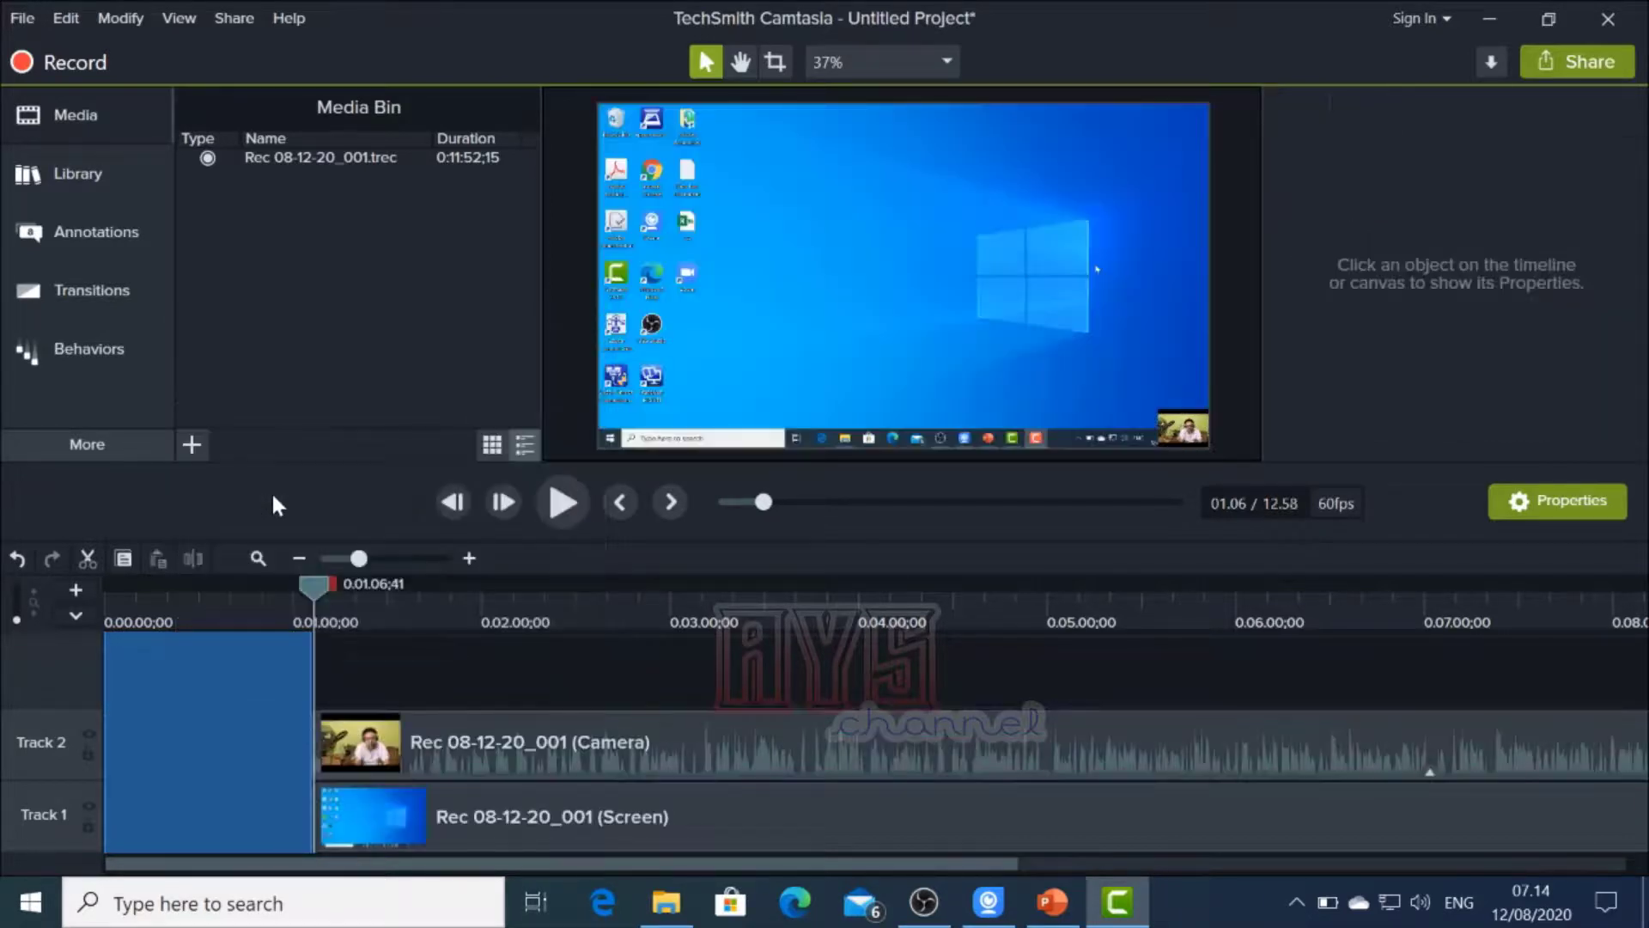
right_click(195, 767)
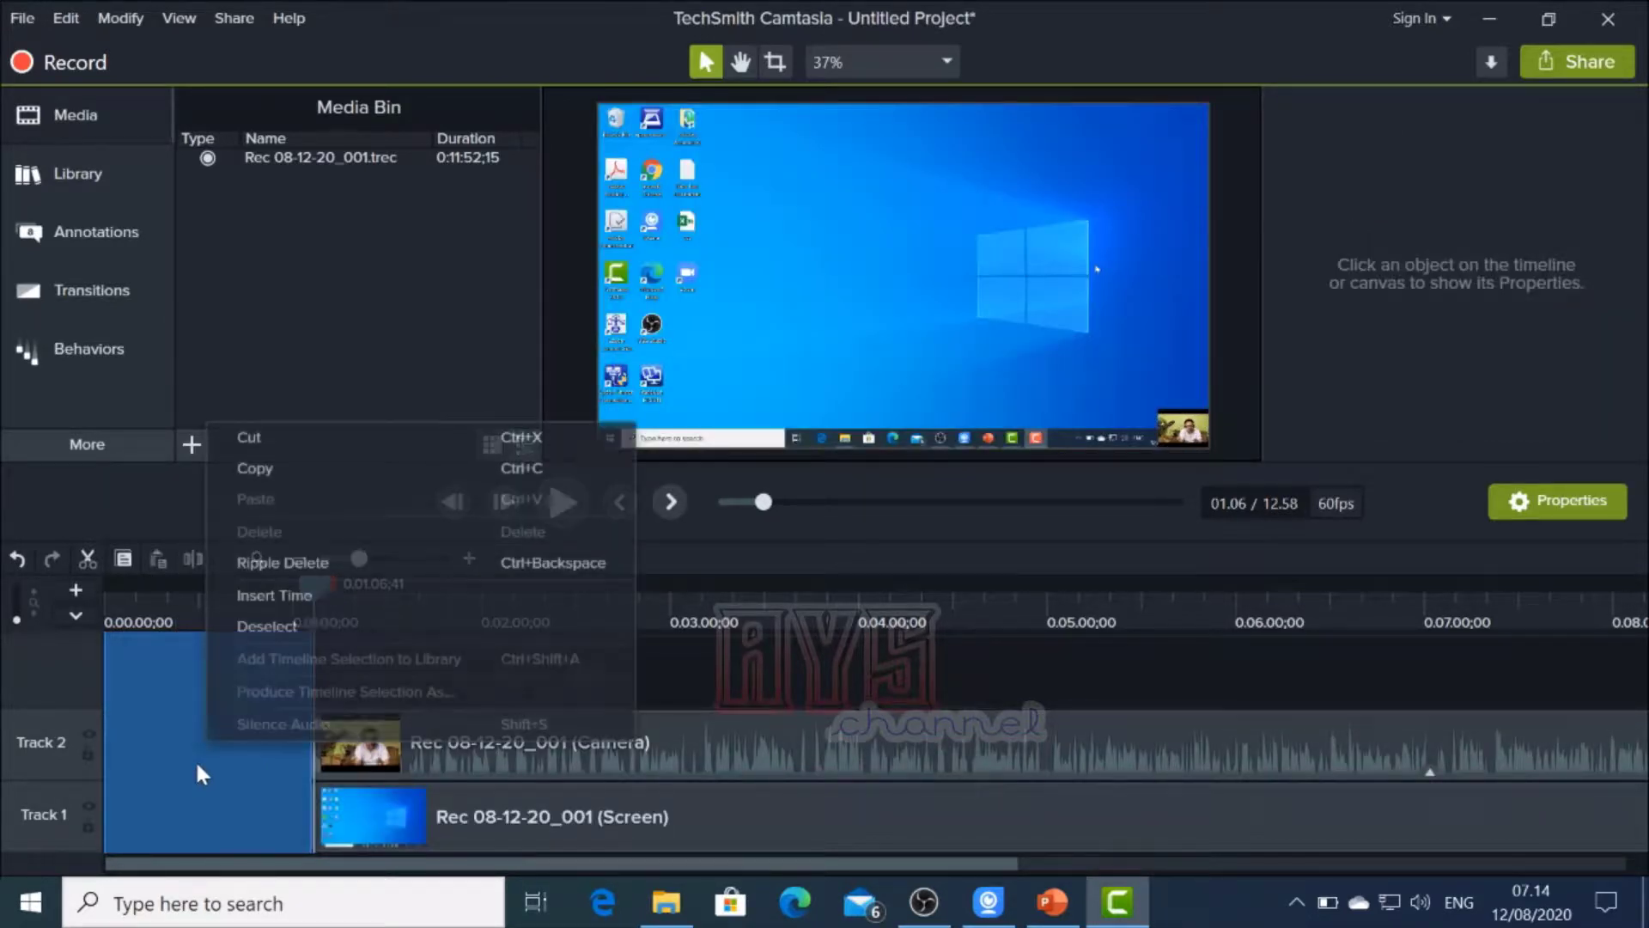
left_click(258, 626)
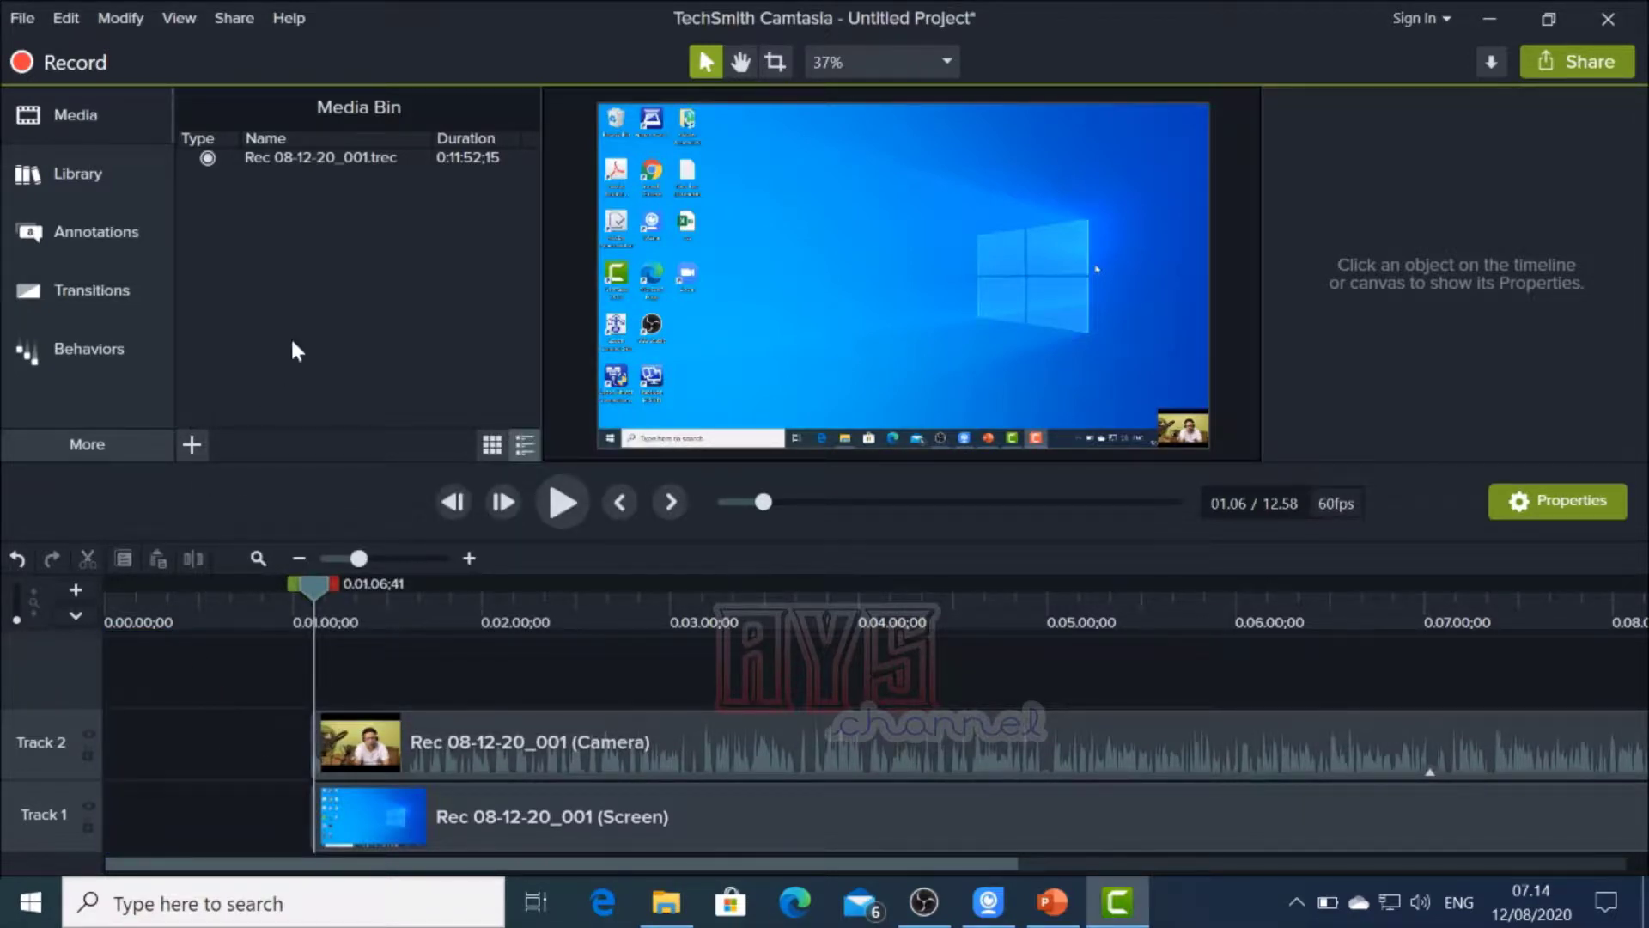
Place the Minimal Elegance Title 1 intro from the library at the start of Track 2 and extend it to the camera clip
left_click(74, 177)
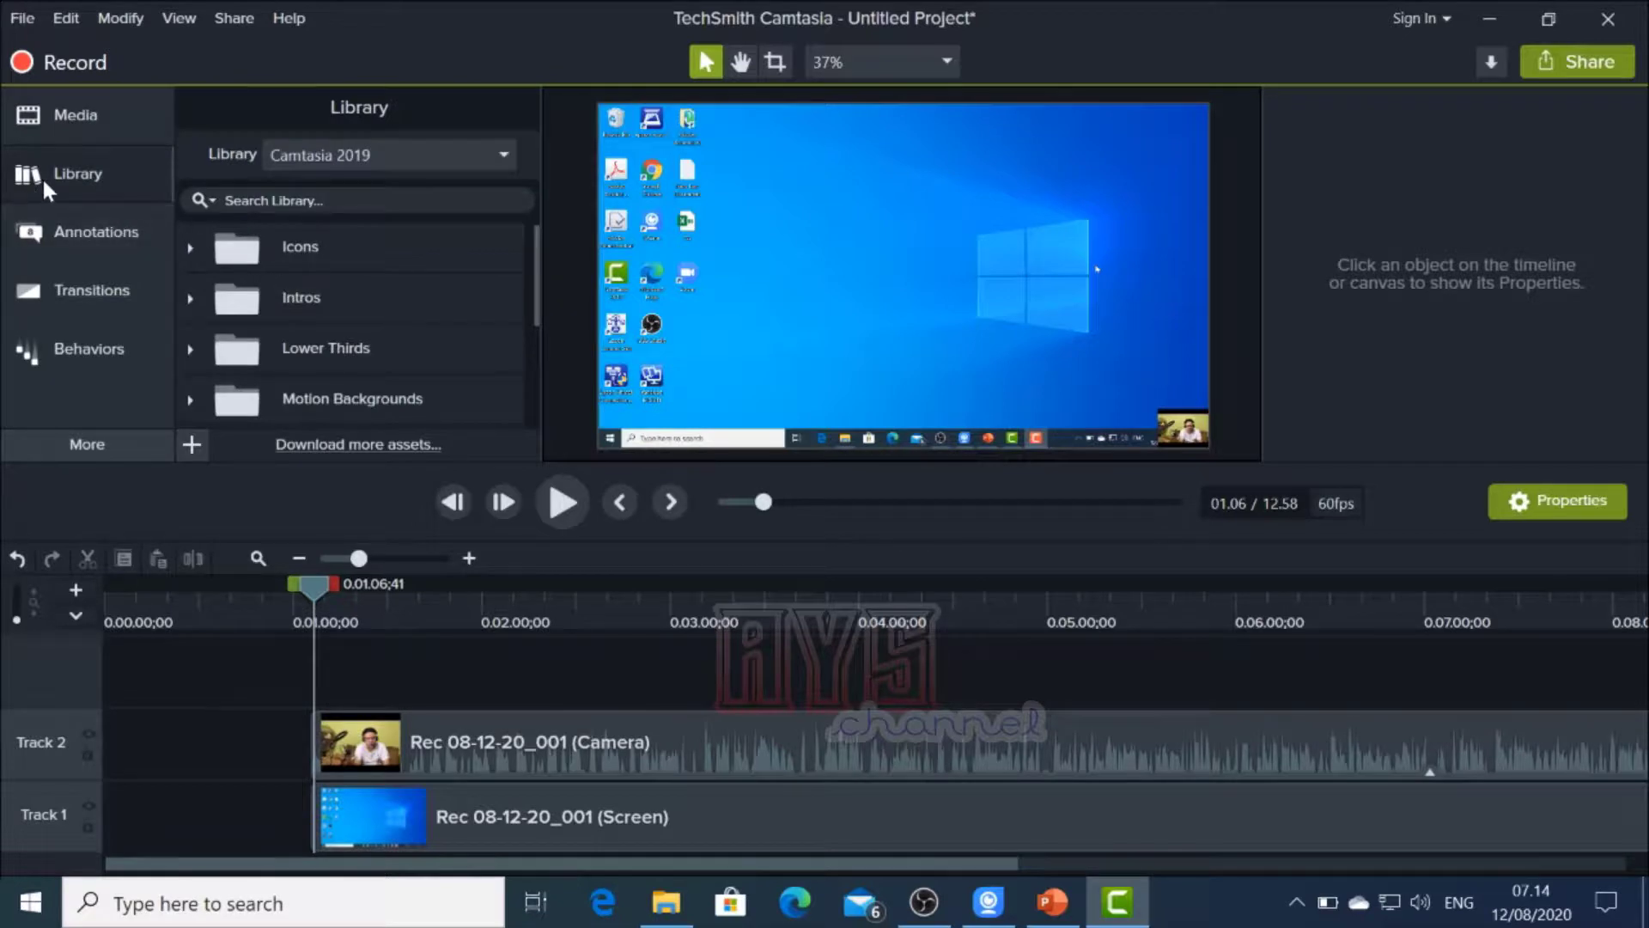
mouse_move(536, 256)
left_mouse_down()
mouse_move(517, 361)
mouse_move(534, 359)
mouse_move(521, 244)
left_mouse_up()
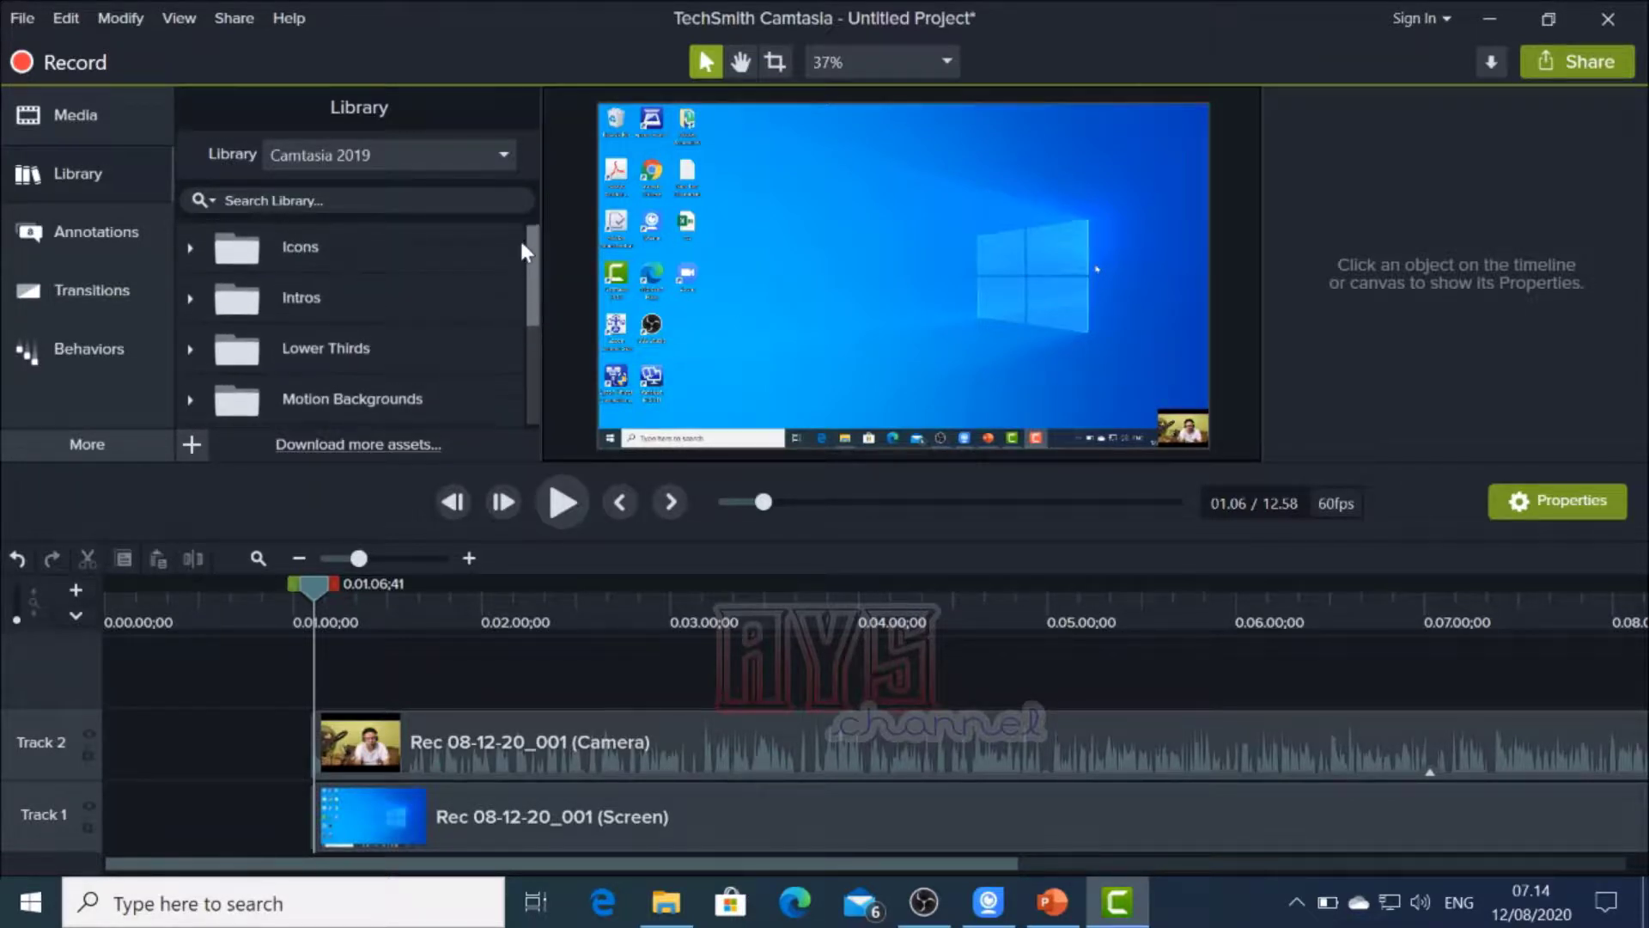
left_click(191, 301)
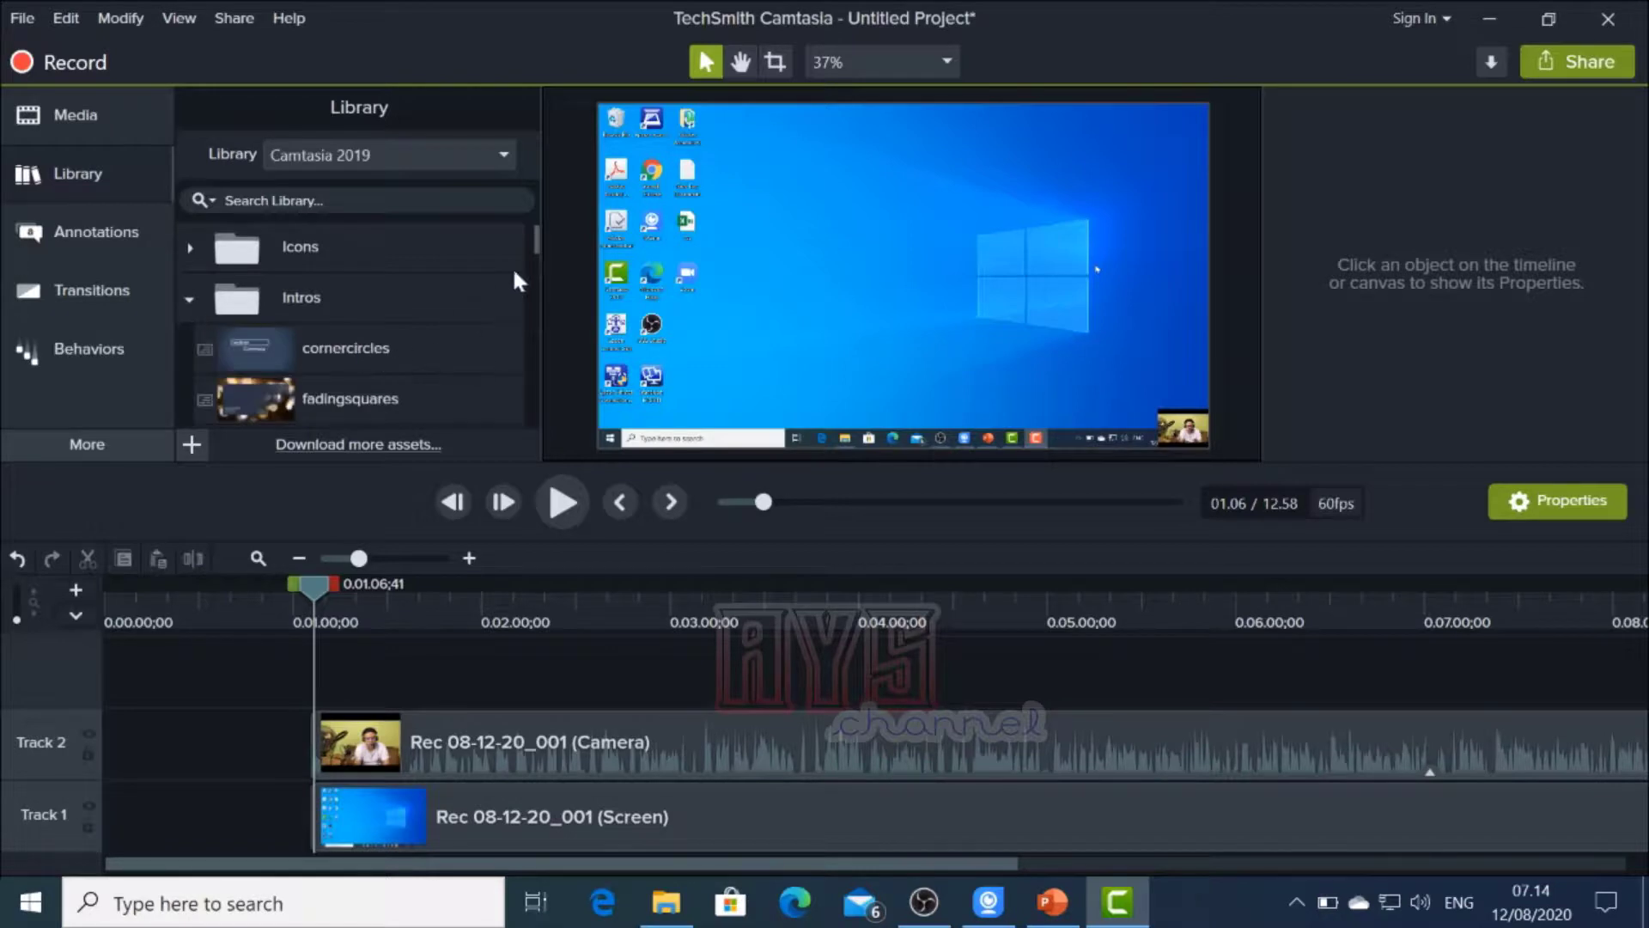
left_click_drag(533, 237, 524, 273)
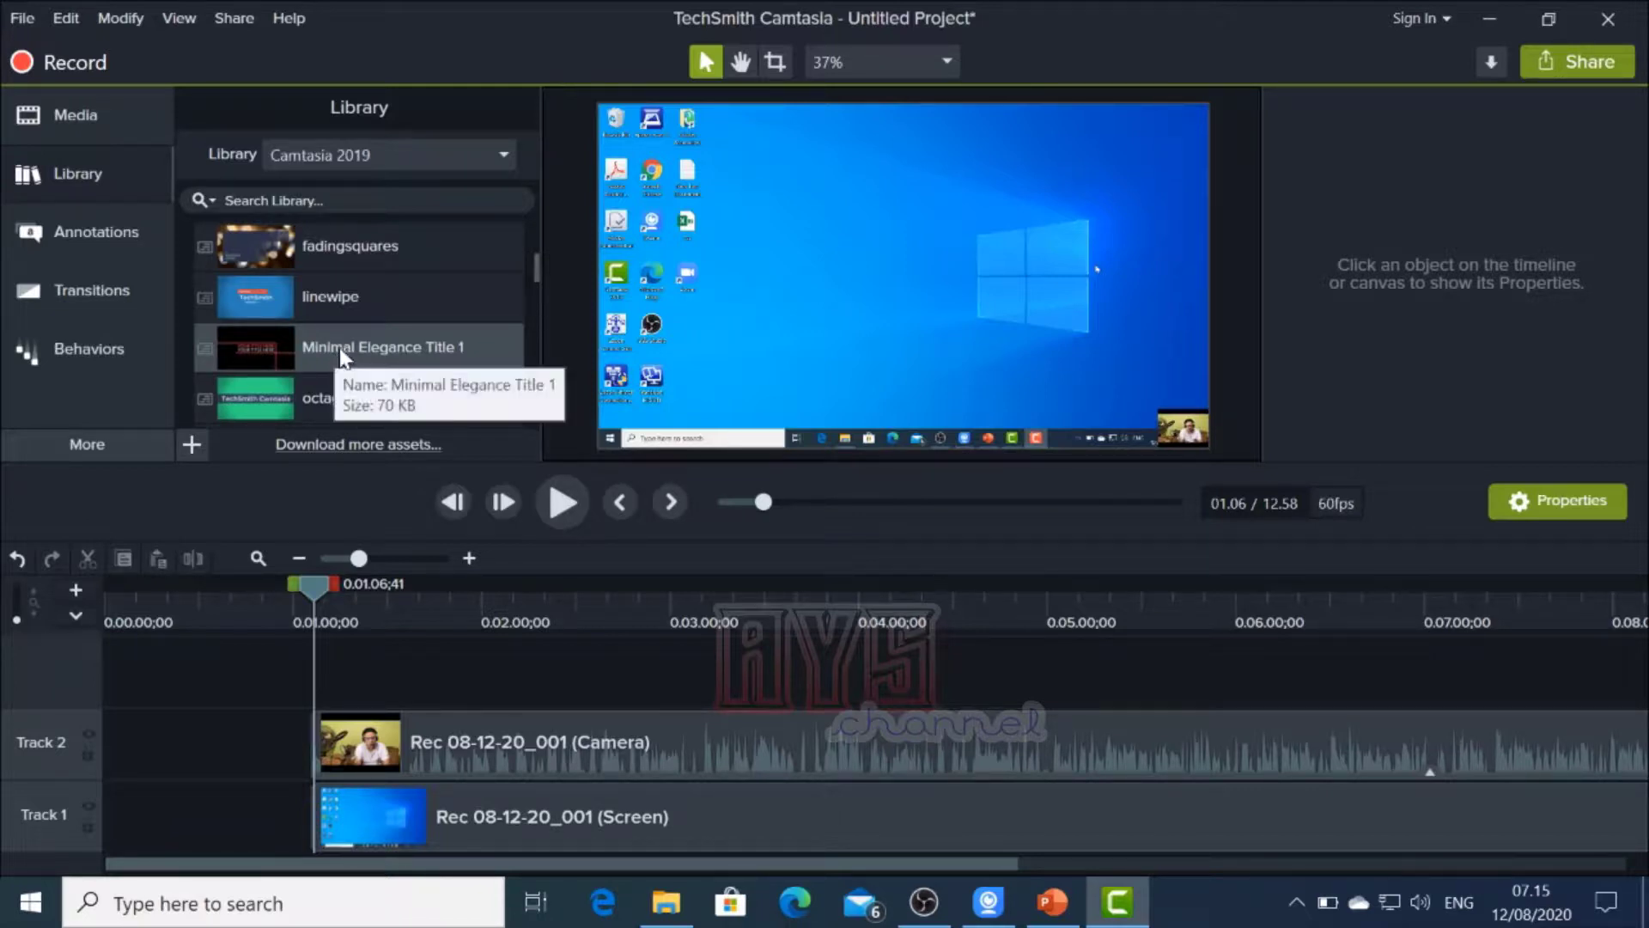
left_click_drag(333, 349, 102, 691)
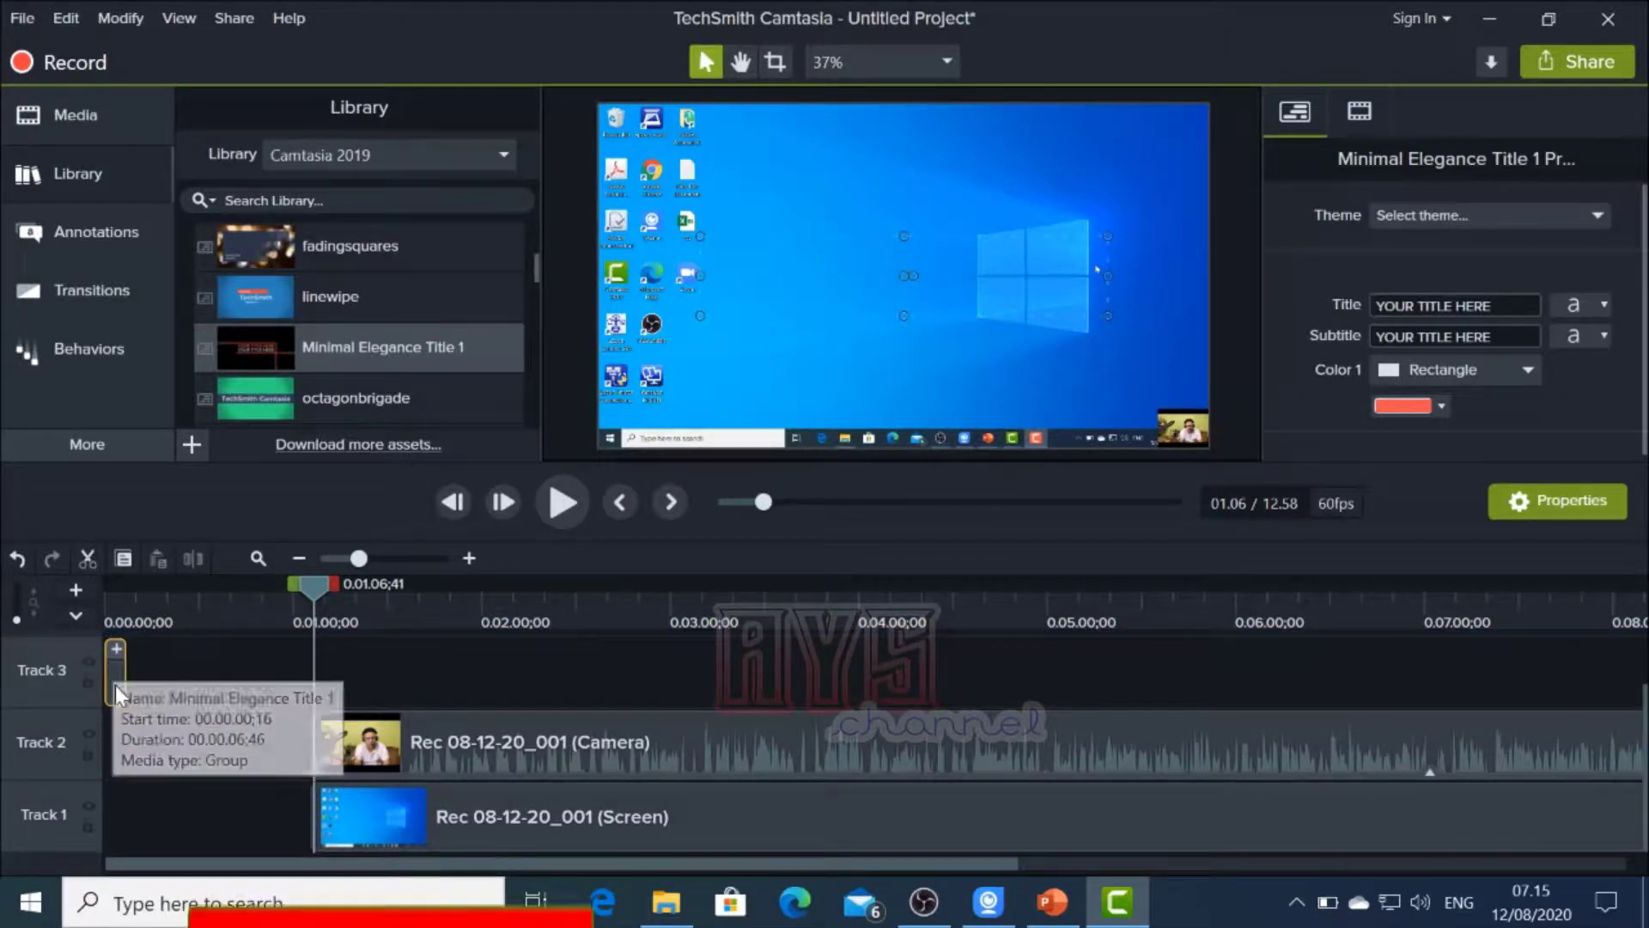
left_click_drag(112, 700, 117, 737)
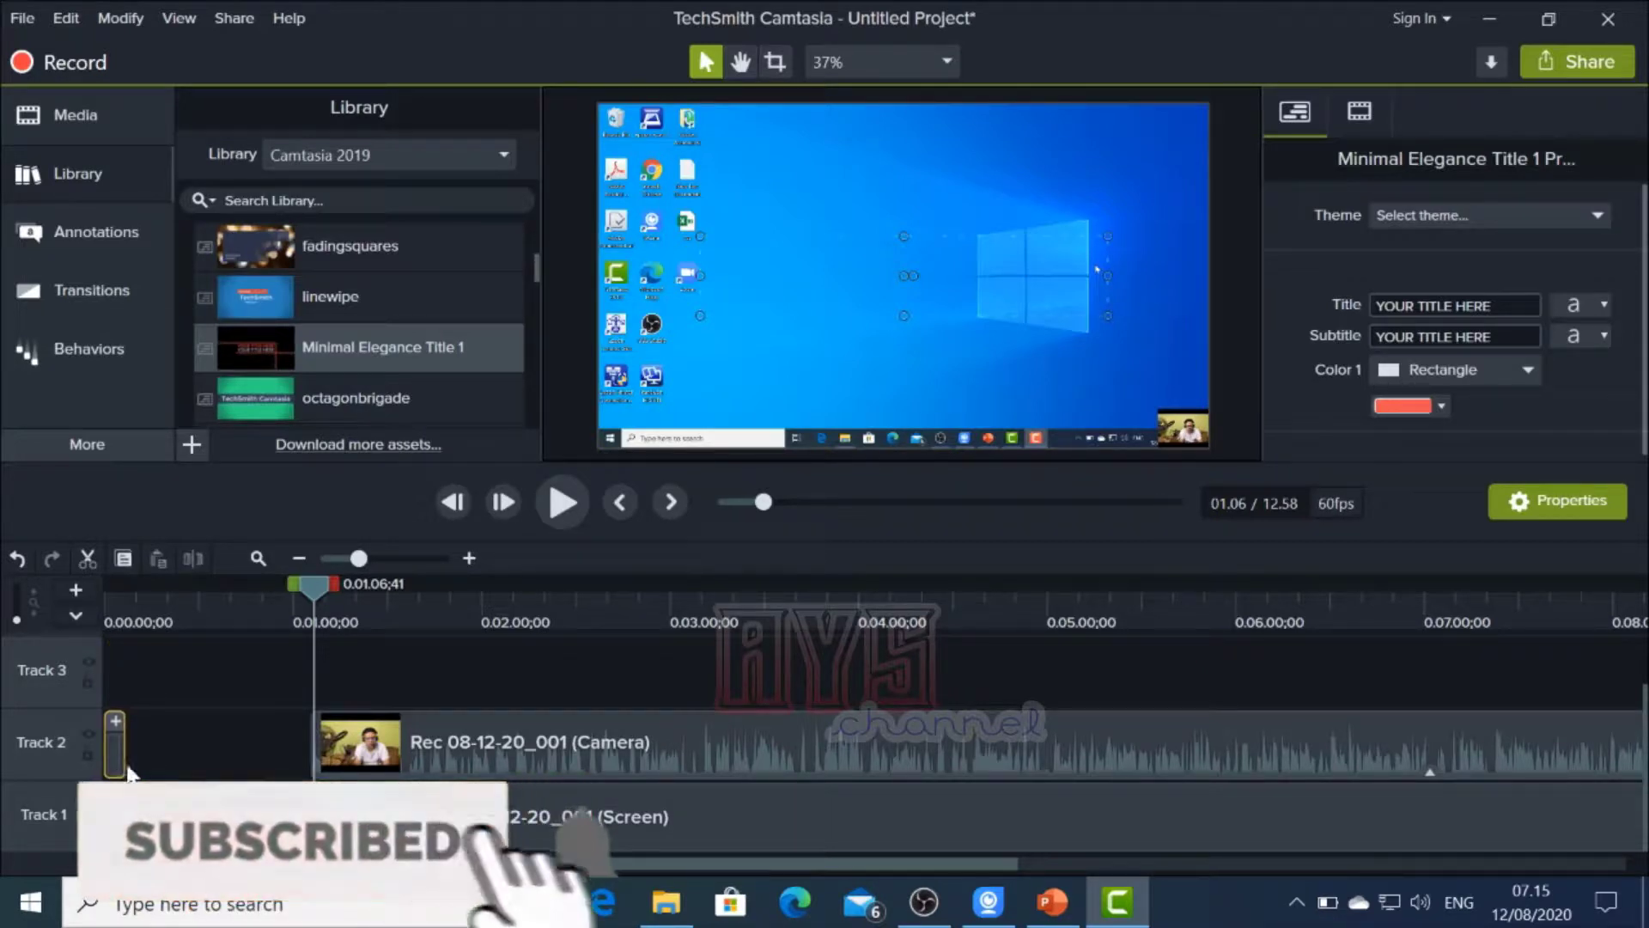
left_click_drag(122, 756, 325, 766)
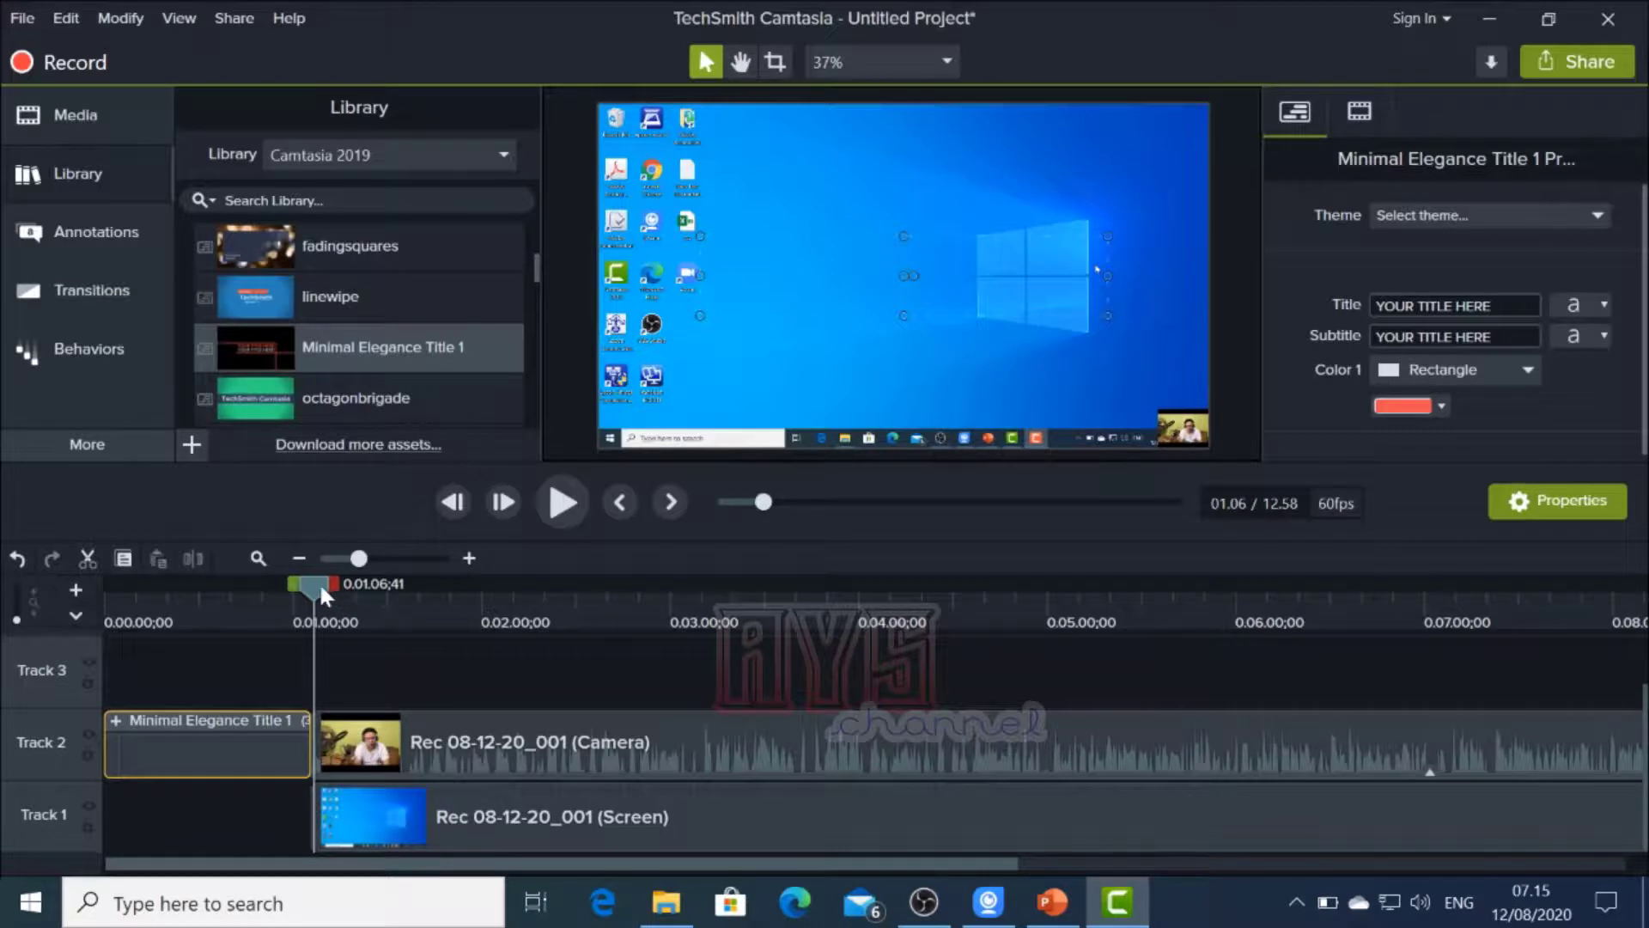
Move the playhead to about 0:24 and set the intro's title text to "PENGAUDITAN 1"
left_click_drag(320, 588, 189, 605)
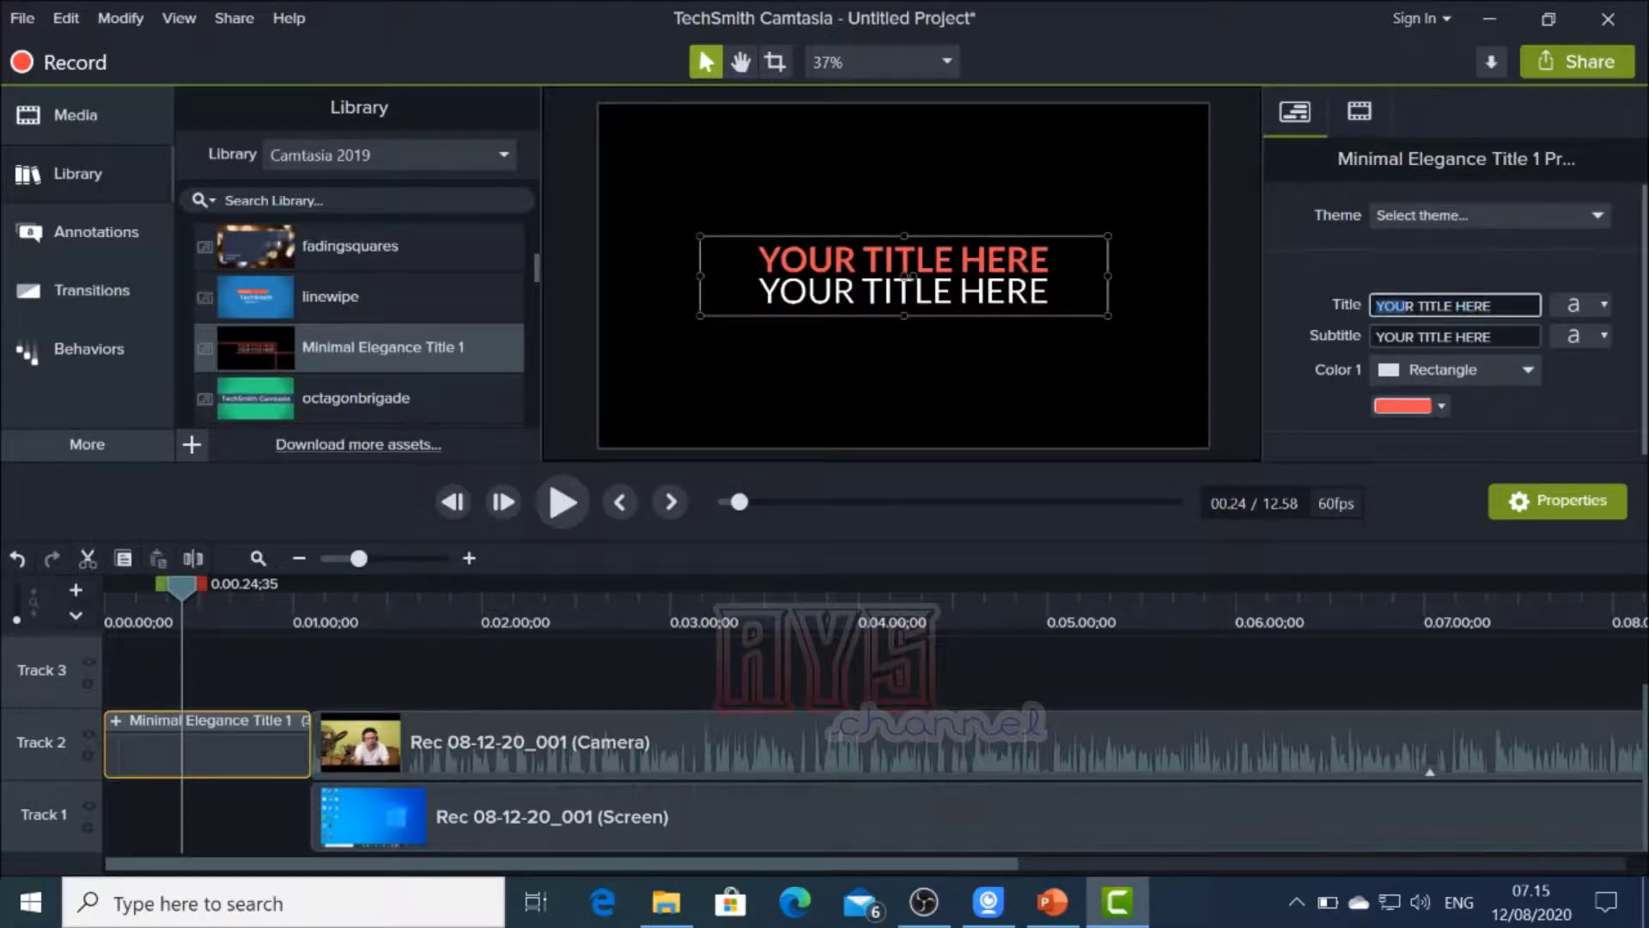
left_click(1491, 305)
key("shift+Left")
key("shift+Left")
key("shift+Left")
key("shift+Left")
key("shift+Left")
key("shift+Left")
key("shift+Left")
key("shift+Left")
key("shift+Left")
key("shift+Left")
key("shift+Left")
key("shift+Left")
key("shift+Left")
key("shift+Left")
key("shift+Left")
type("PENGAUDIATAN 1")
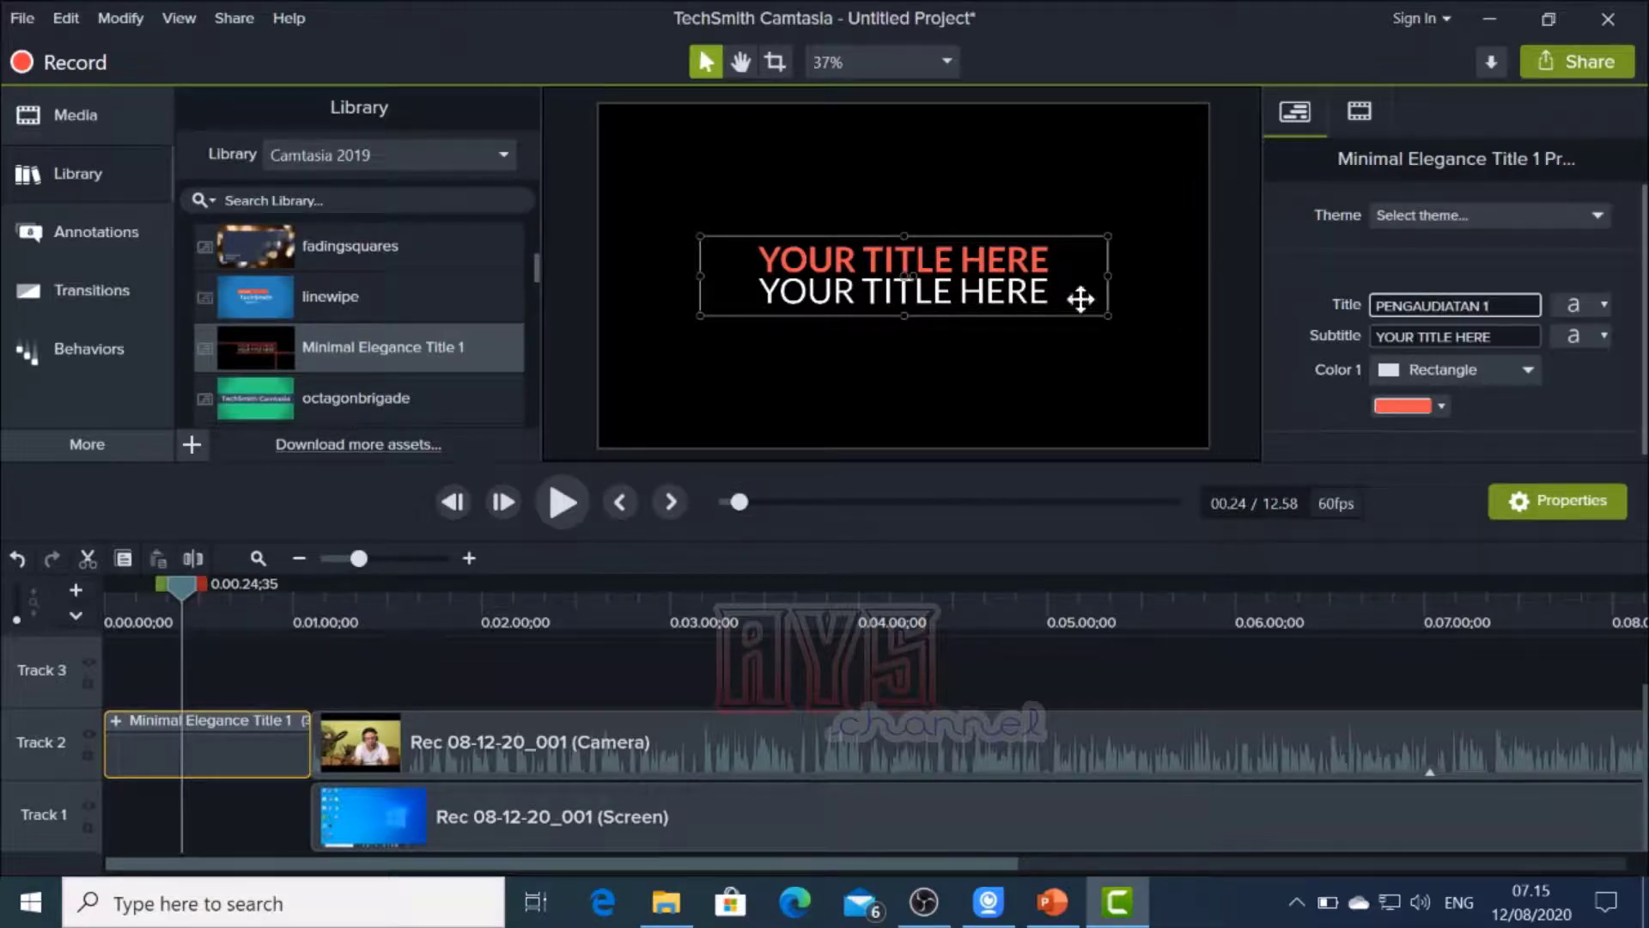
key("Tab")
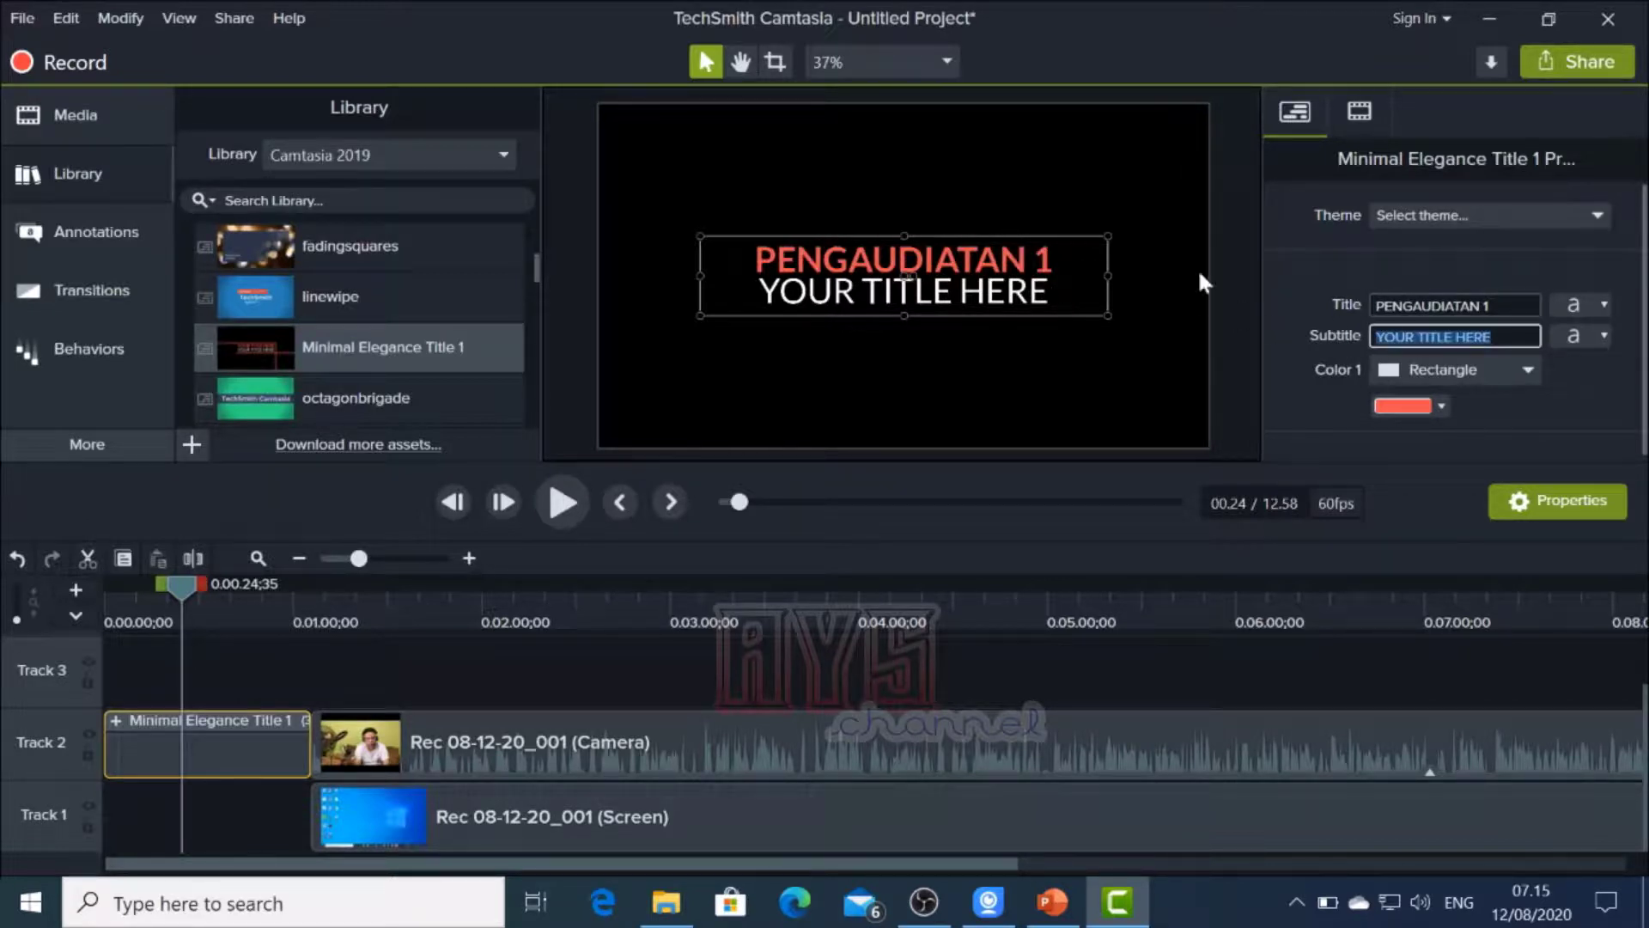
left_click(1469, 308)
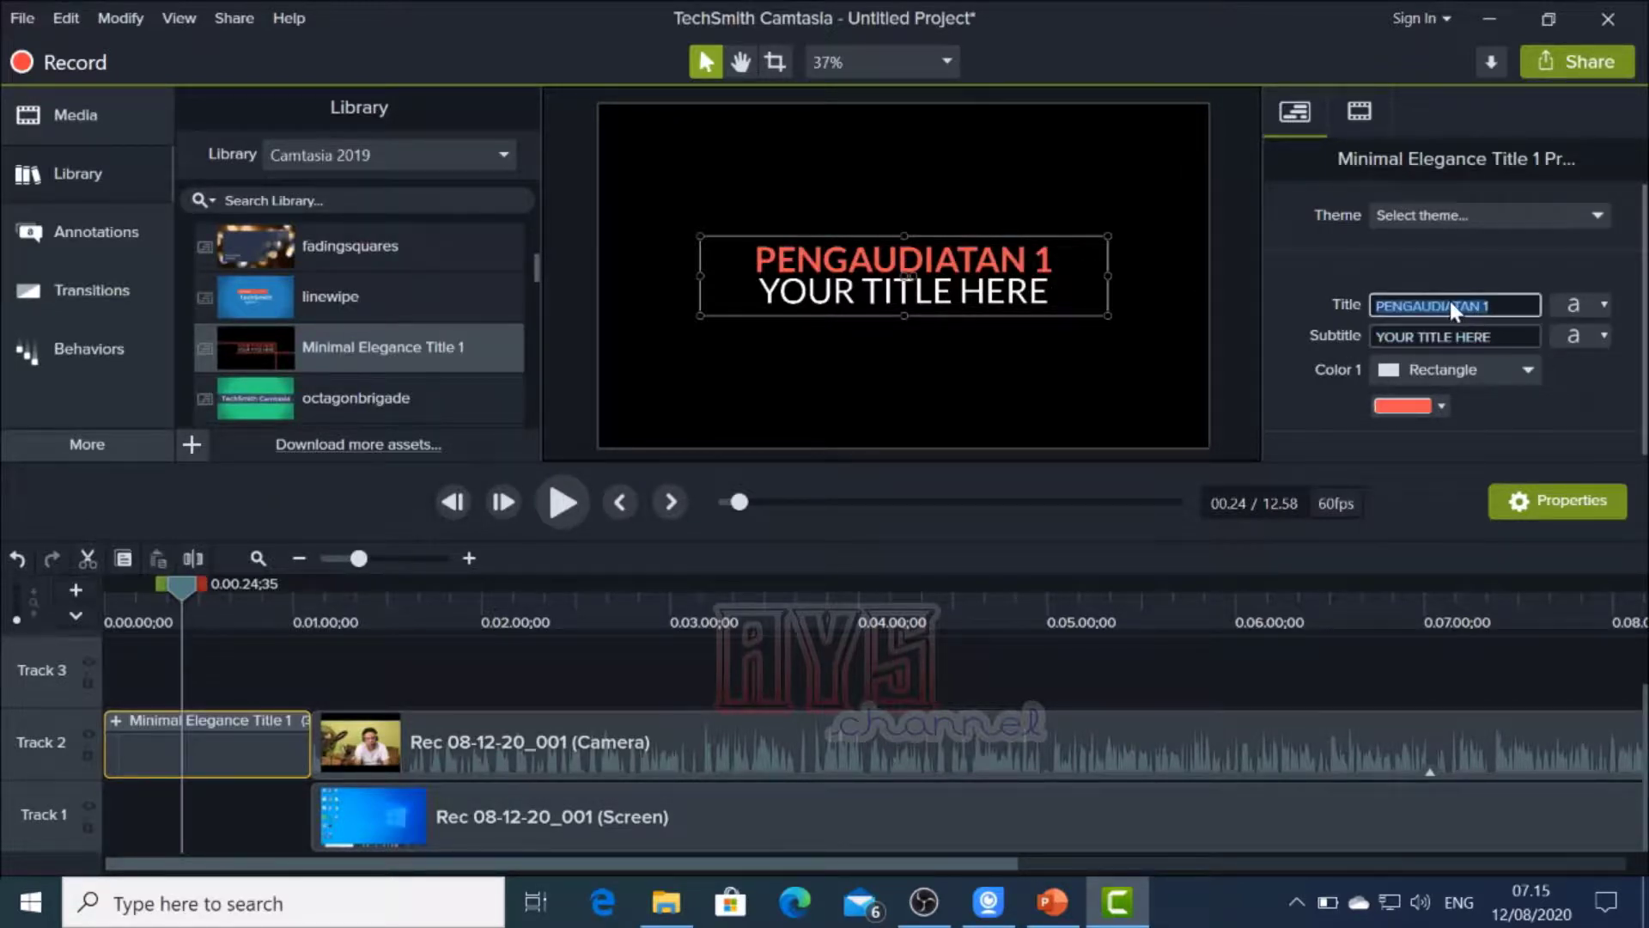
left_click(1451, 305)
key("Delete")
key("Tab")
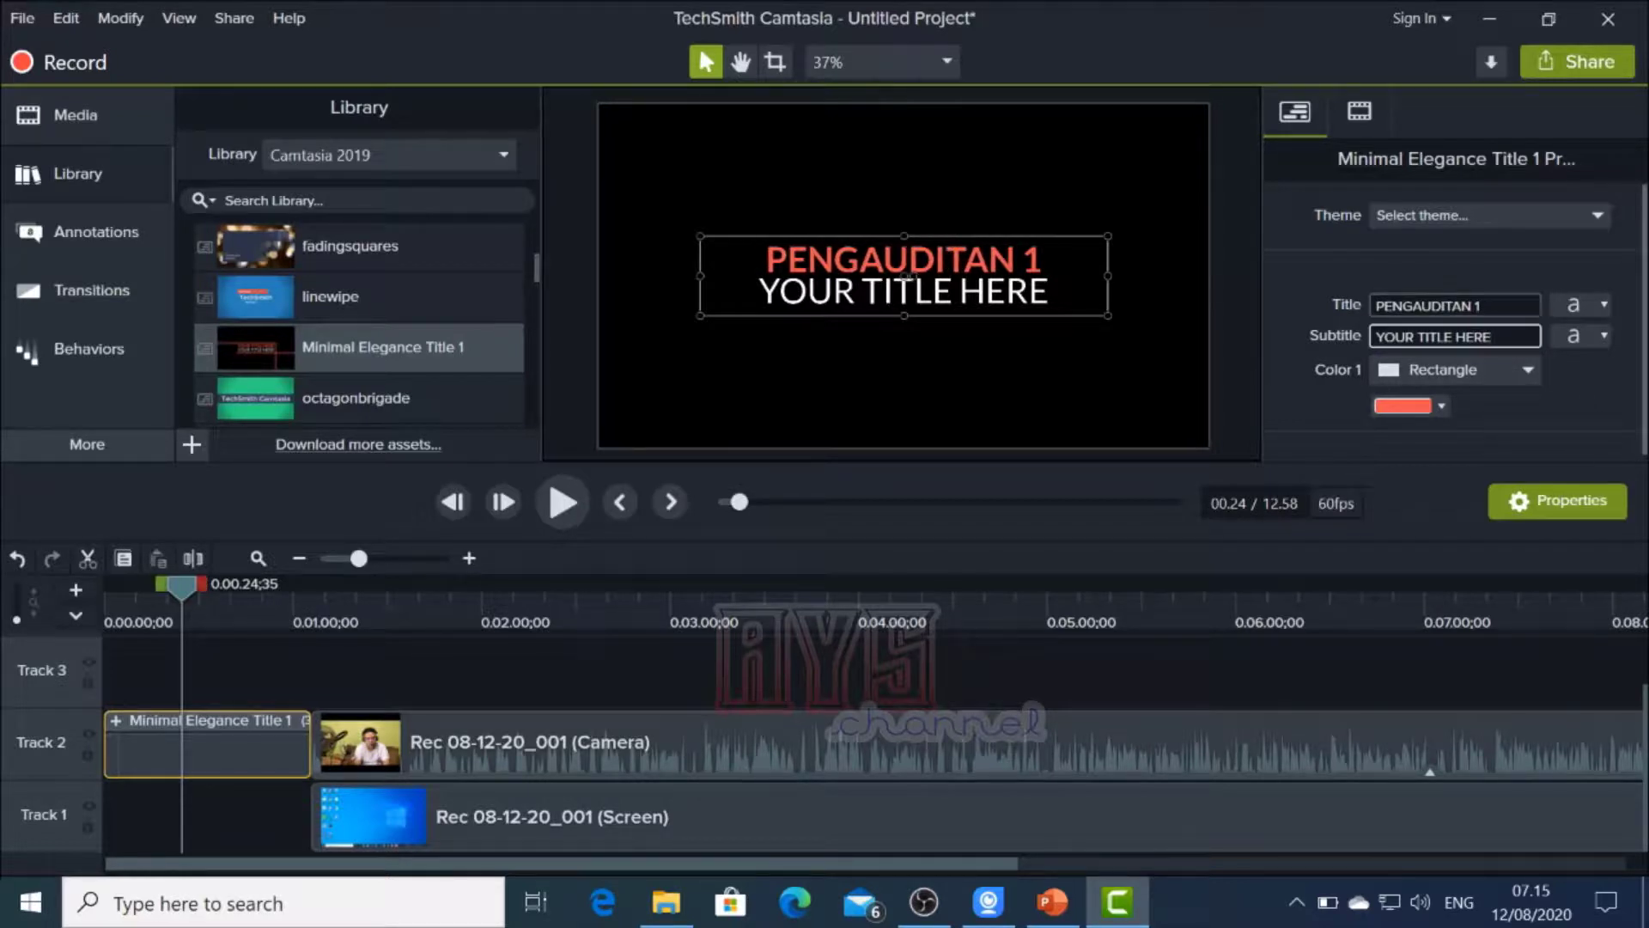
Replace the intro's subtitle with "OLEH :" followed by the presenter's full name in capitals
left_click_drag(1492, 337, 1368, 340)
type("AK")
key("BackSpace")
key("BackSpace")
type("OLEH : AKHMAD YAFIZ SYAM")
left_click(1040, 366)
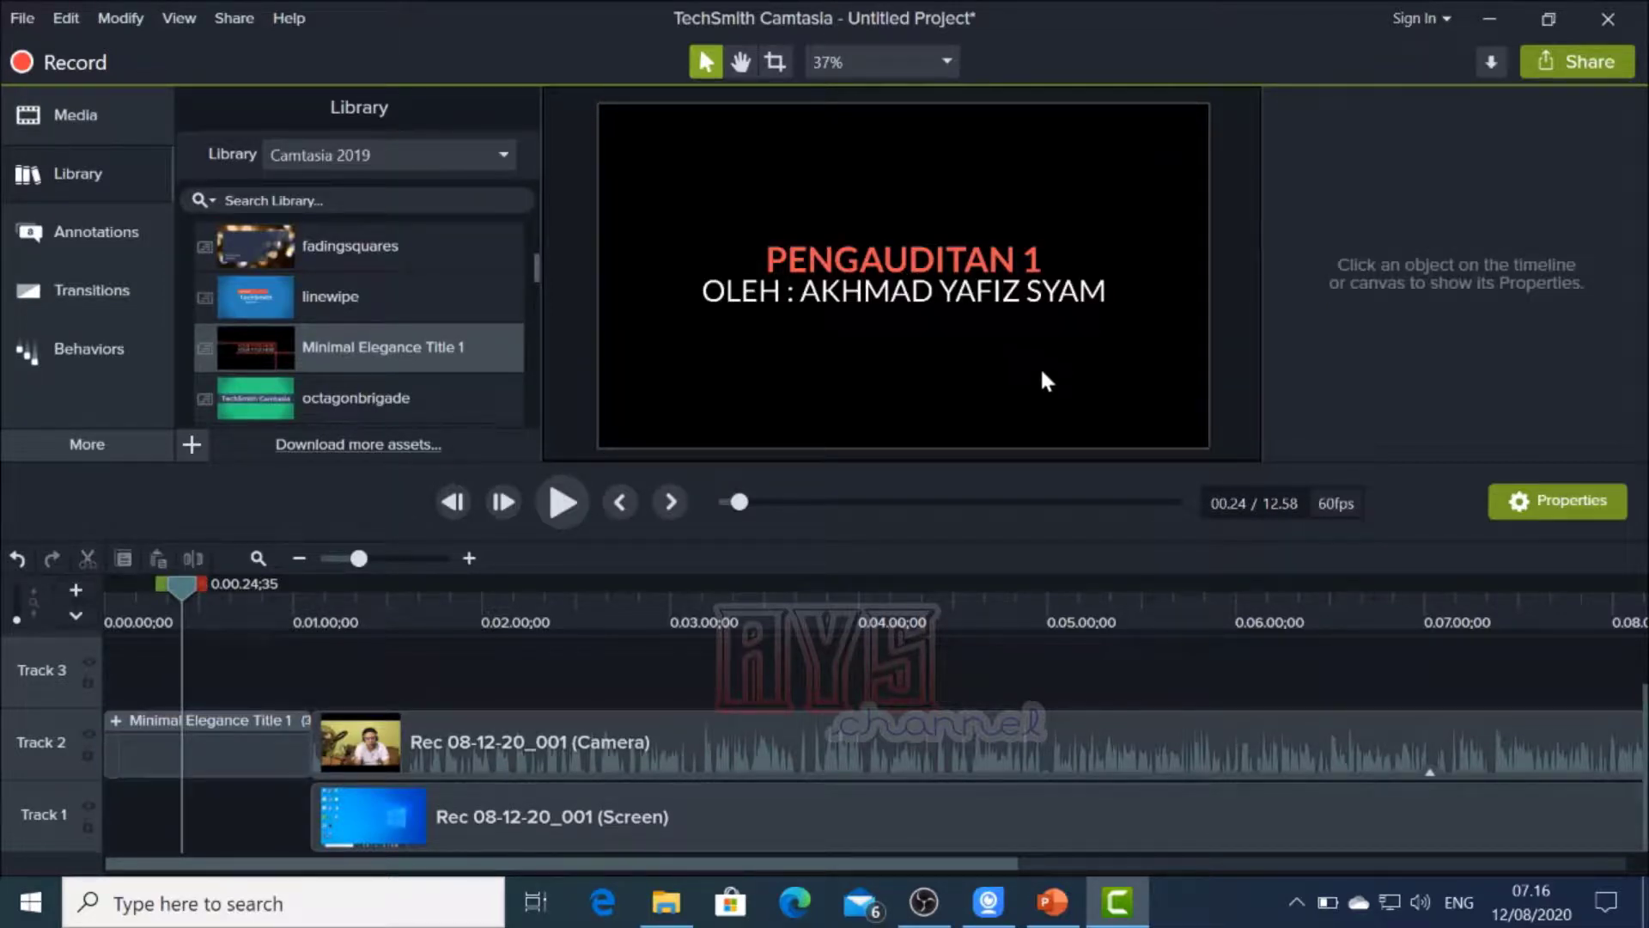
Enlarge the title text group slightly on the canvas and check the title's font settings
left_click(1003, 311)
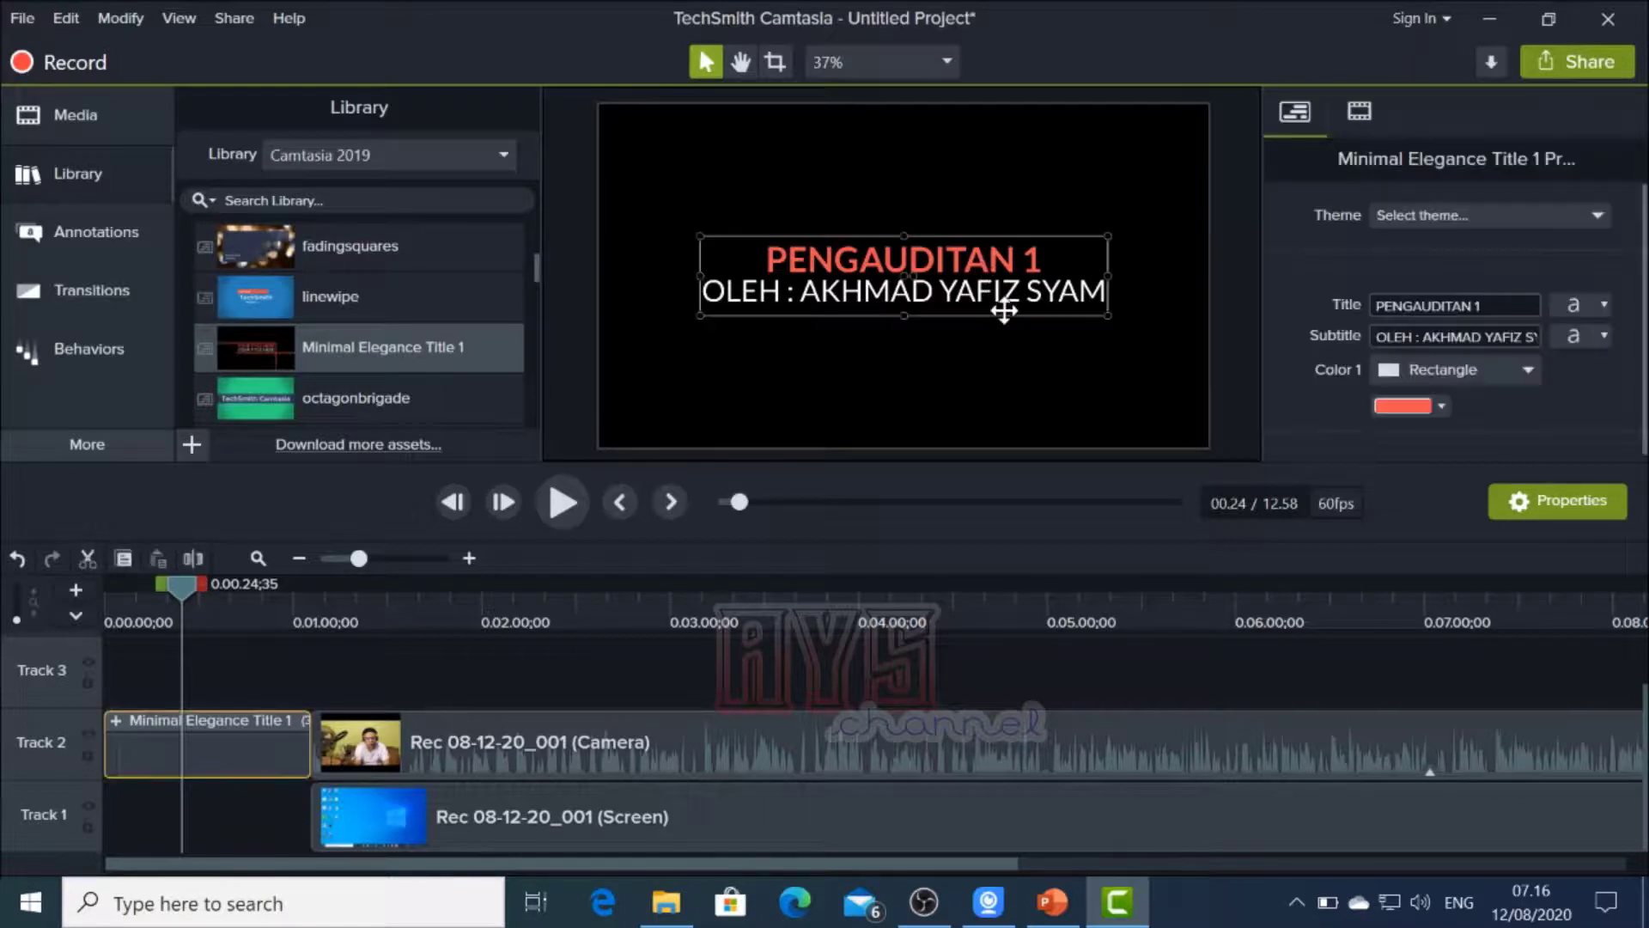
left_click_drag(905, 316, 904, 320)
left_click(1070, 371)
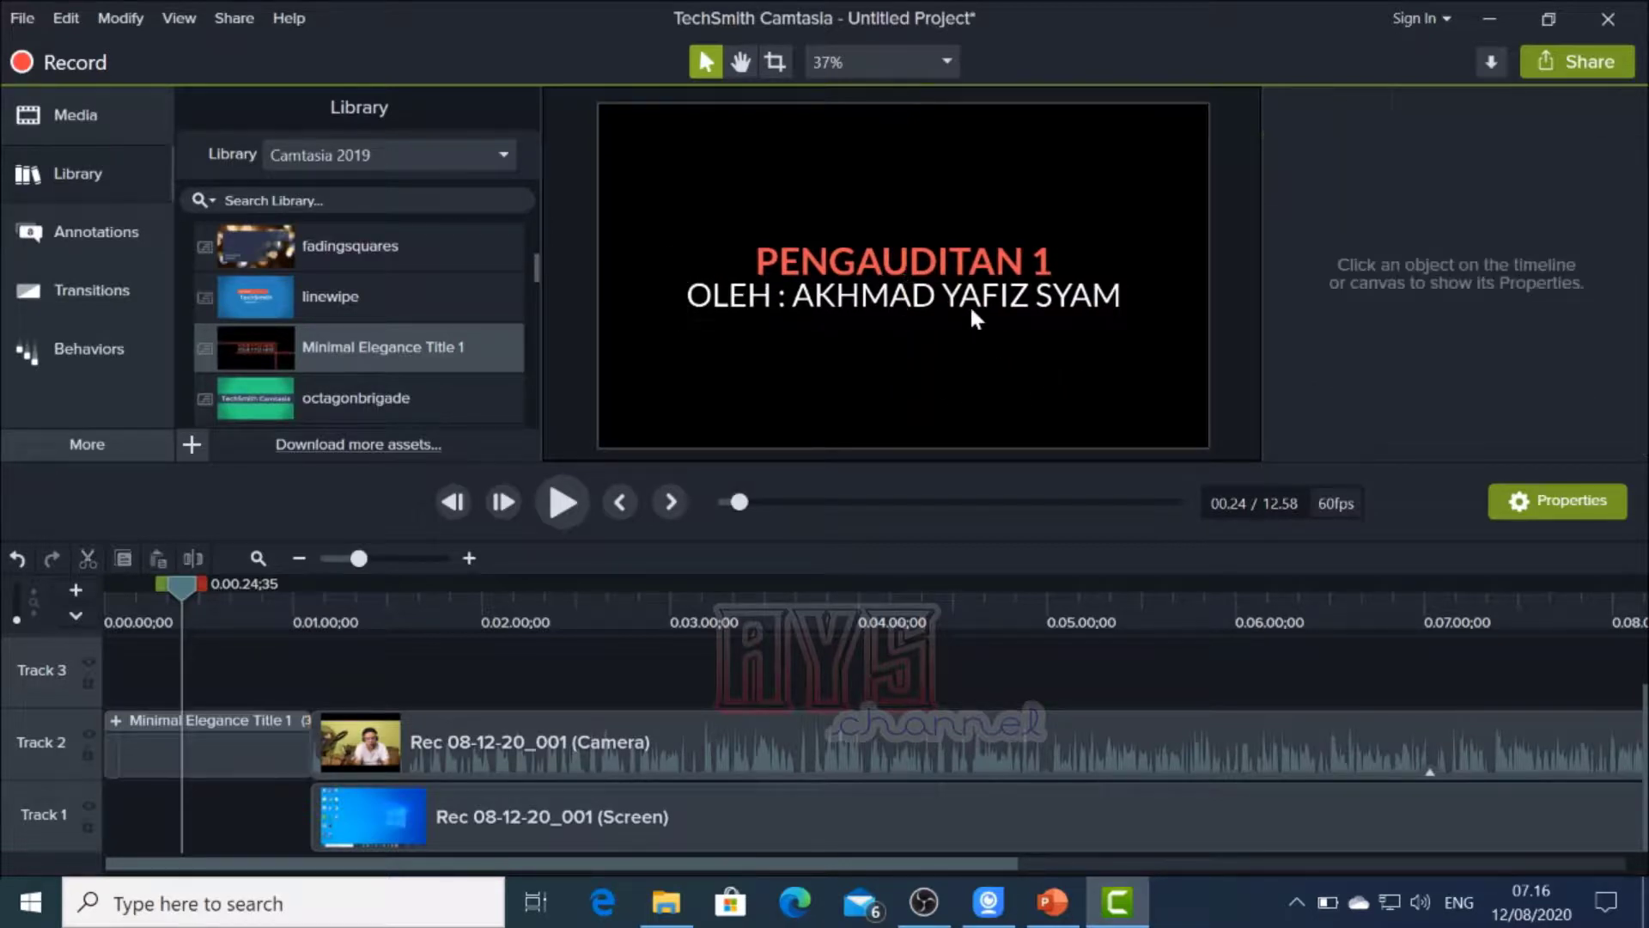
left_click(972, 310)
left_click(1601, 301)
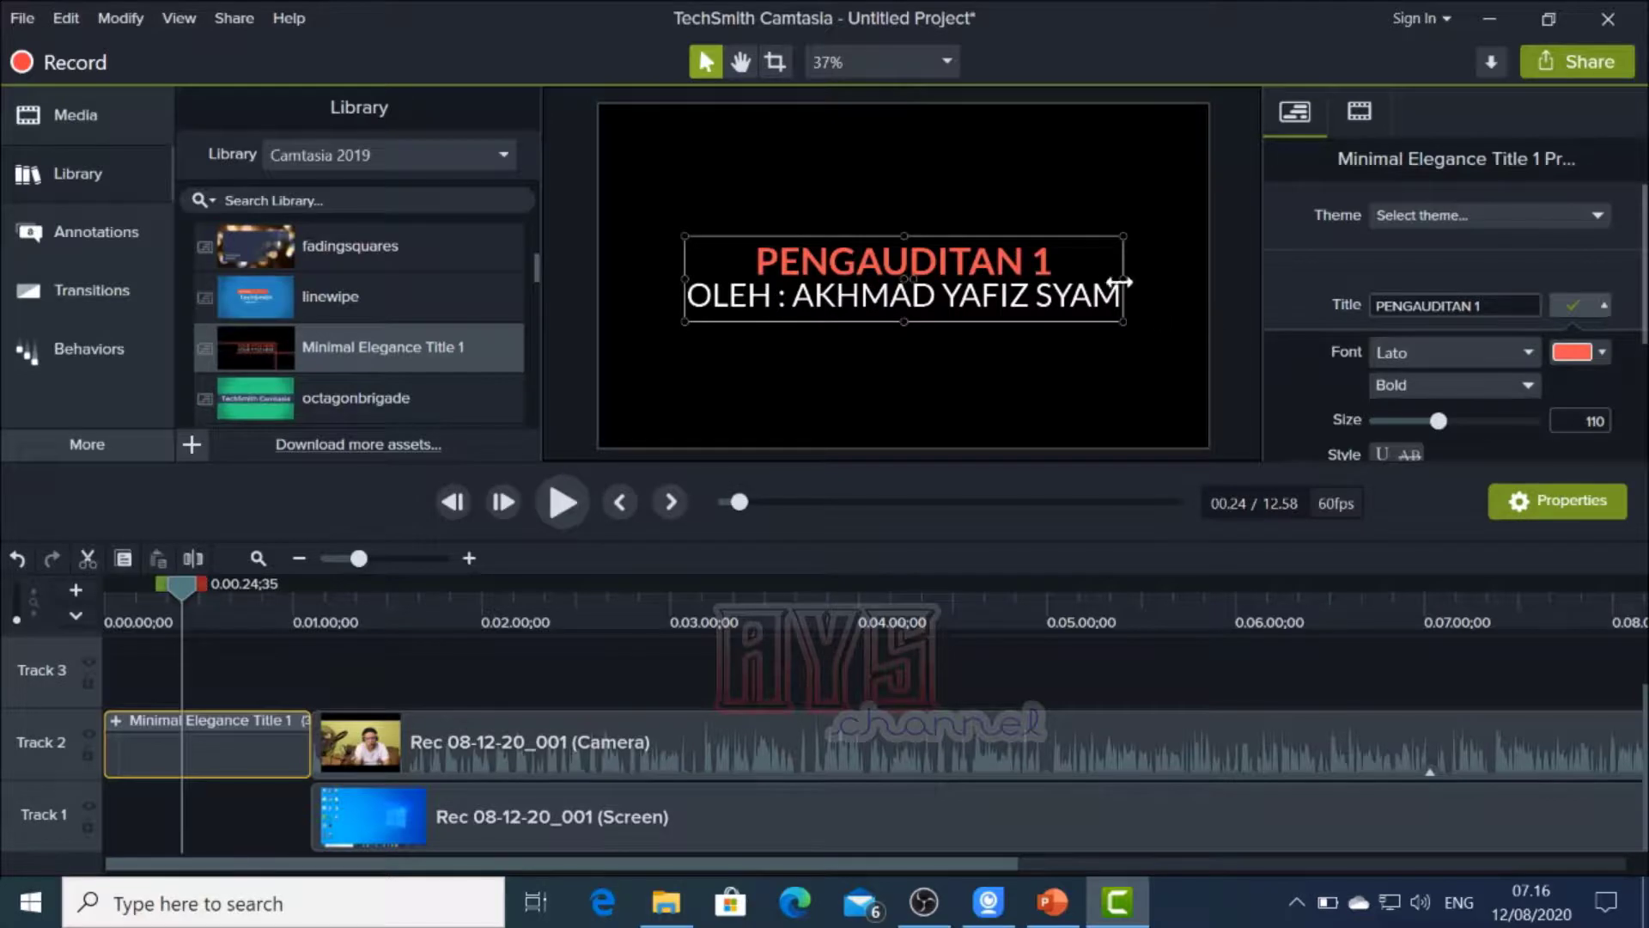
left_click(1165, 261)
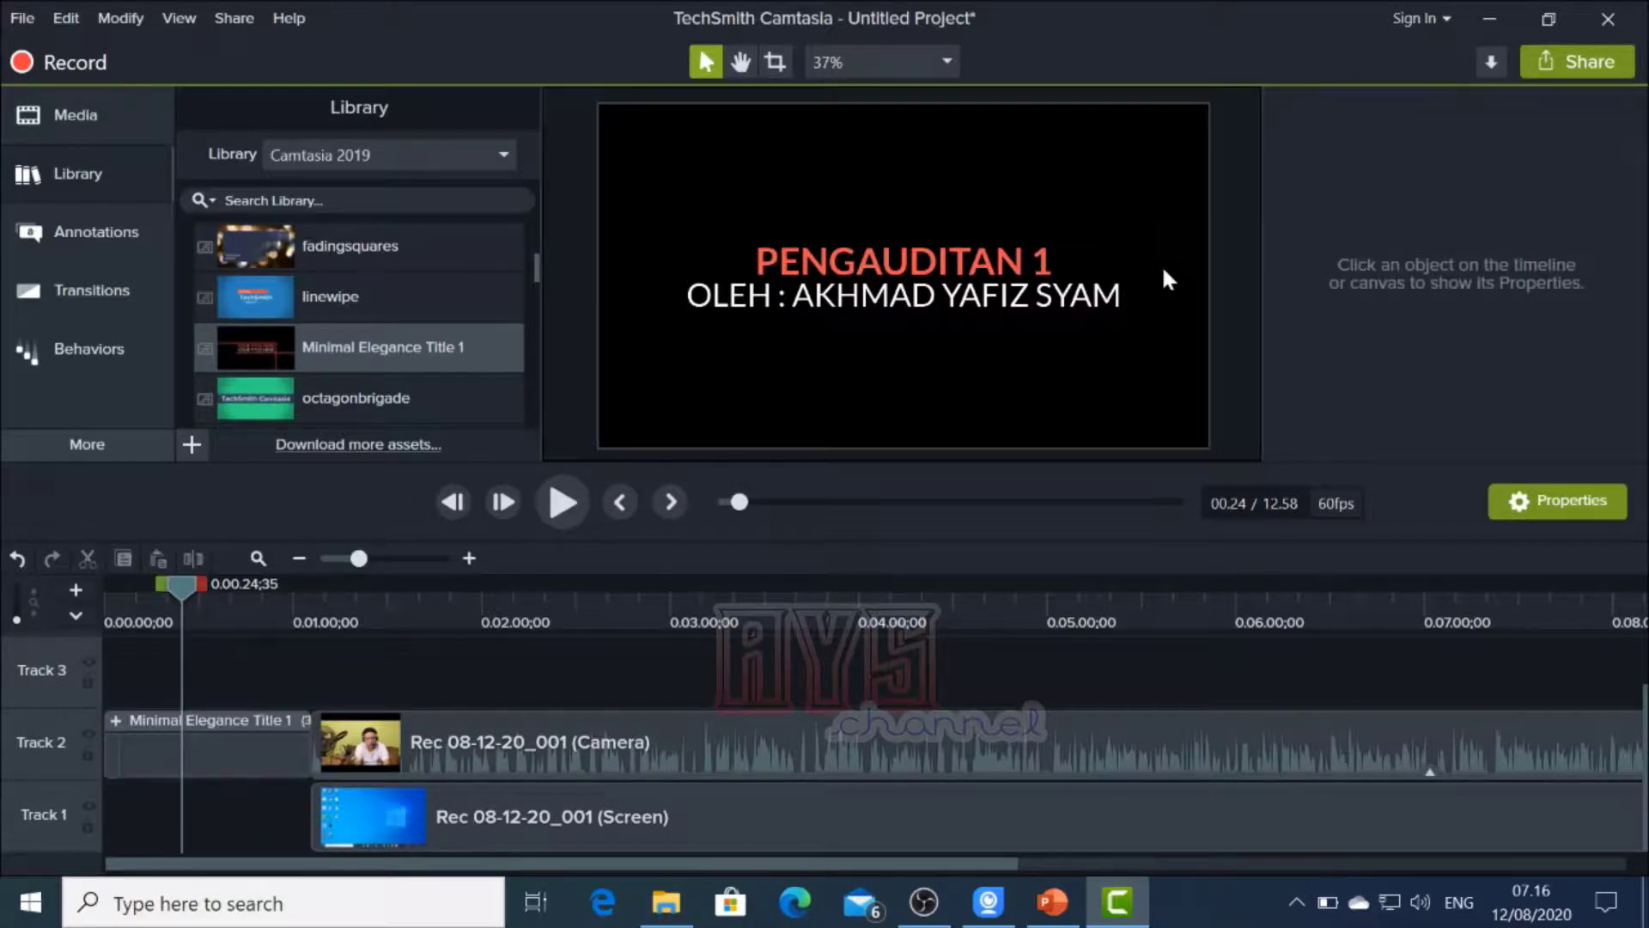
Play the intro title from the start of the timeline and pause it to review the animation
left_click(618, 501)
left_click(565, 507)
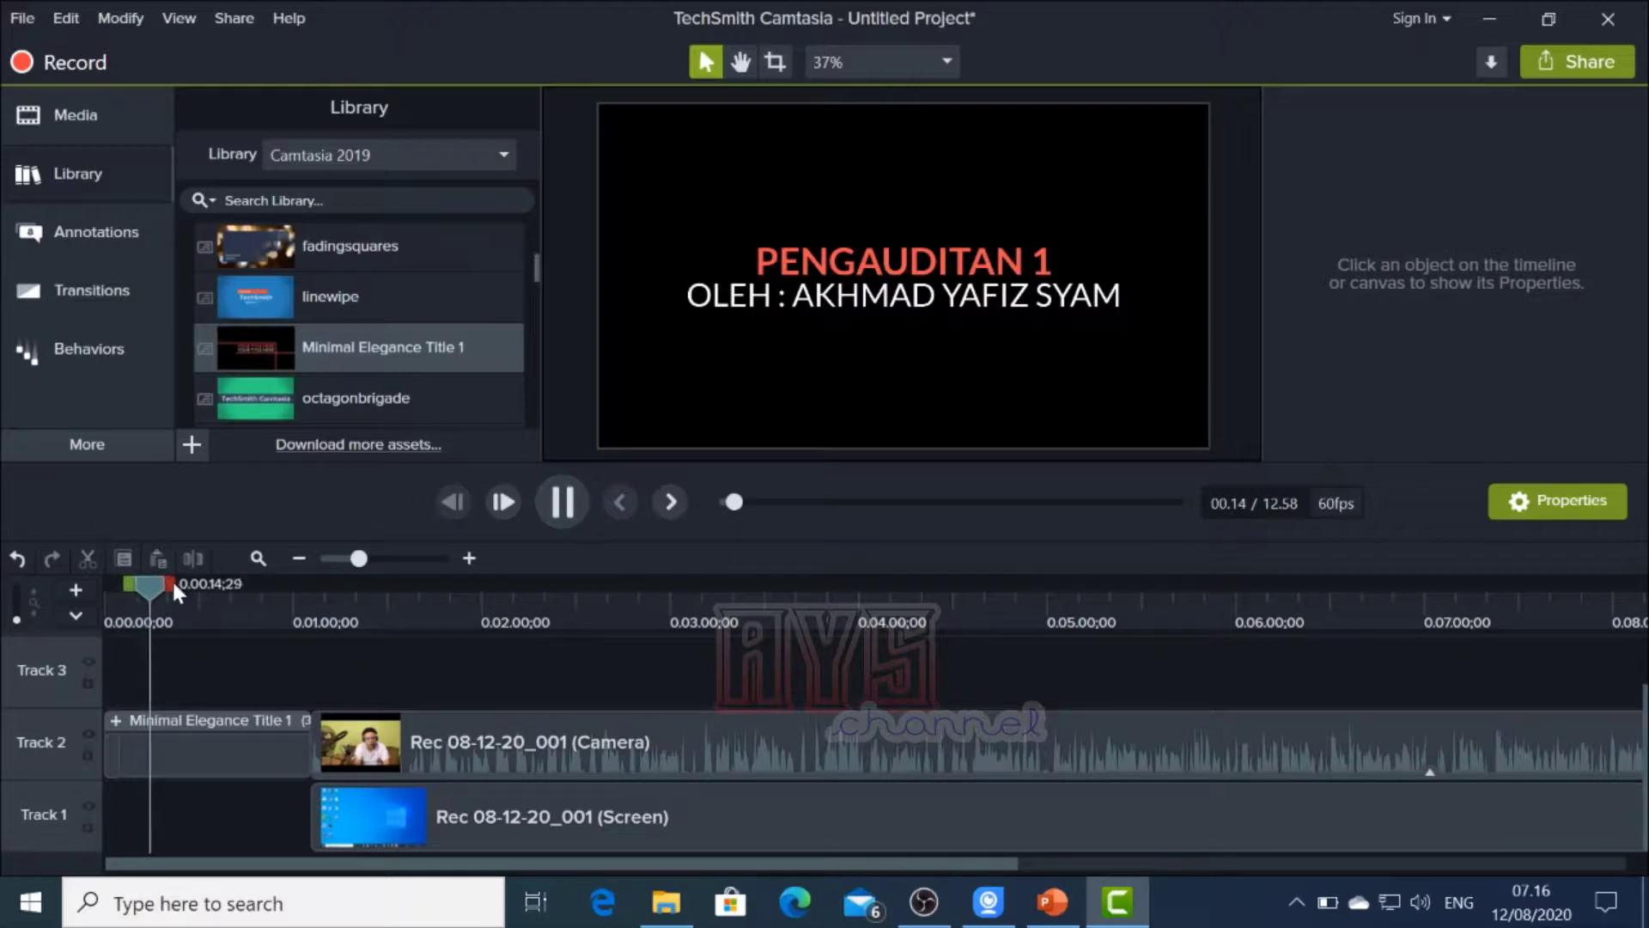
left_click(562, 506)
Split the intro title clip on Track 2 at about 0:09
left_click_drag(163, 582, 141, 585)
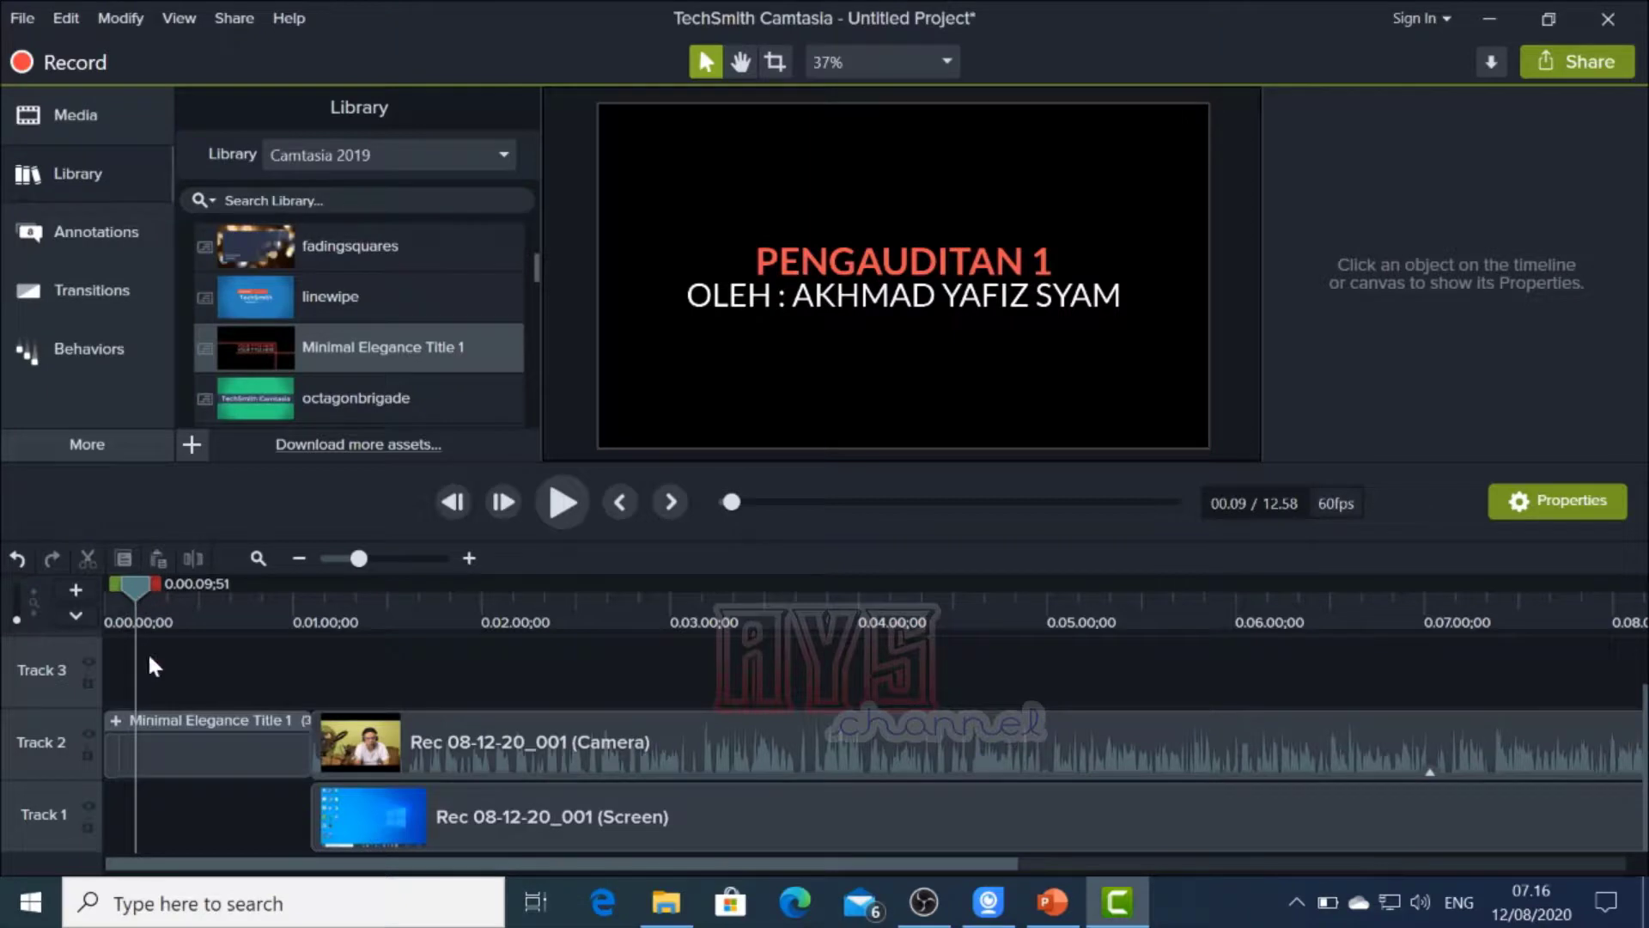
left_click(149, 741)
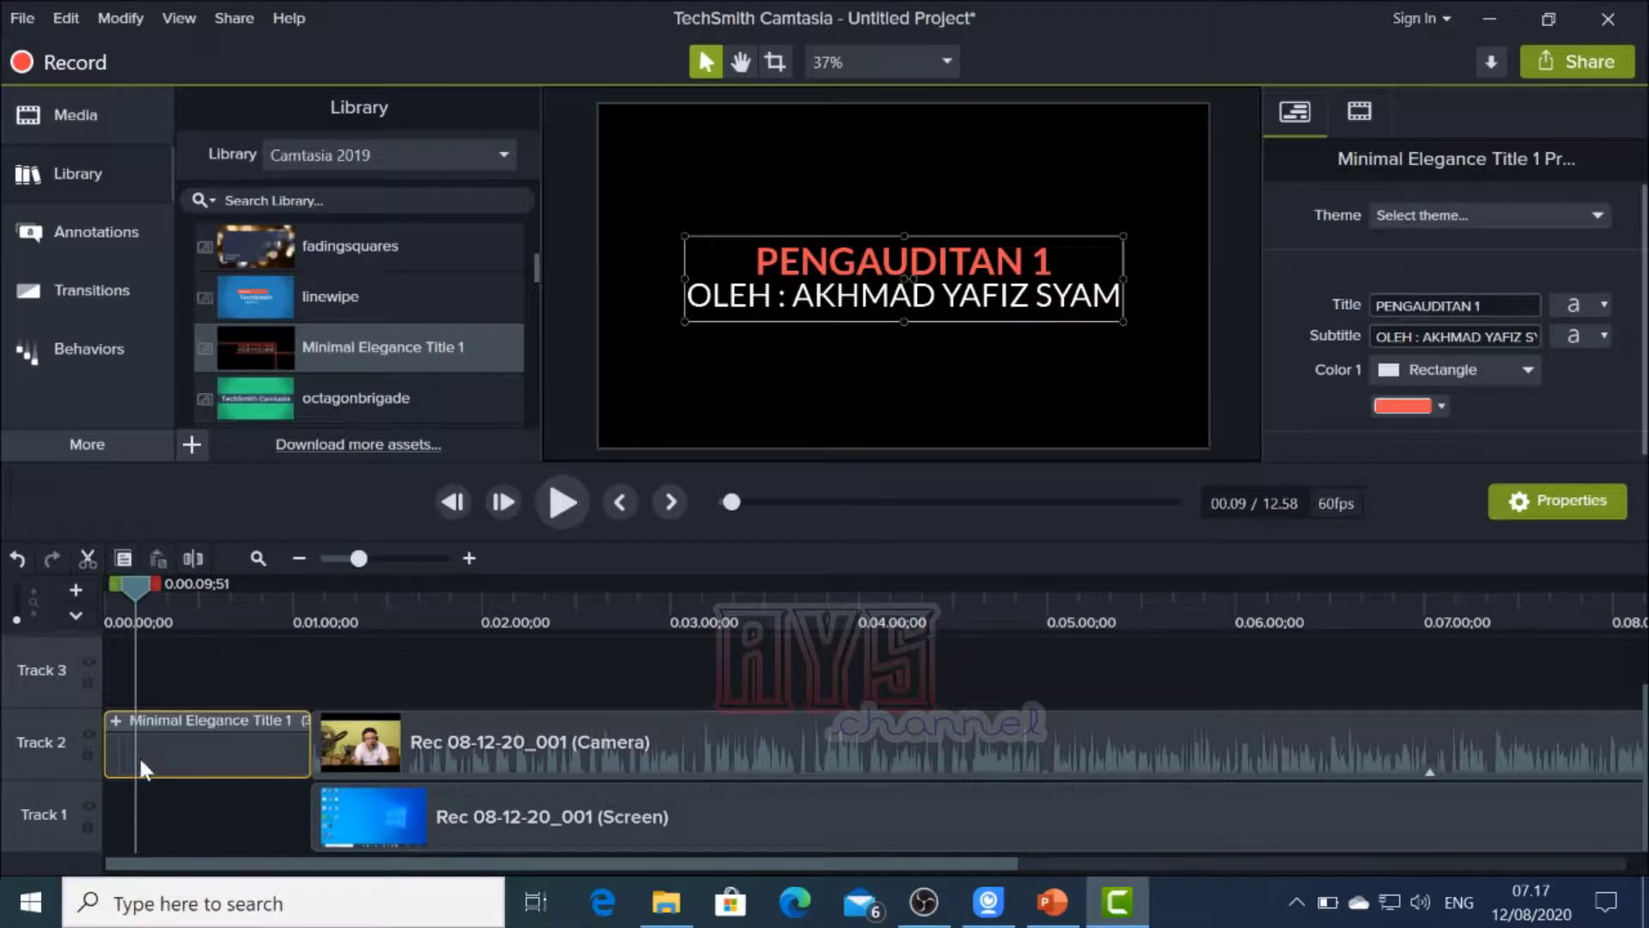
left_click(194, 559)
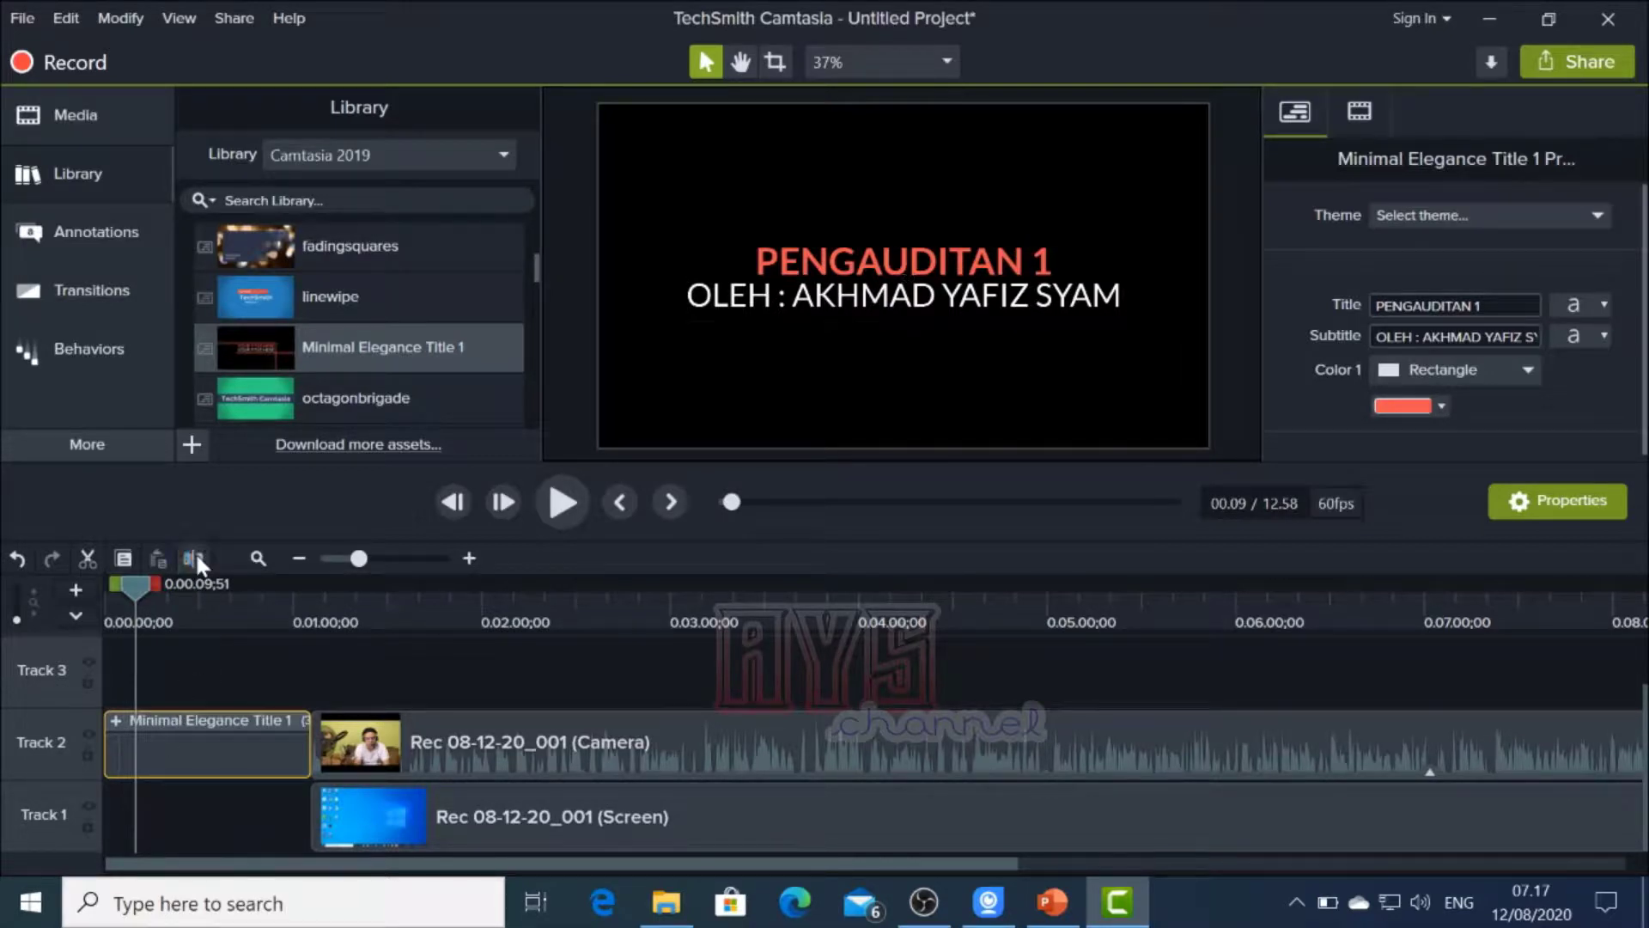
Ripple delete the second part of the split intro title on Track 2
left_click(194, 730)
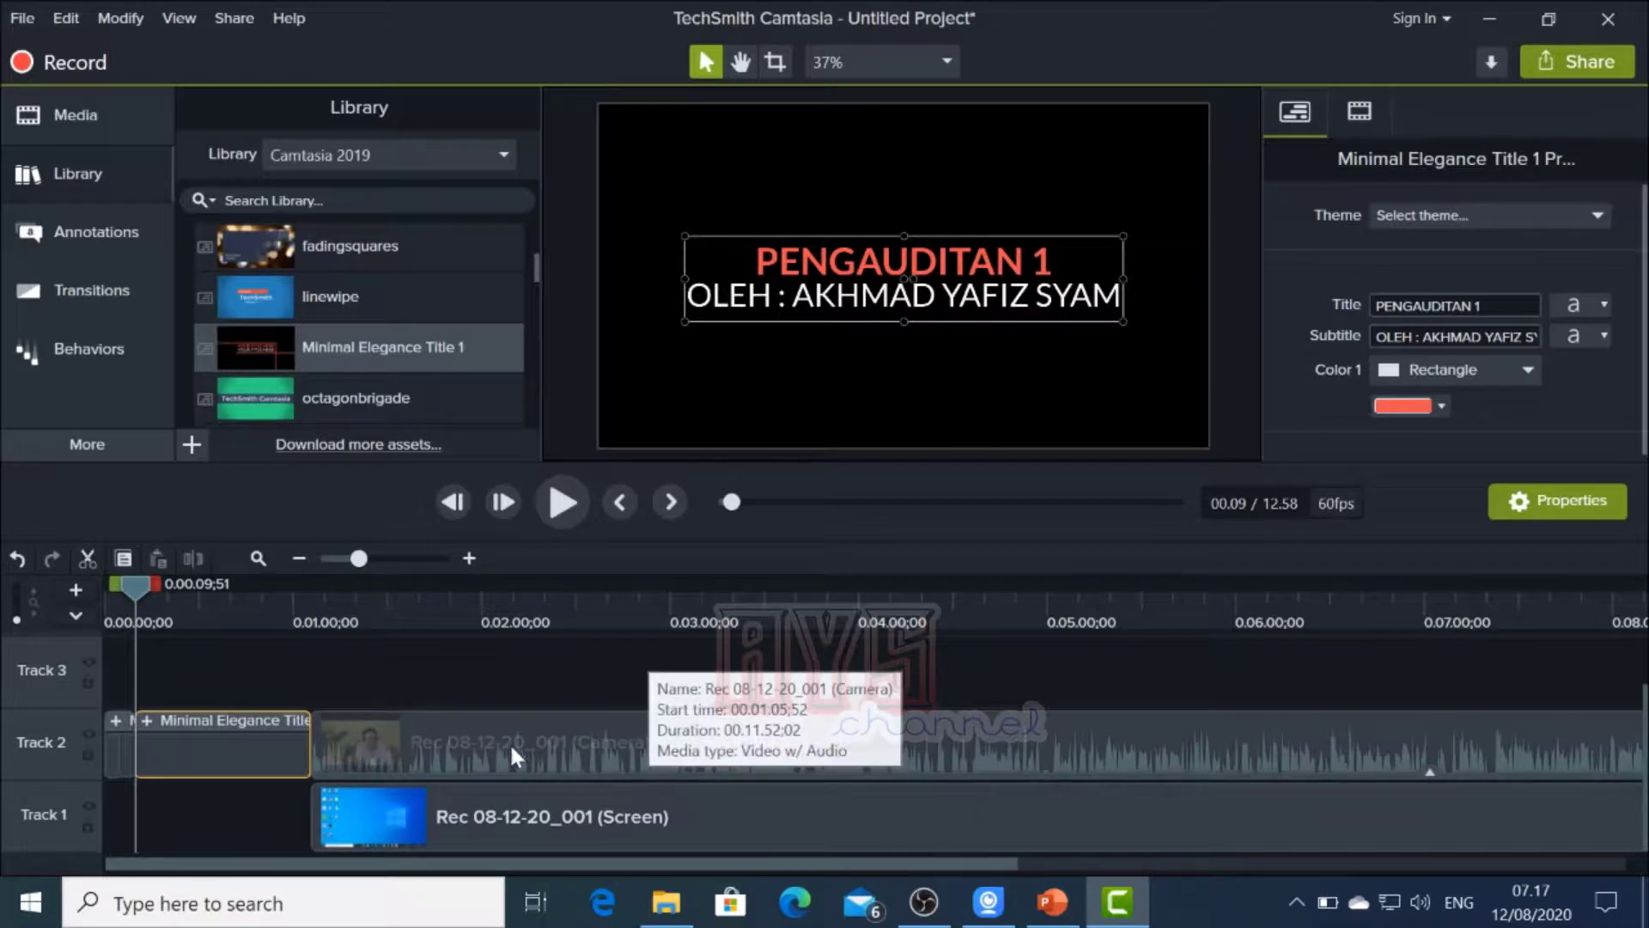
left_click(538, 746)
left_click(522, 809)
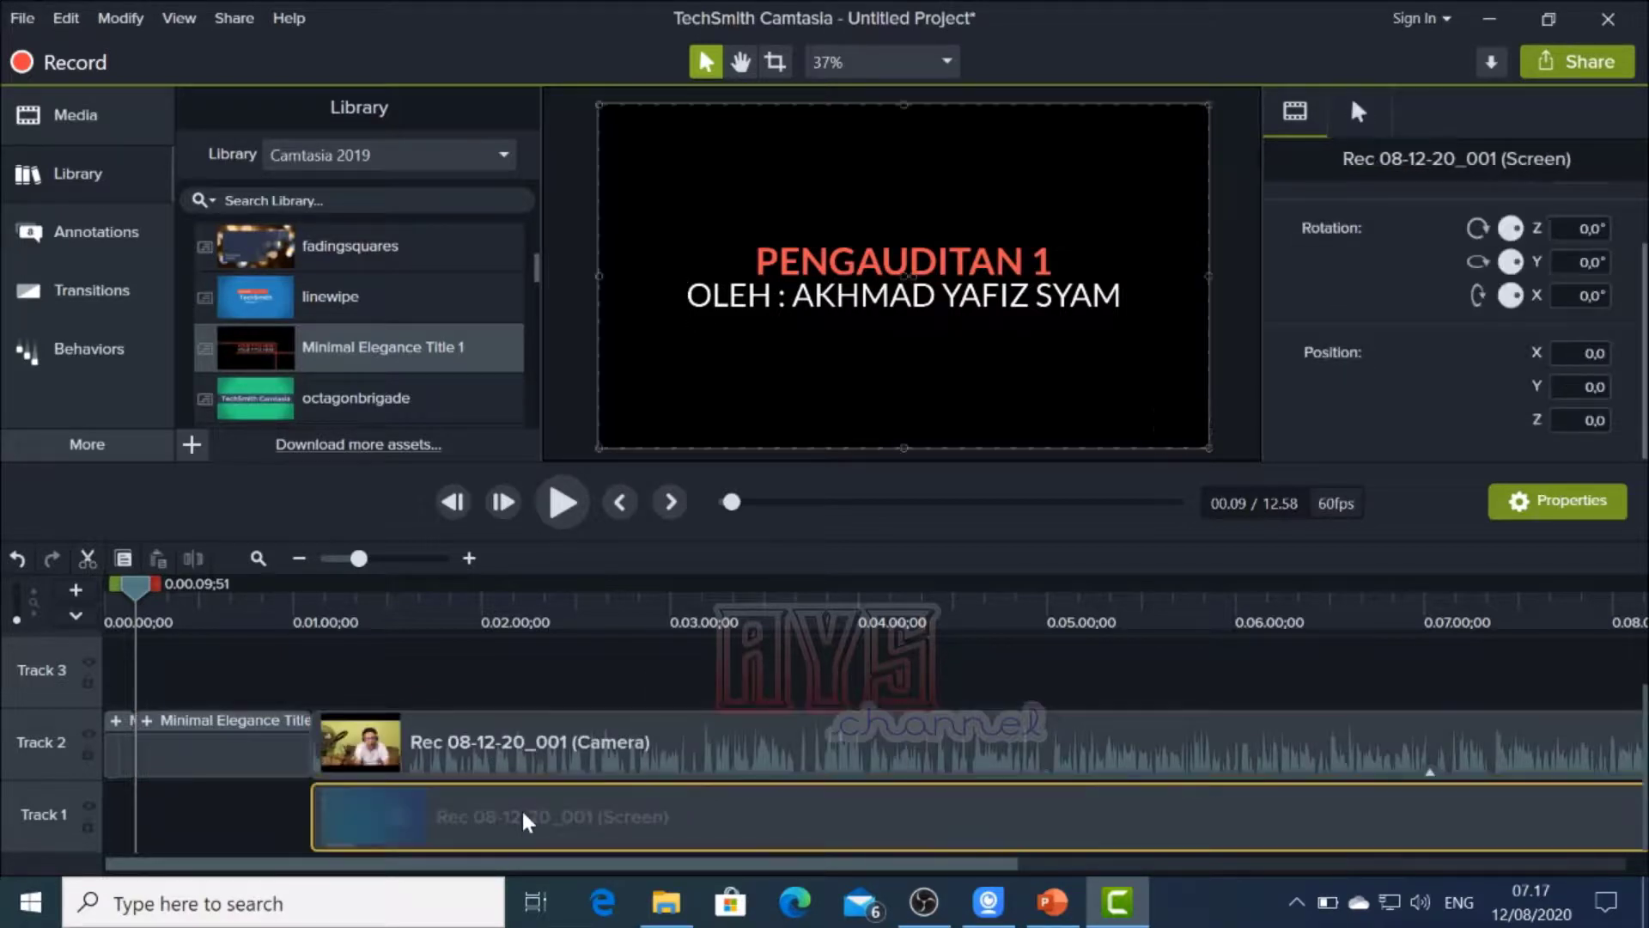
left_click(519, 744)
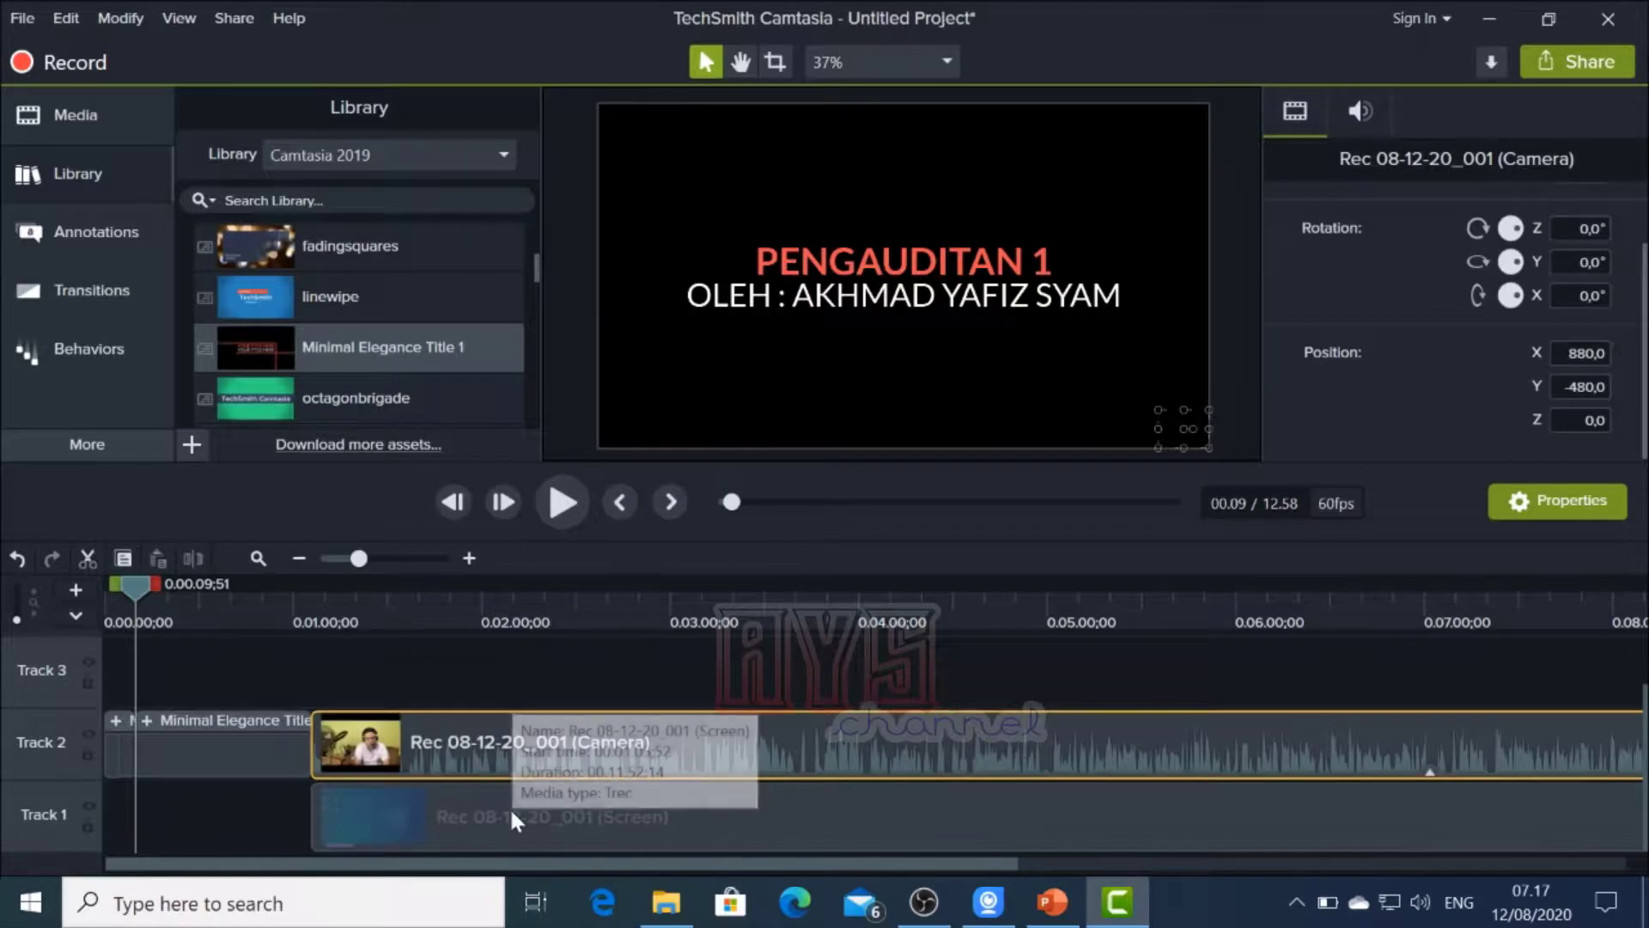
left_click(245, 735)
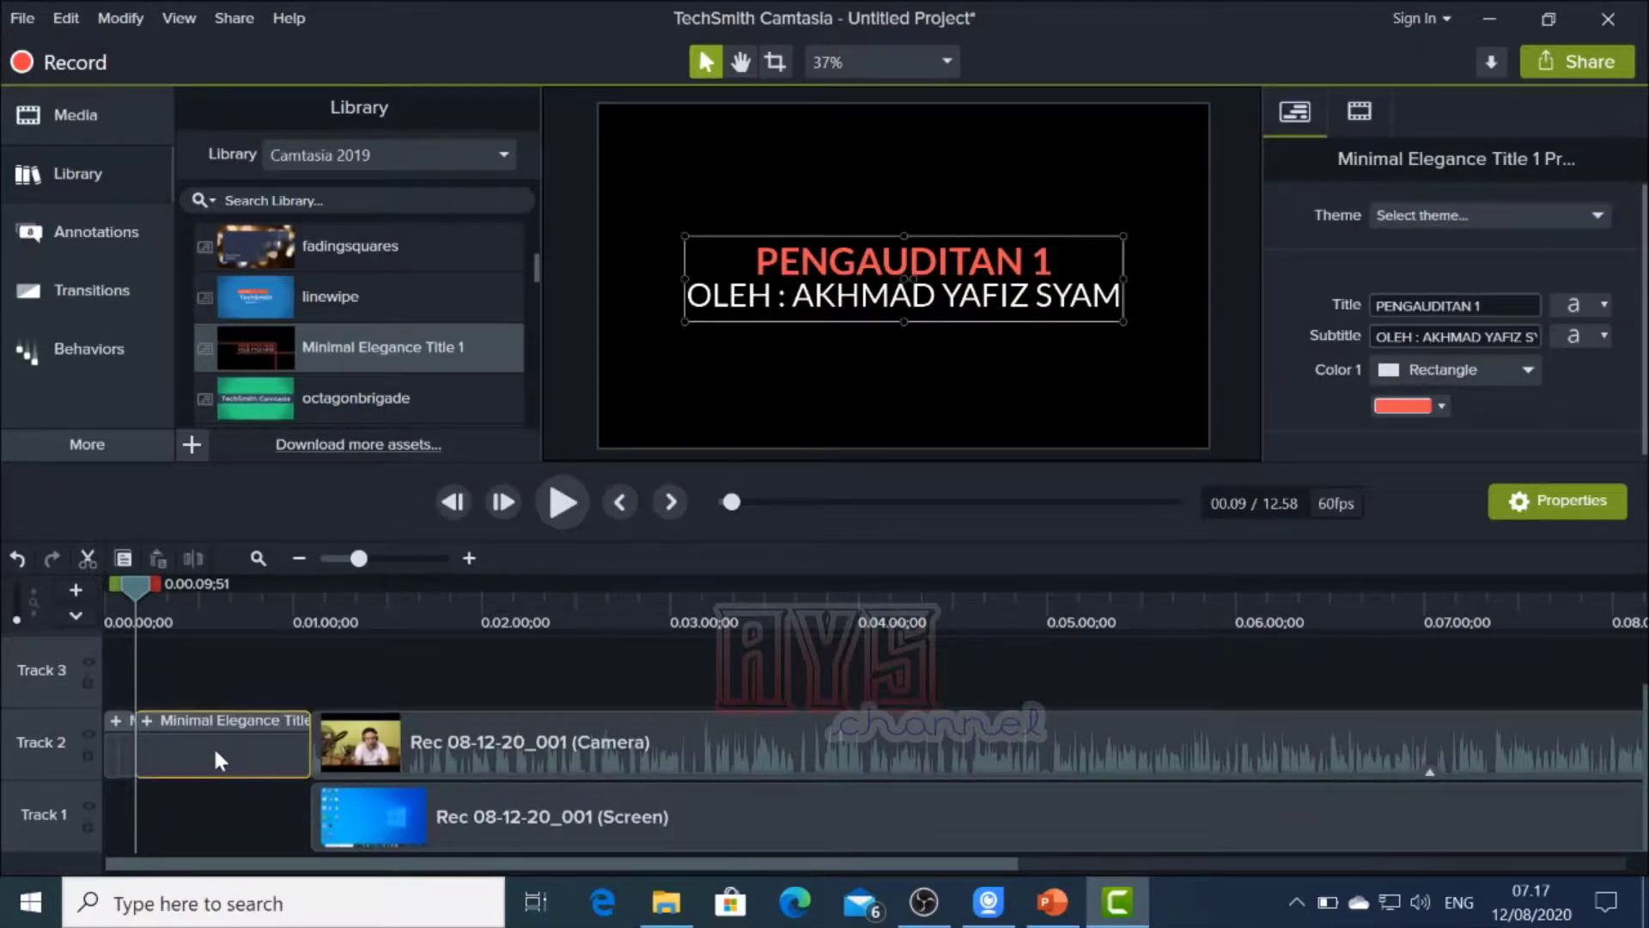
right_click(217, 754)
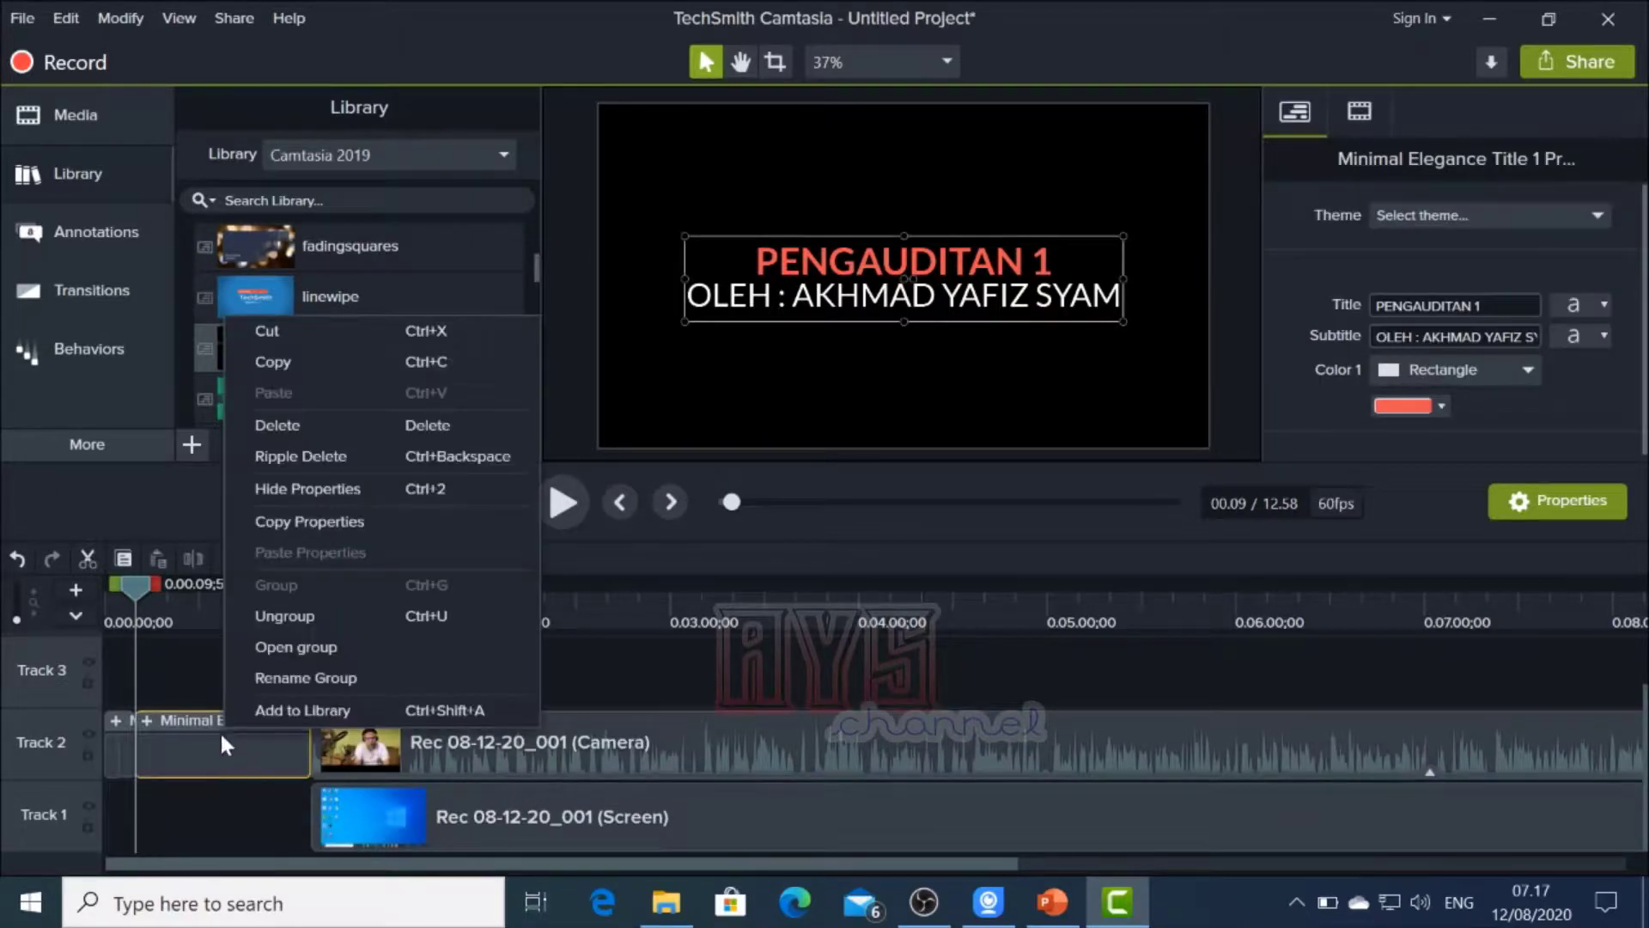
left_click(328, 456)
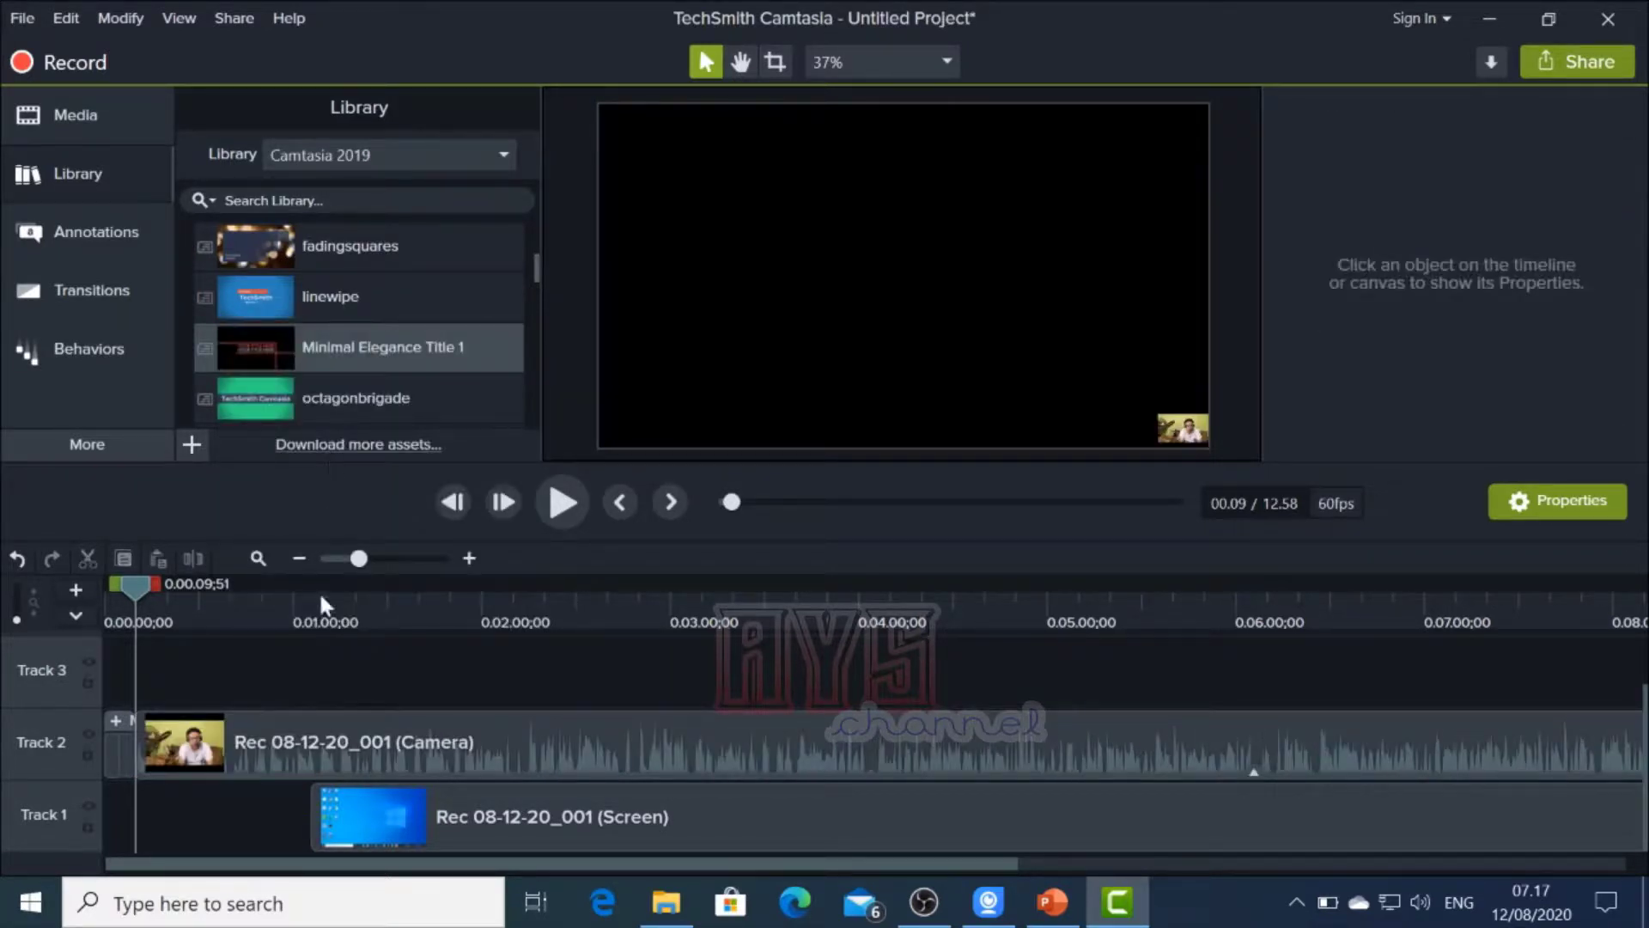
Move the screen recording clip on Track 1 so it starts where the intro title ends, aligned with the camera clip
left_click(360, 804)
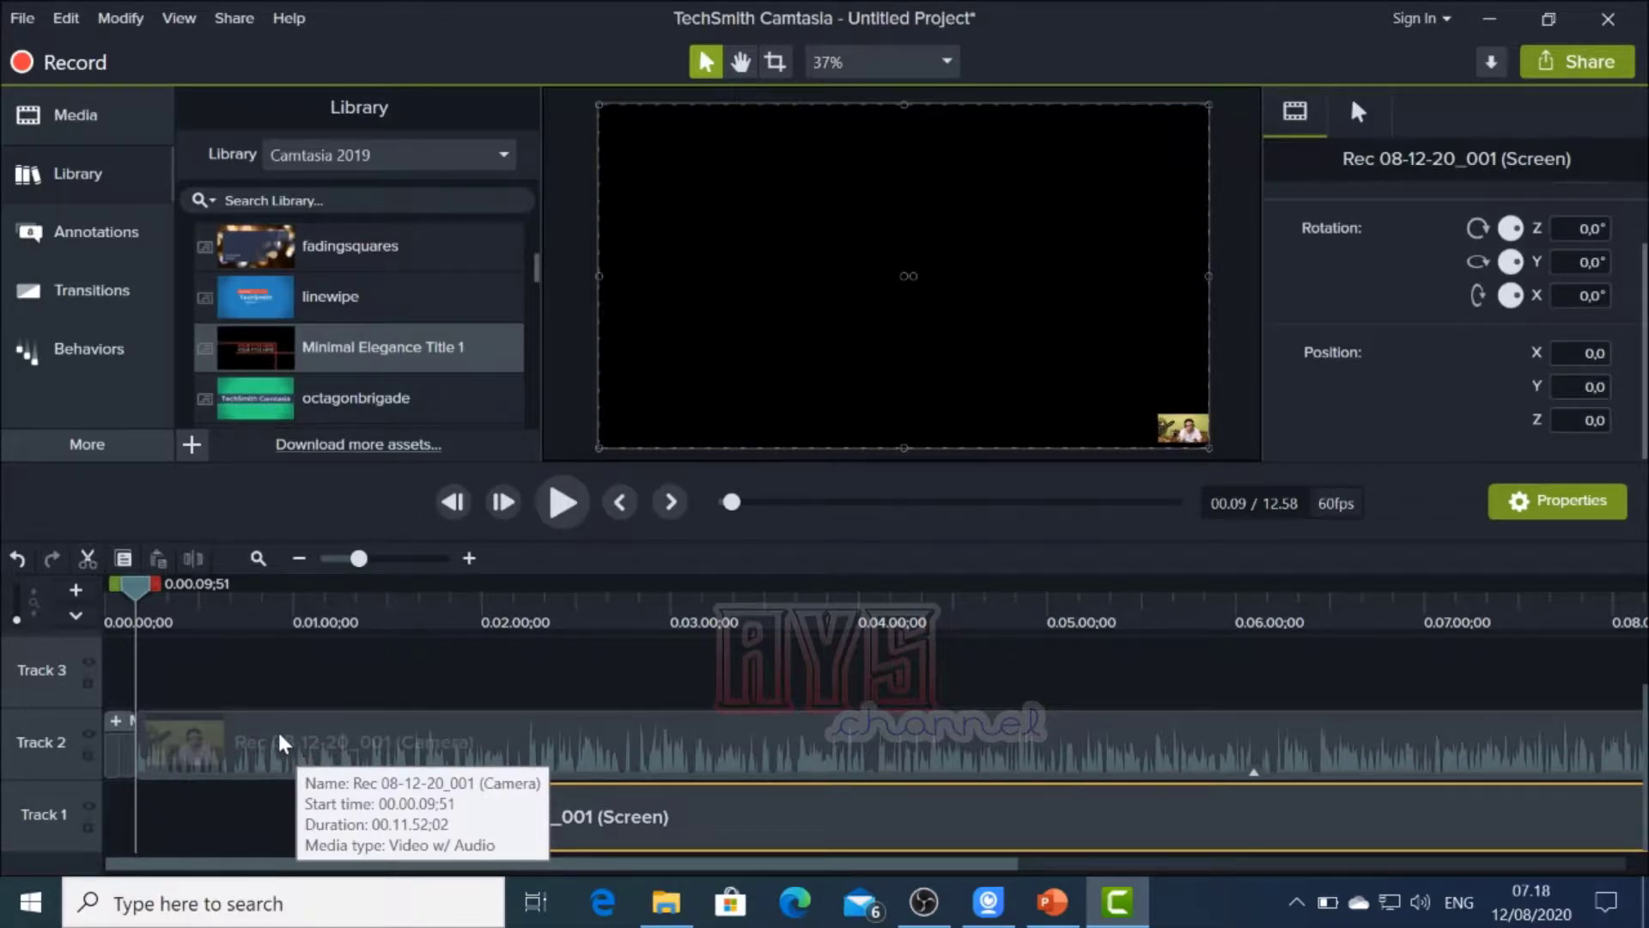
left_click(284, 743)
left_click(375, 838)
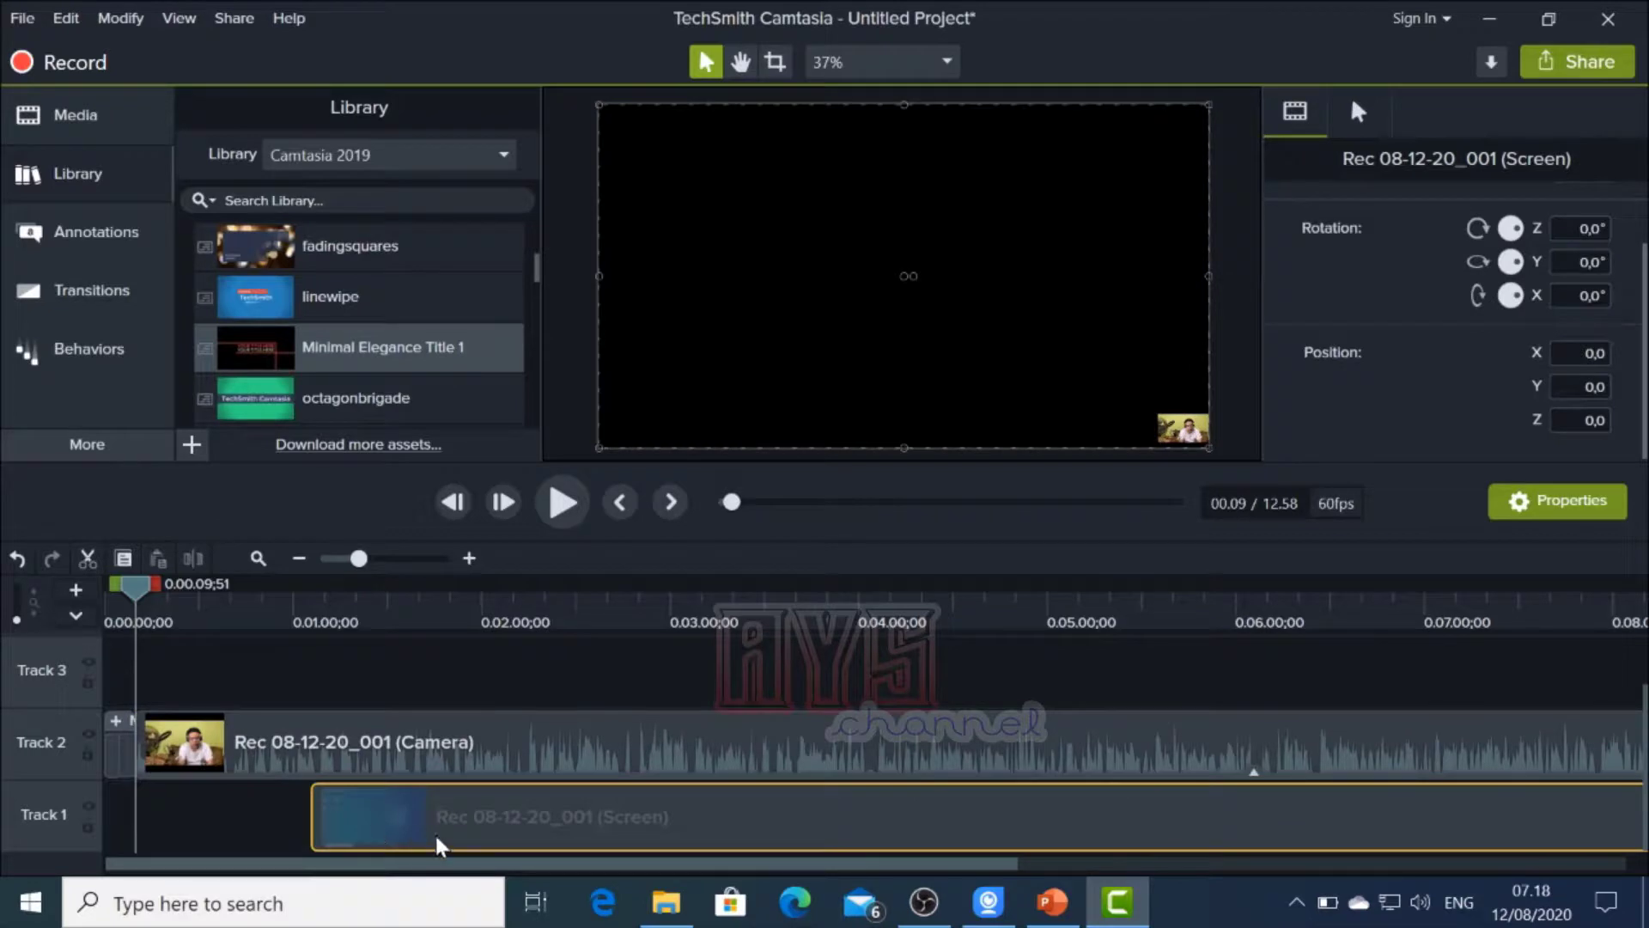
left_click_drag(472, 848, 290, 827)
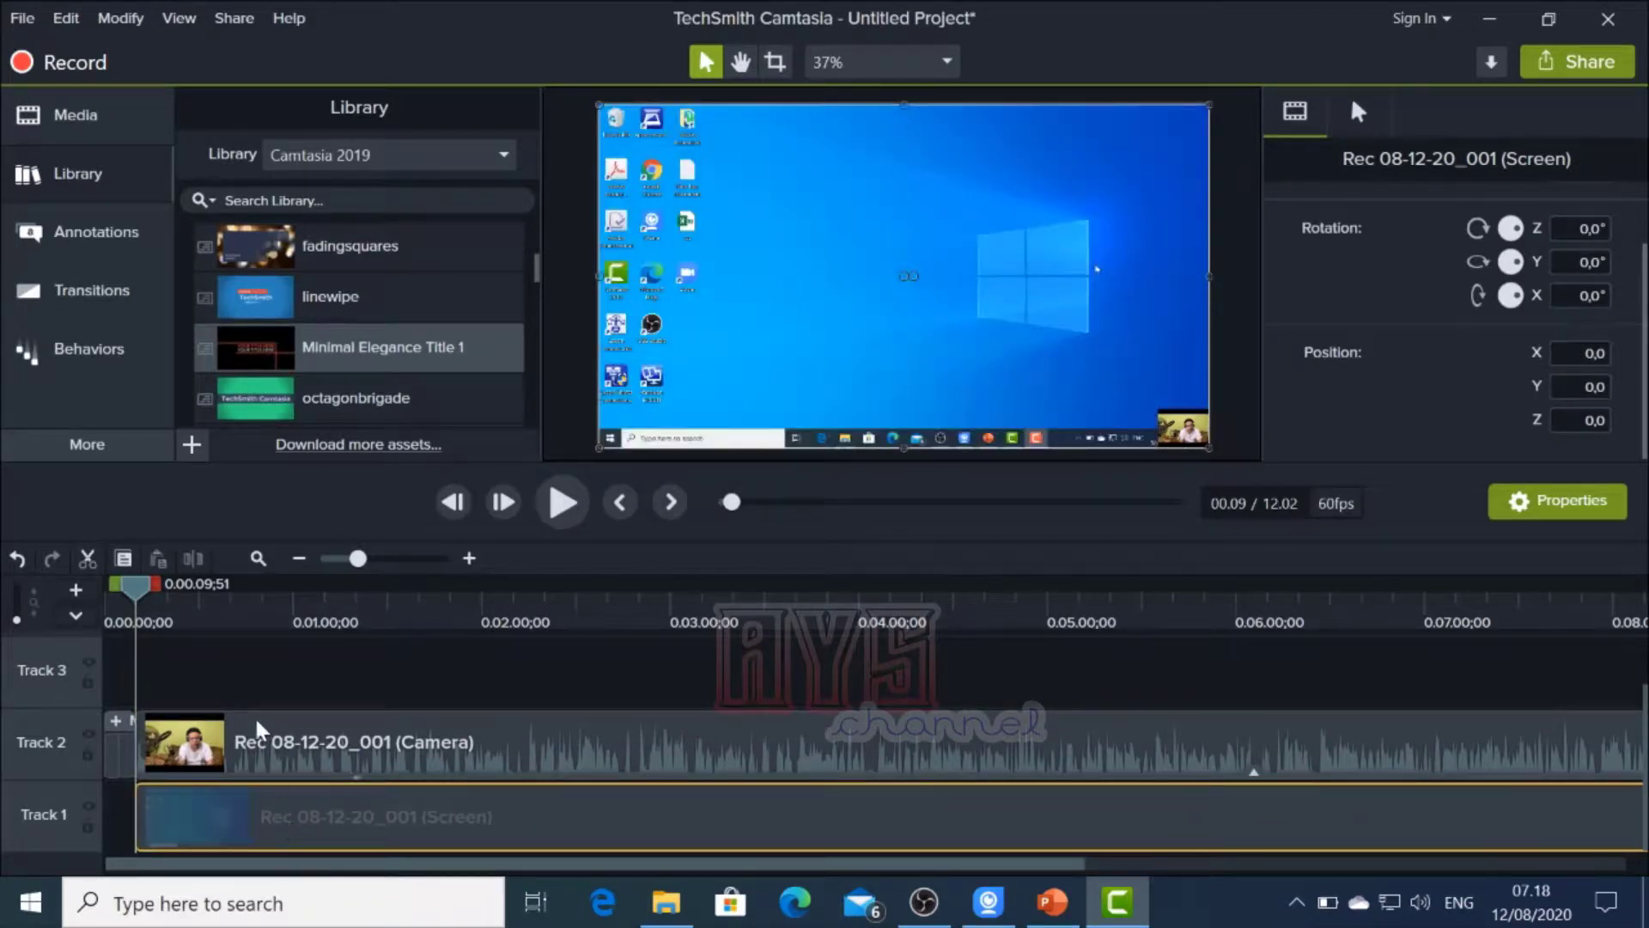
Play the timeline from the start through the intro into the recording, and return the playhead to the beginning
left_click_drag(144, 591, 102, 593)
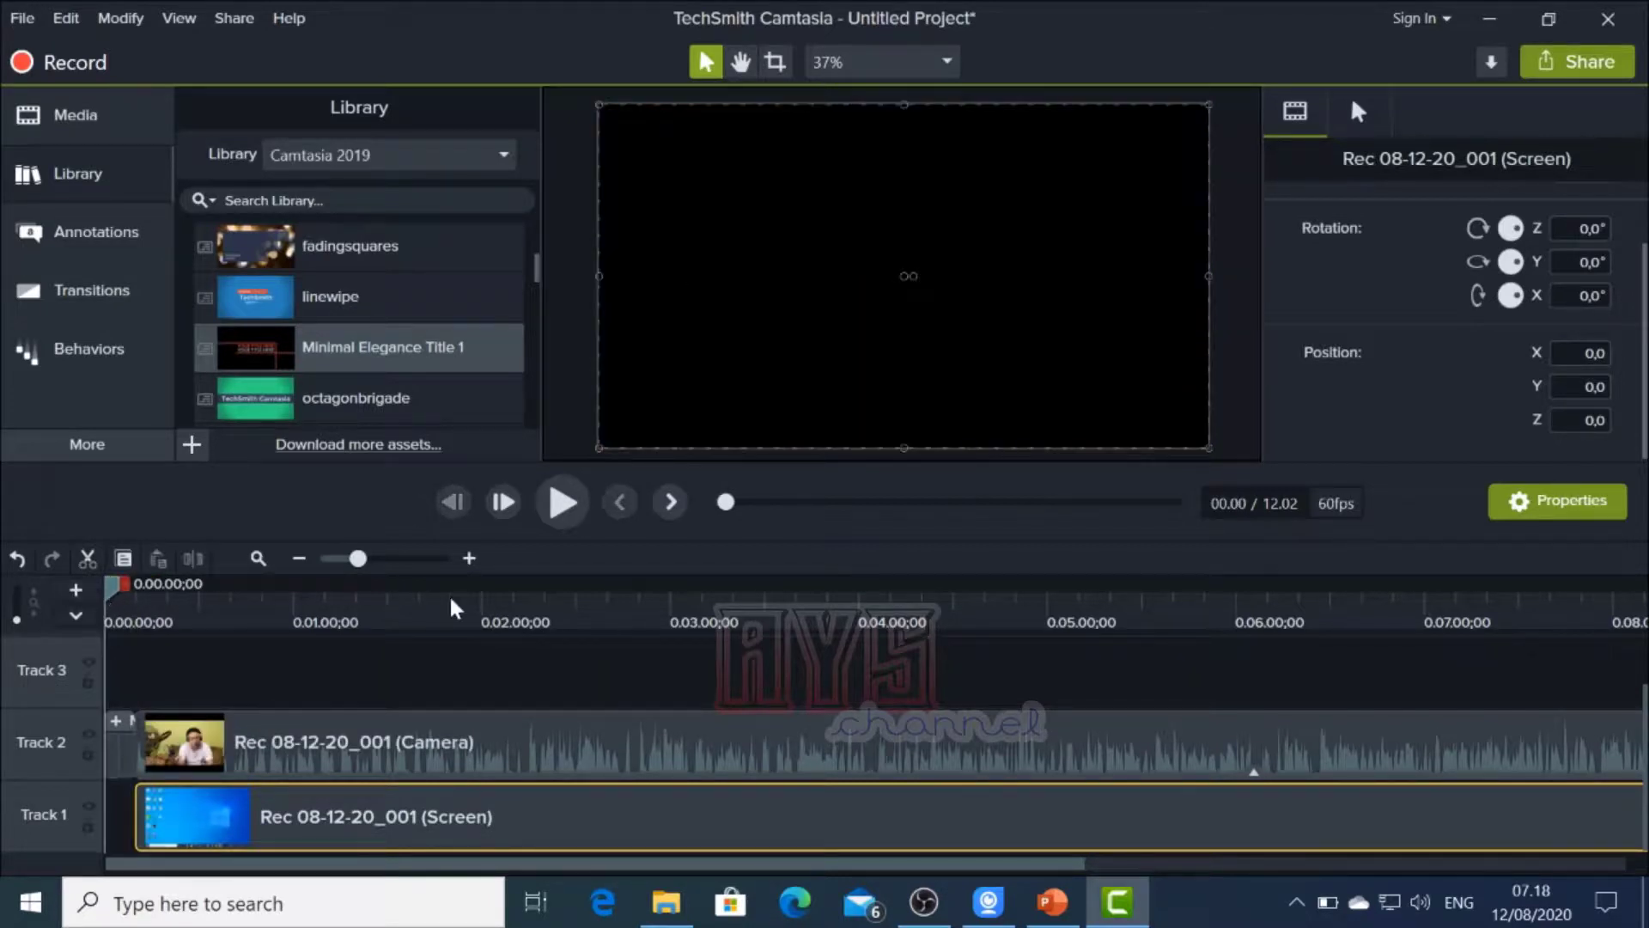
left_click(567, 507)
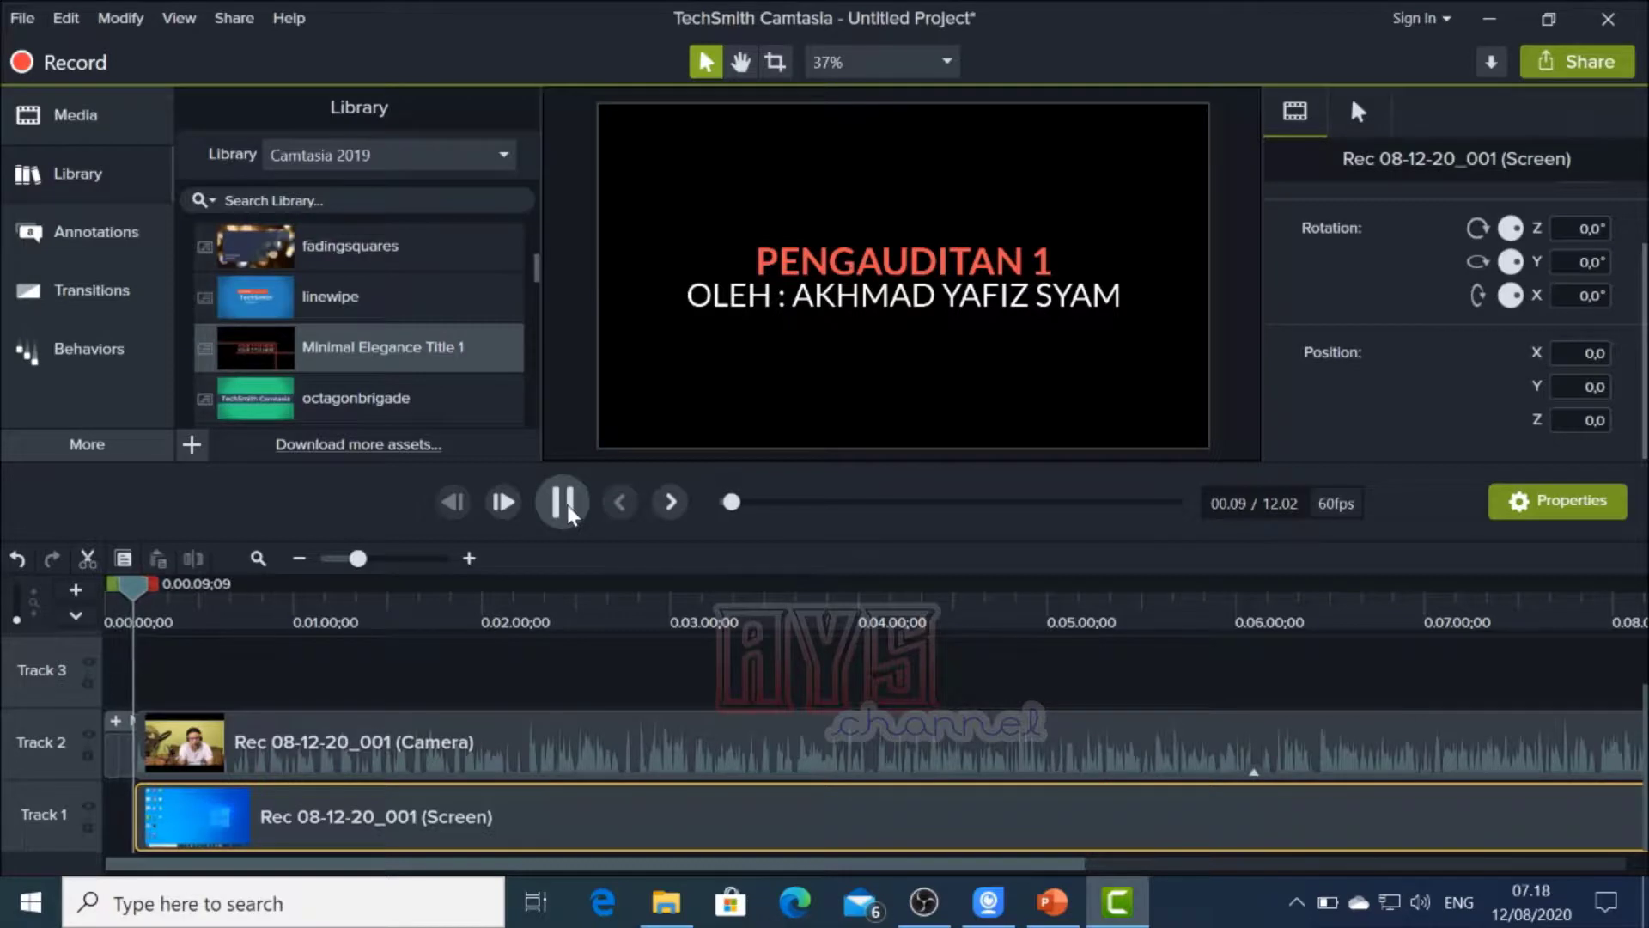
left_click(564, 502)
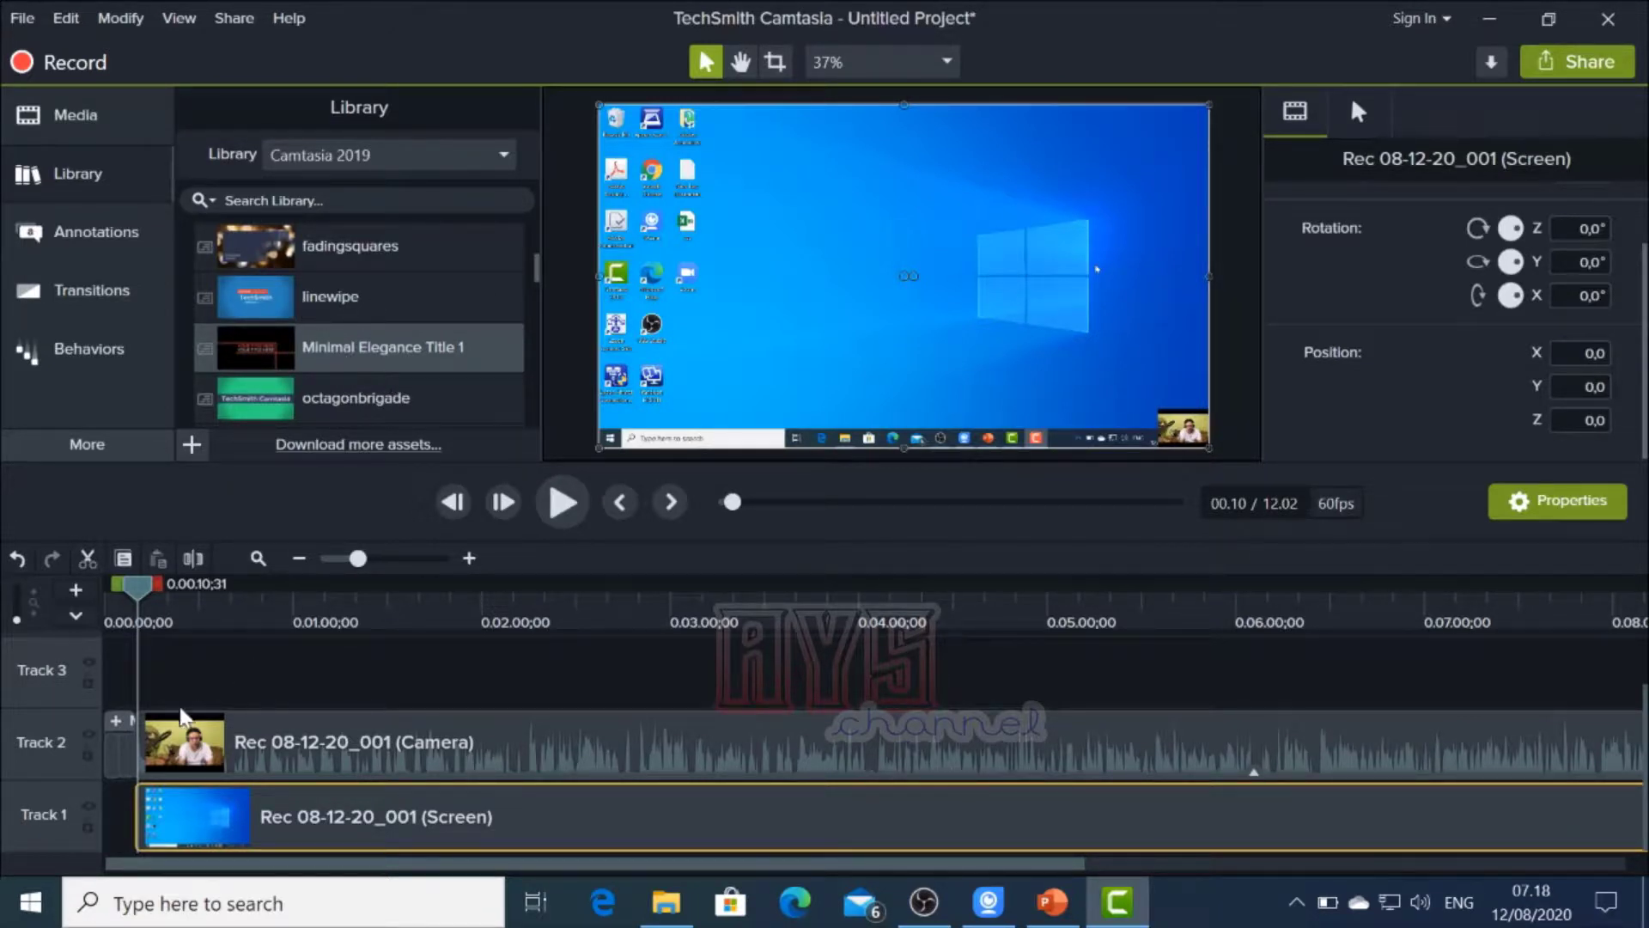
left_click_drag(140, 594, 215, 617)
left_click_drag(130, 613, 105, 612)
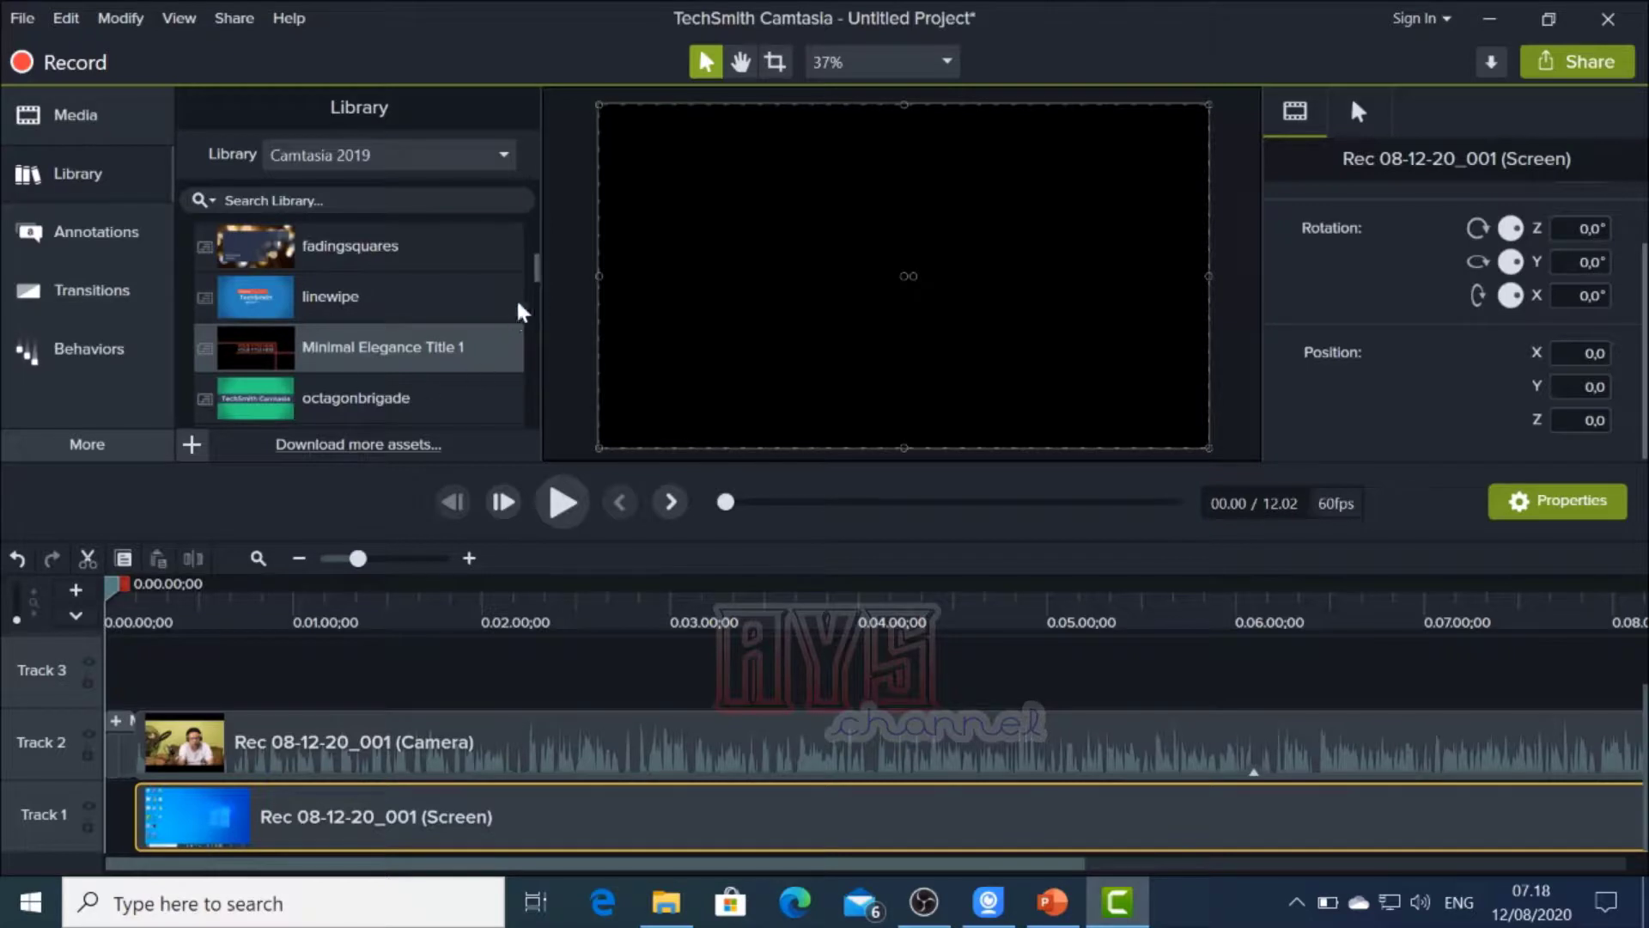
Add the technicolordreams music track from the library's Music Tracks folder to the start of Track 3
left_click_drag(532, 267, 533, 239)
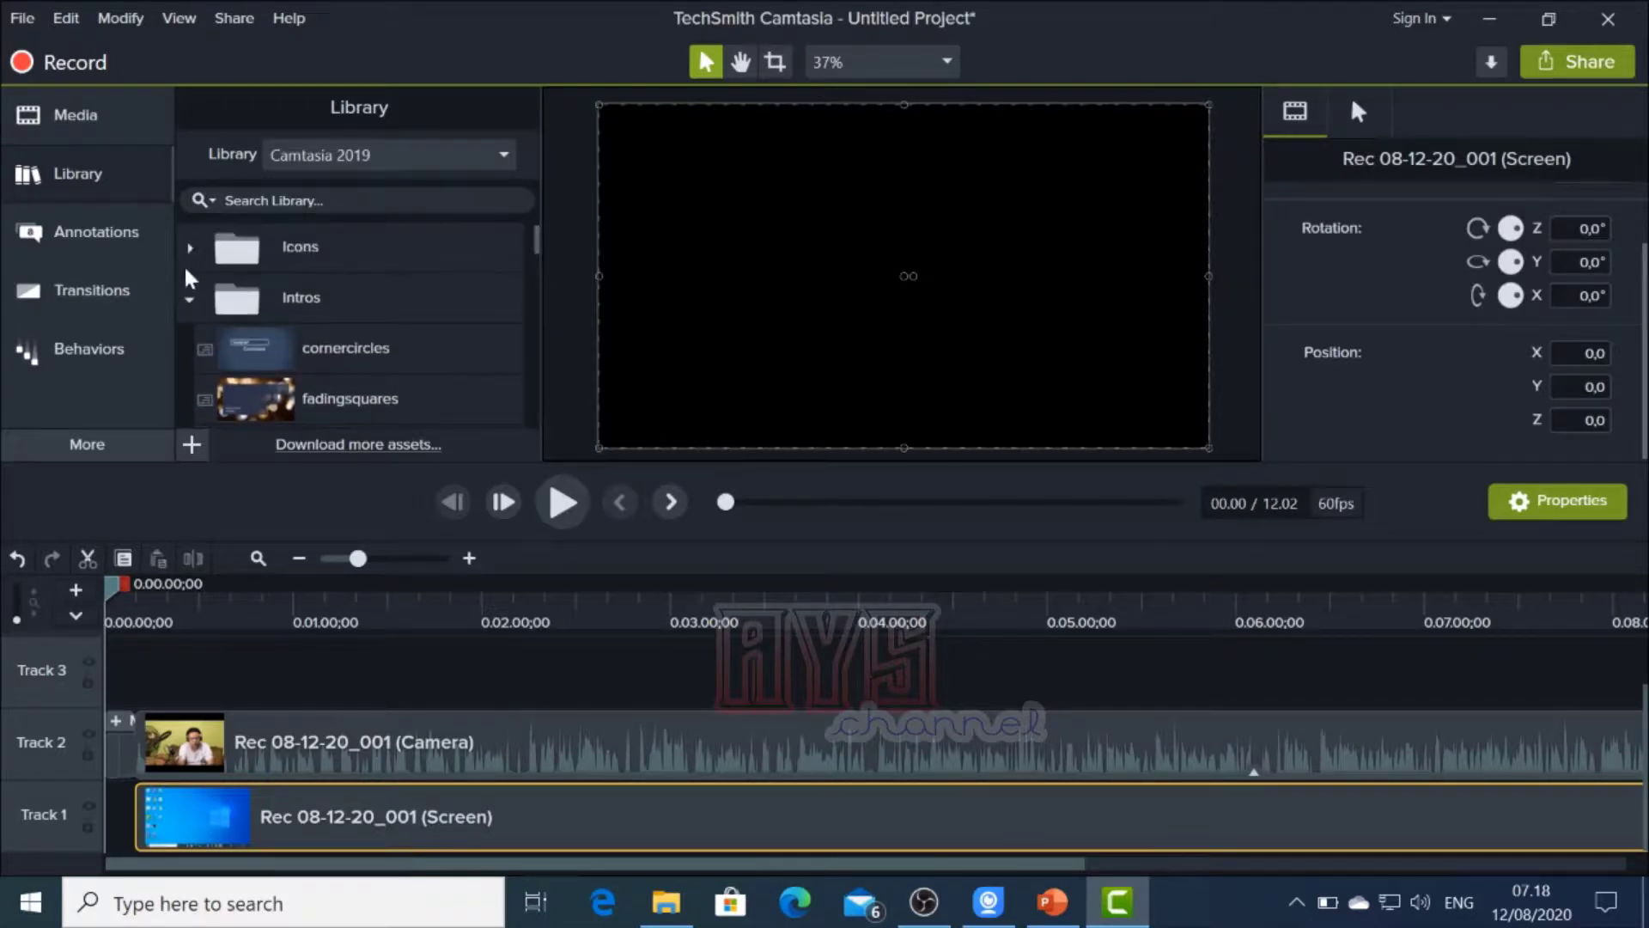
left_click(189, 298)
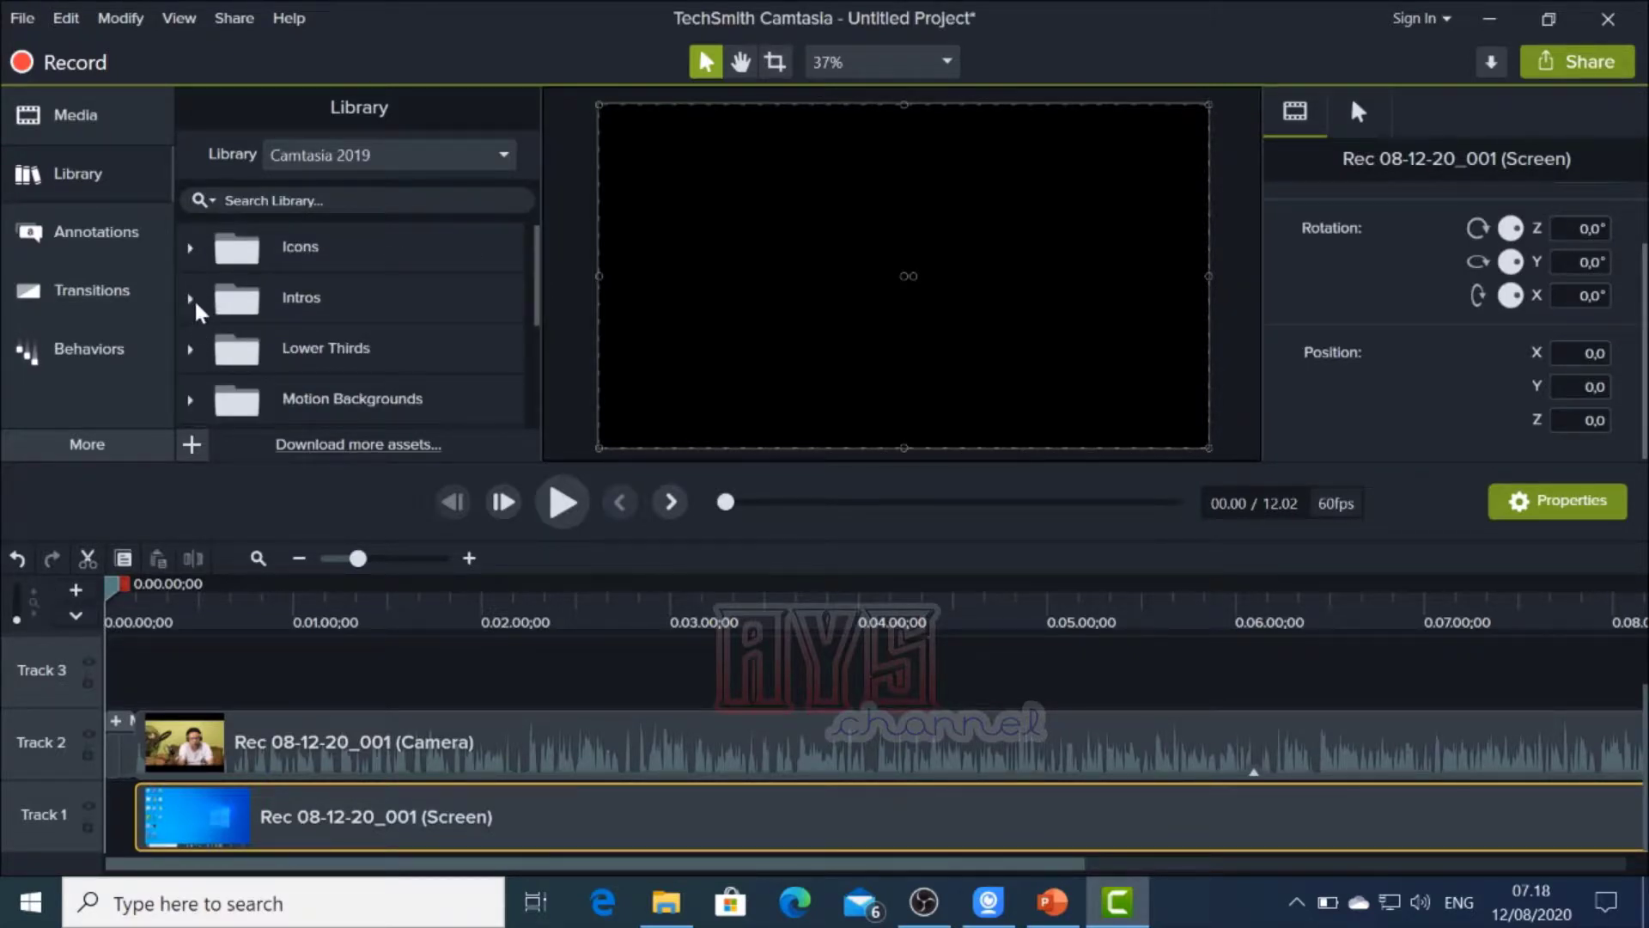
left_click(190, 298)
left_click_drag(533, 243, 524, 422)
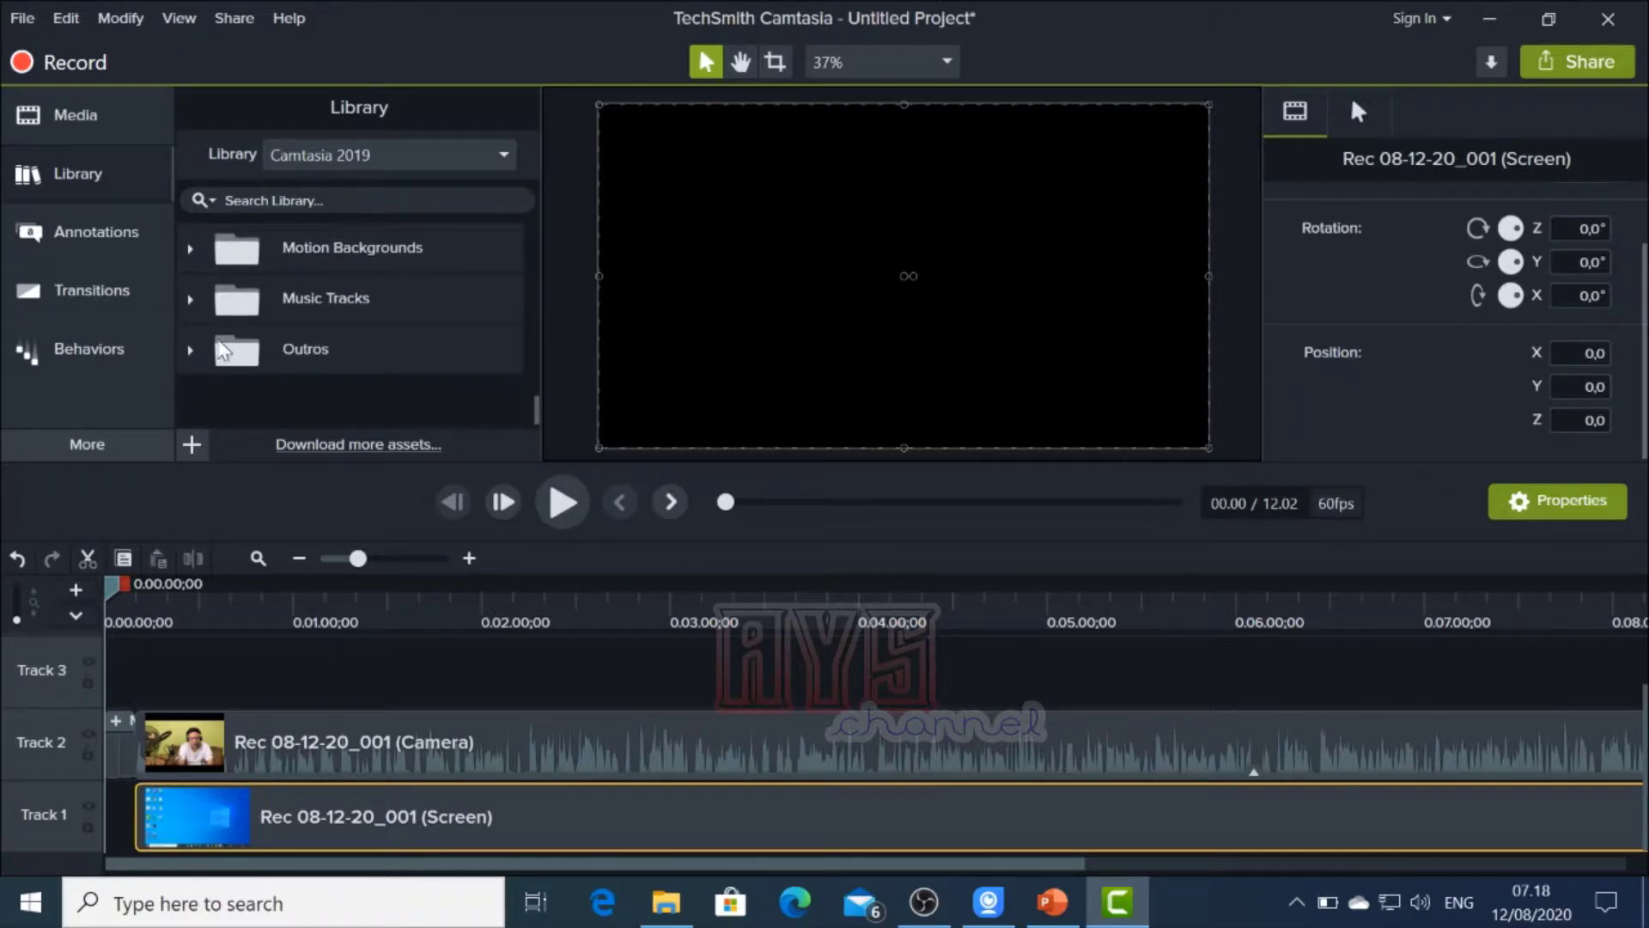
left_click(190, 300)
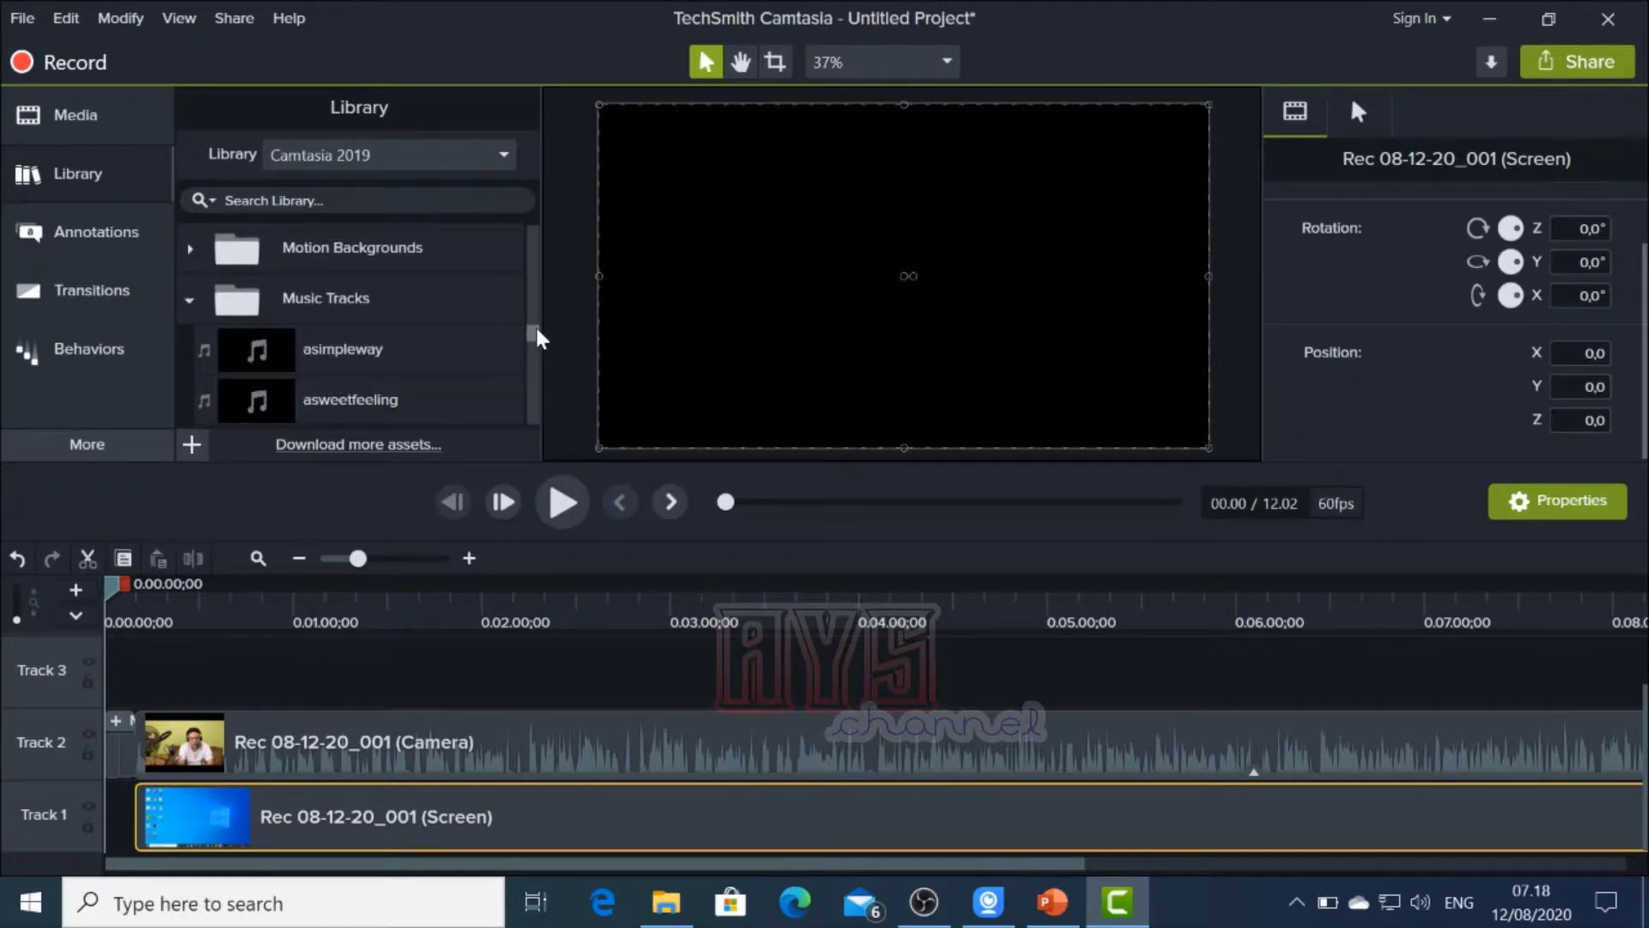
left_click_drag(534, 328, 532, 414)
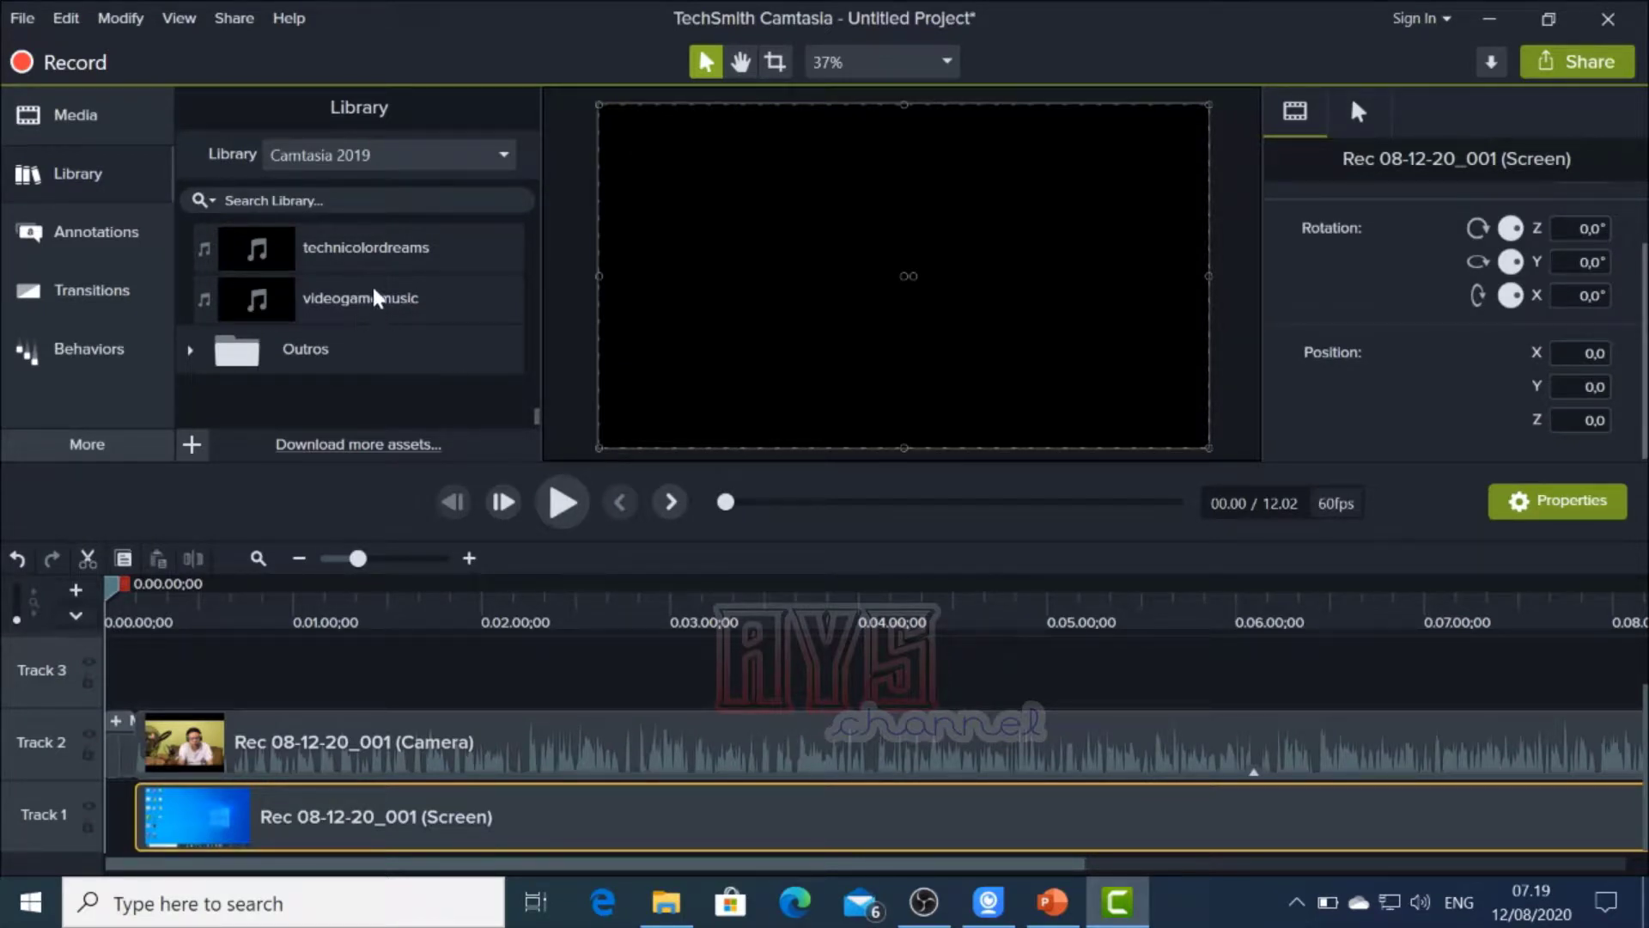
left_click(365, 251)
left_click_drag(348, 342, 96, 677)
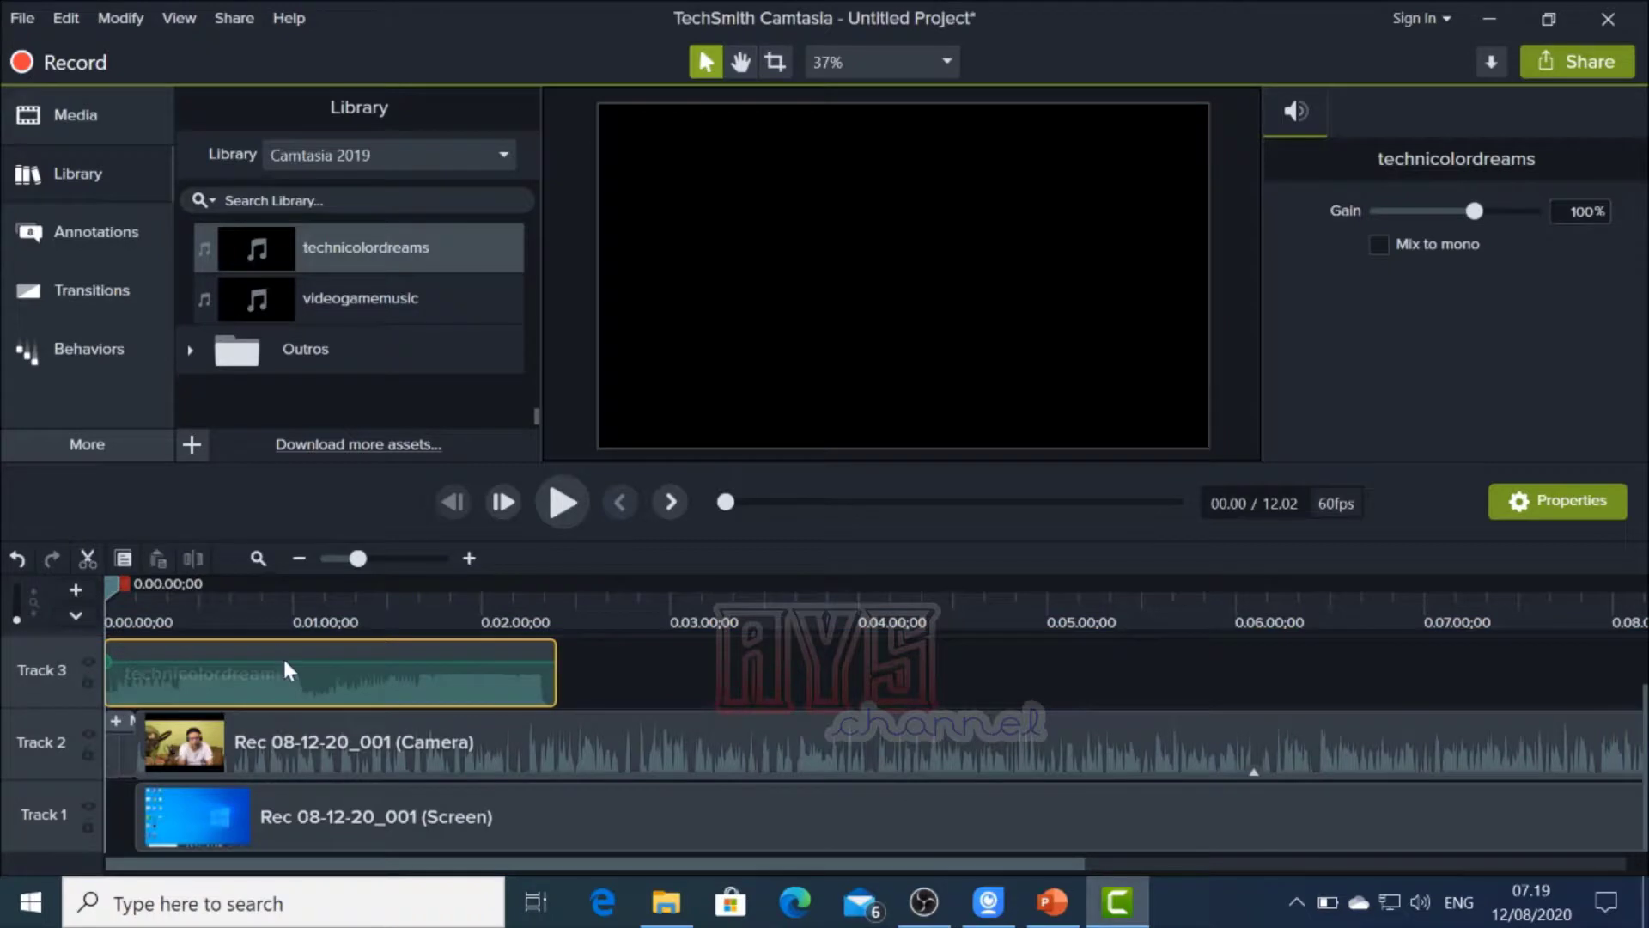
Play the timeline from the start to hear the music over the intro and the opening of the recording
left_click(563, 503)
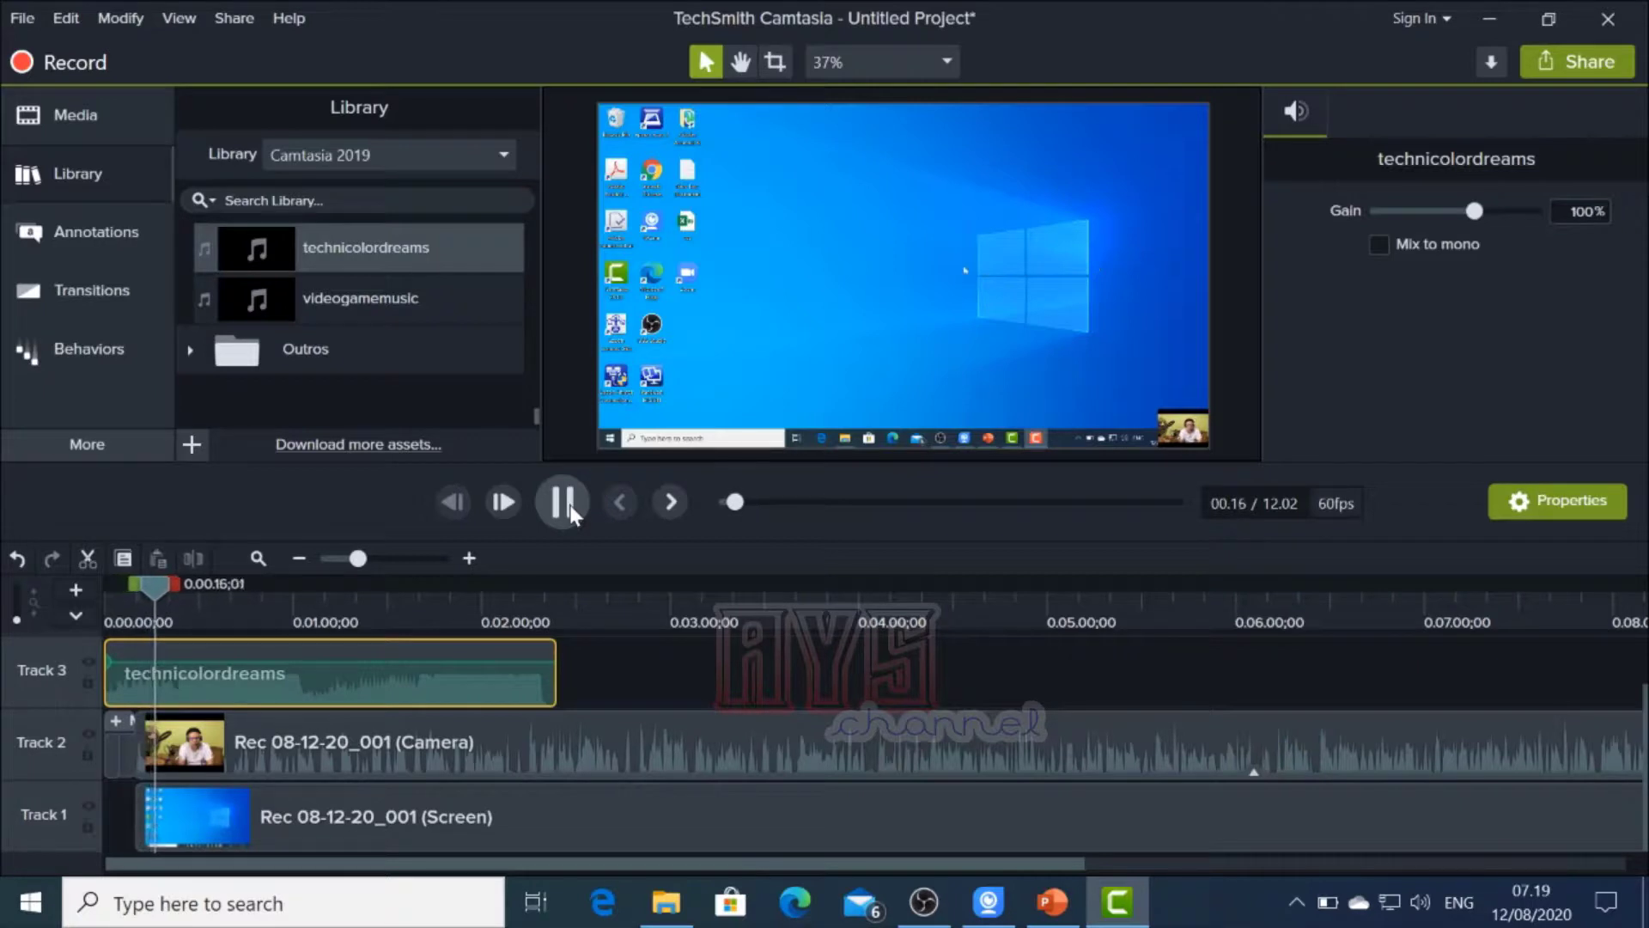
left_click(564, 505)
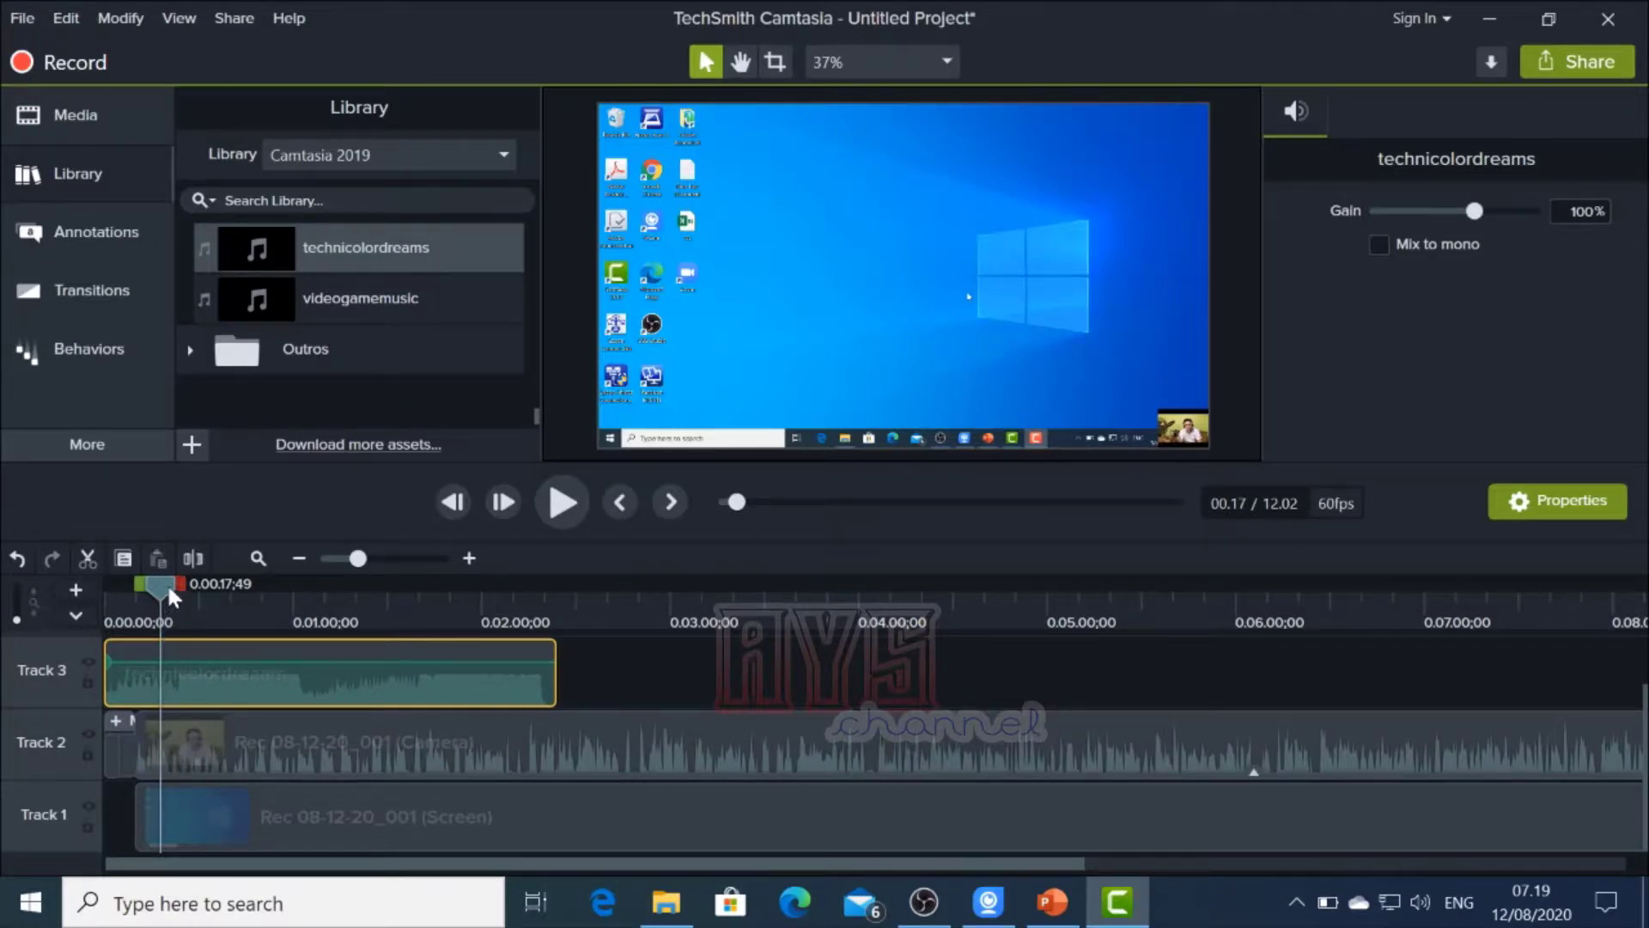
left_click_drag(167, 582, 146, 591)
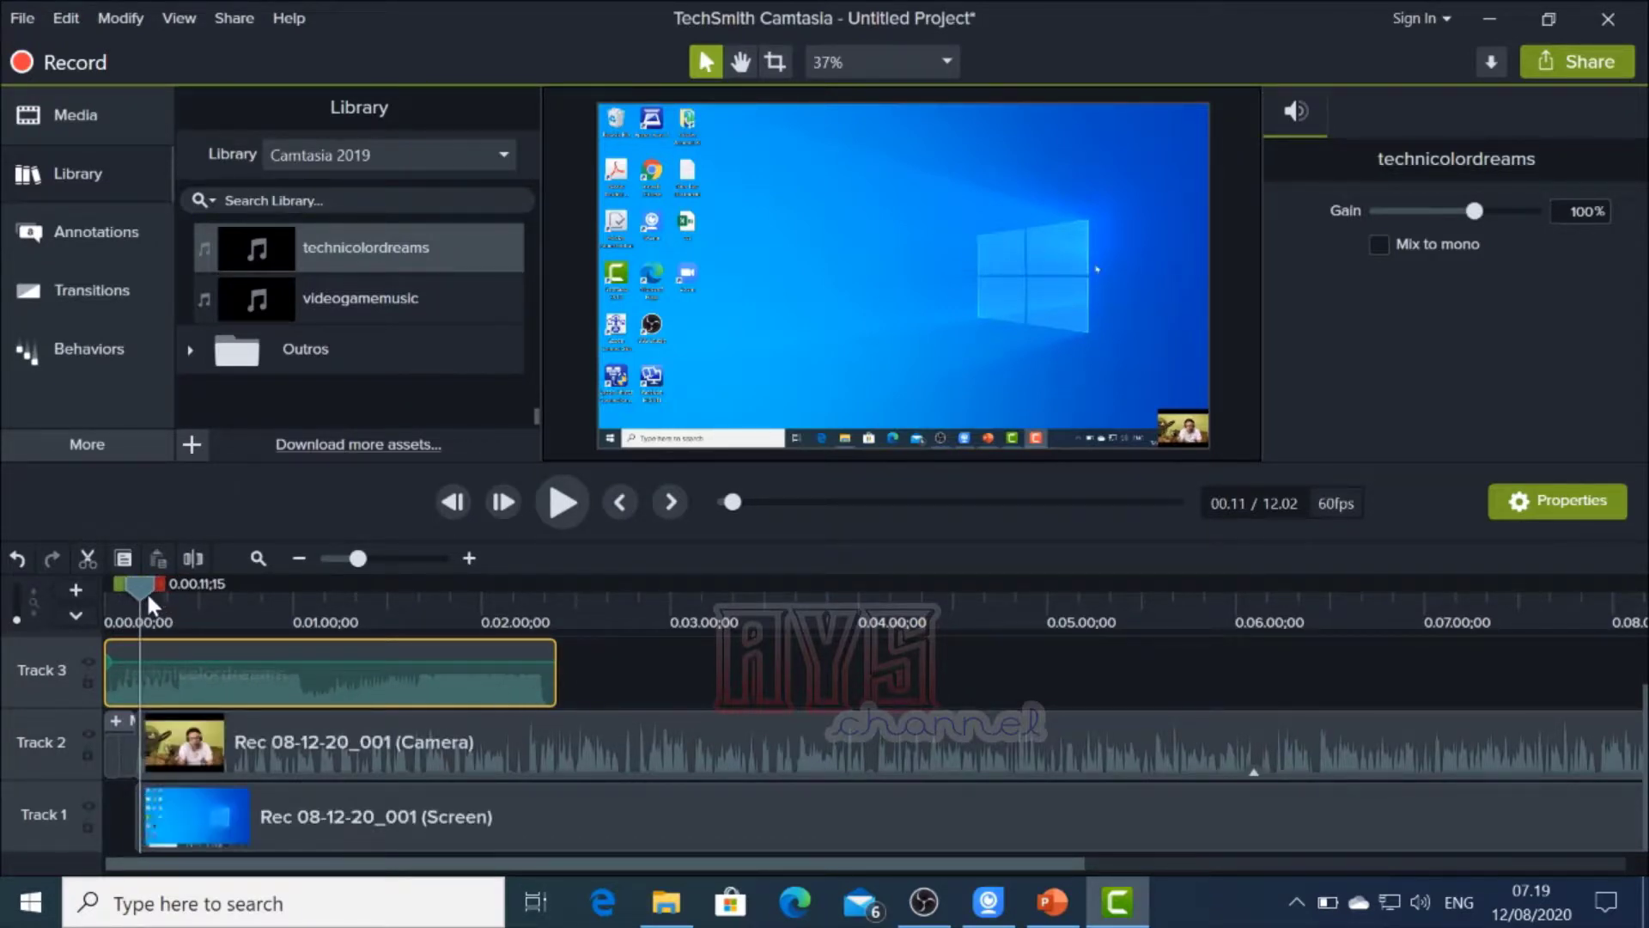
Split the technicolordreams clip on Track 3 at about 0:09, where the intro ends, and delete its second part
left_click(469, 558)
left_click(469, 559)
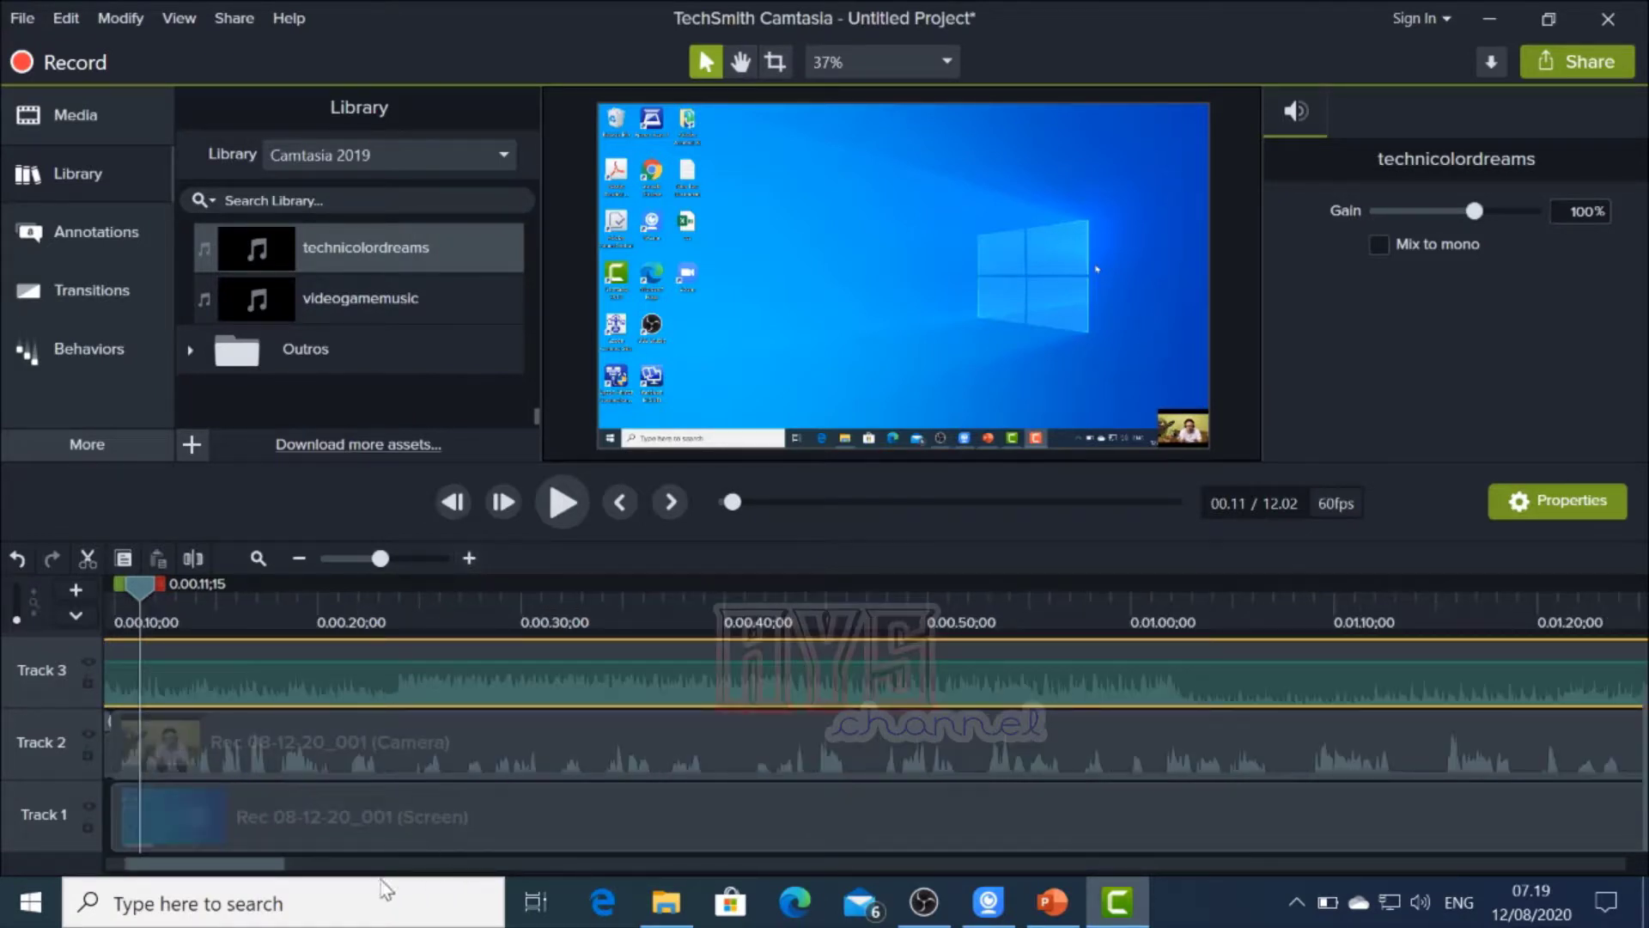
left_click_drag(262, 867, 196, 871)
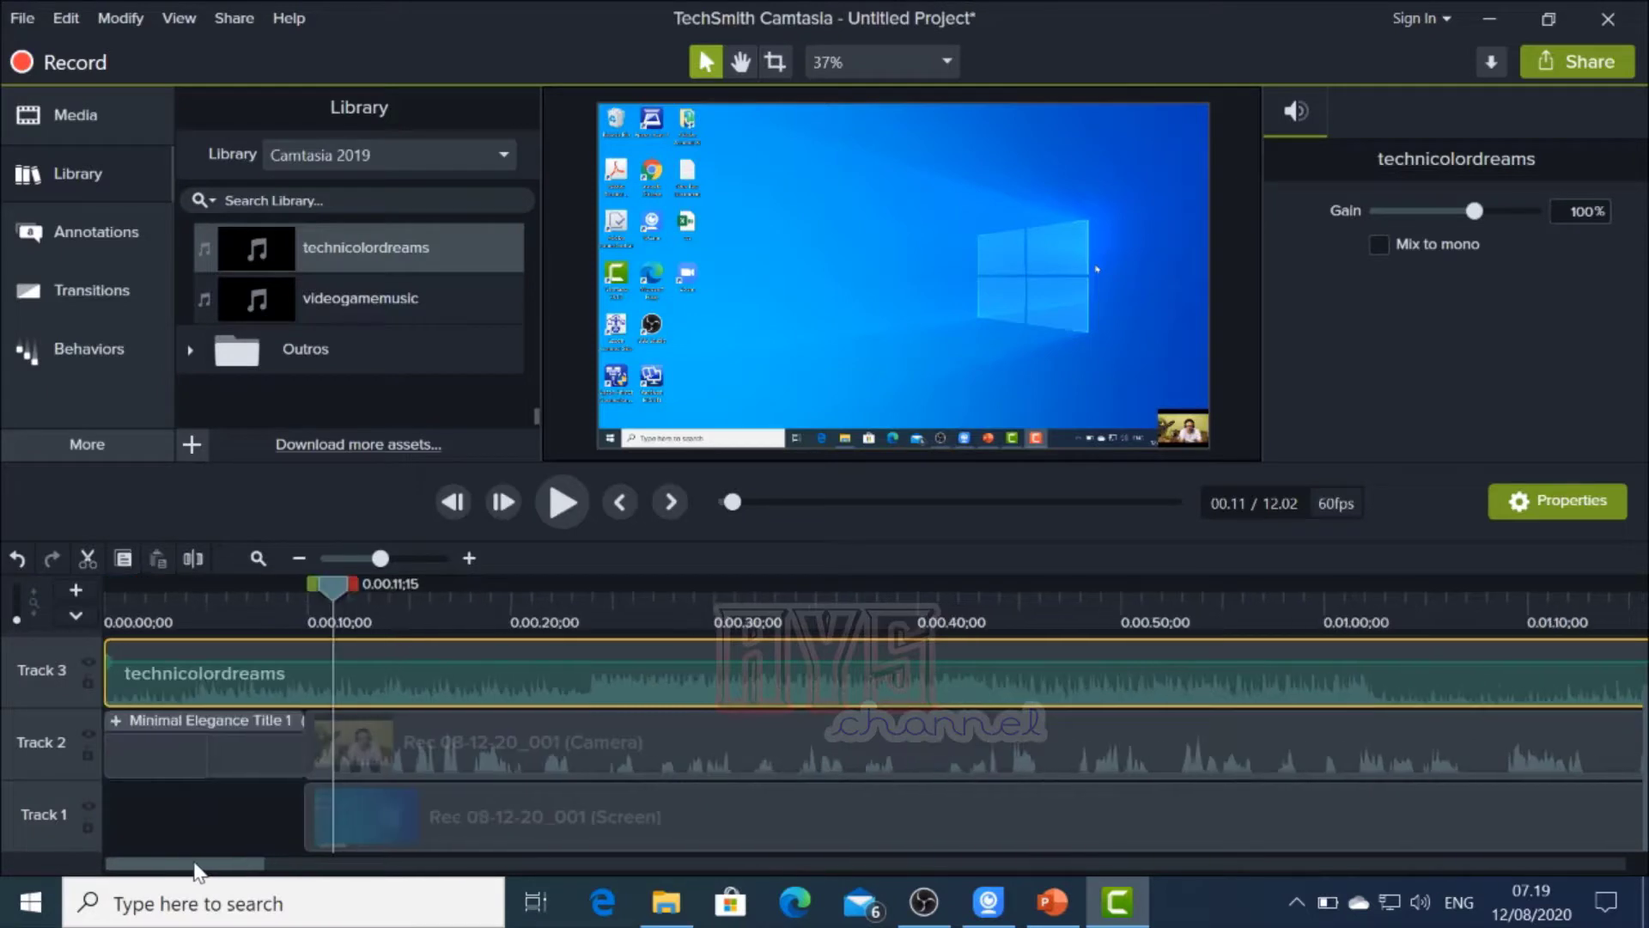
mouse_move(334, 586)
left_mouse_down()
mouse_move(290, 597)
mouse_move(304, 596)
left_mouse_up()
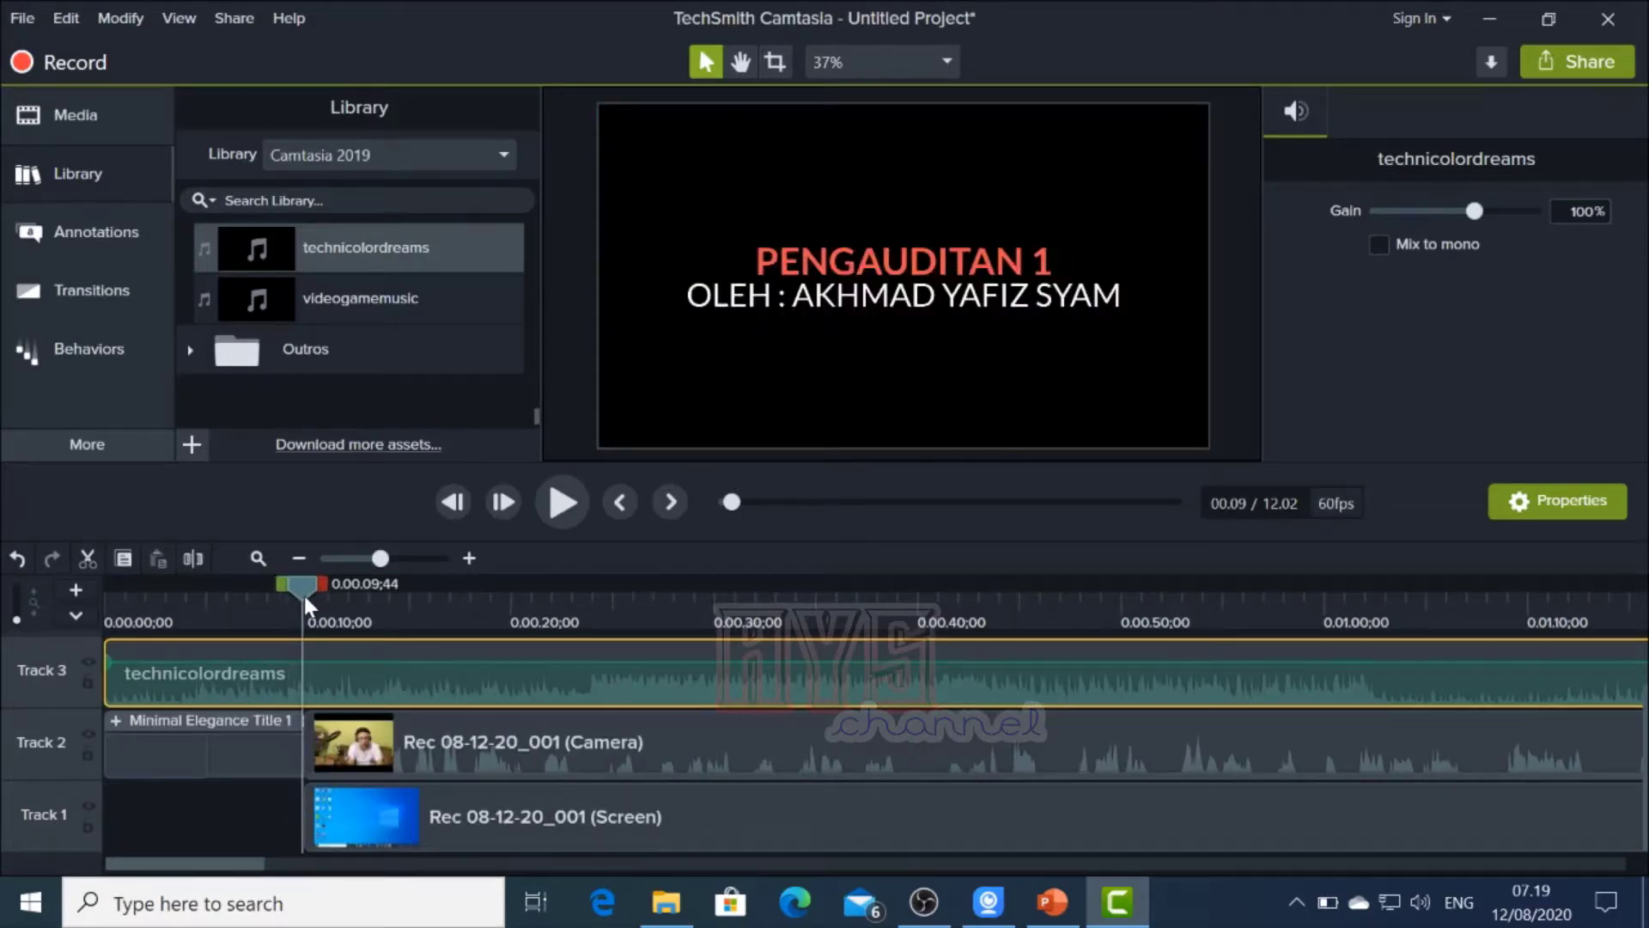
left_click(194, 560)
left_click(374, 682)
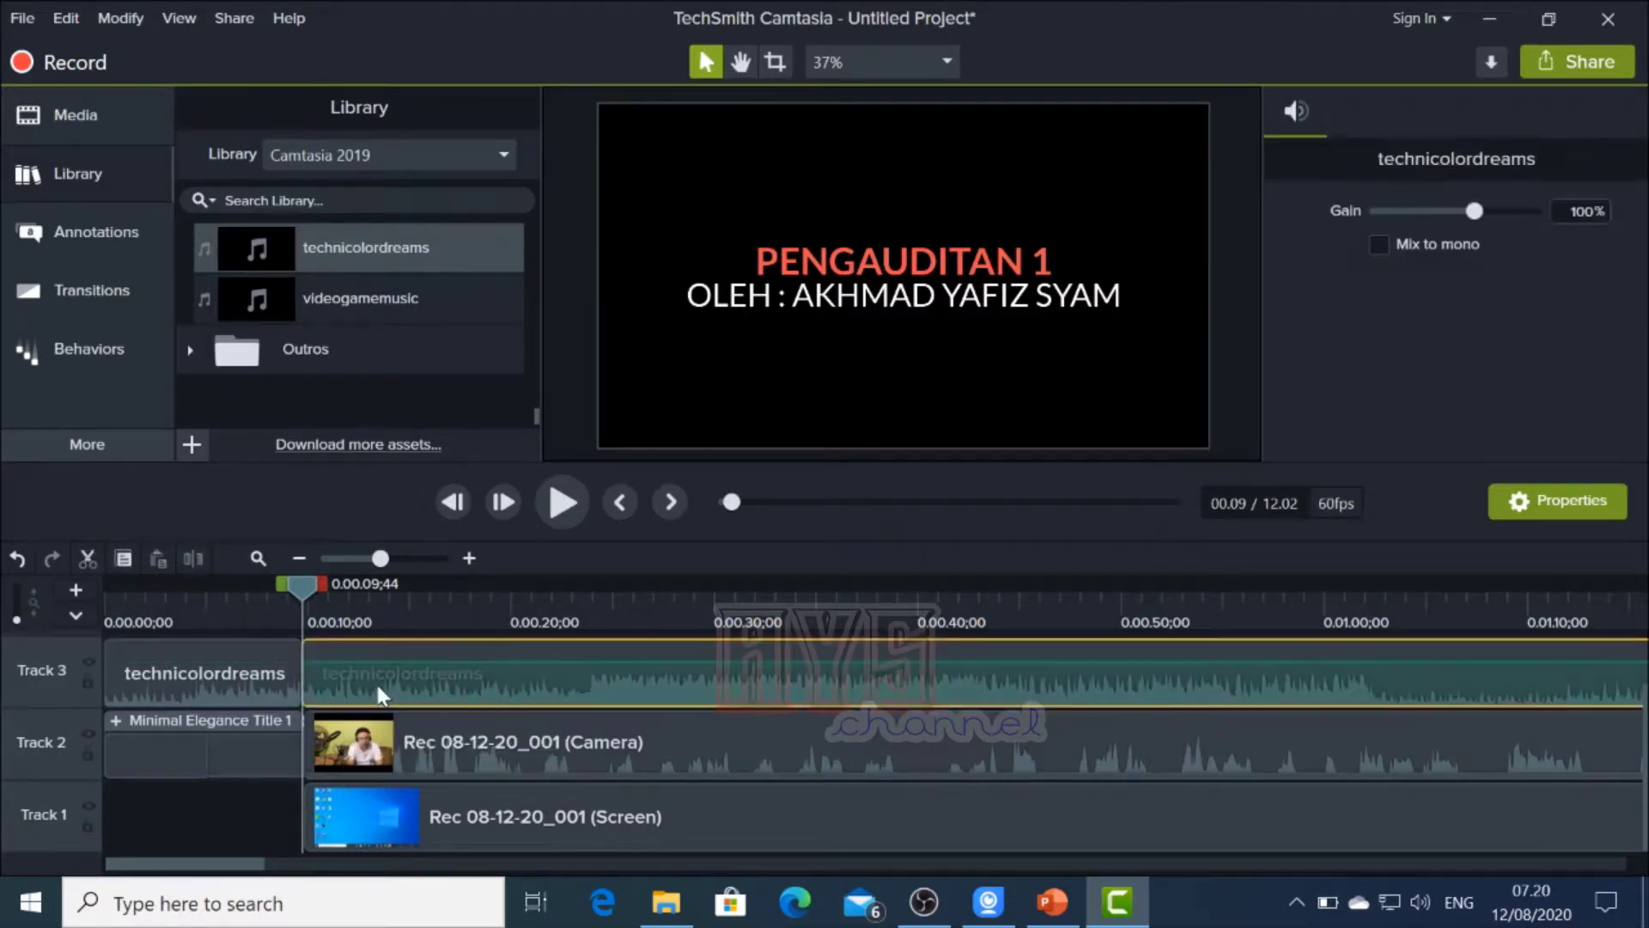
key("Delete")
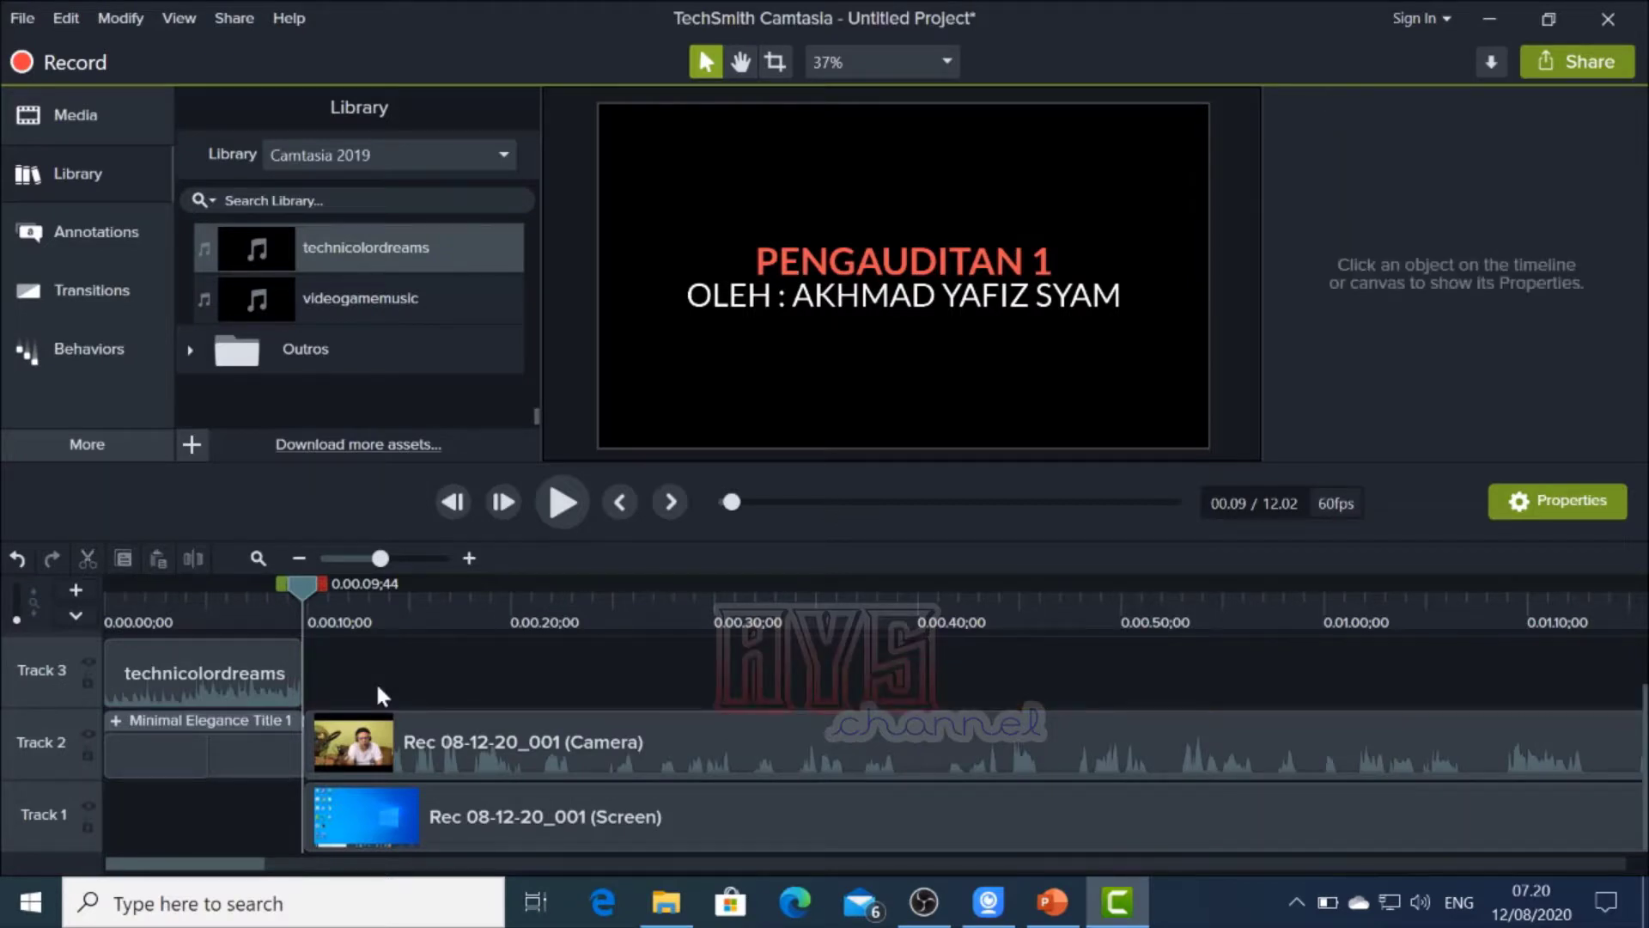
Play the end of the intro to check how the trimmed music clip stops at the recording
left_click(284, 679)
left_click_drag(302, 589, 246, 611)
left_click(568, 507)
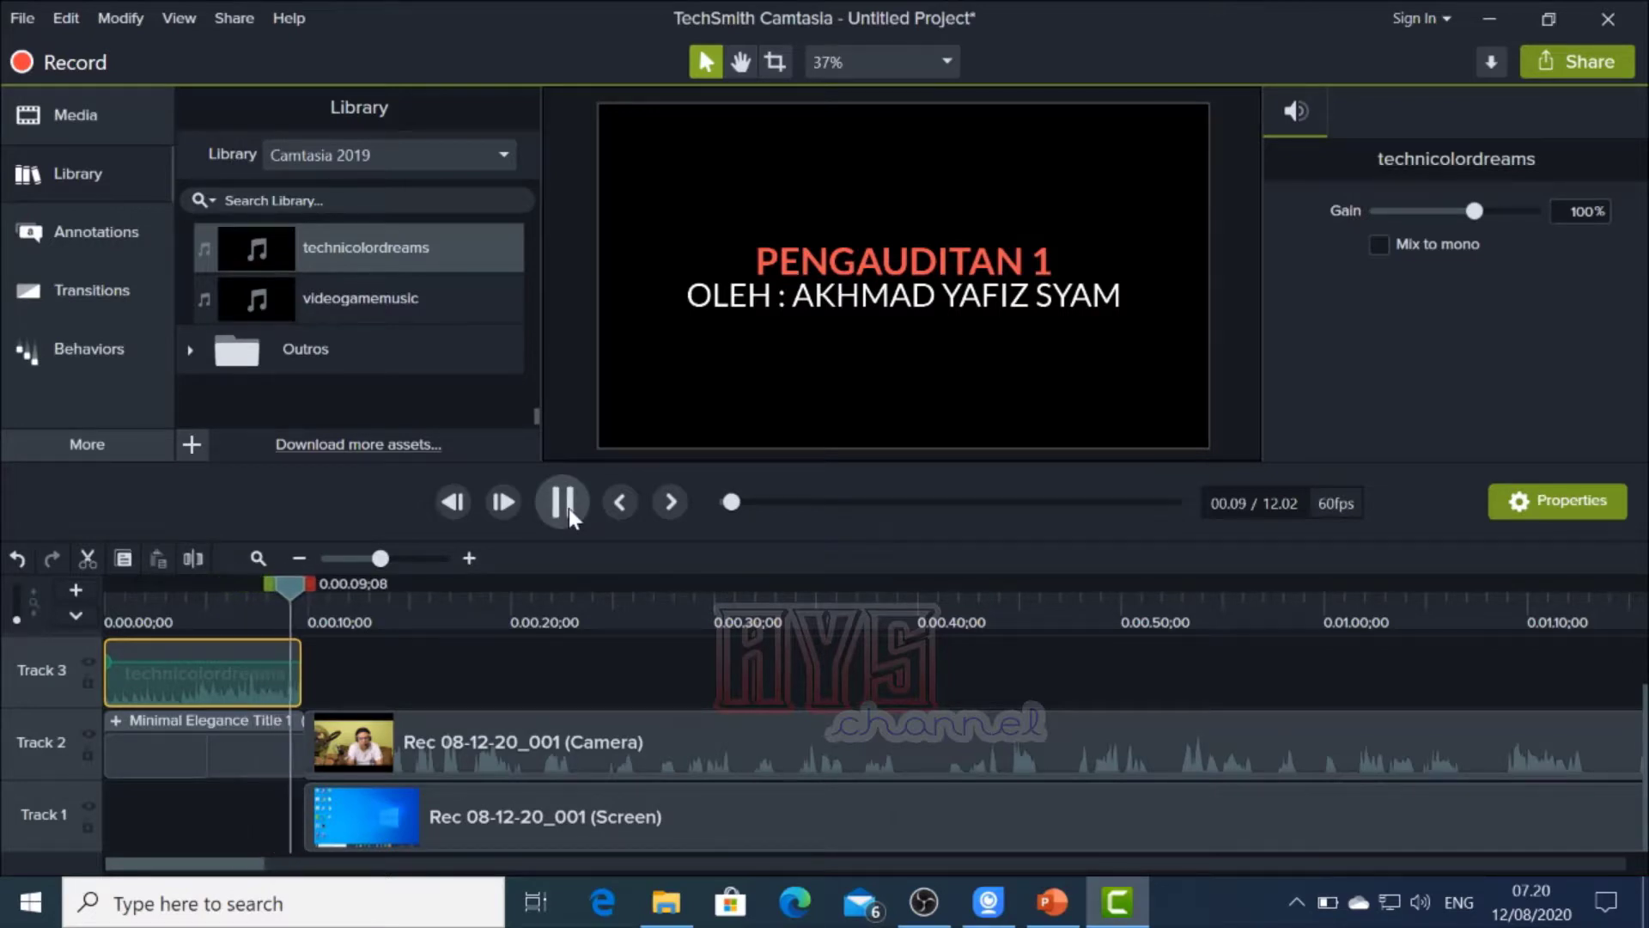
left_click(569, 507)
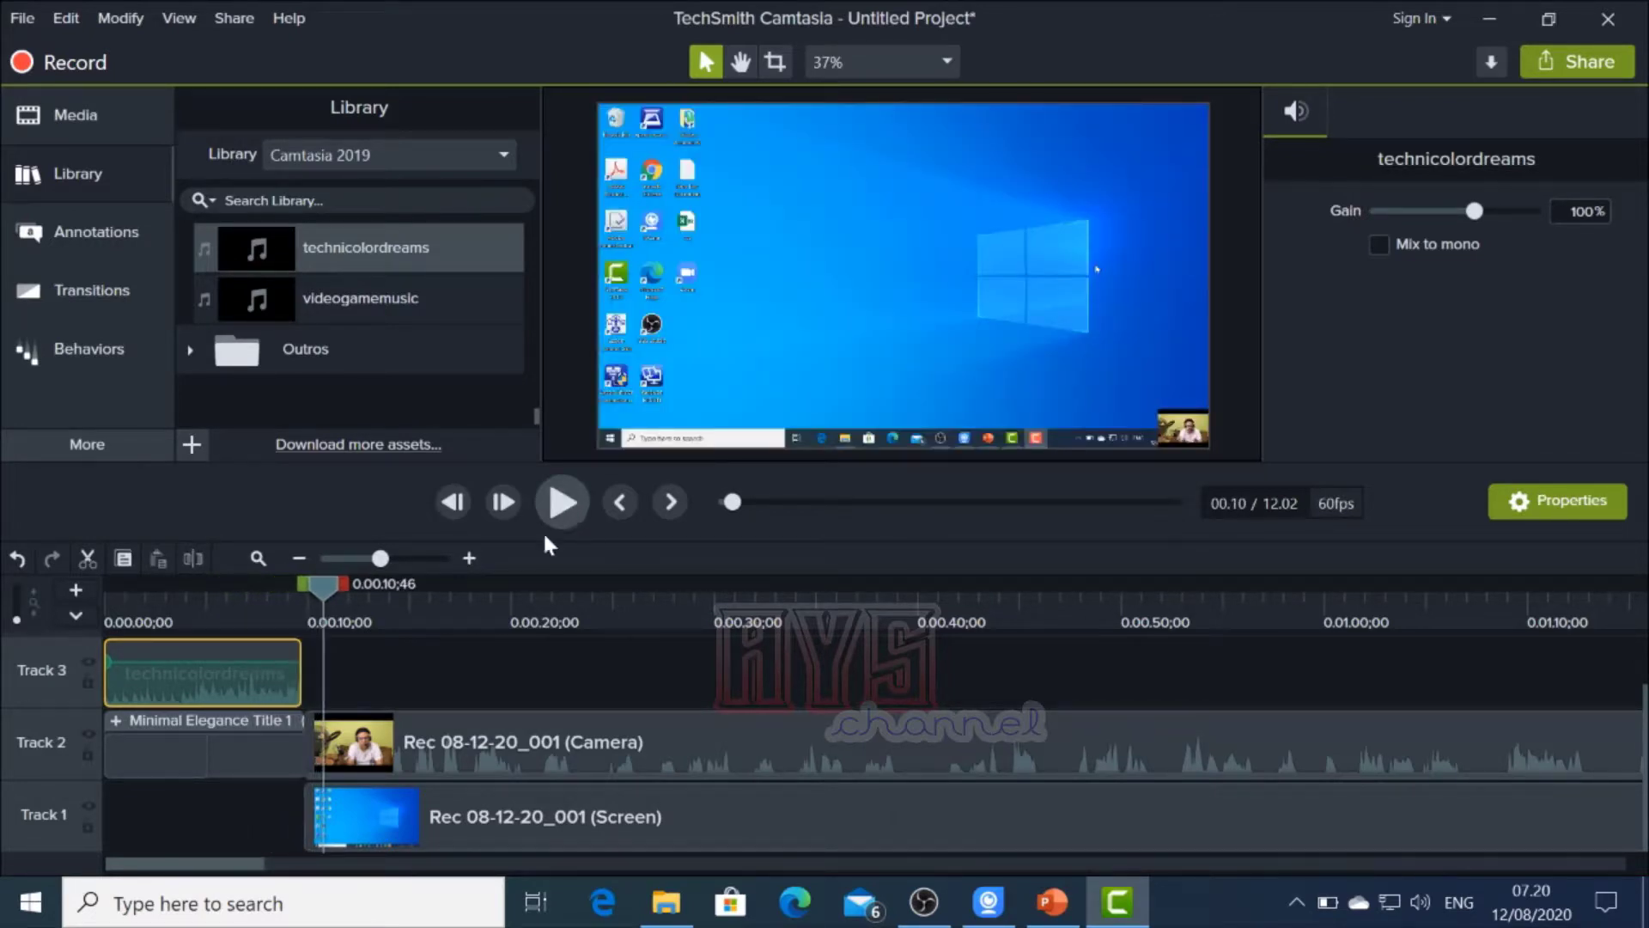
Add a Fade Out audio effect to the technicolordreams clip, starting at about 0:06
left_click_drag(346, 591, 244, 605)
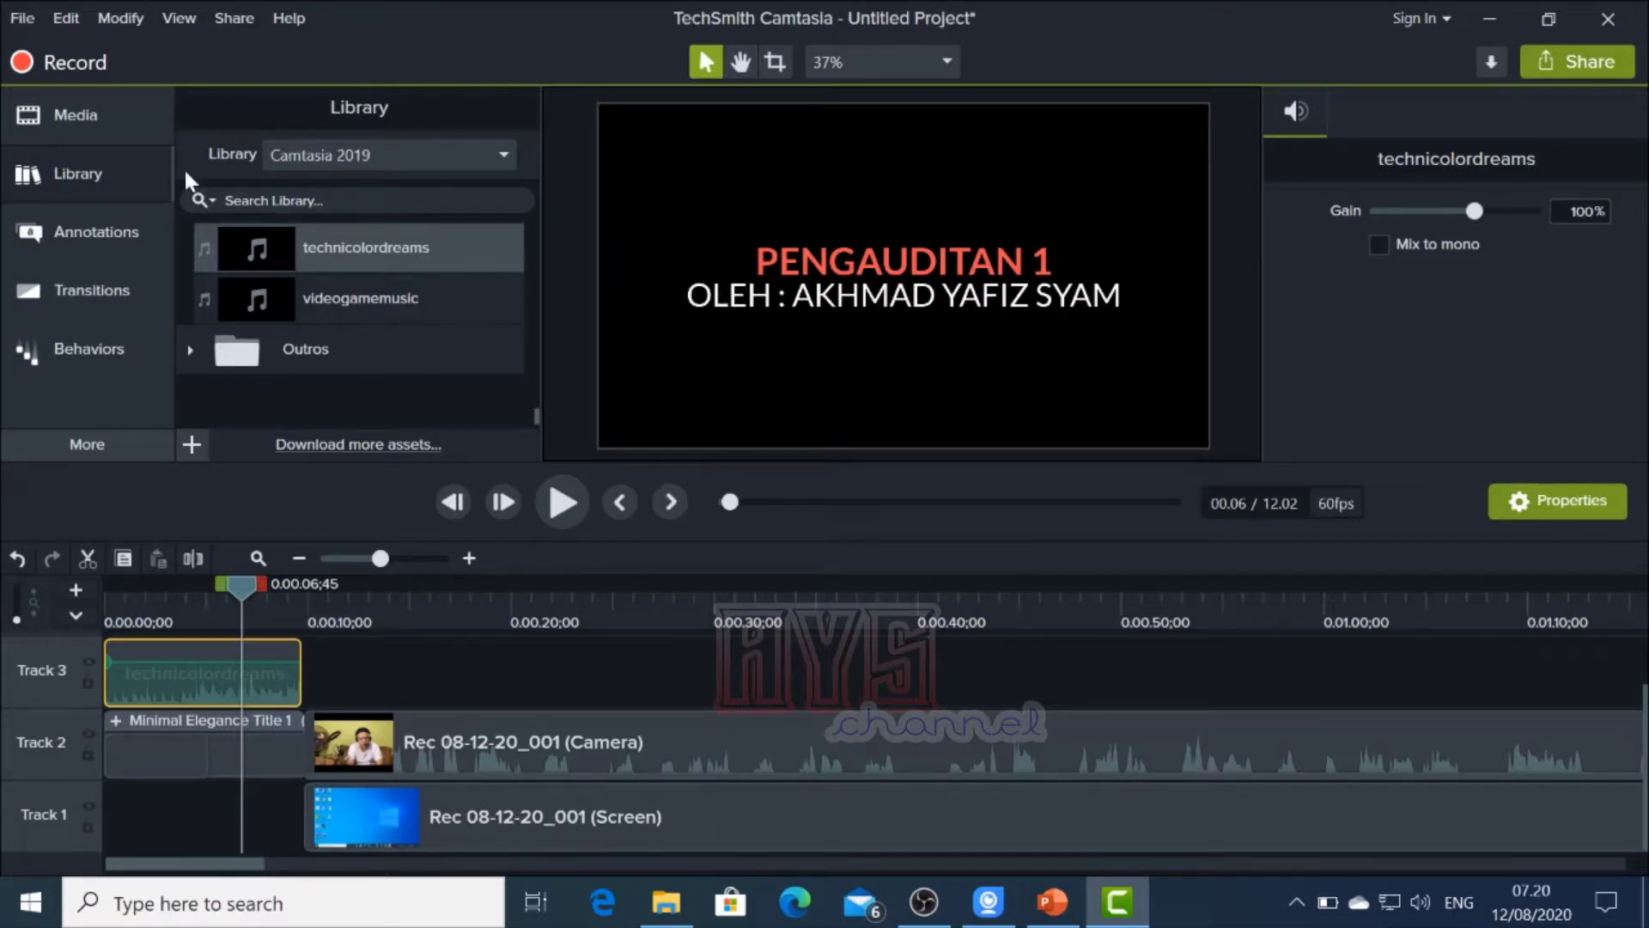
left_click(122, 23)
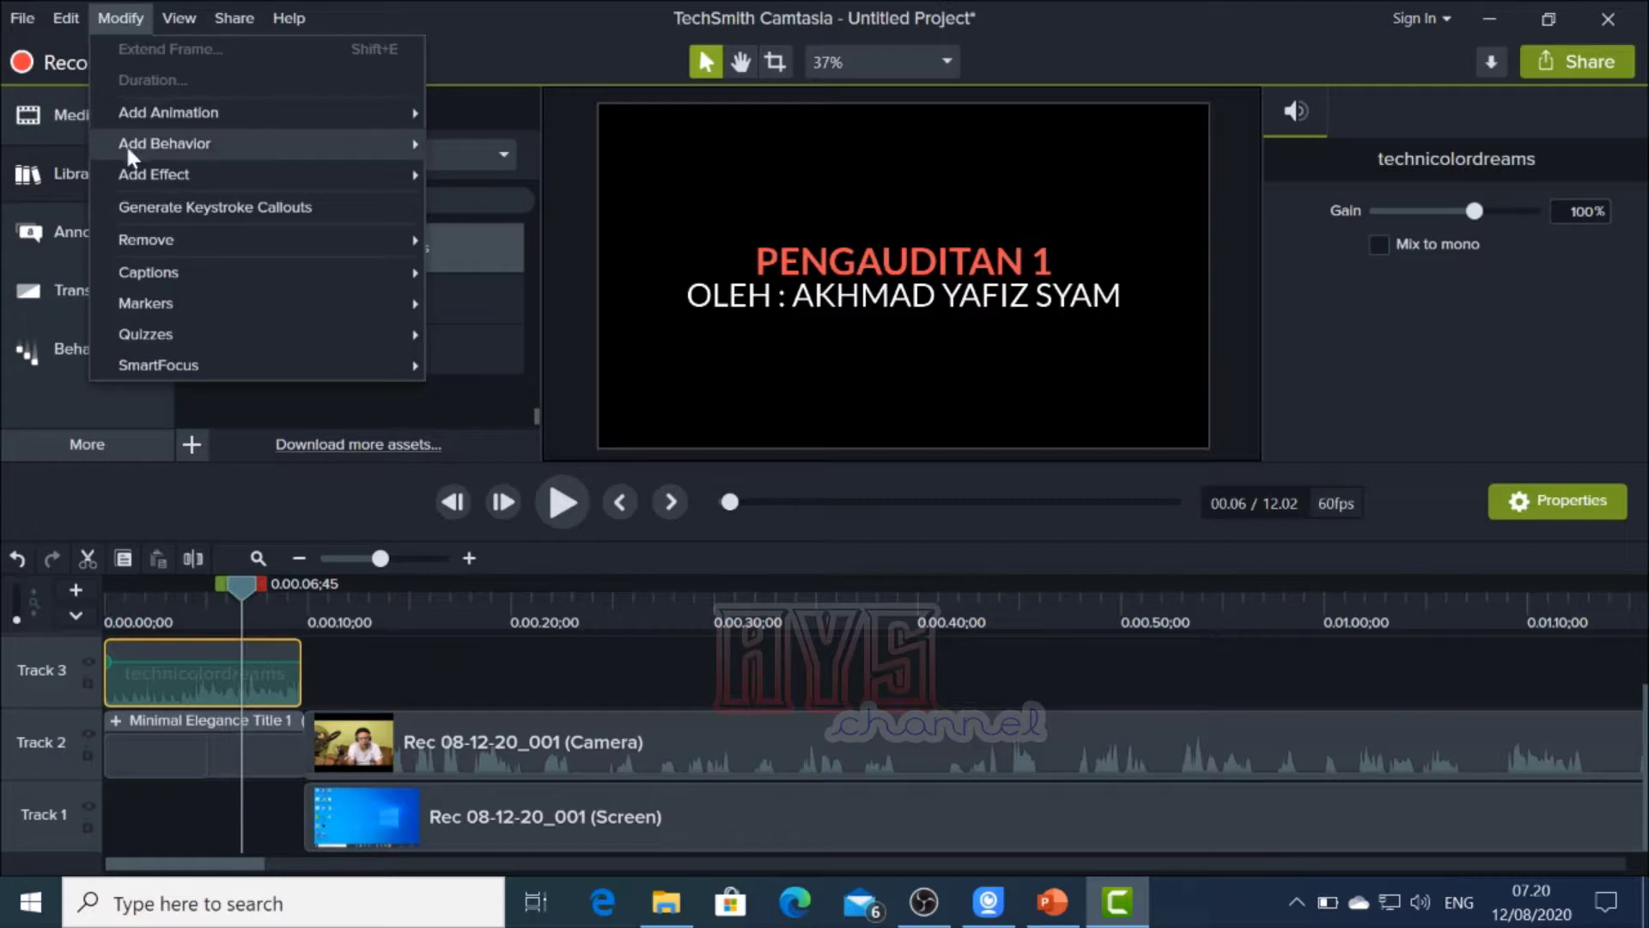
mouse_move(139, 169)
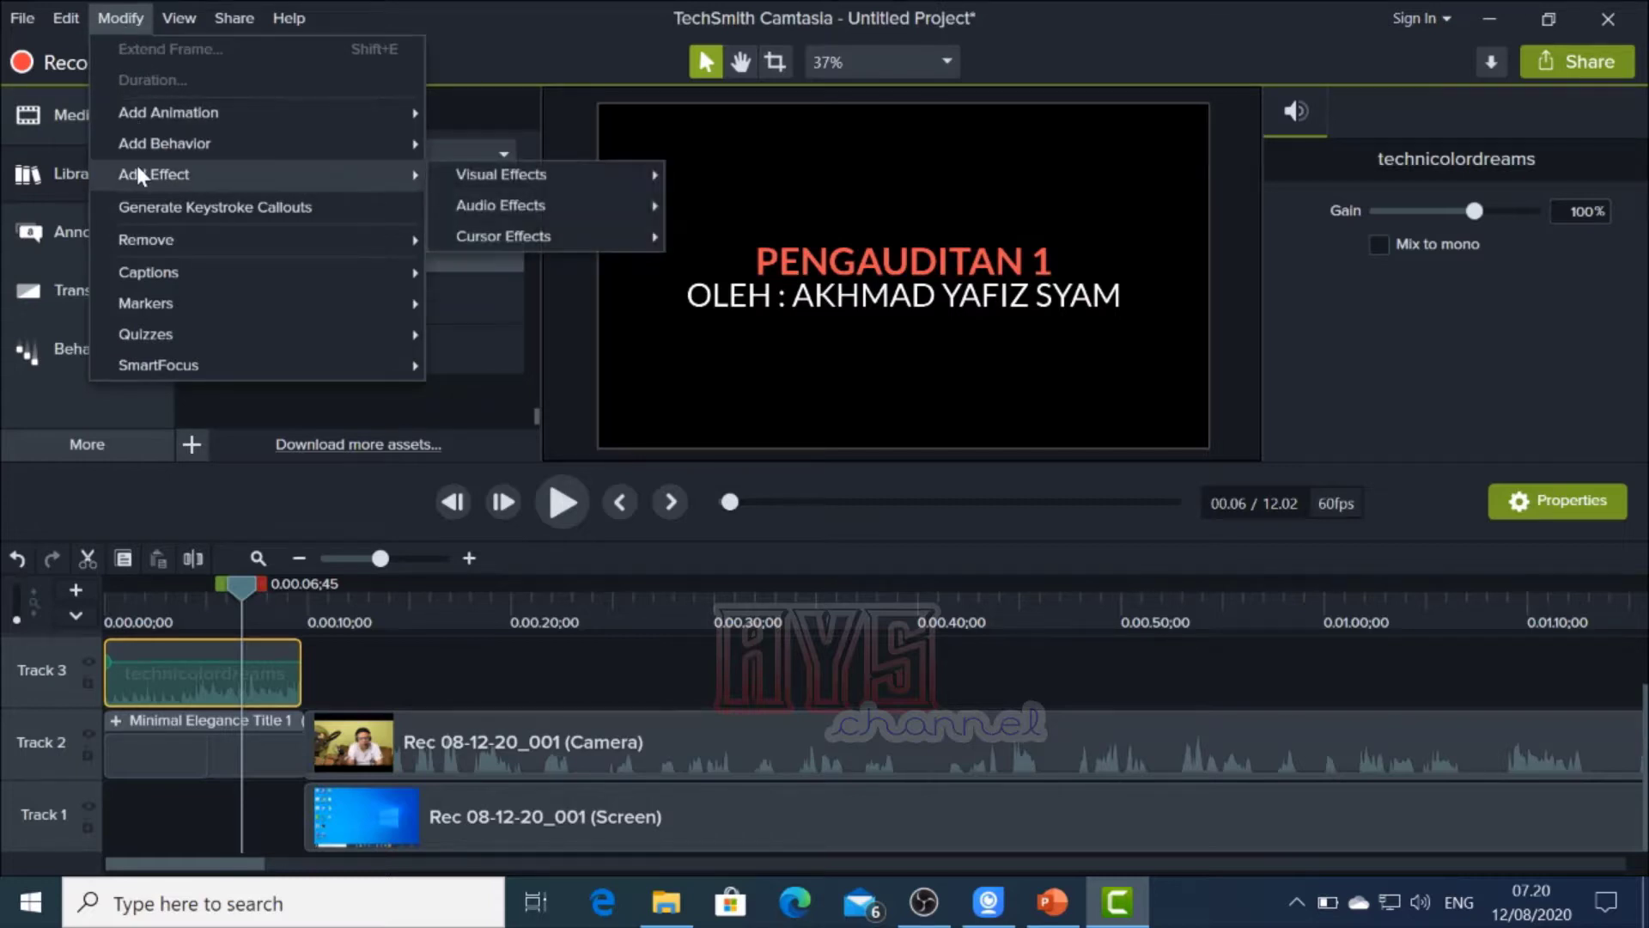
mouse_move(543, 211)
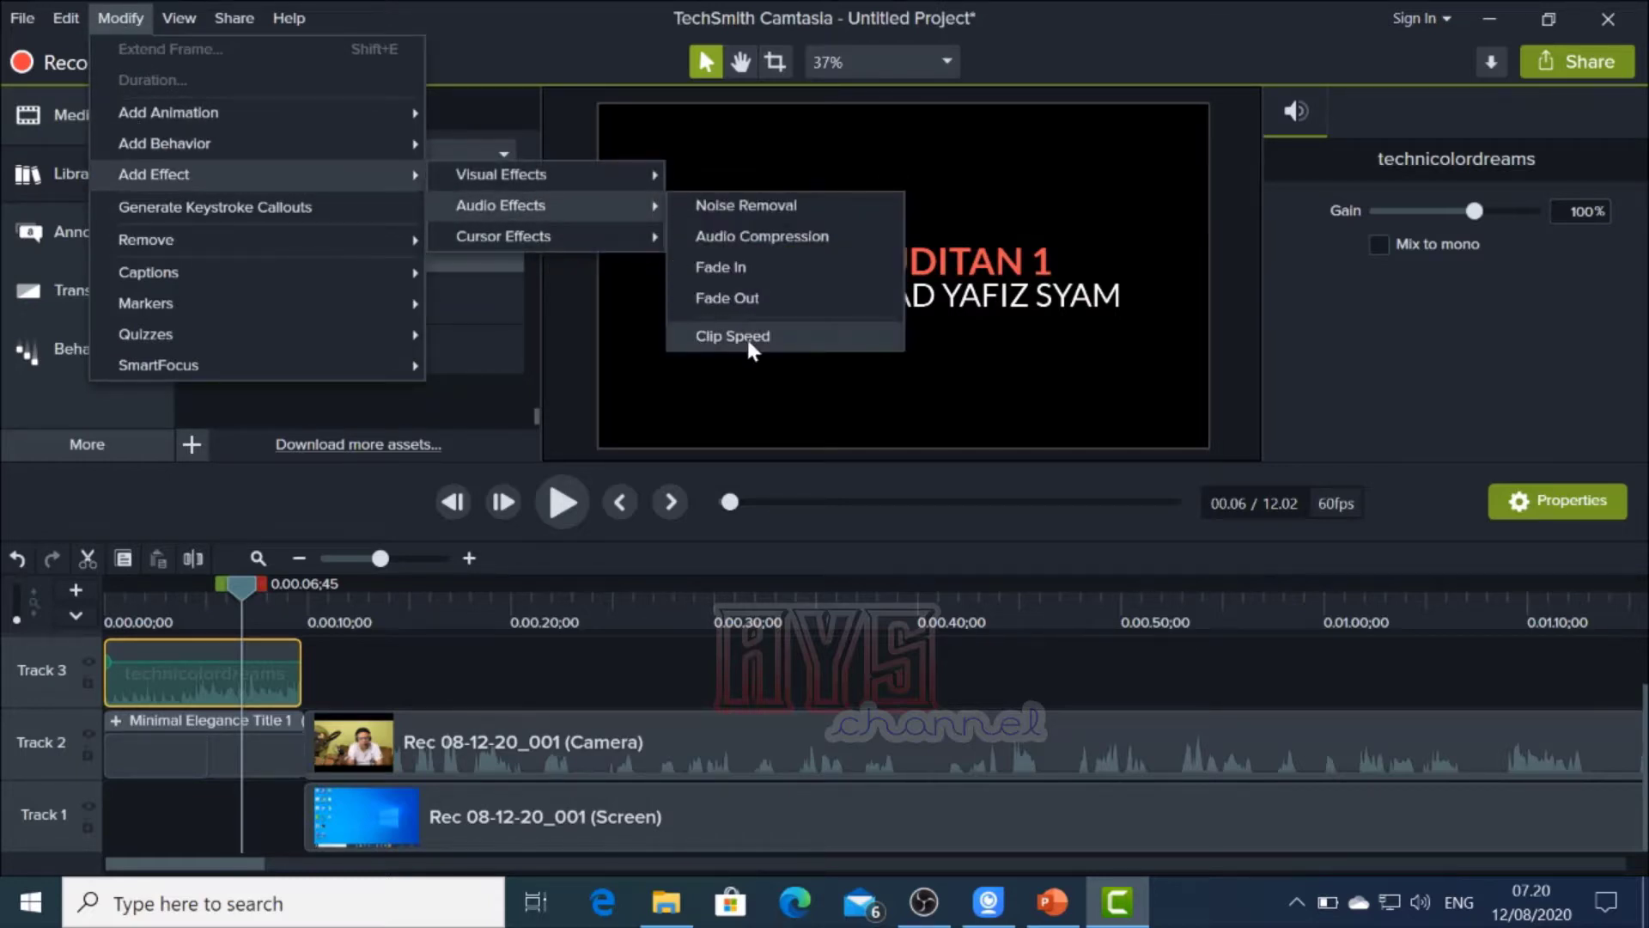
left_click(766, 297)
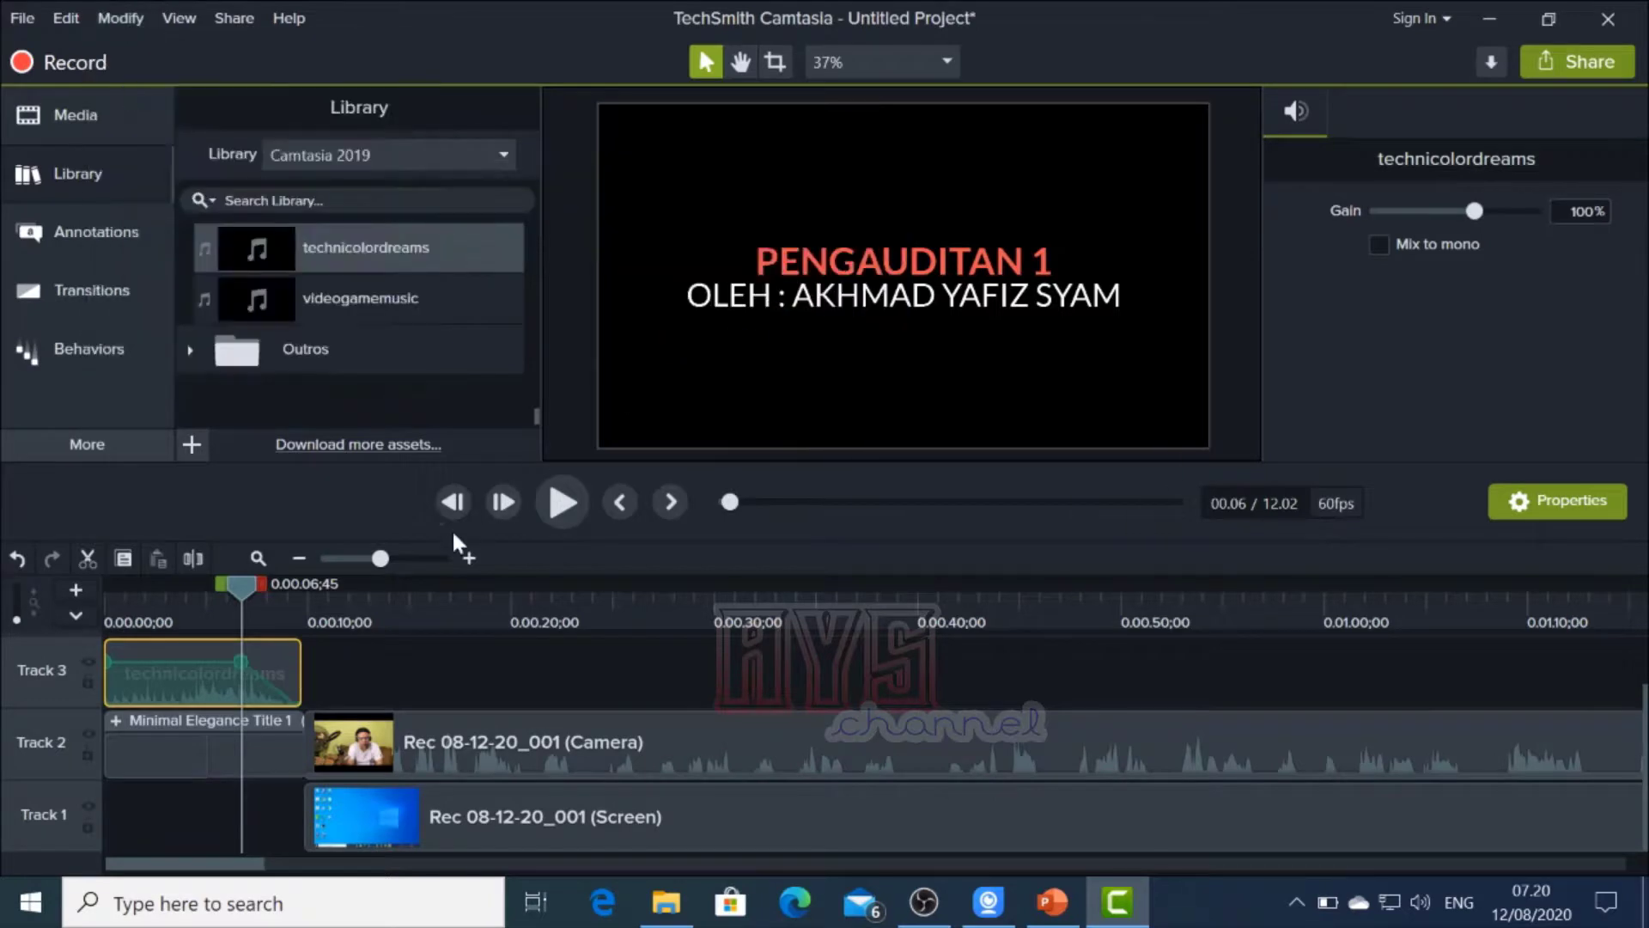
Play the timeline from about 0:05 to hear the music fade out into the recording
left_click_drag(254, 586, 225, 584)
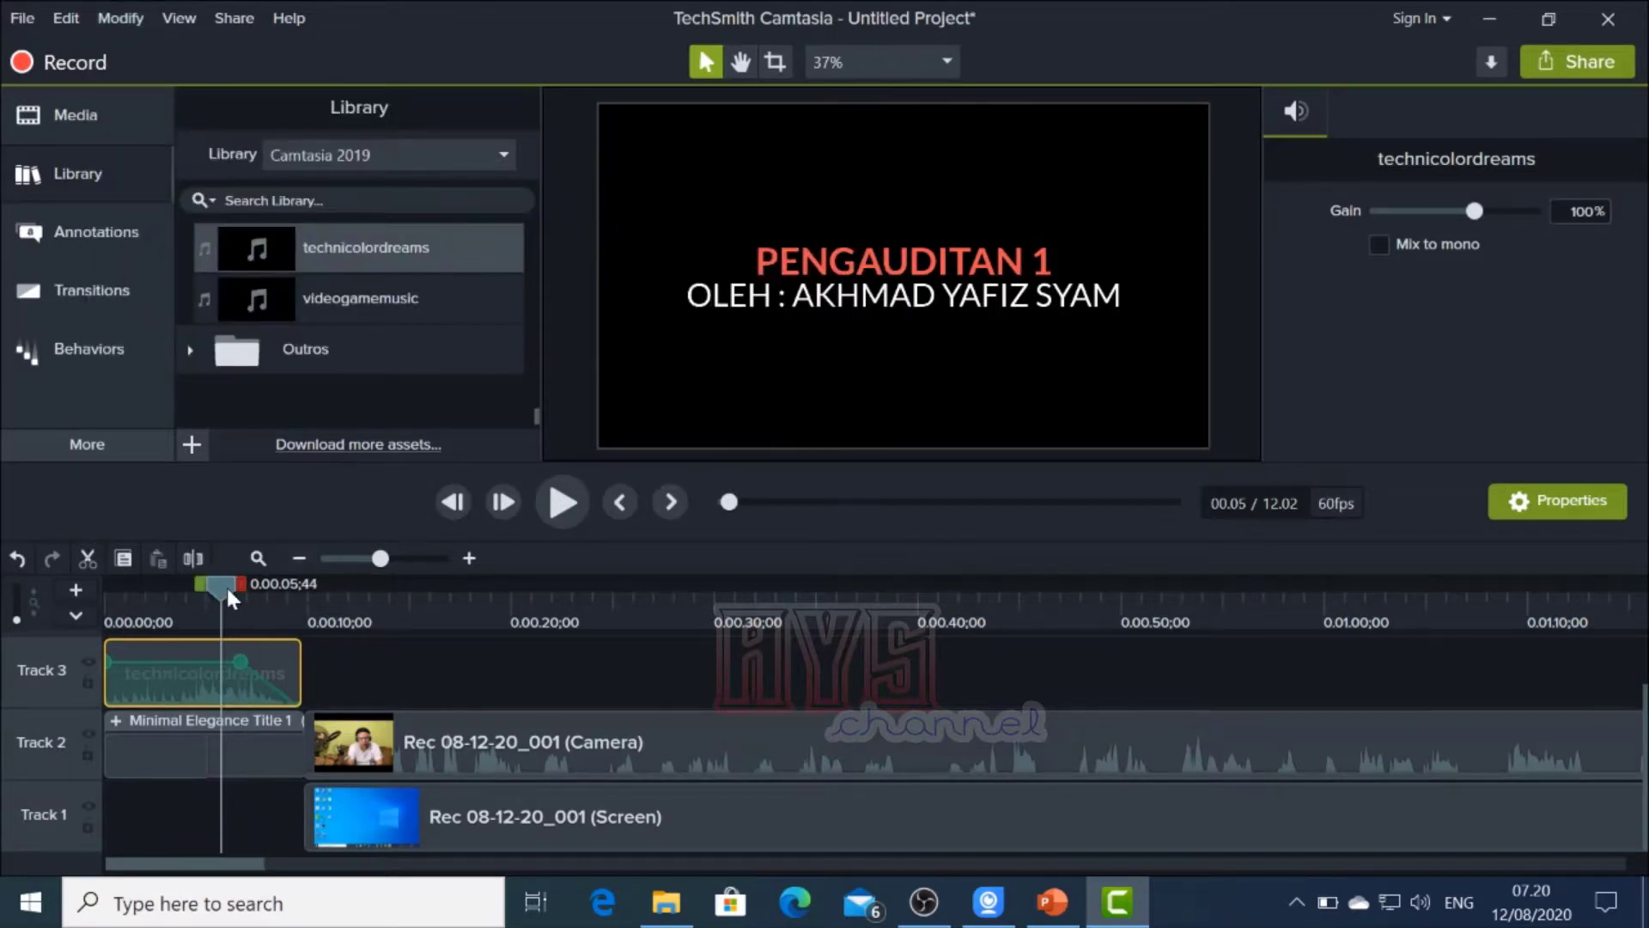
left_click(563, 504)
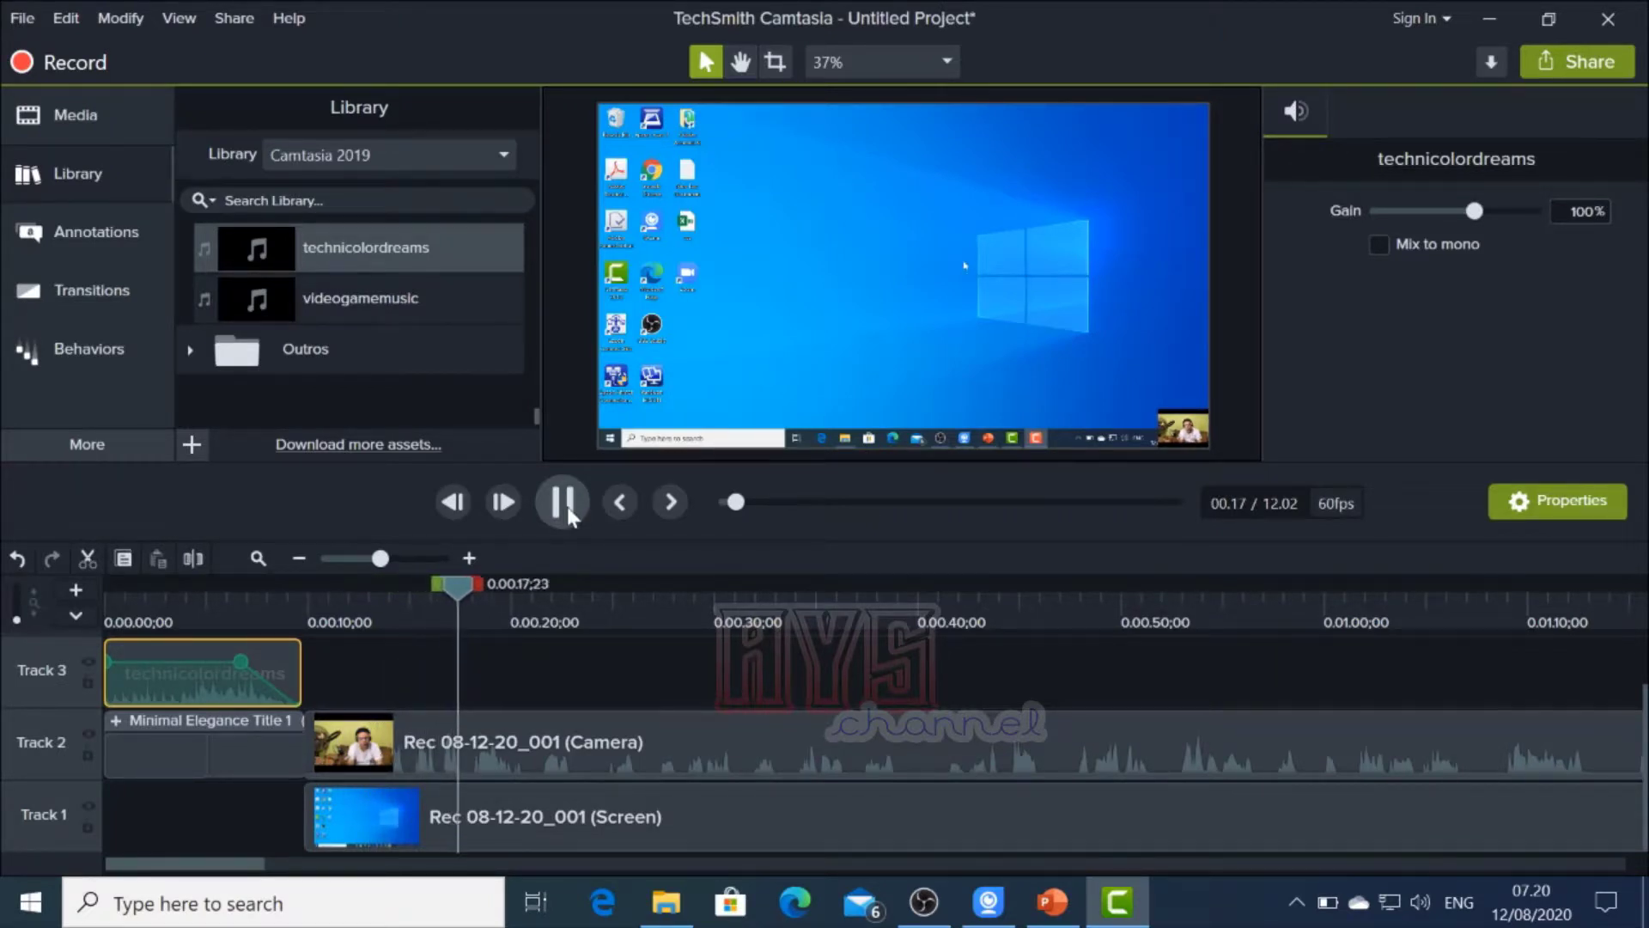
left_click(564, 505)
Enlarge the webcam video on the canvas at about 0:30 and move it over the lower middle of the slide
left_click_drag(465, 593, 728, 695)
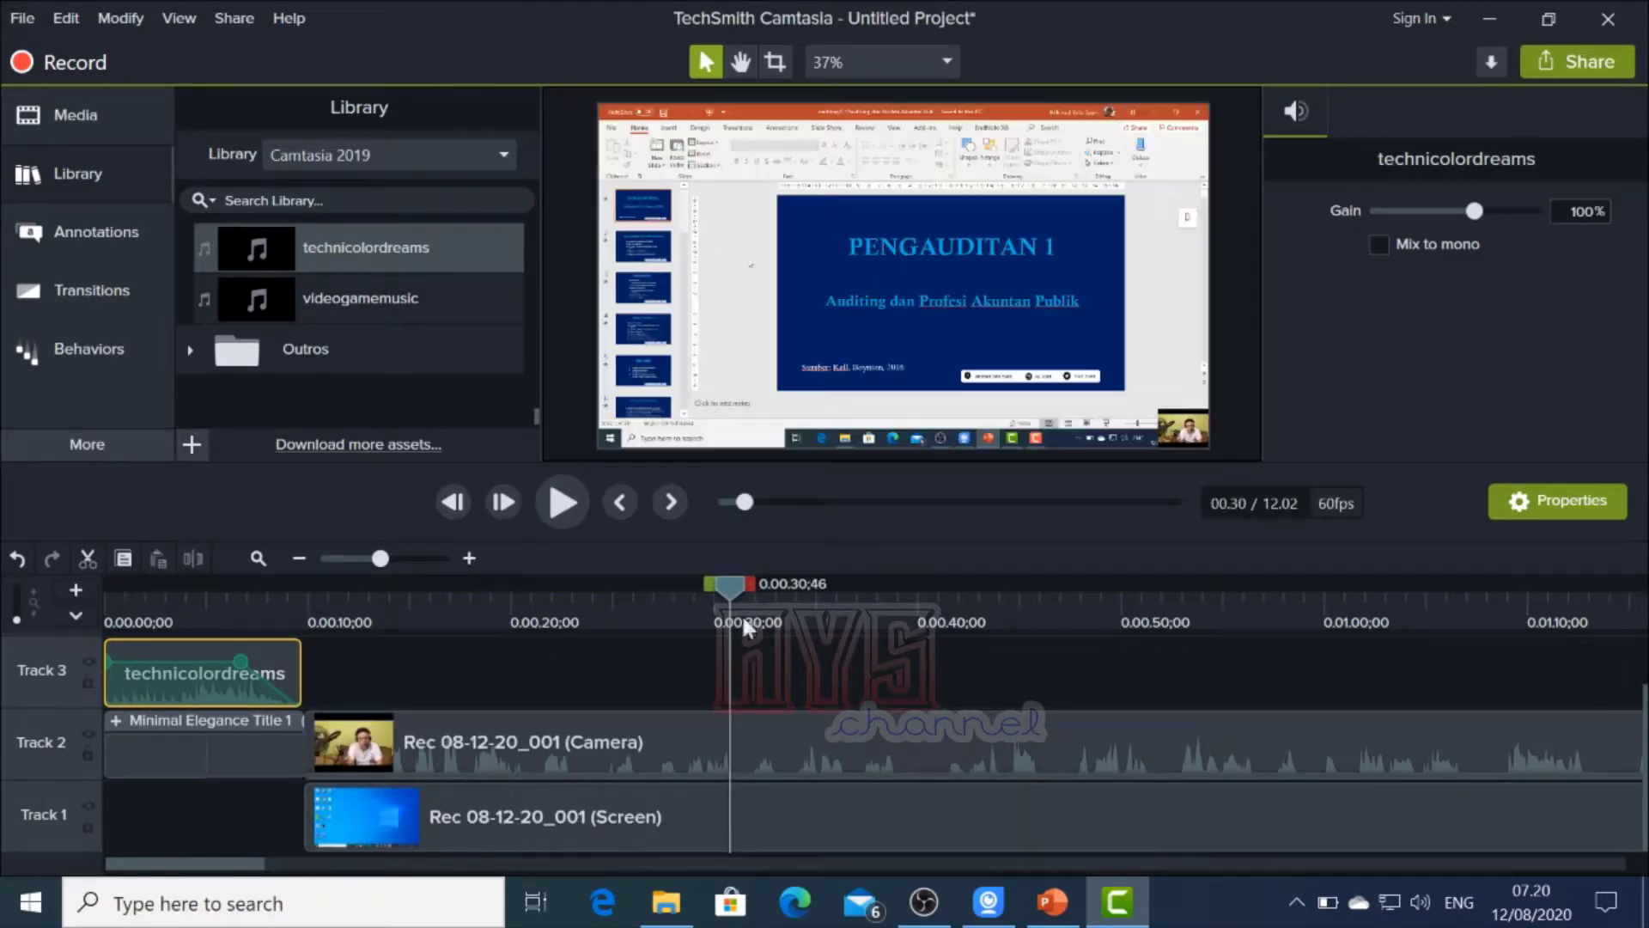
left_click(1182, 421)
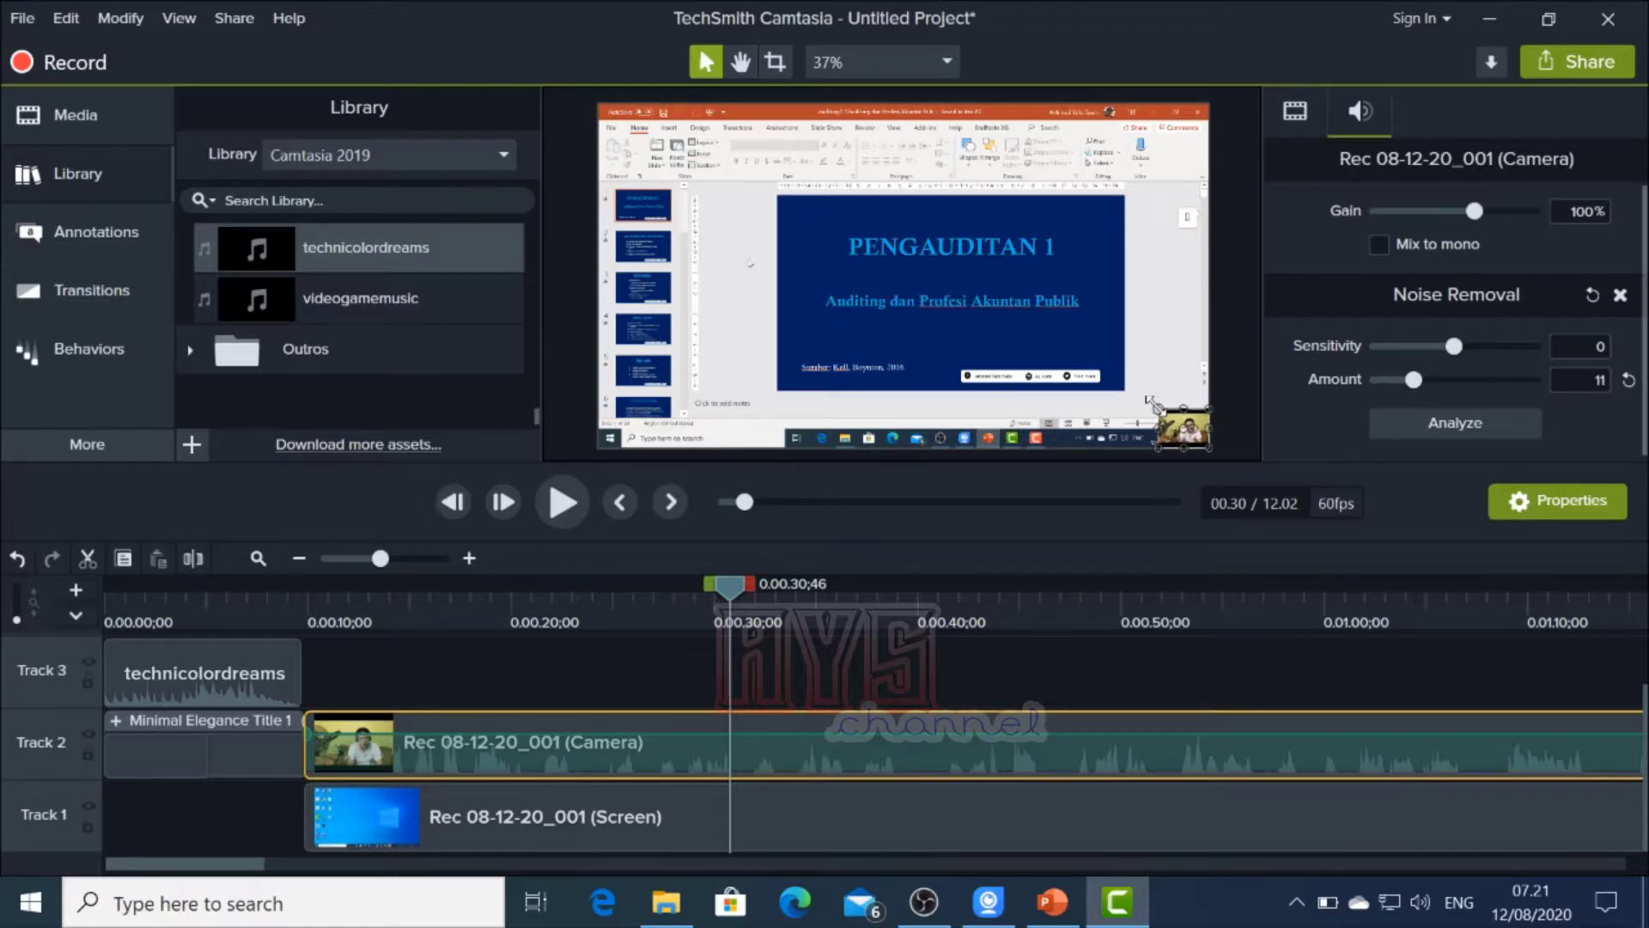
left_click_drag(1151, 402, 1032, 331)
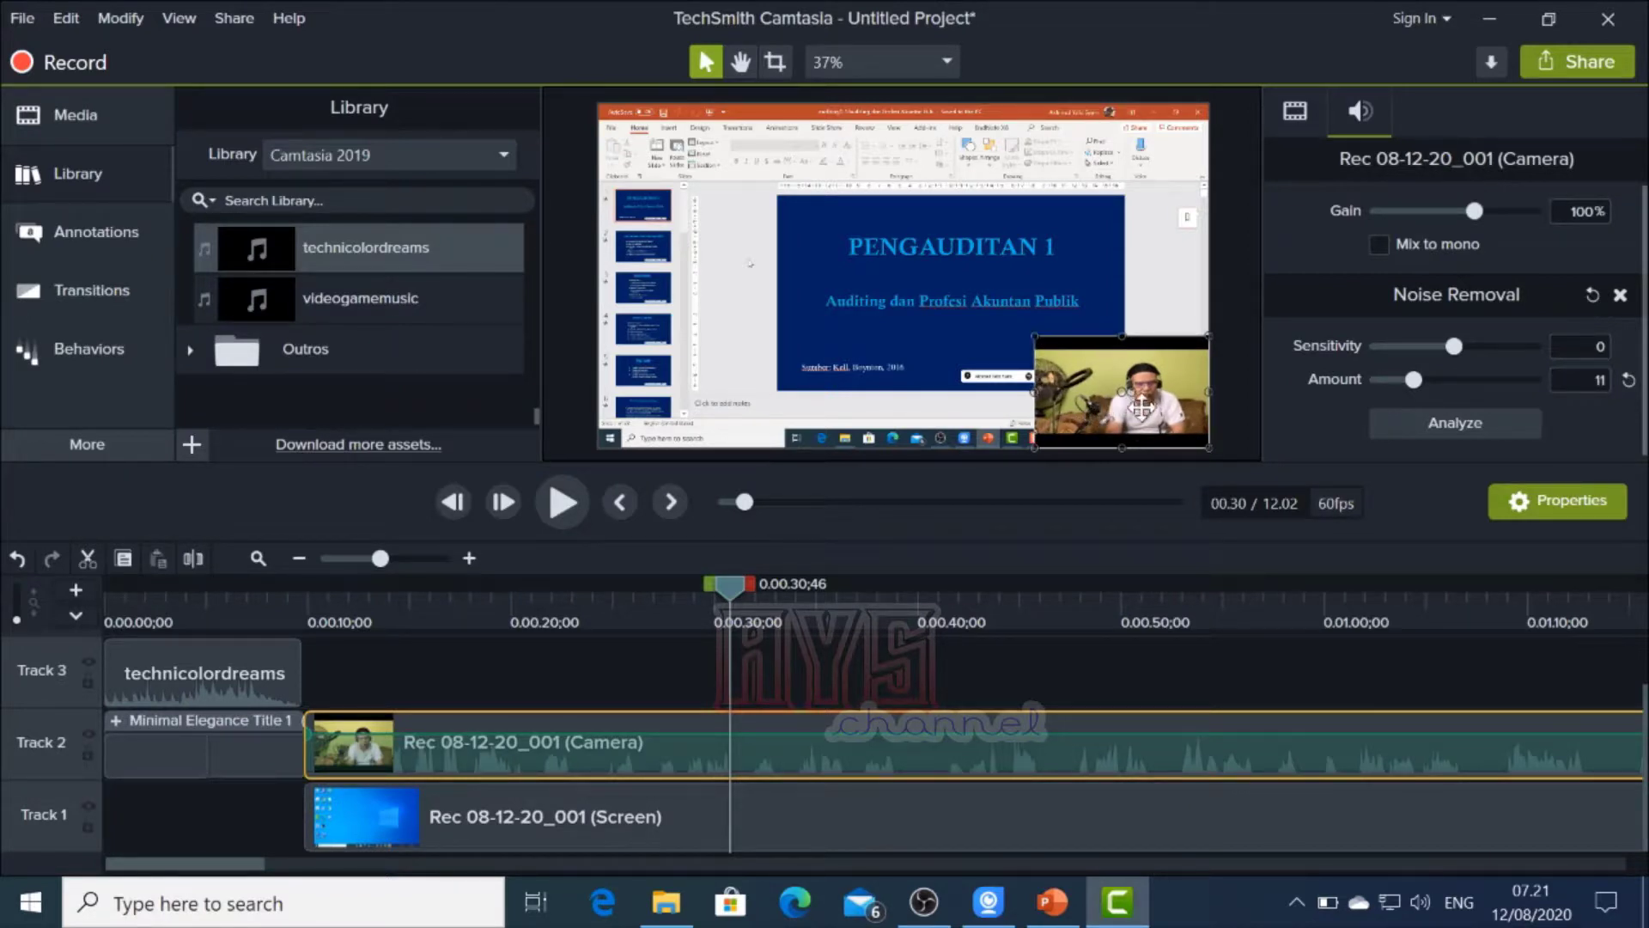
left_click_drag(1135, 406, 980, 353)
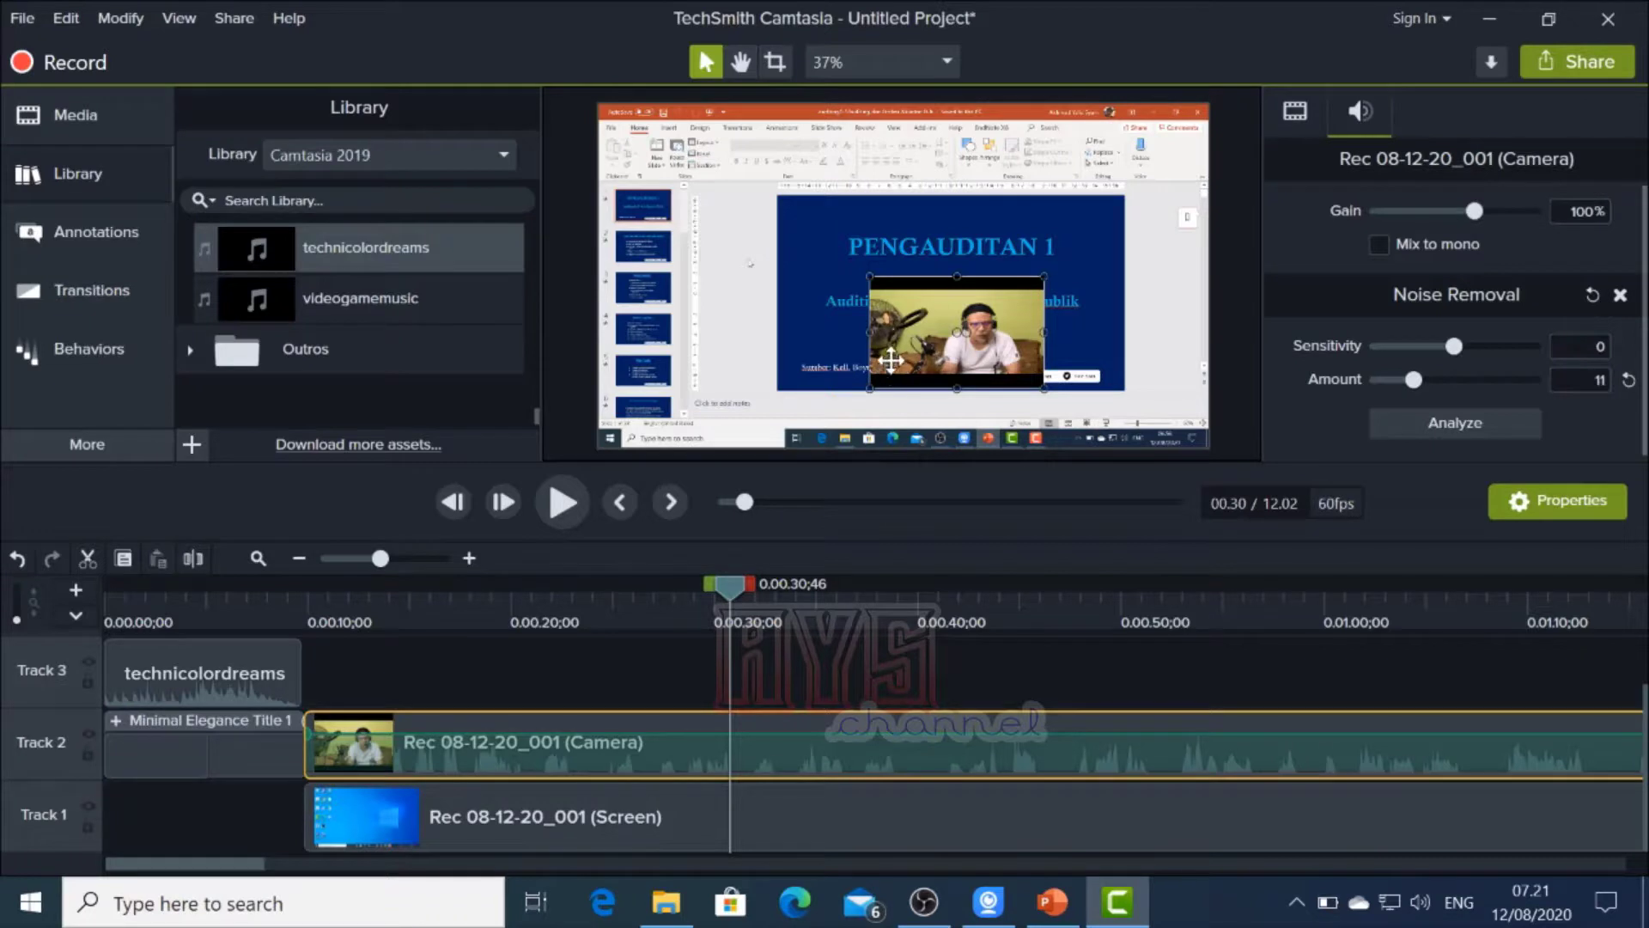
Crop the webcam video on all four sides, removing the black bars and the excess background around the presenter
key("alt")
left_click_drag(870, 334, 934, 334)
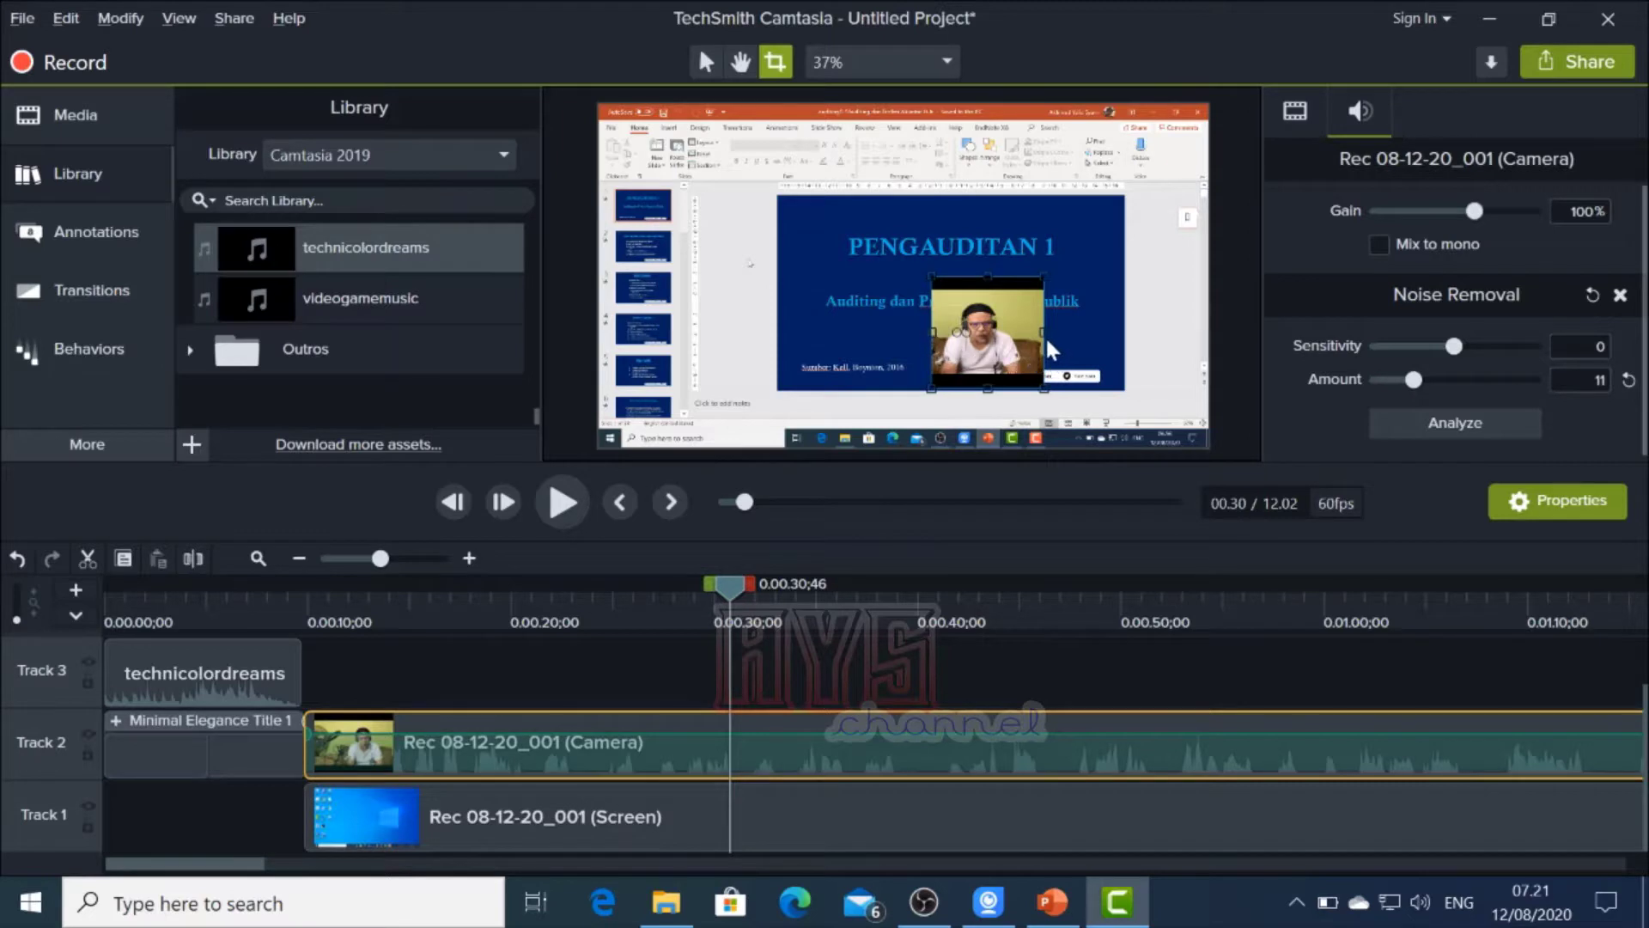
left_click_drag(1041, 334, 1031, 333)
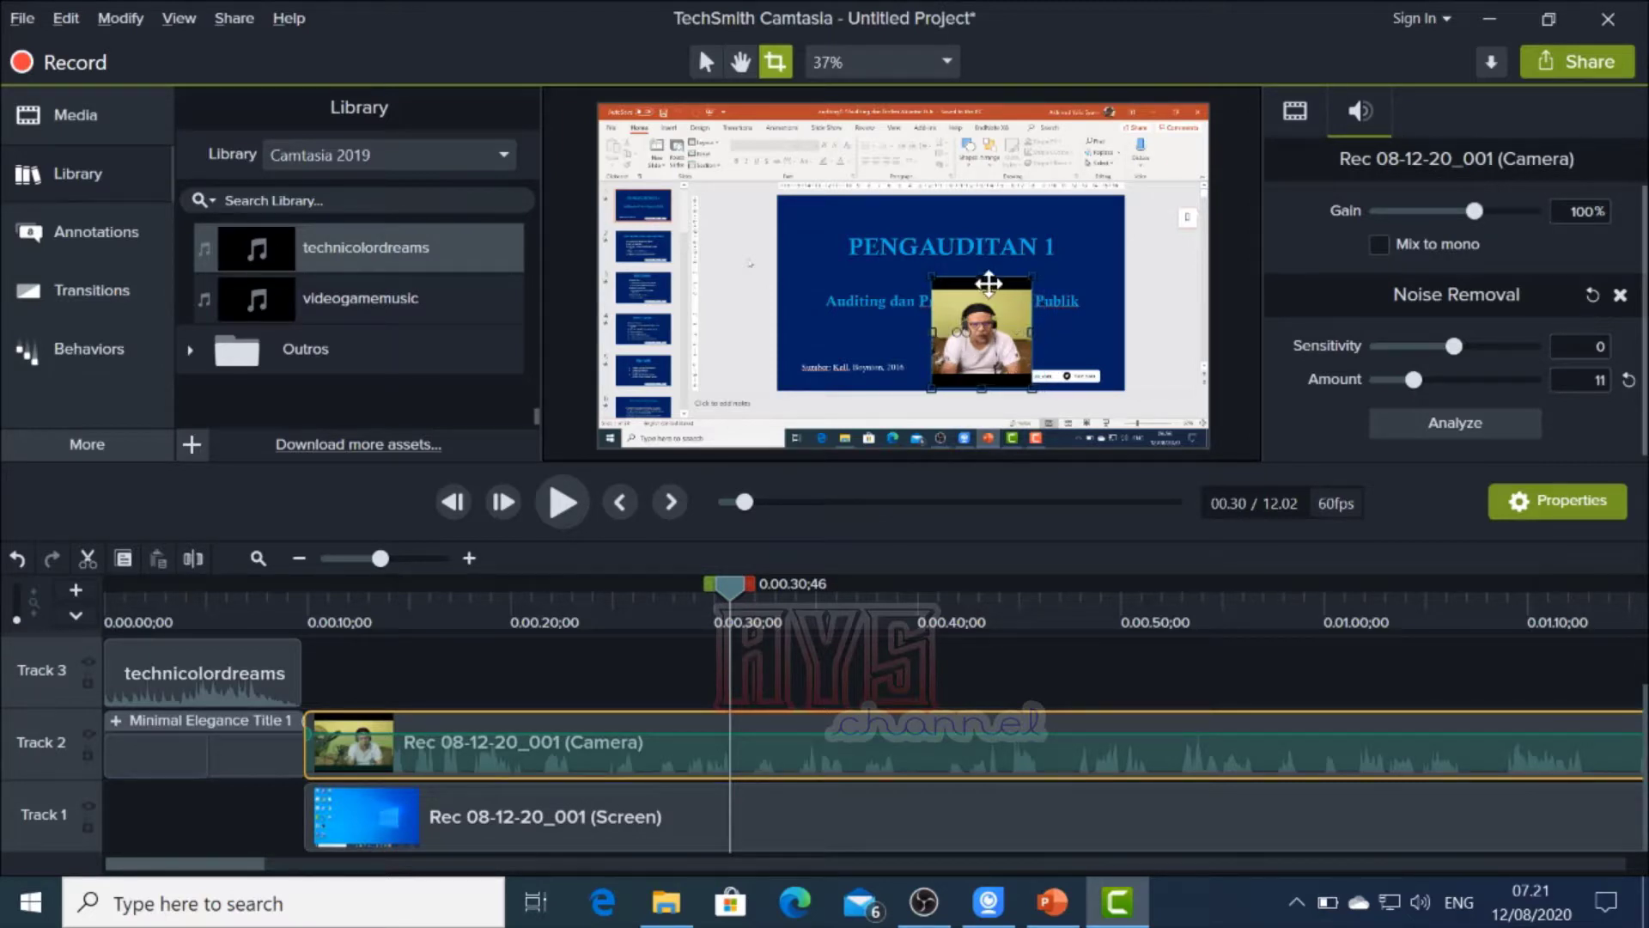
left_click_drag(982, 276, 982, 294)
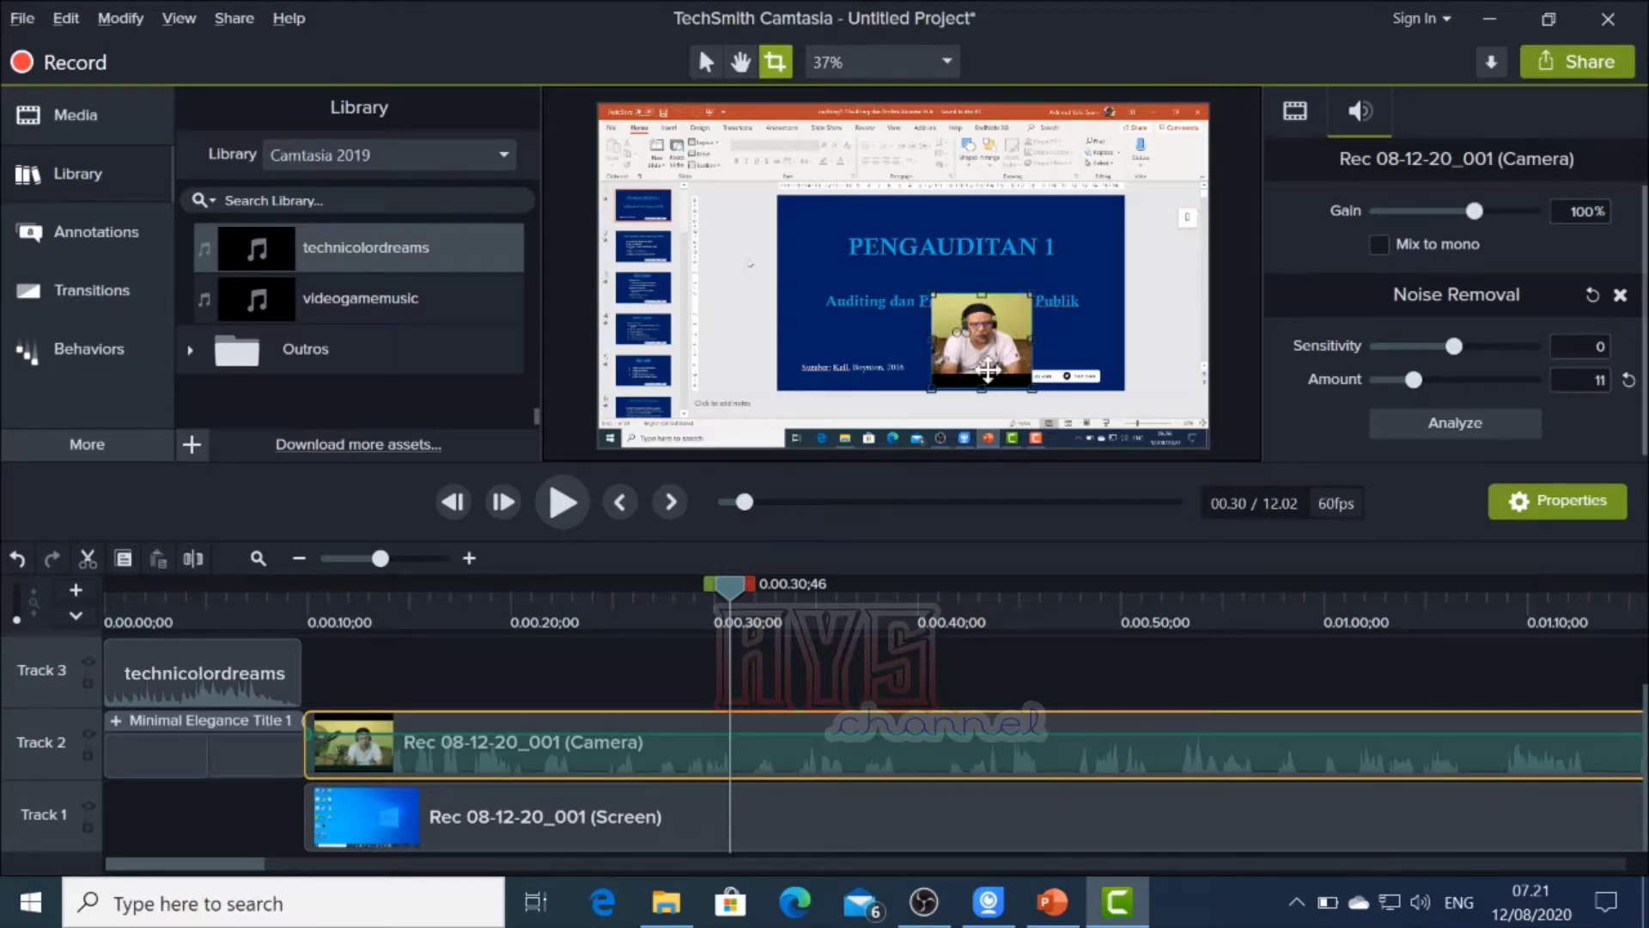
left_click_drag(982, 390, 982, 377)
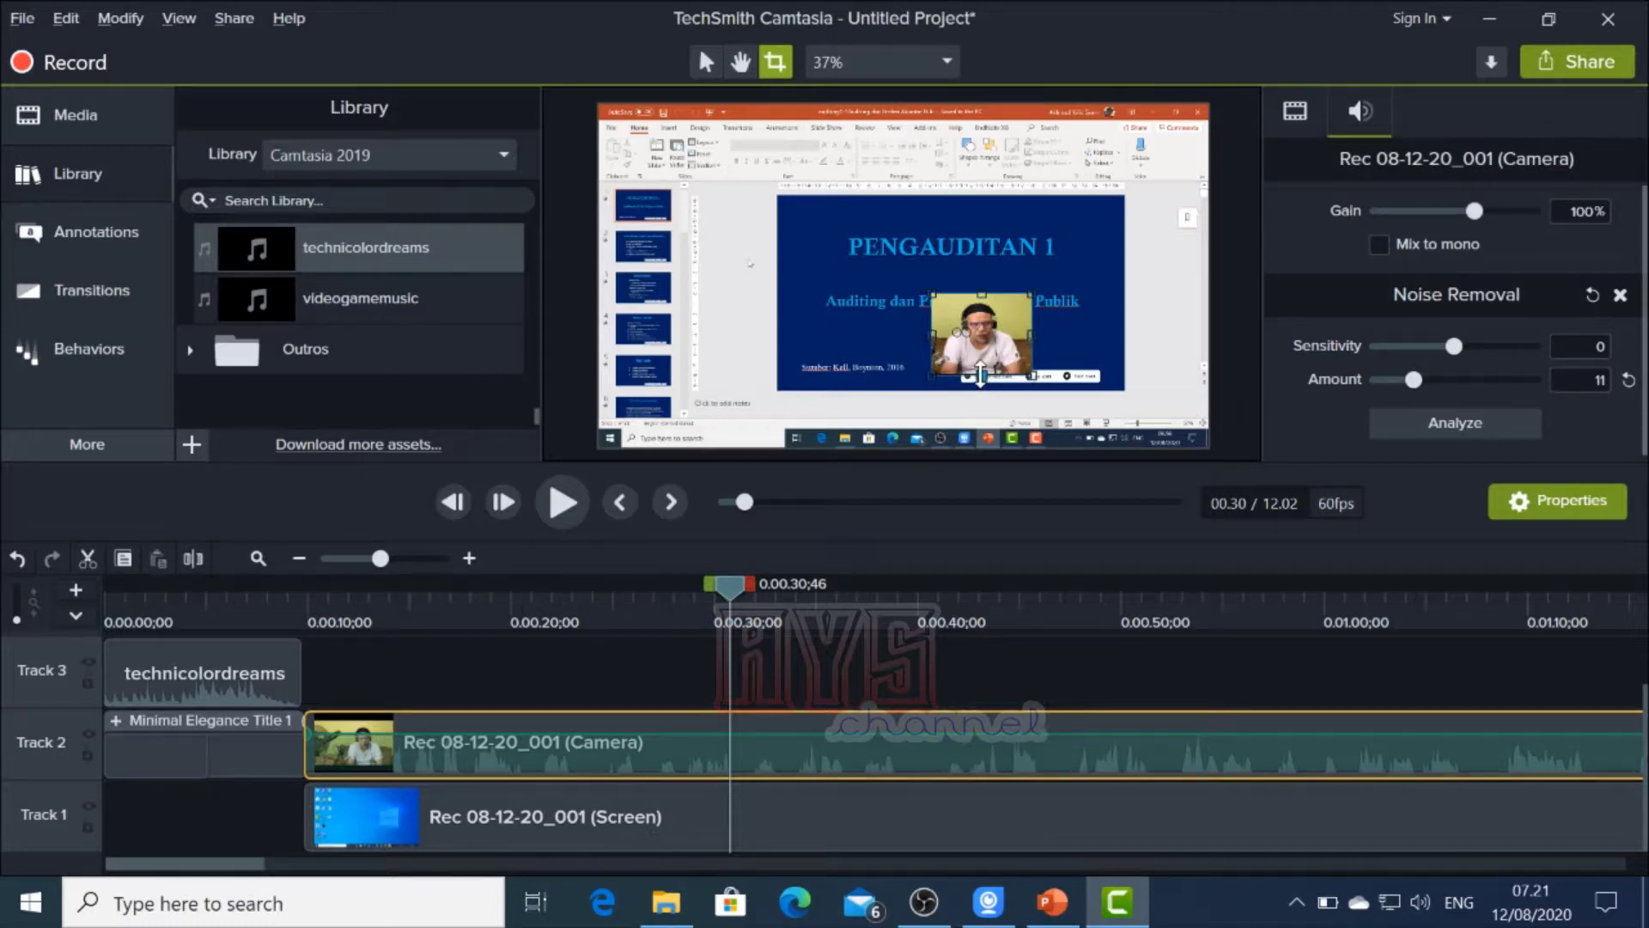
key("Escape")
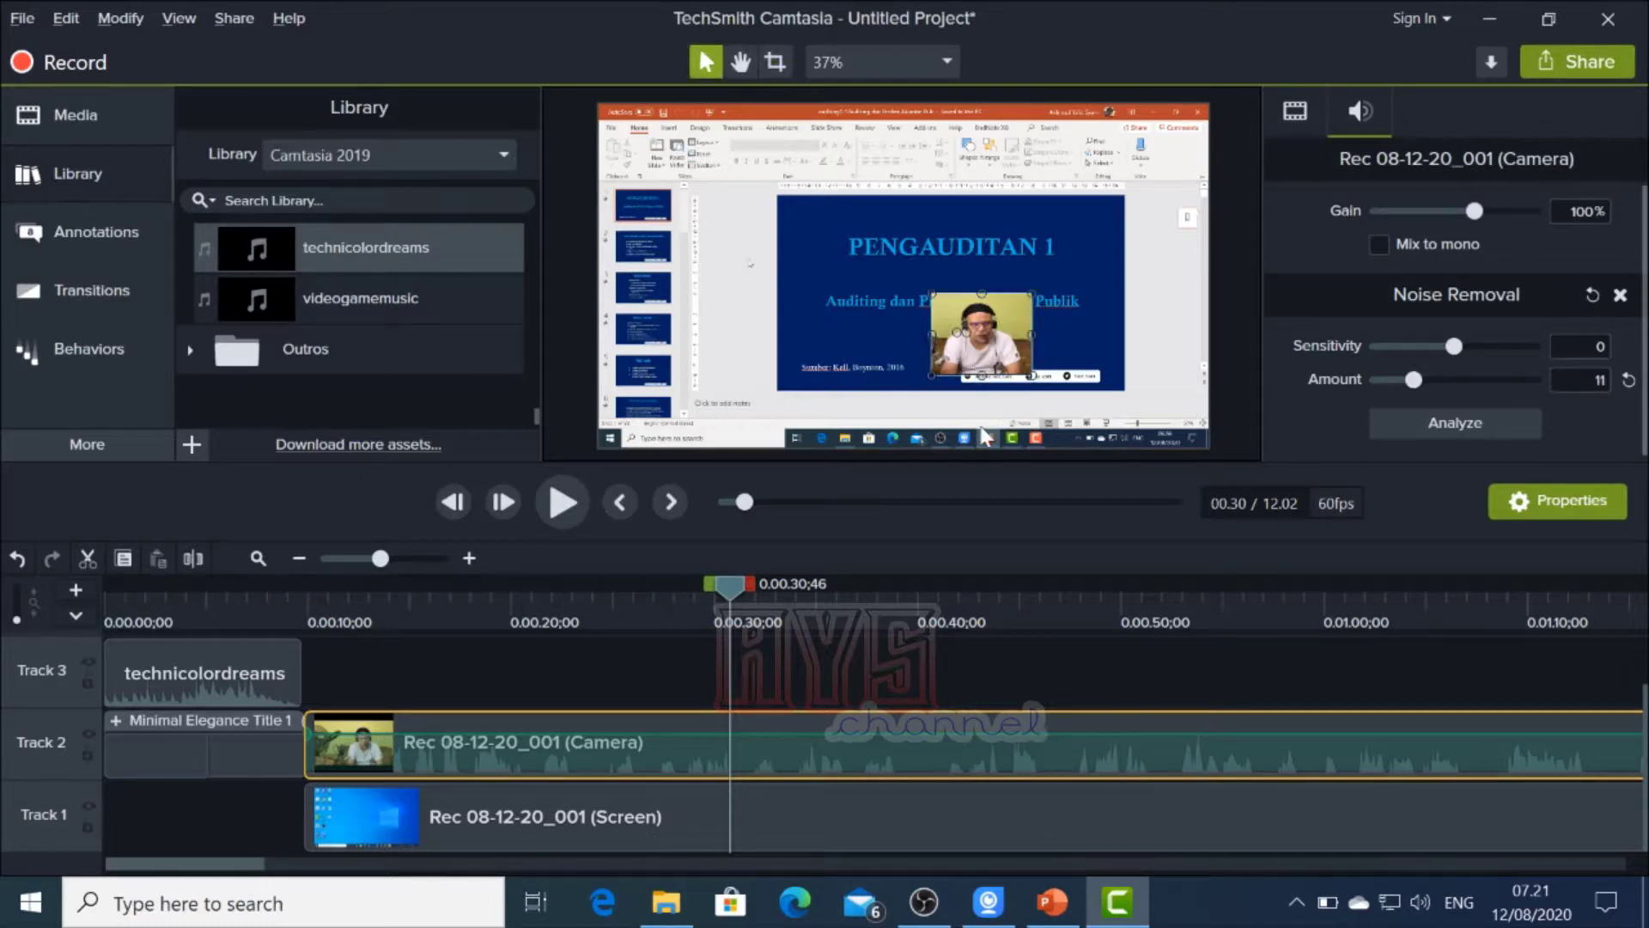
Move the cropped webcam video into the lower-right corner of the canvas
left_click(1171, 352)
left_click(981, 319)
left_click_drag(980, 319, 909, 328)
right_click(904, 328)
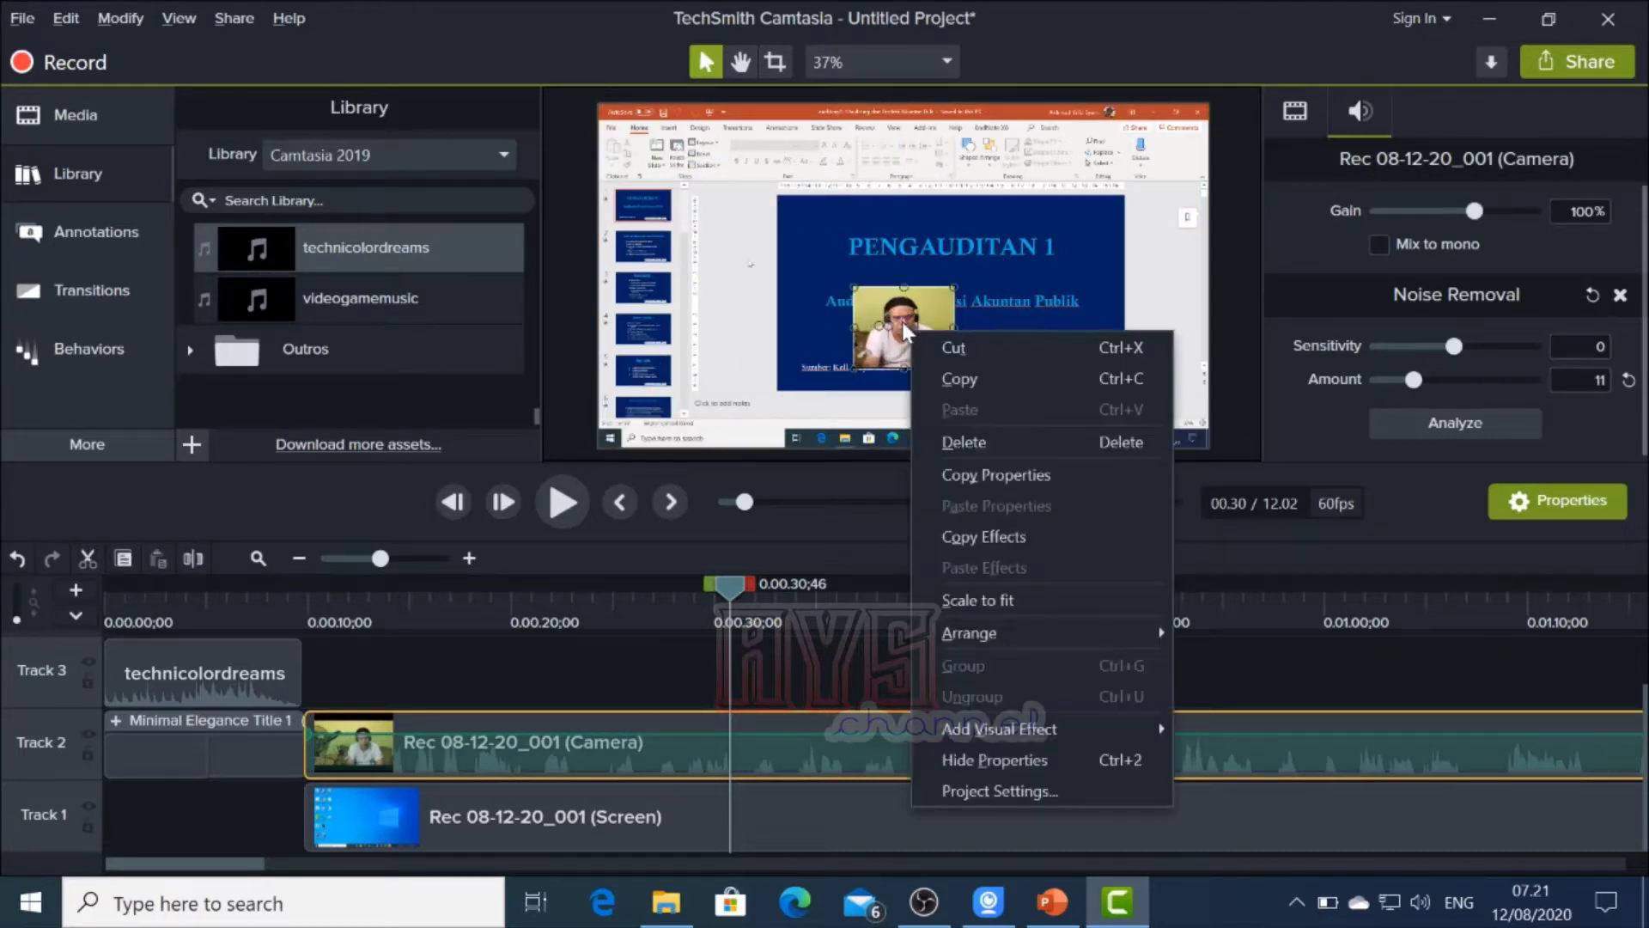
left_click(902, 325)
left_click_drag(902, 325, 1154, 399)
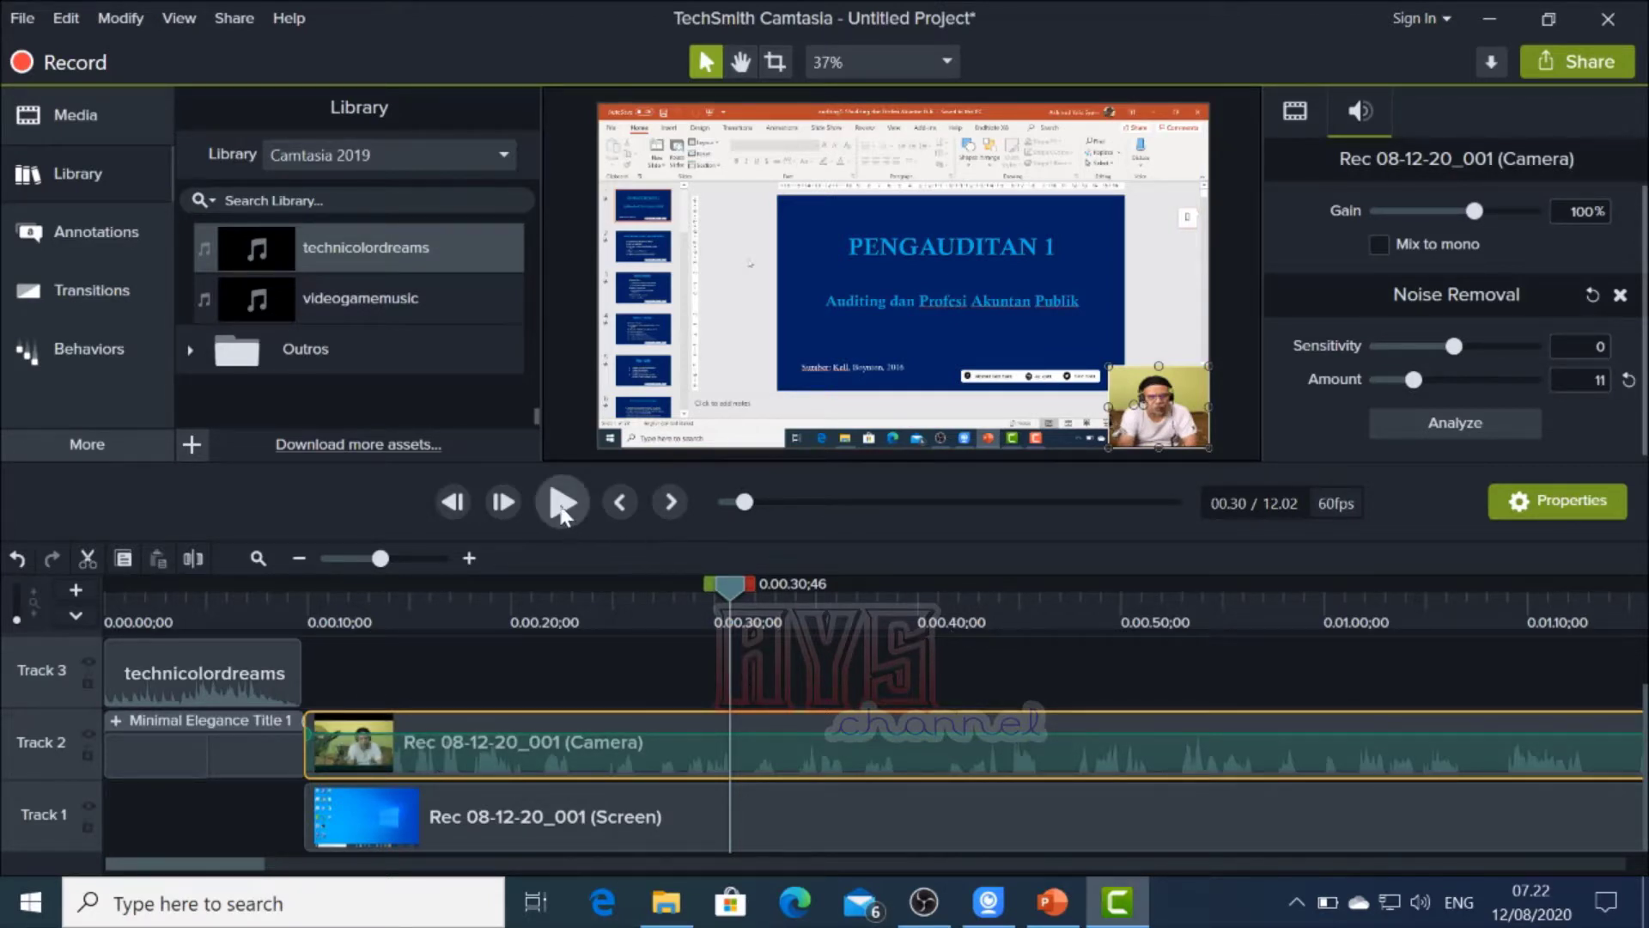
Play the recording from 0:30 to check the webcam placement, scrub to about 1:10, and view the timeline's end
left_click(560, 511)
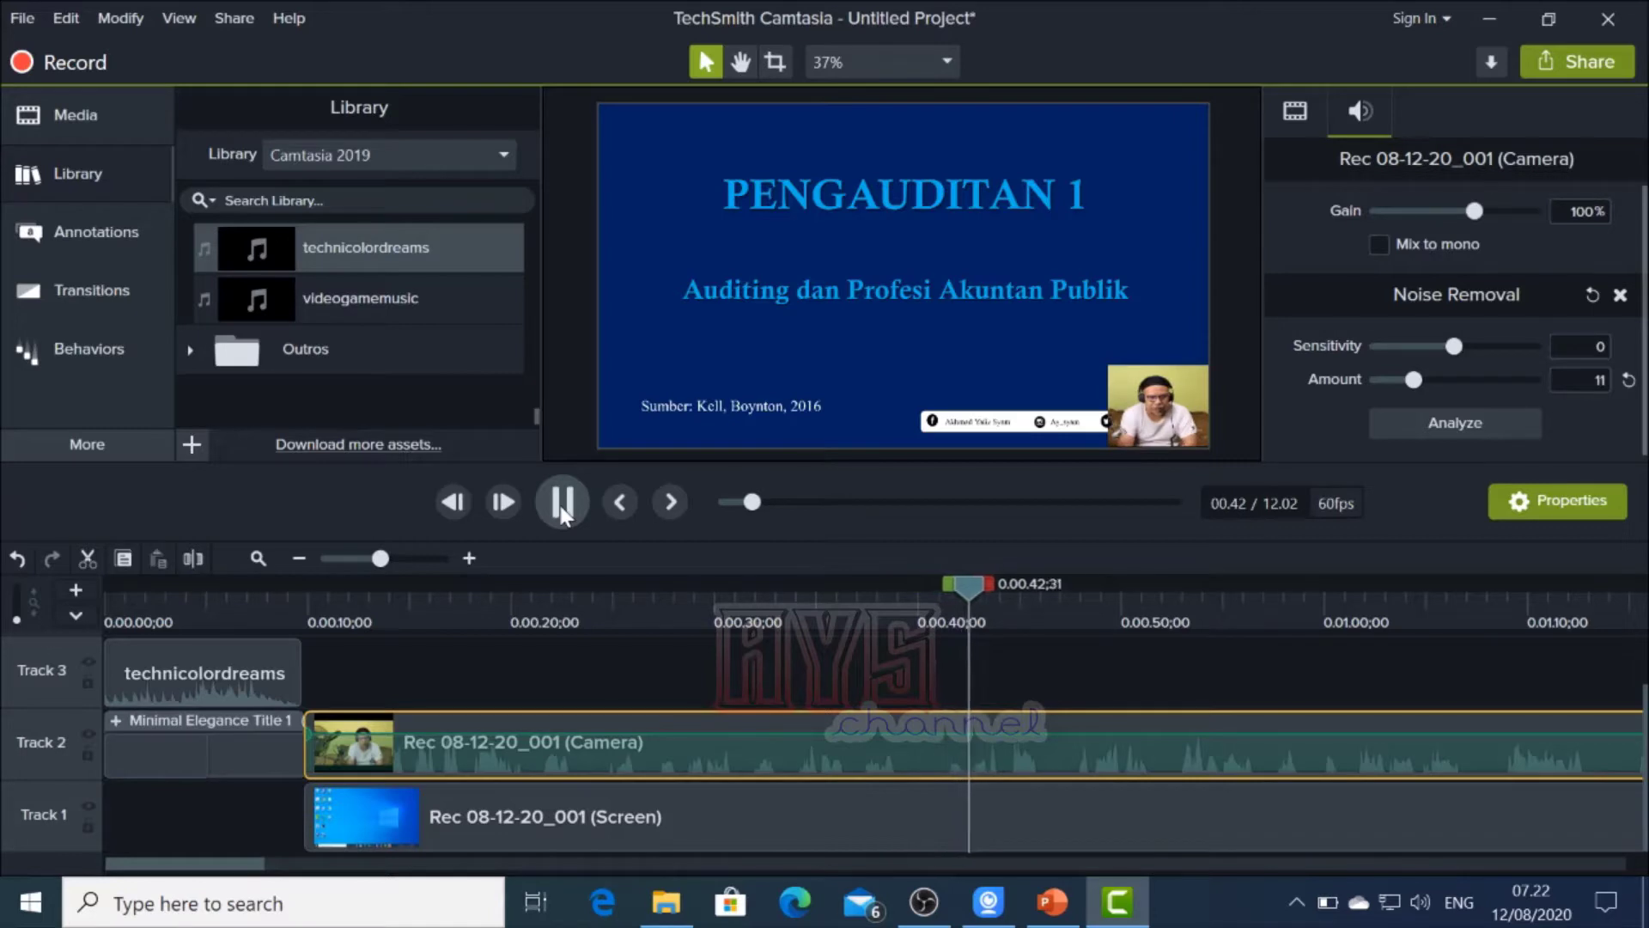
left_click(562, 509)
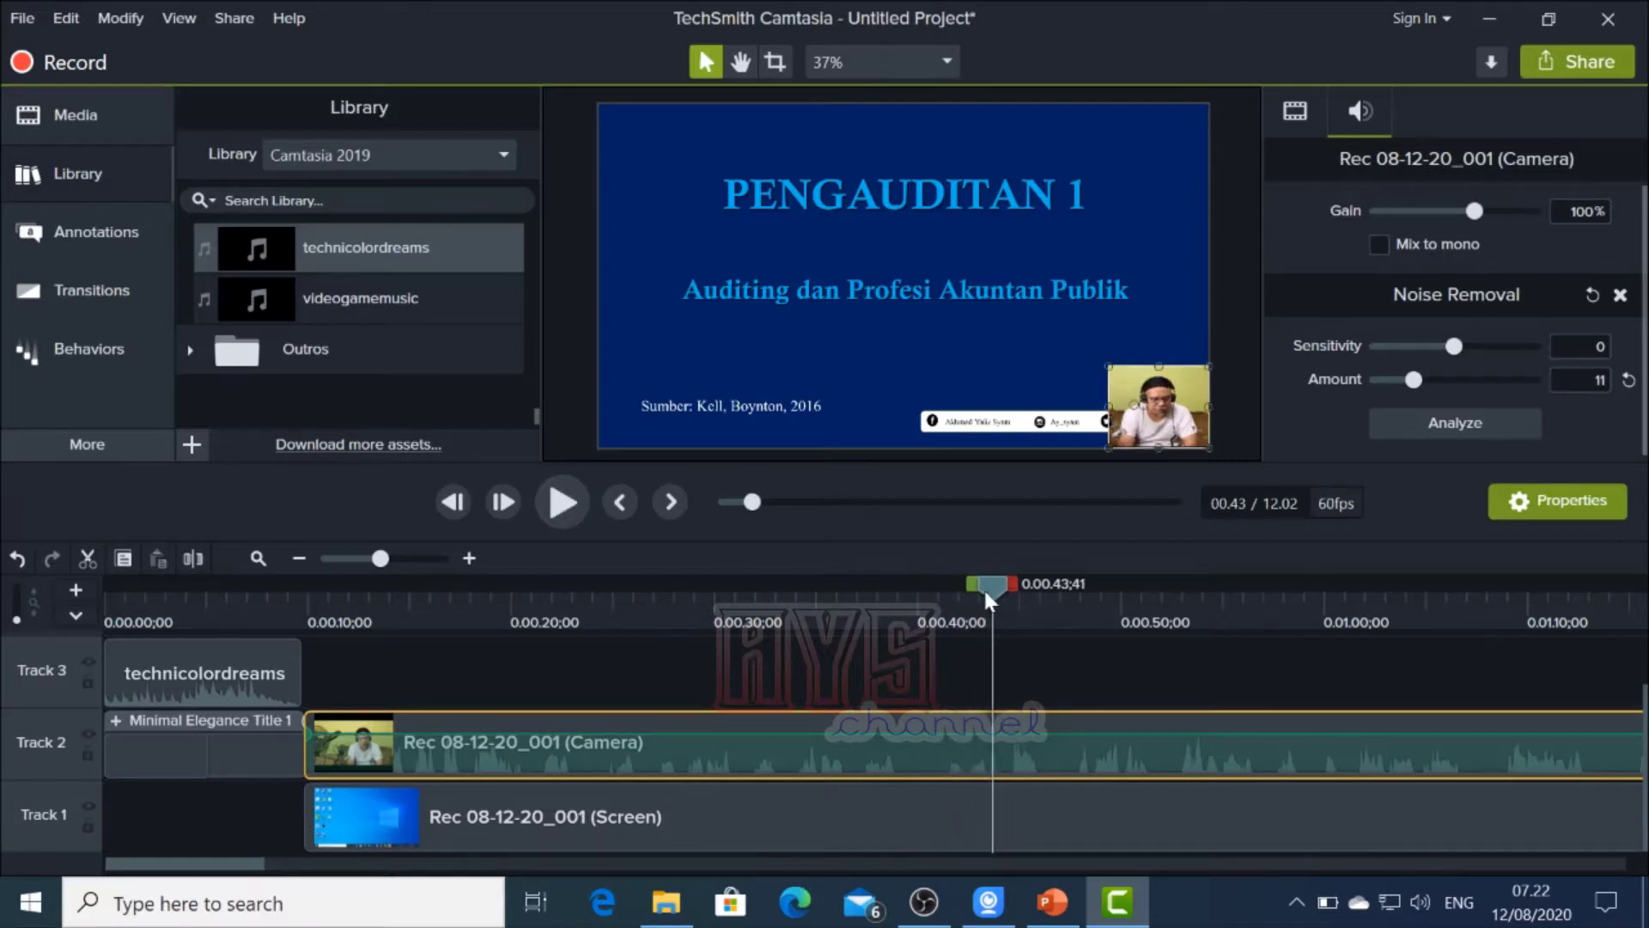
left_click_drag(993, 593, 1524, 646)
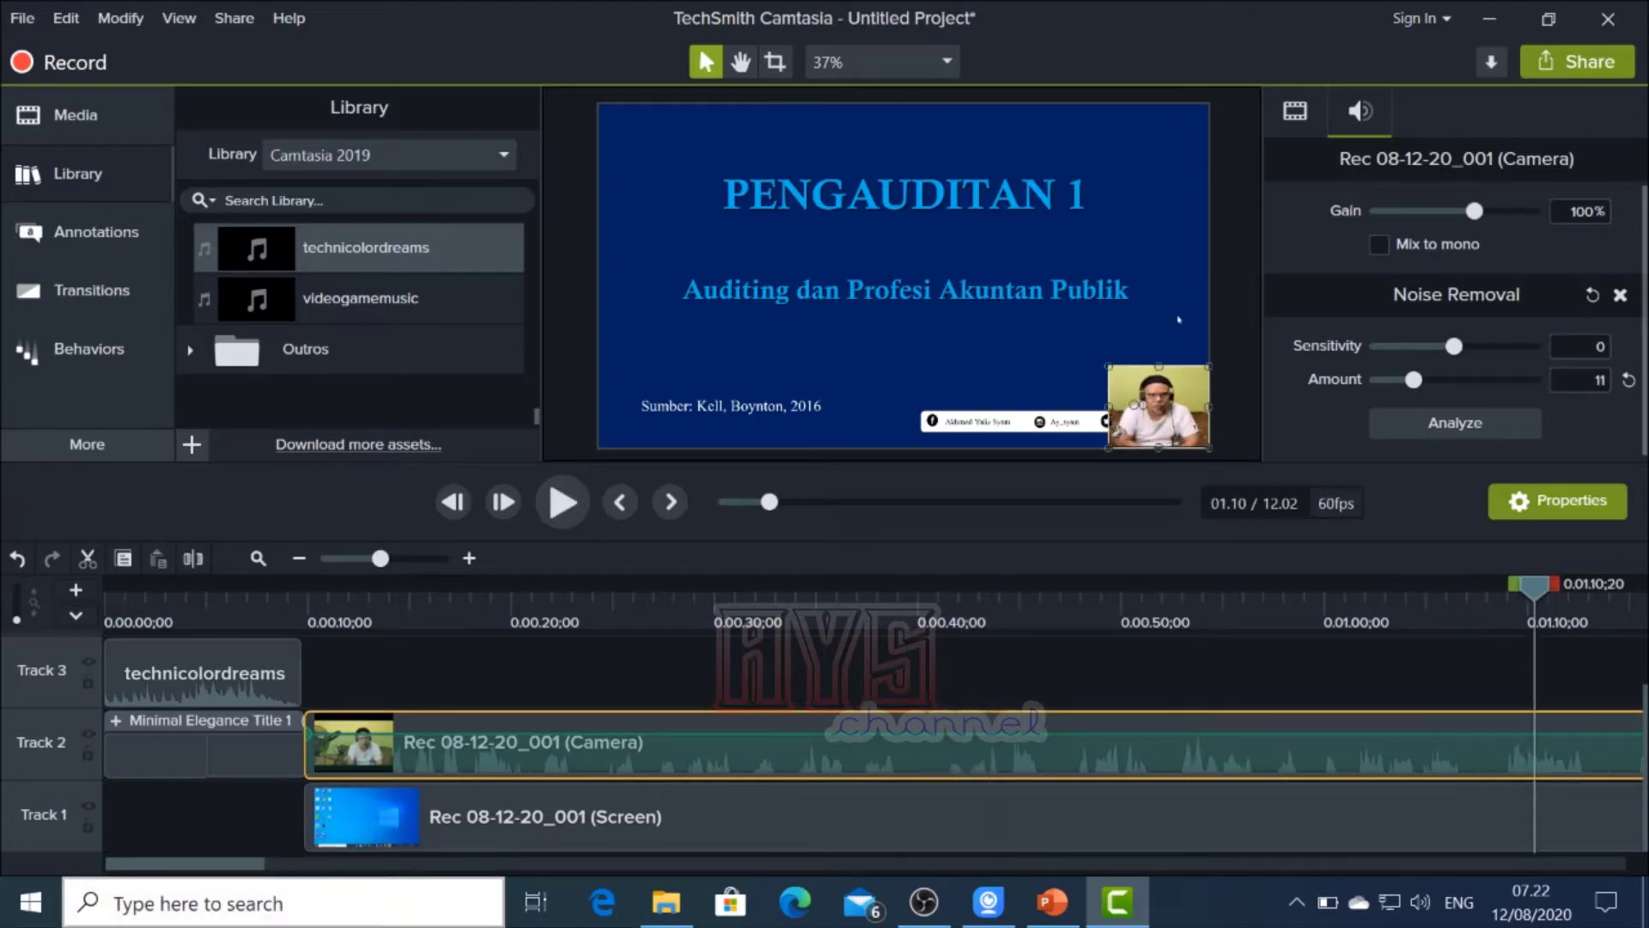
left_click_drag(239, 864, 1596, 872)
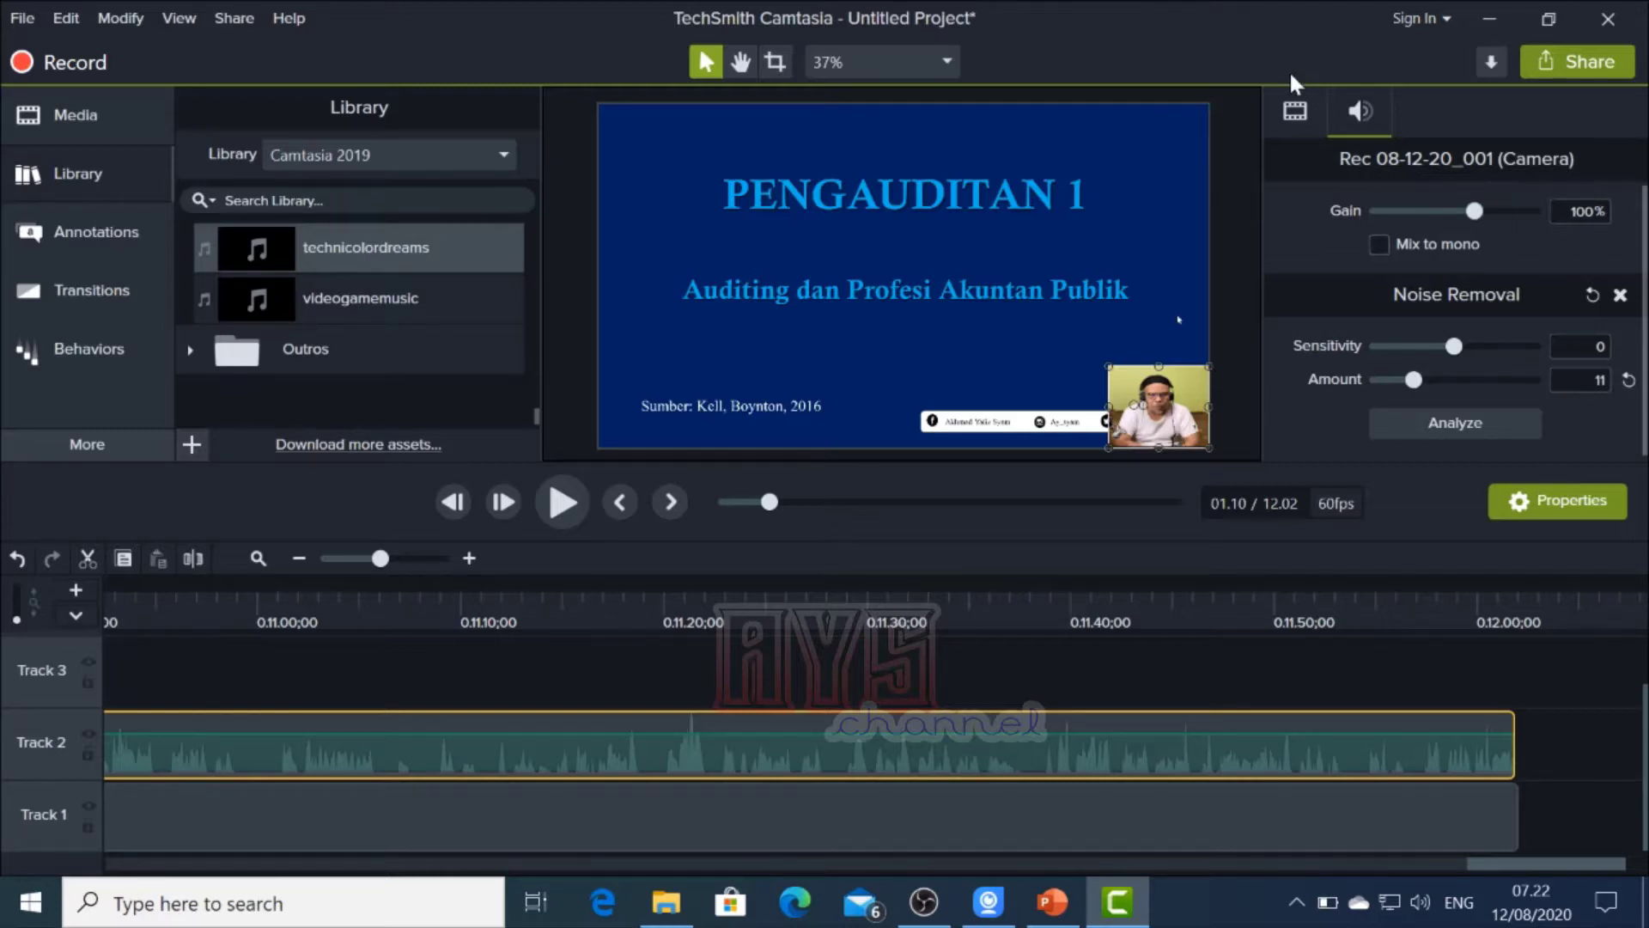
Start a local file production with custom production settings and the MP4 - Smart Player (HTML5) format, continuing to the Smart Player options
left_click(1587, 66)
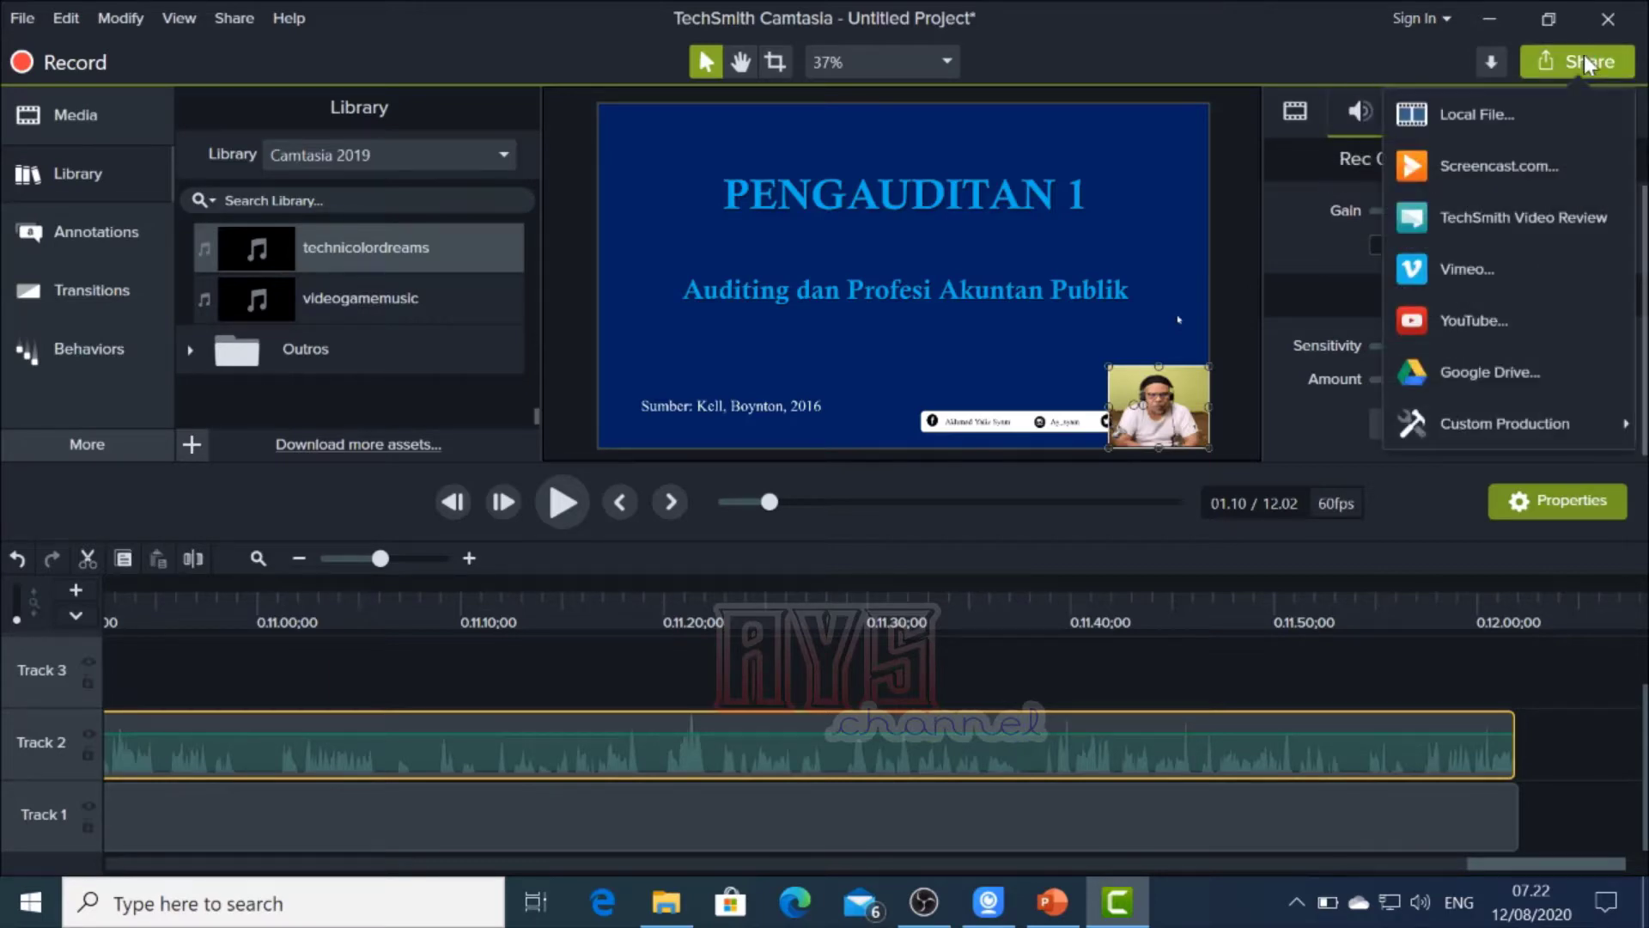
left_click(1499, 121)
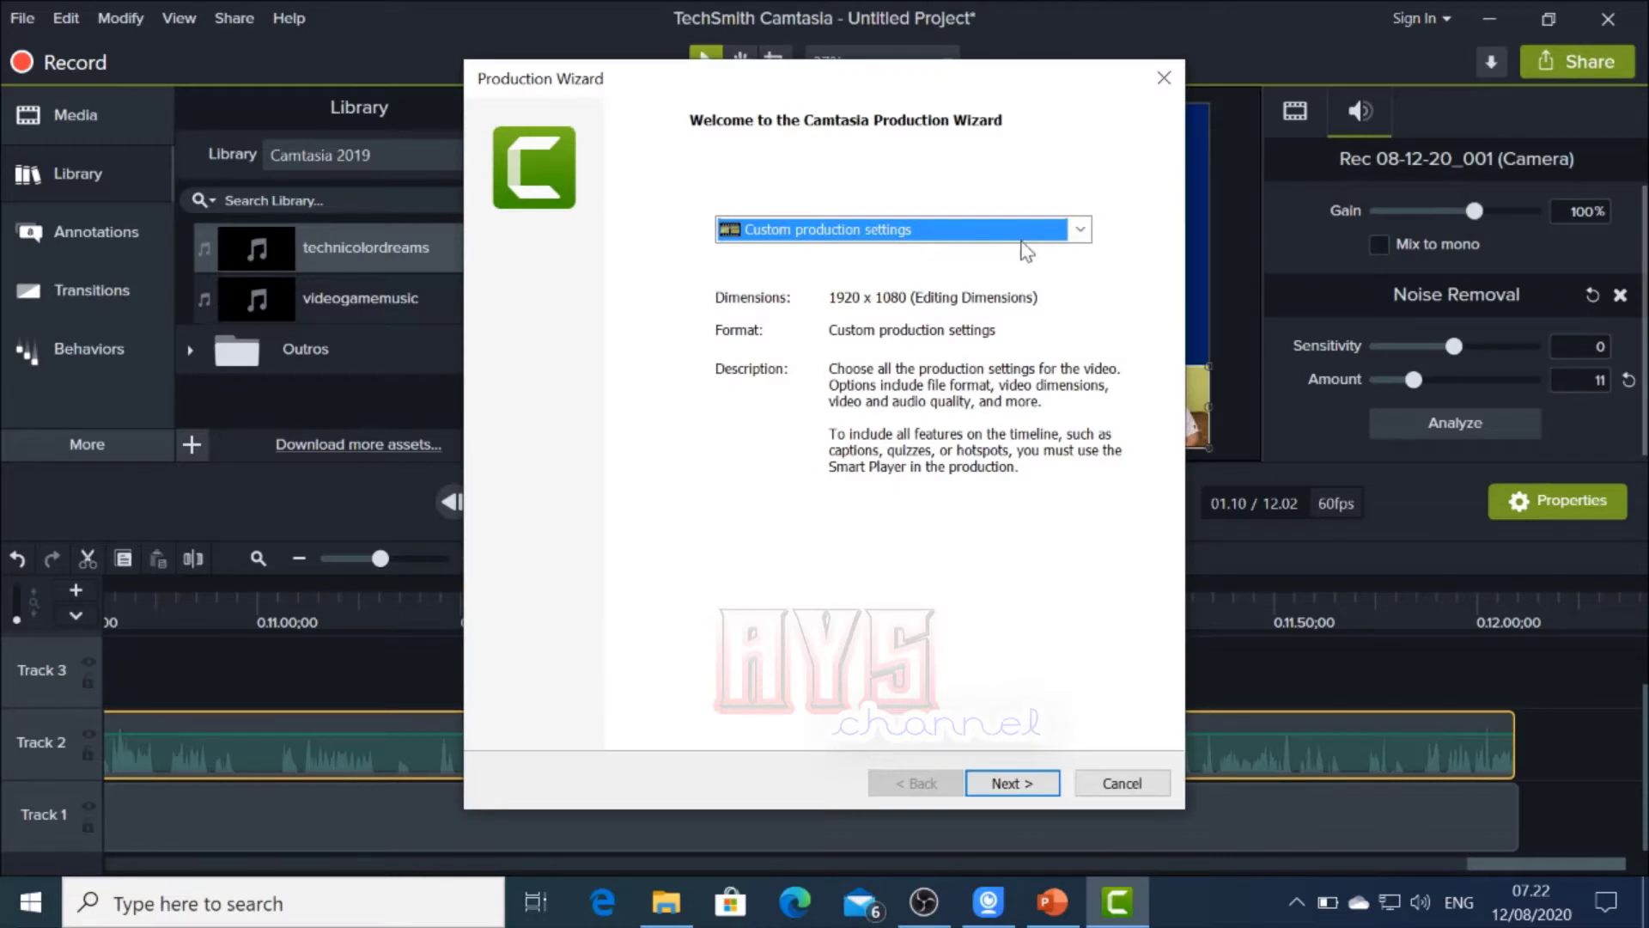
left_click(1085, 230)
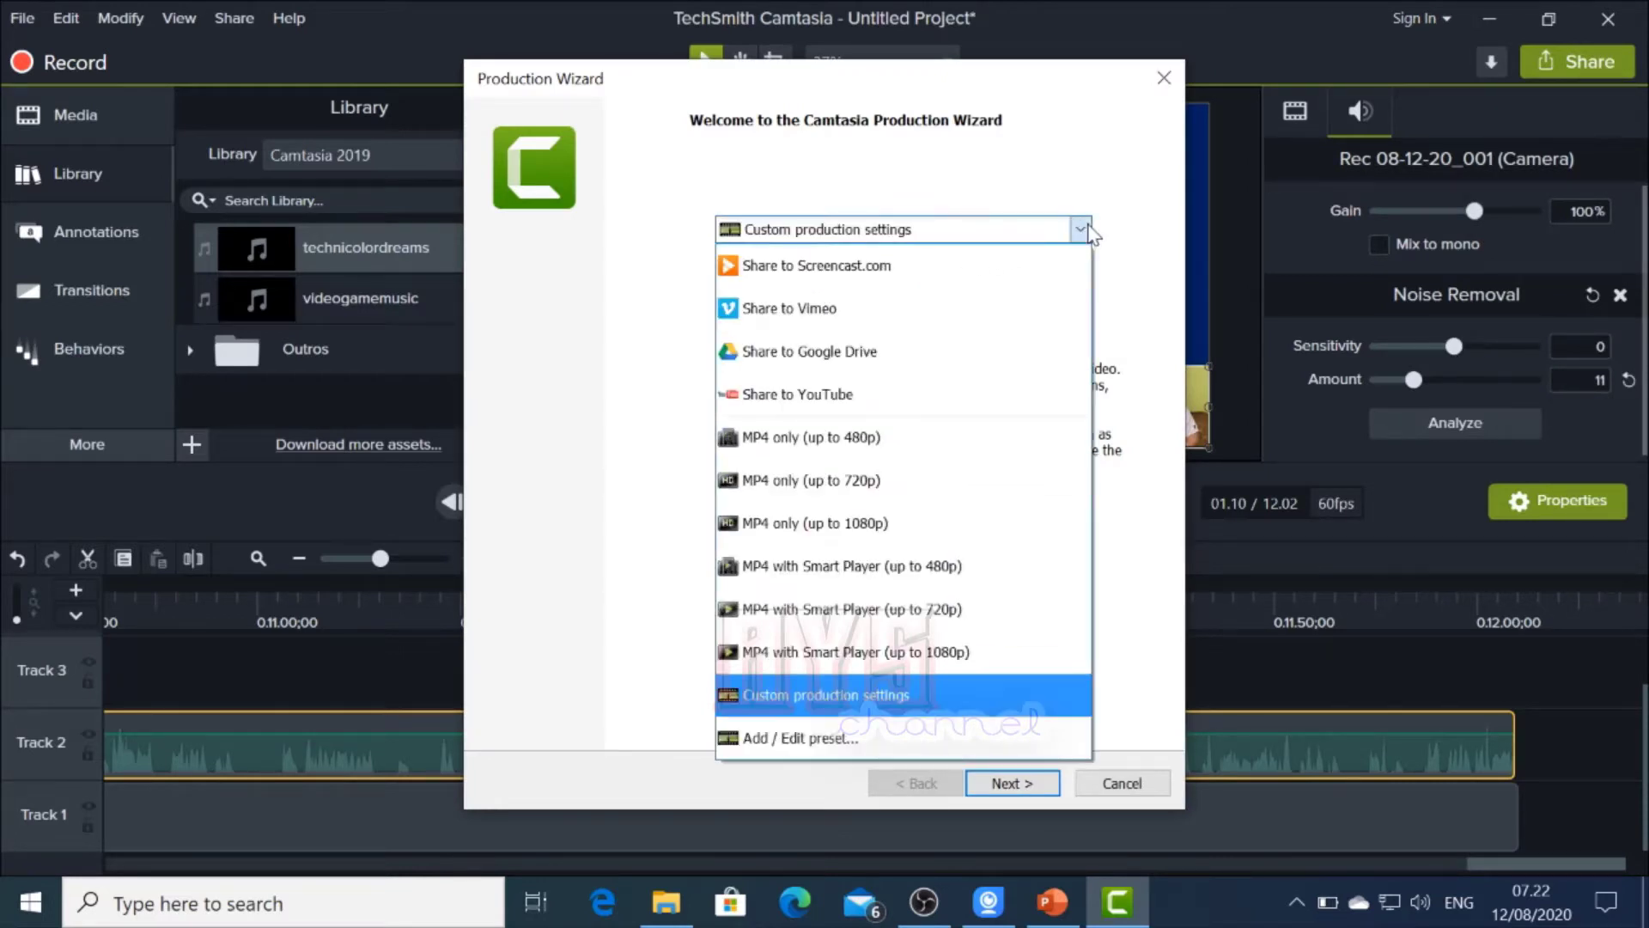
left_click(1084, 230)
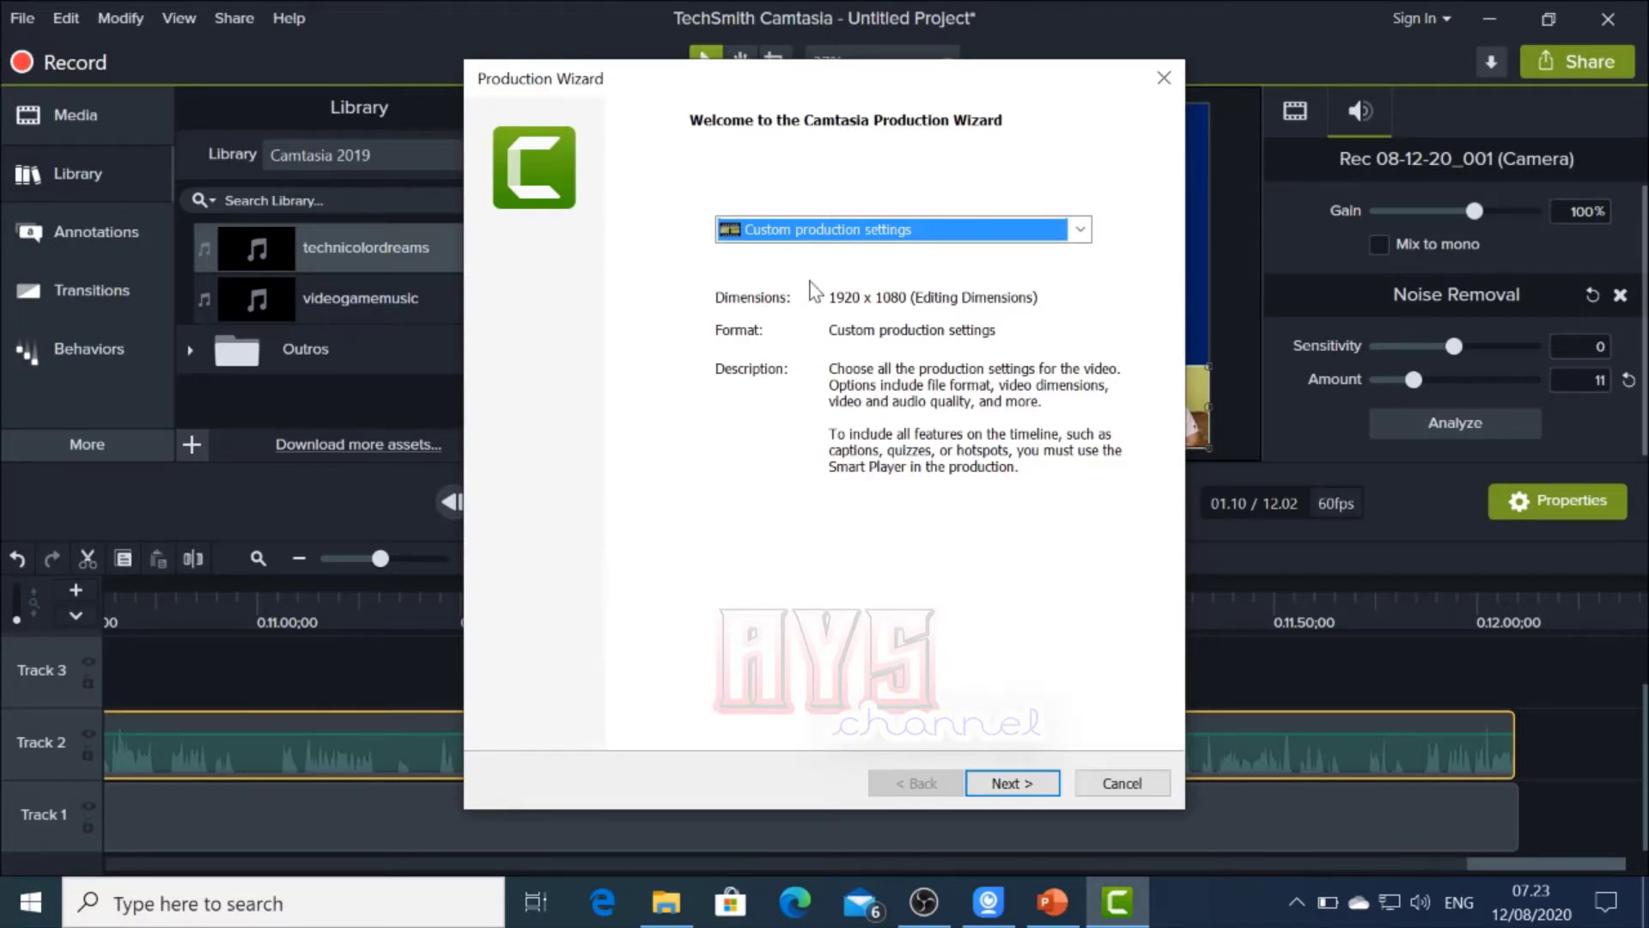
left_click(1028, 783)
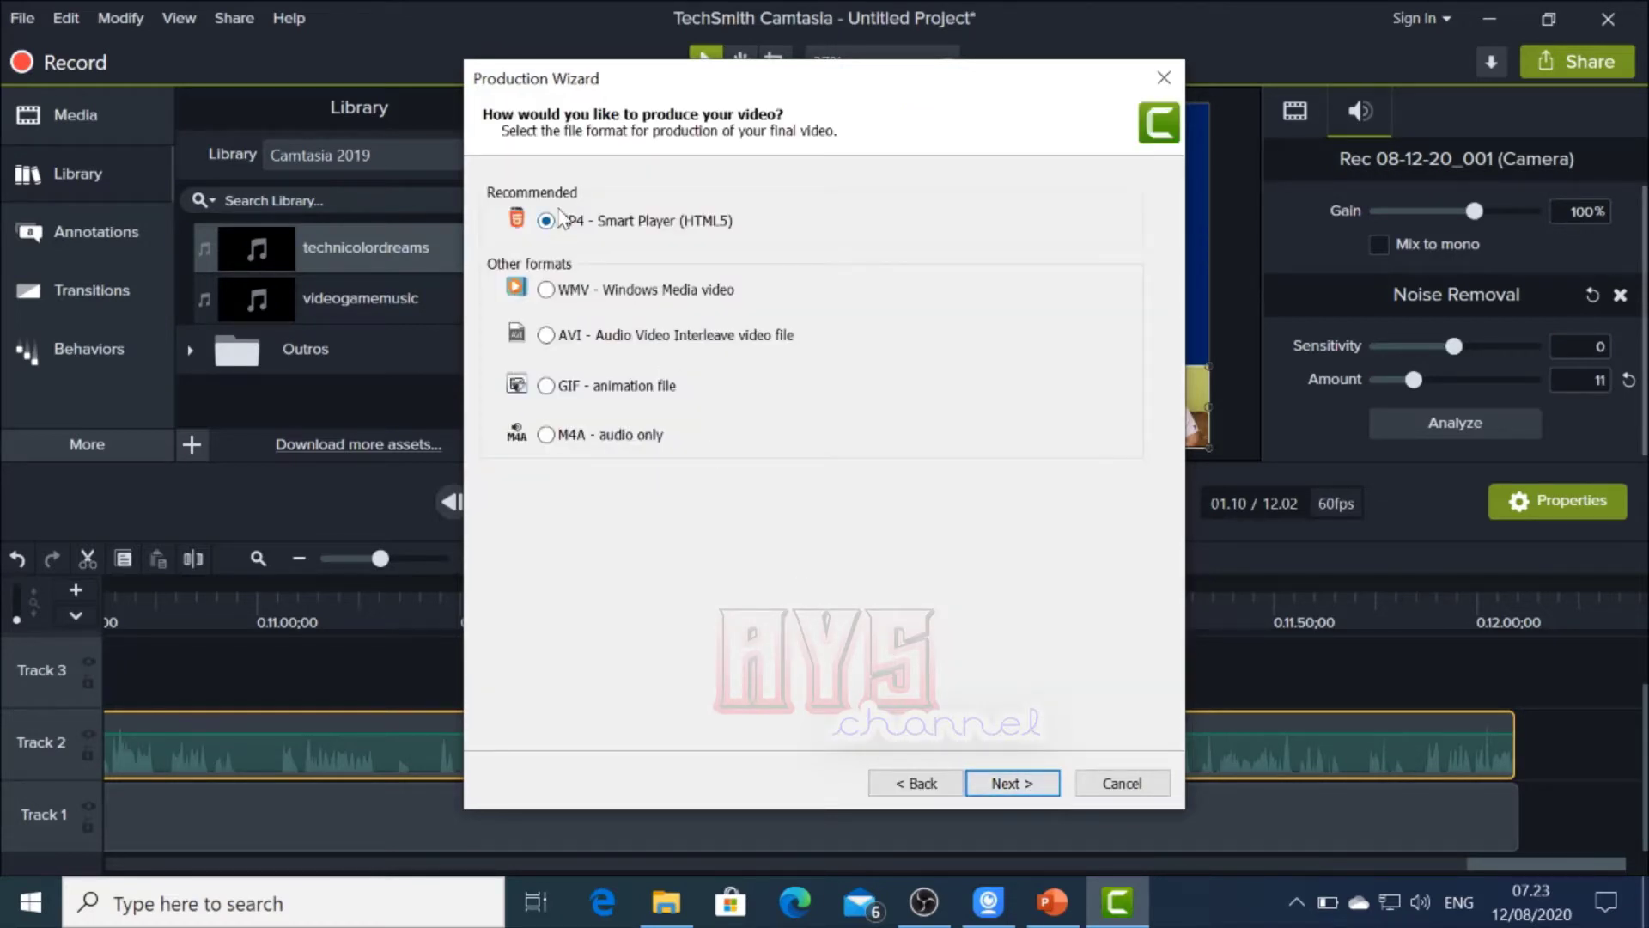
left_click(1029, 790)
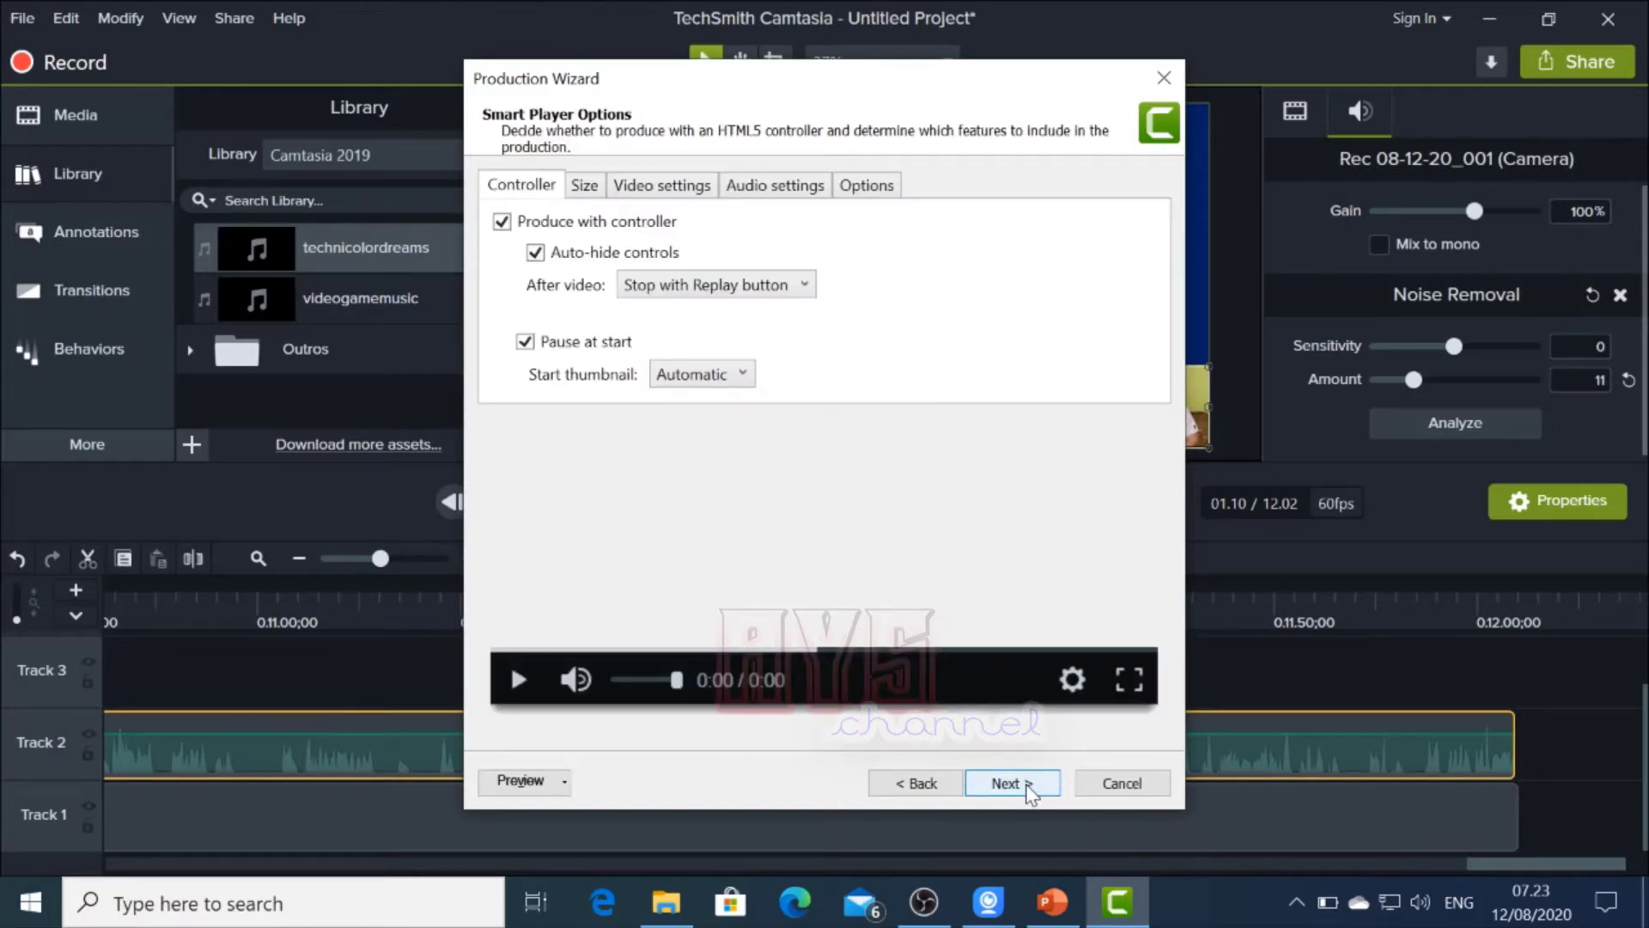